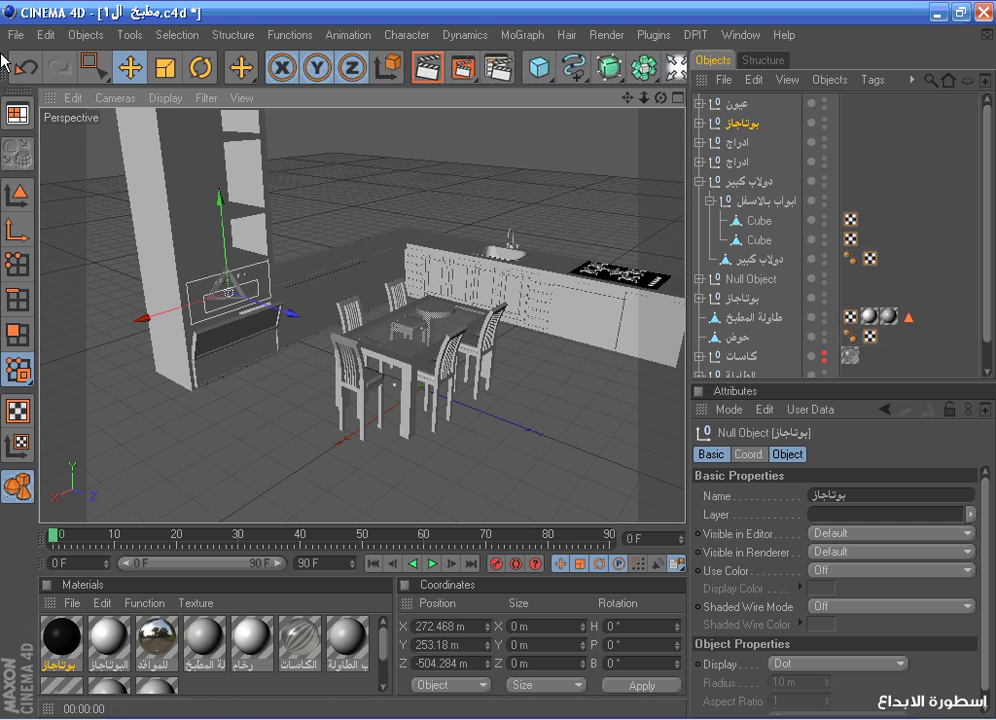
Save the kitchen scene and switch to the top view with the whole layout in sight
click(15, 34)
click(38, 185)
drag(630, 99, 738, 123)
drag(661, 98, 627, 100)
click(676, 98)
click(676, 98)
scroll(640, 167, down, 6)
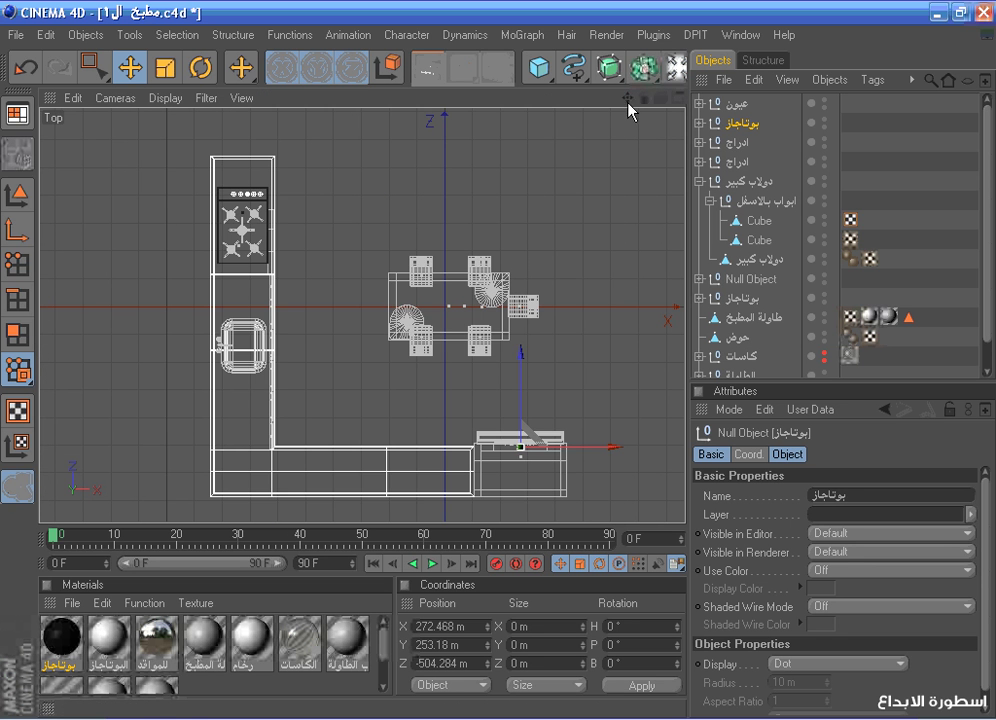
Shorten the kitchen counter (طاولة المطبخ) to about 1171 m along Z by moving the points at its stove end inward
click(745, 356)
click(746, 318)
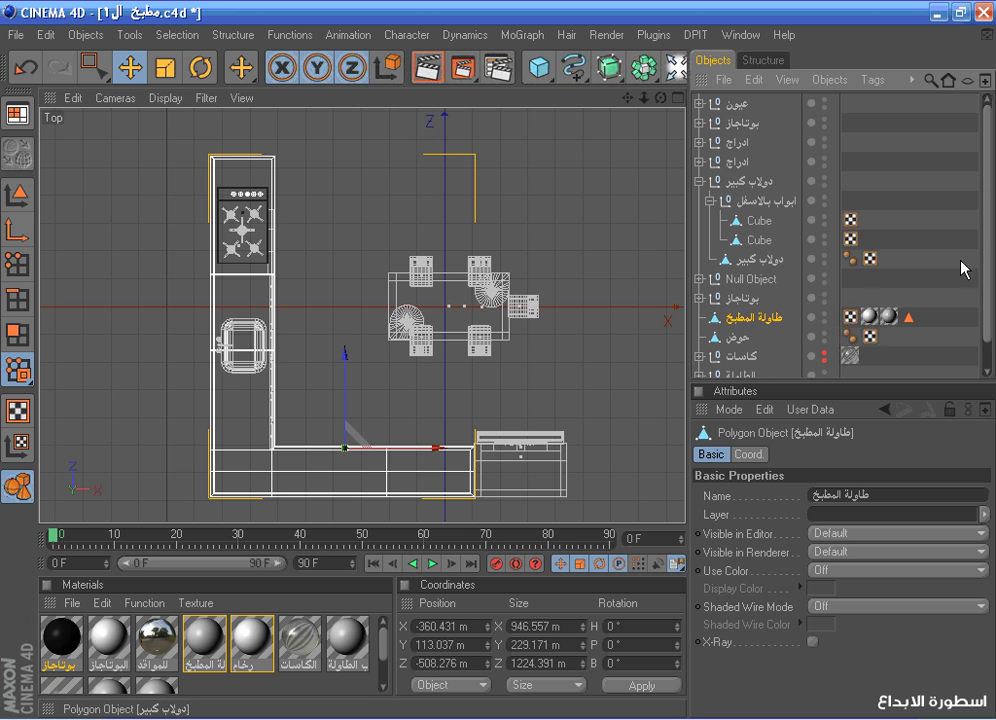
scroll(991, 270, down, 1)
click(17, 263)
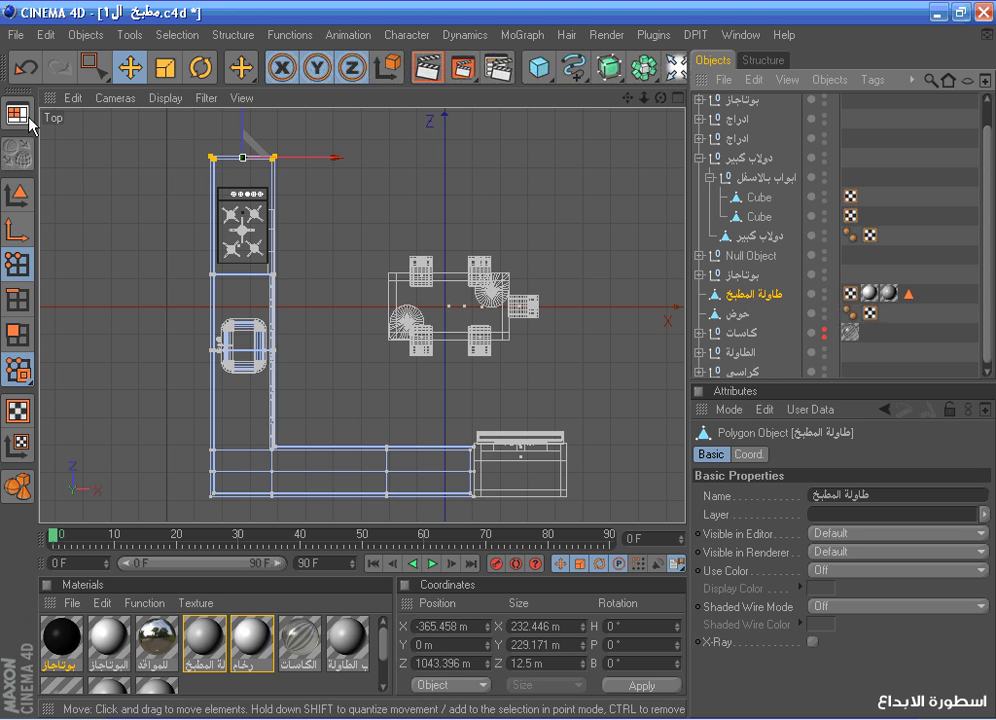
scroll(250, 124, up, 2)
drag(631, 98, 628, 99)
scroll(334, 130, up, 1)
drag(302, 124, 302, 145)
scroll(456, 122, up, 2)
scroll(528, 133, down, 1)
drag(628, 99, 622, 51)
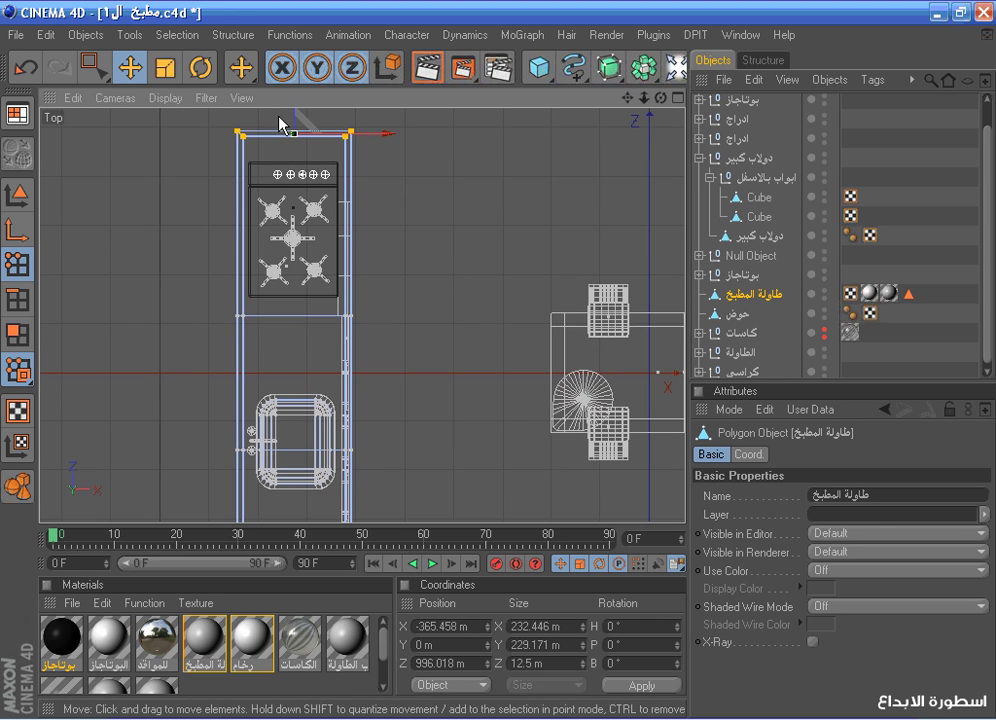
drag(294, 117, 294, 120)
scroll(790, 230, up, 1)
Shift the counter's stove group (بوتاجاز) slightly along negative Z, away from the counter's end
click(699, 183)
click(732, 221)
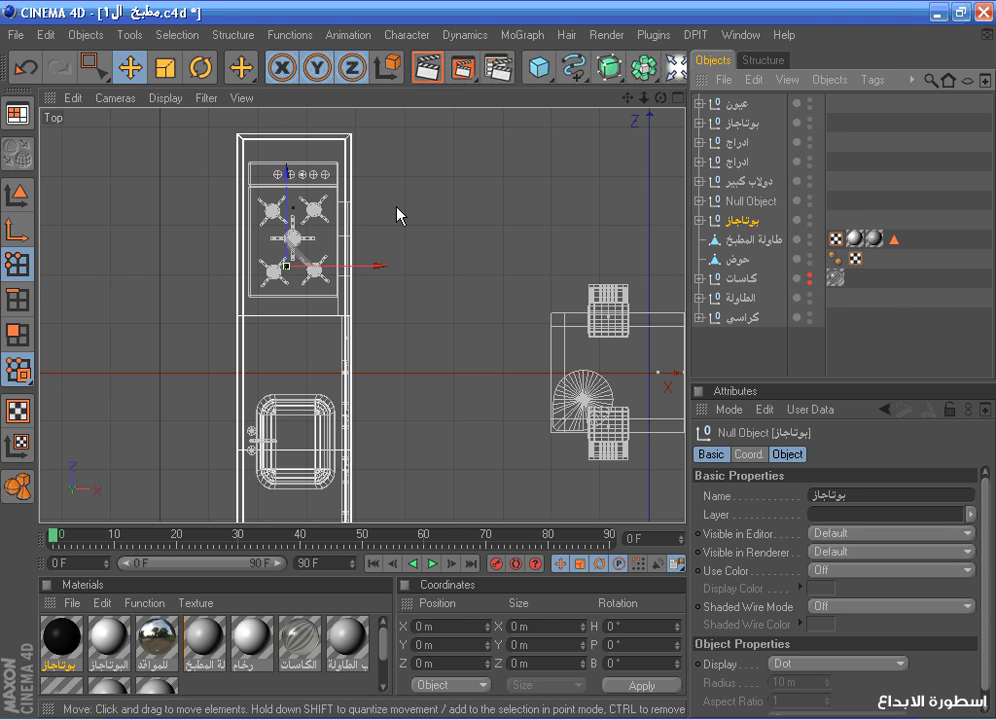
drag(288, 214, 288, 225)
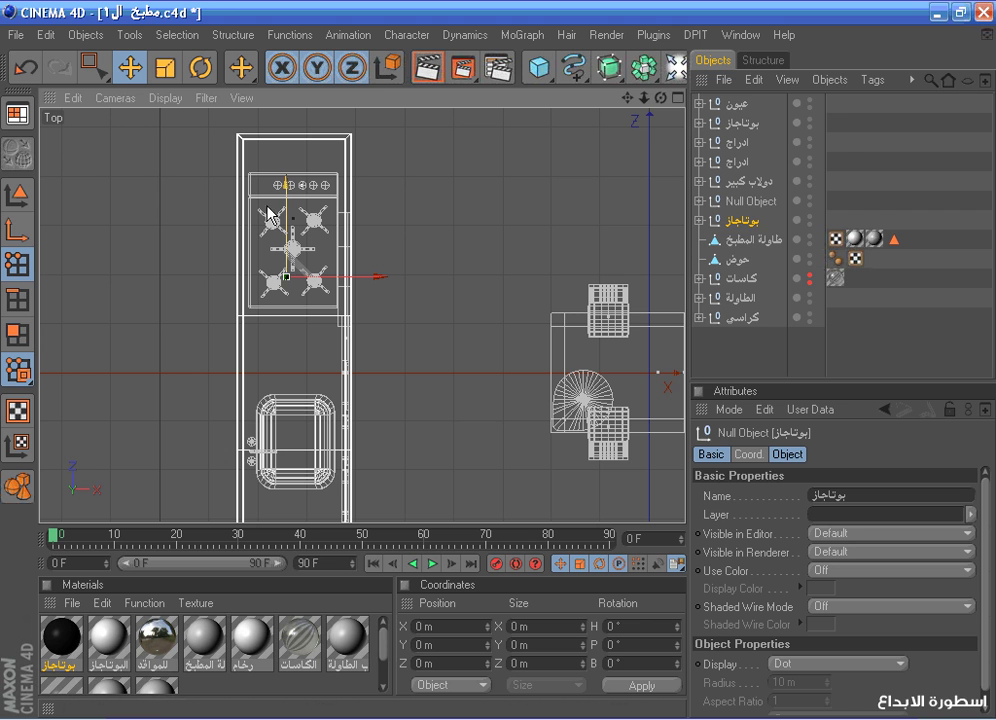
Take the tap (صنبور) out of the stove group in the hierarchy and realign it with the sink
click(698, 220)
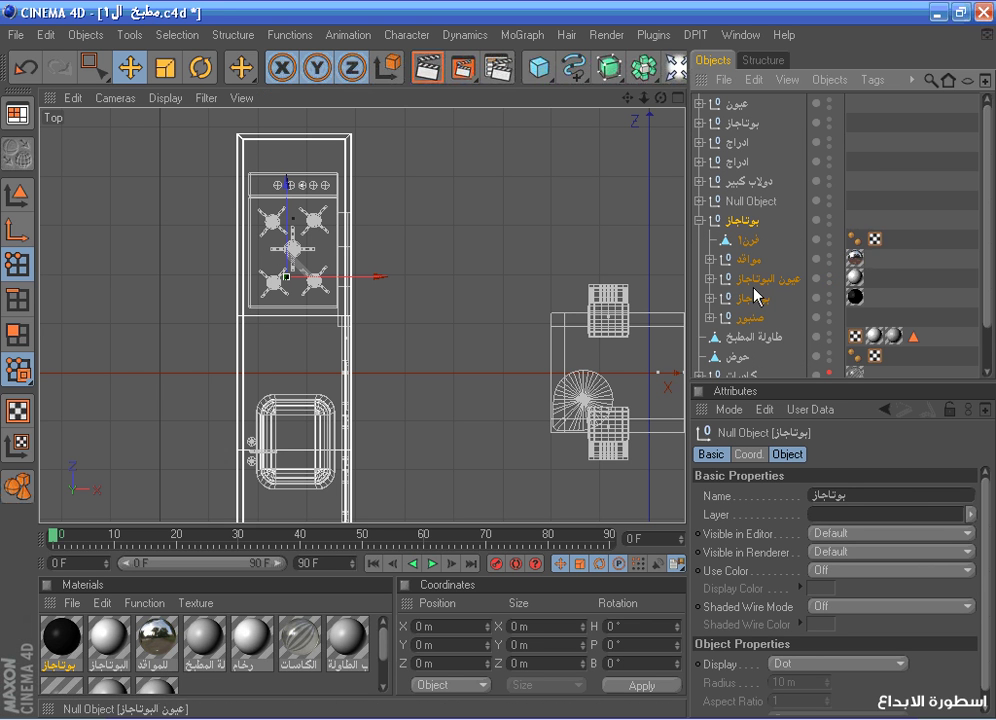
click(750, 319)
drag(740, 218, 706, 238)
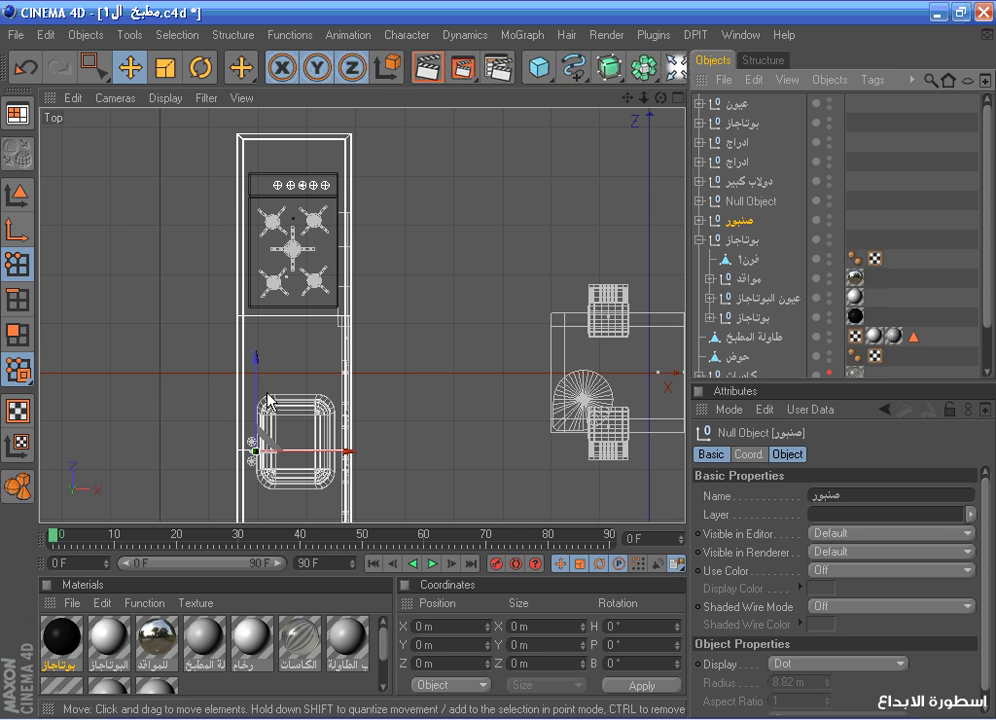
drag(626, 99, 645, 128)
Try to shift the stove group slightly along the counter, and undo that move
click(700, 241)
scroll(509, 231, down, 2)
scroll(526, 112, up, 3)
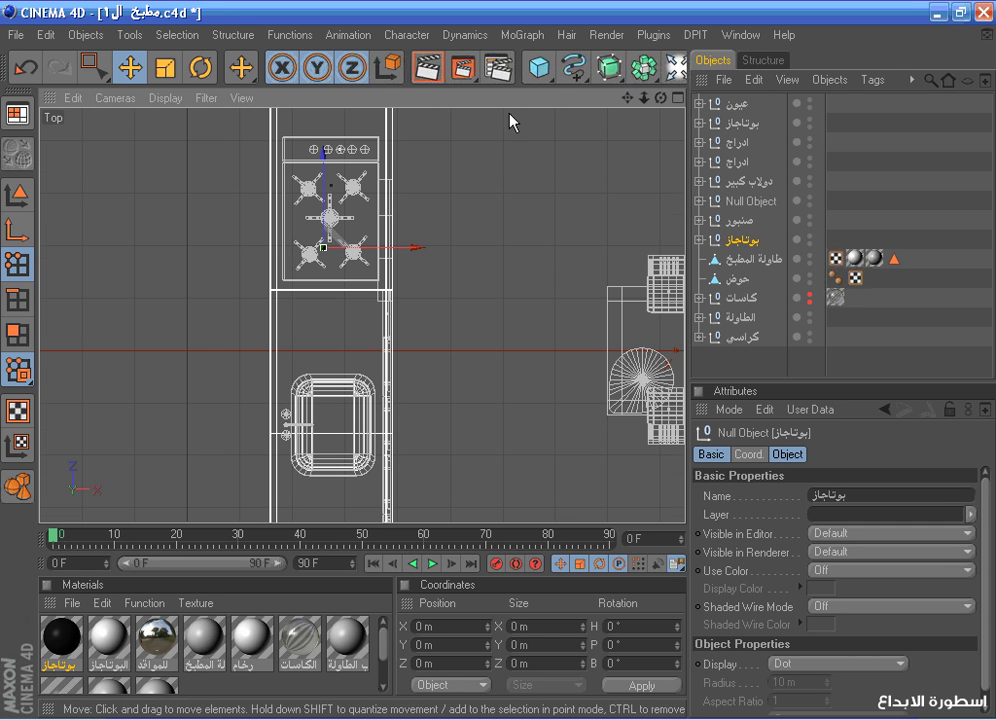
mouse_move(327, 185)
mouse_down()
mouse_move(327, 251)
mouse_move(323, 182)
mouse_up()
click(26, 67)
click(26, 67)
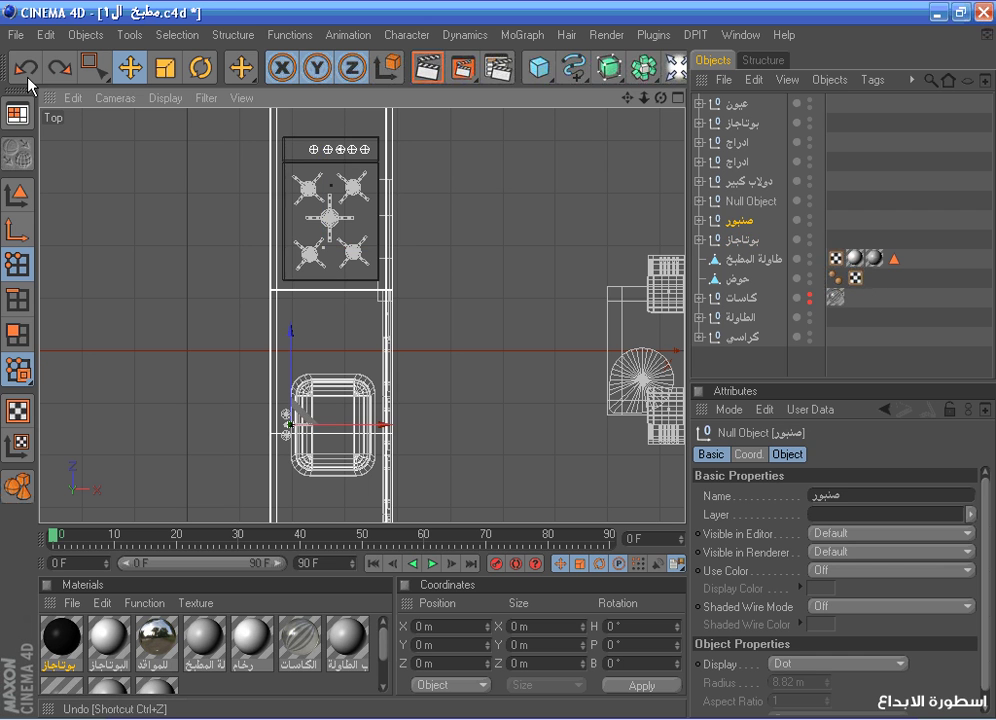
click(64, 76)
Move the oven front (فرن1) out of the stove group in the hierarchy
click(700, 240)
double_click(740, 259)
click(727, 256)
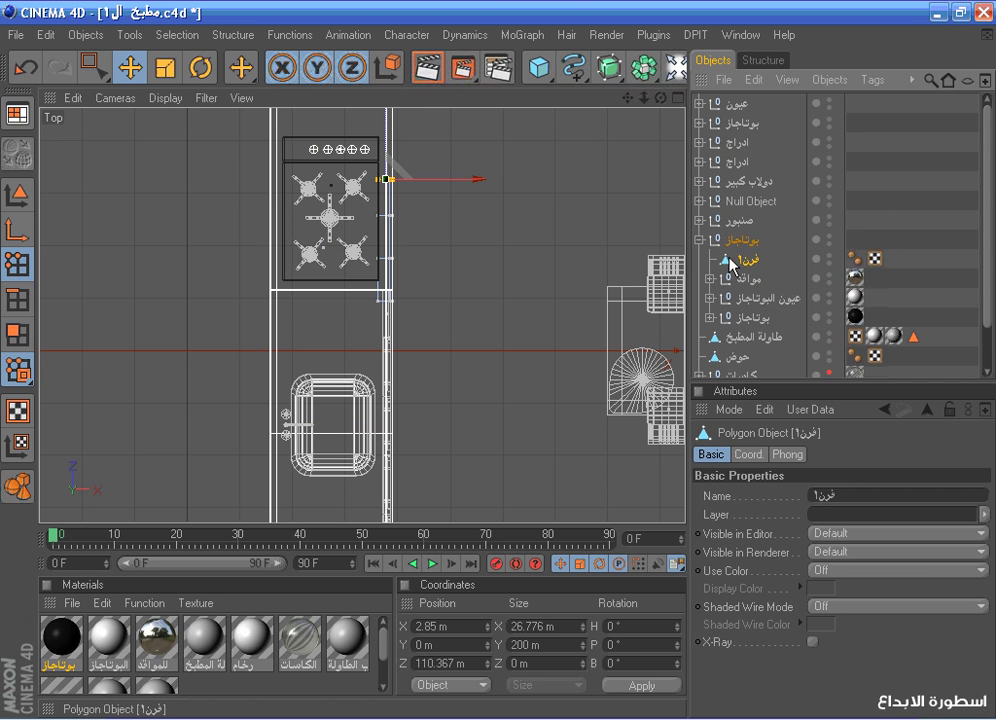
drag(740, 240, 736, 231)
click(731, 258)
click(700, 260)
Shift the stove group about 3 m along negative Z in the top view
scroll(386, 197, up, 1)
drag(322, 184, 322, 187)
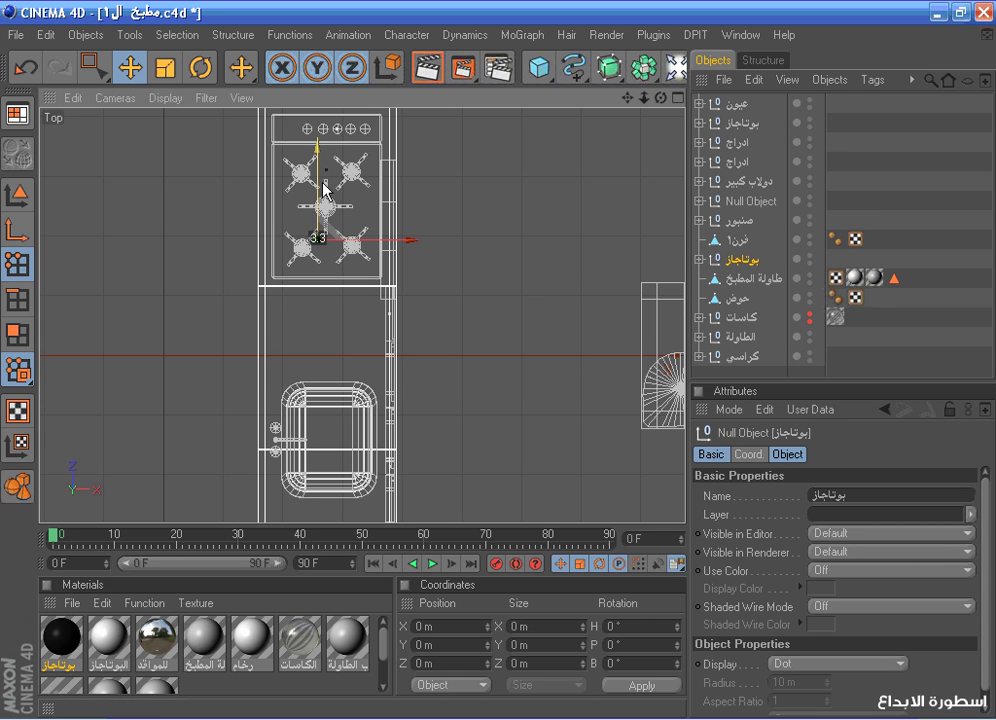
scroll(553, 192, up, 1)
Move the oven front (فرن1) in the right view about 26 m along Z, to about Z 242 m
click(694, 238)
middle_click(522, 249)
middle_click(302, 371)
click(18, 487)
scroll(516, 220, down, 2)
drag(630, 100, 155, 50)
scroll(489, 252, up, 2)
drag(461, 296, 482, 296)
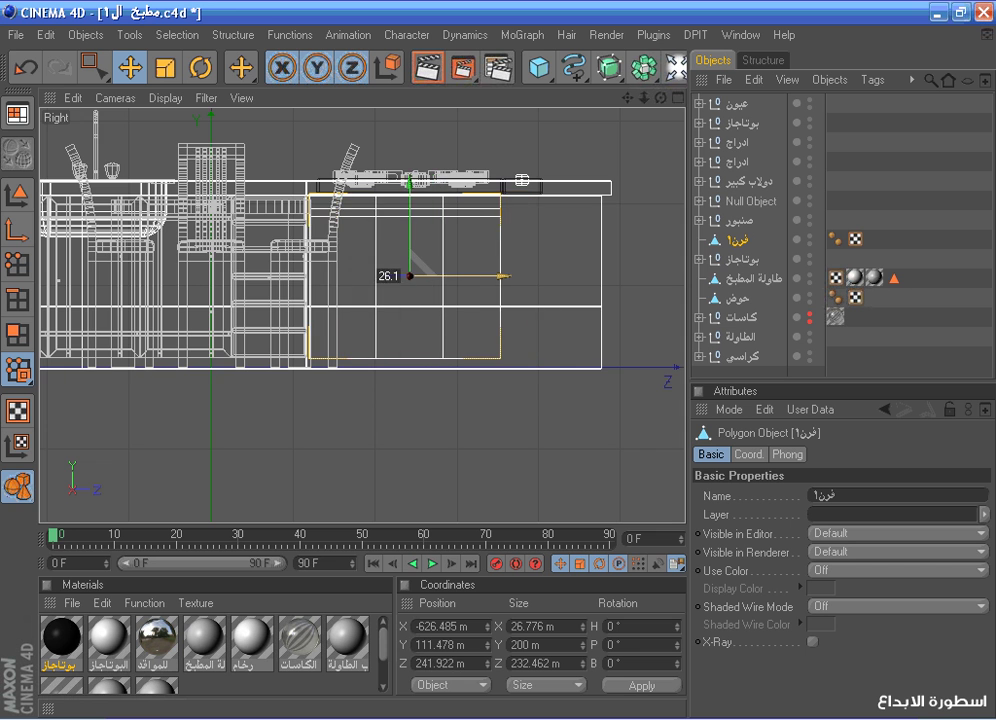
Nudge the oven front back along Z to about 239.8 m in the perspective view
middle_click(456, 208)
middle_click(248, 173)
drag(628, 98, 369, 22)
scroll(529, 163, up, 3)
scroll(529, 163, up, 4)
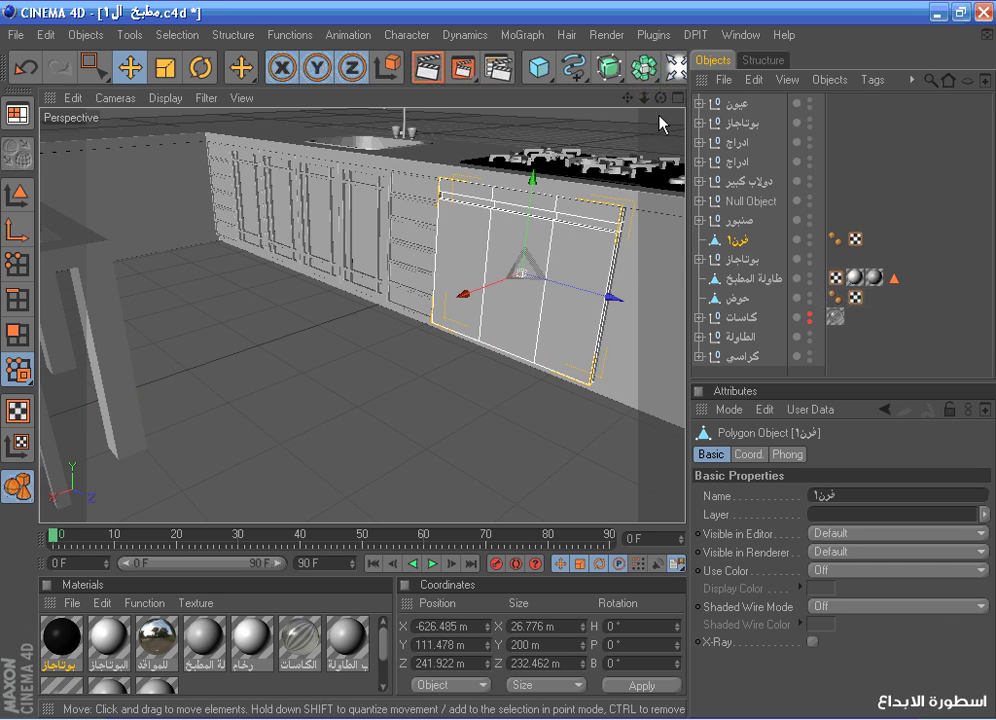
drag(660, 98, 625, 165)
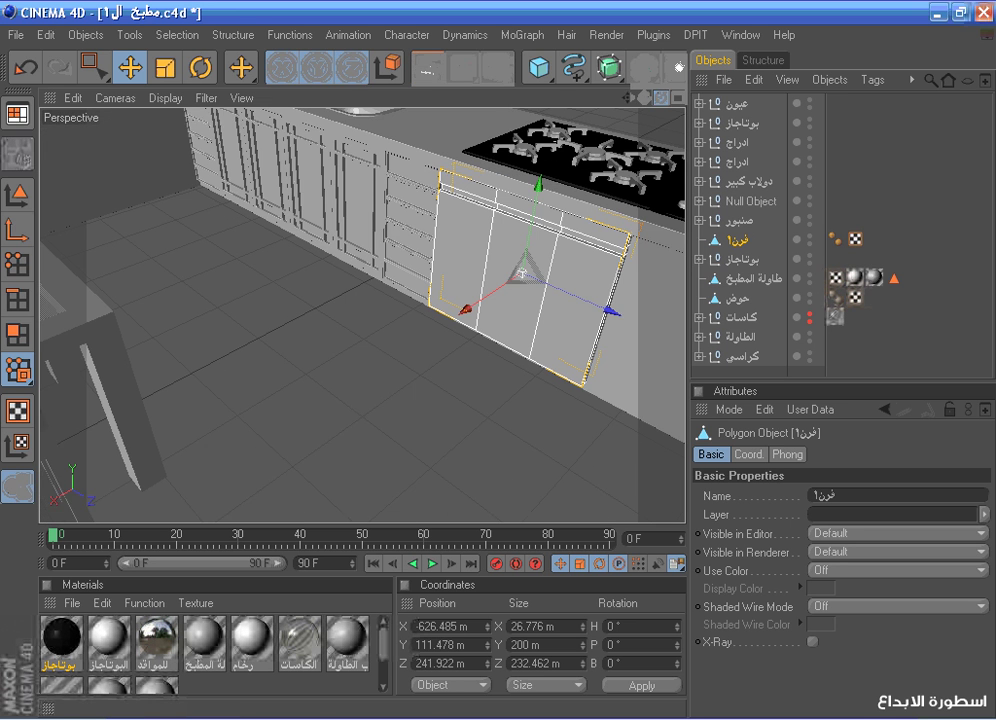
drag(597, 313, 594, 312)
Group the null object of cabinet doors with the two ادراج drawer groups and name the new group ادراج + ابواب
scroll(642, 221, down, 5)
mouse_move(660, 98)
mouse_down()
mouse_move(622, 130)
mouse_move(659, 102)
mouse_up()
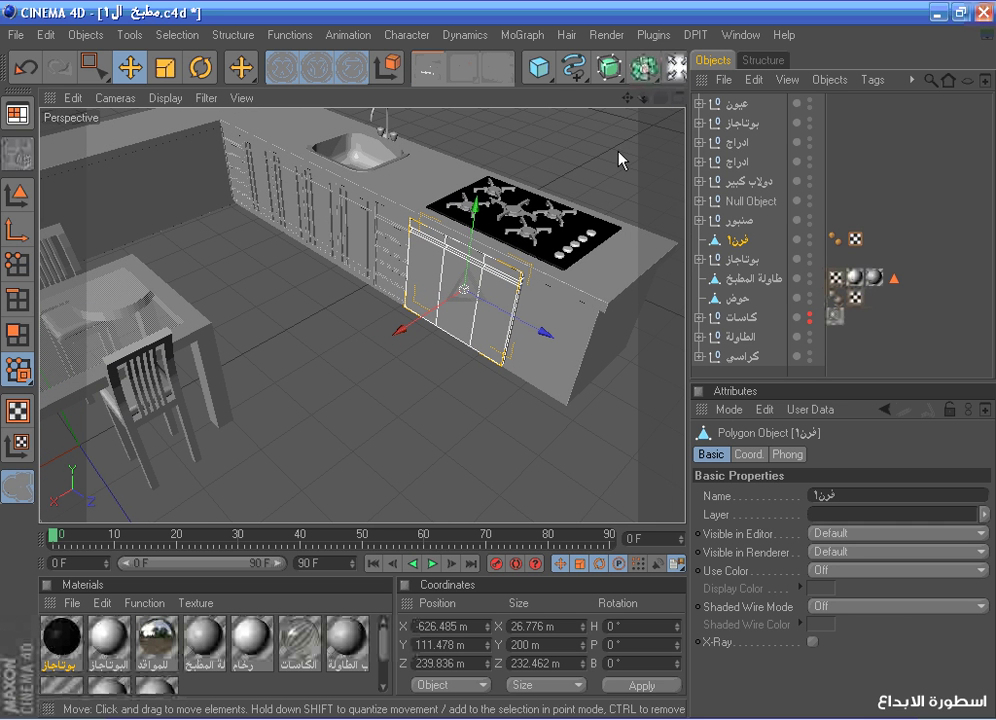
mouse_move(660, 97)
mouse_down()
mouse_move(585, 118)
mouse_move(642, 97)
mouse_up()
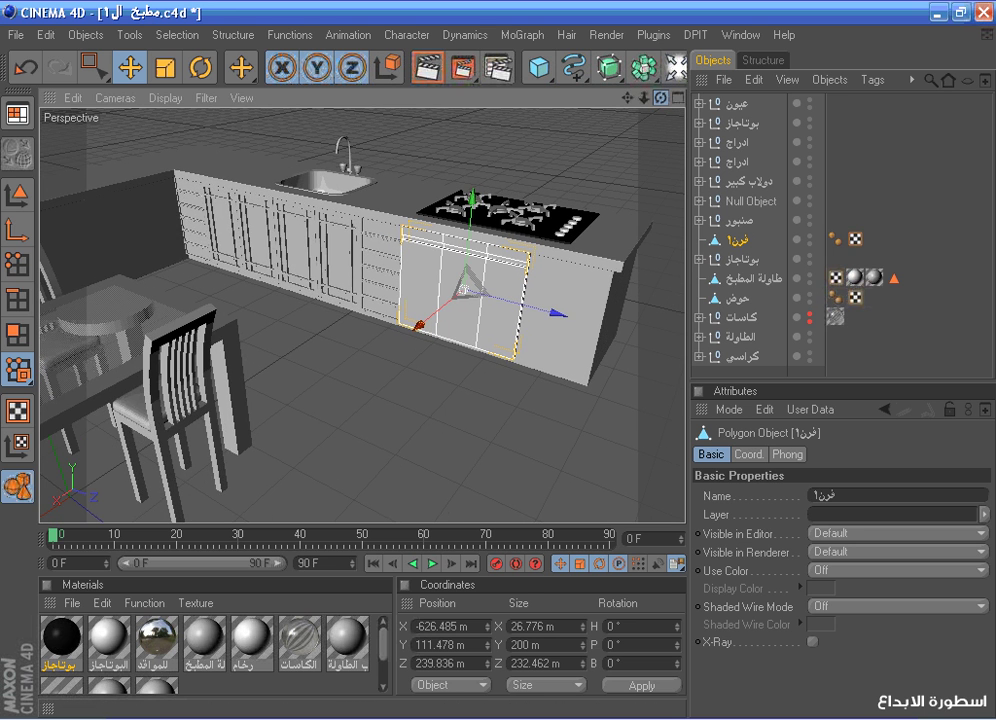
drag(570, 121, 655, 108)
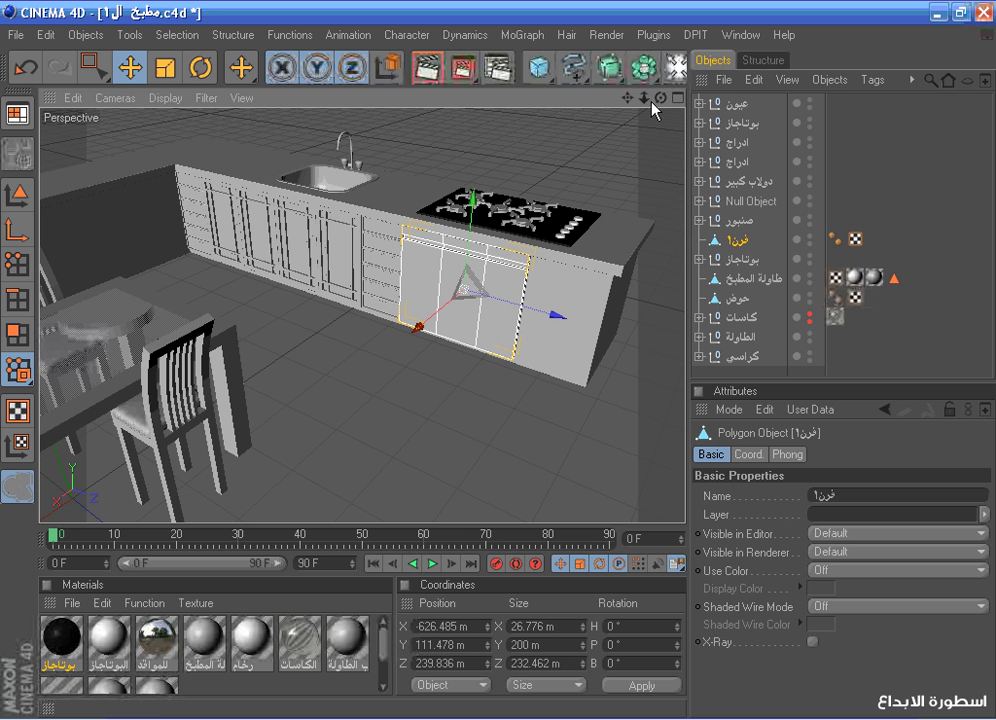
drag(660, 98, 643, 90)
click(745, 202)
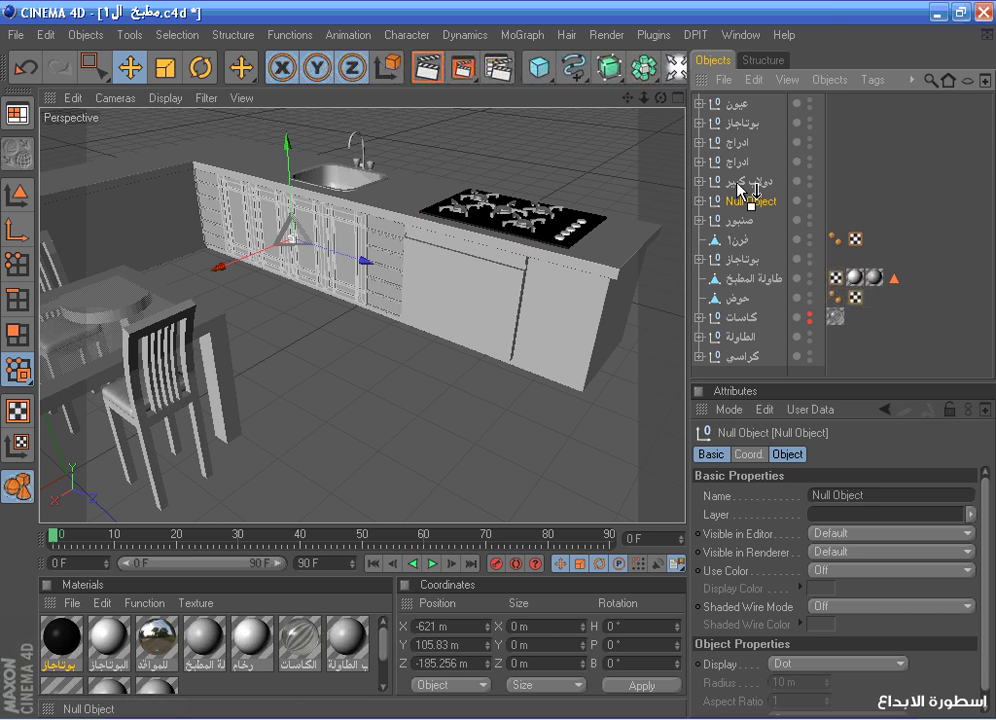
drag(762, 195, 733, 139)
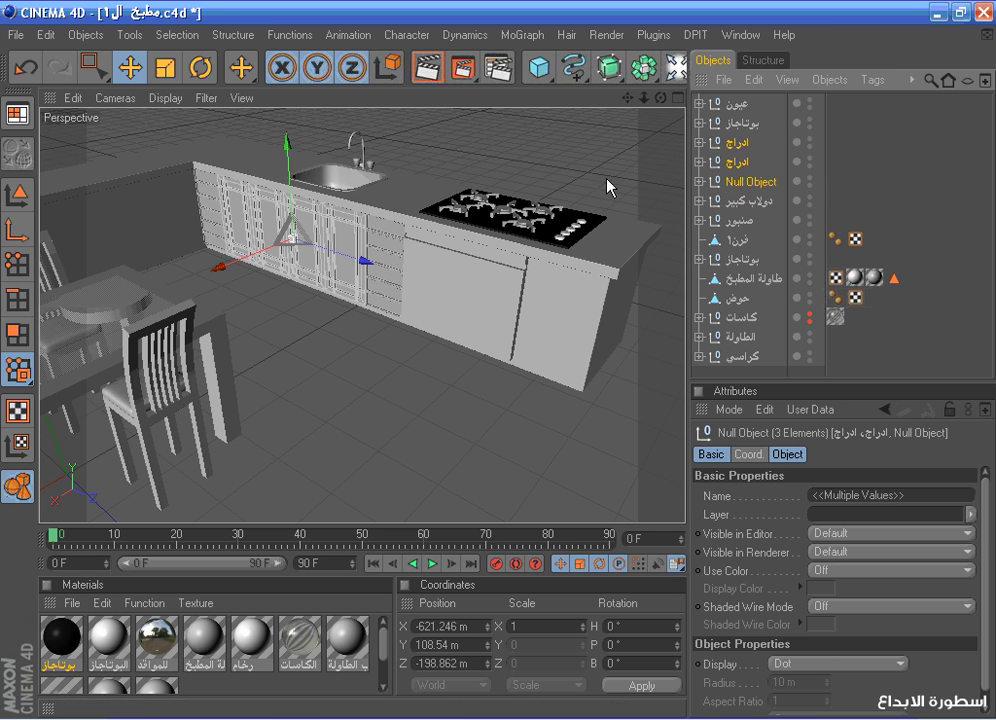
right_click(748, 161)
click(777, 522)
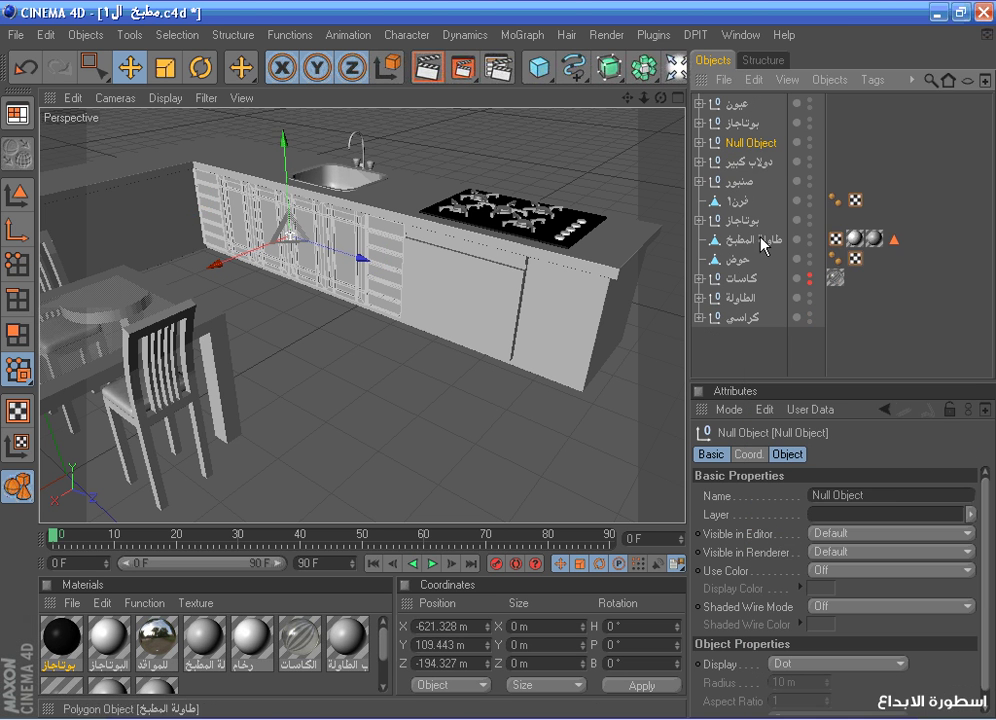
double_click(745, 144)
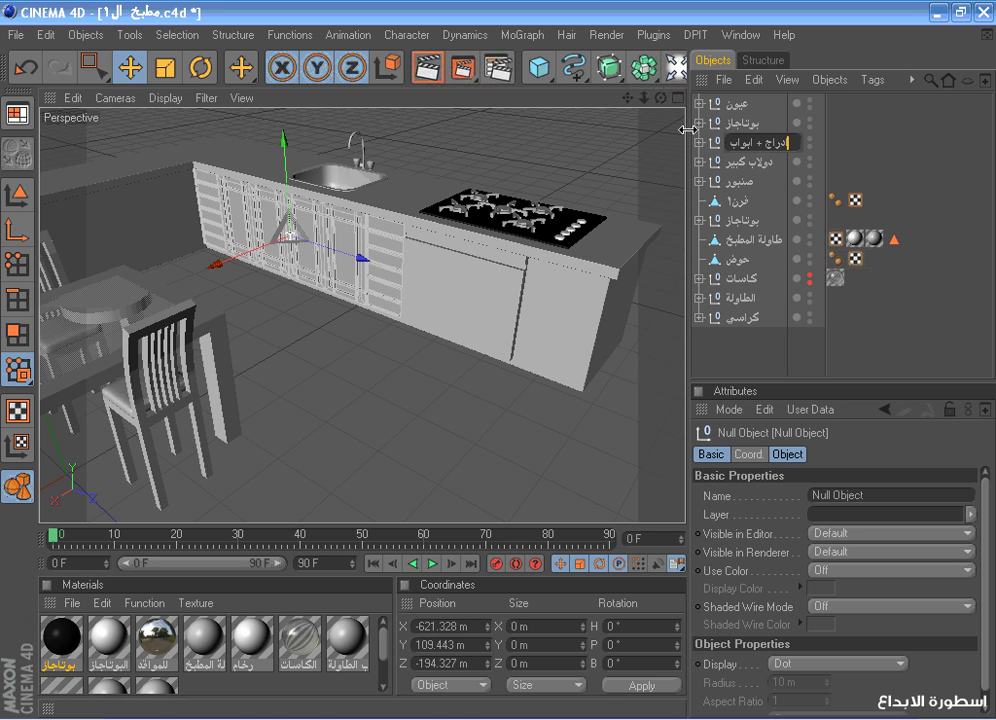
Move the ادراج + ابواب group about 17 m along Z in the top view, to about Z -177.8 m
click(678, 98)
click(678, 98)
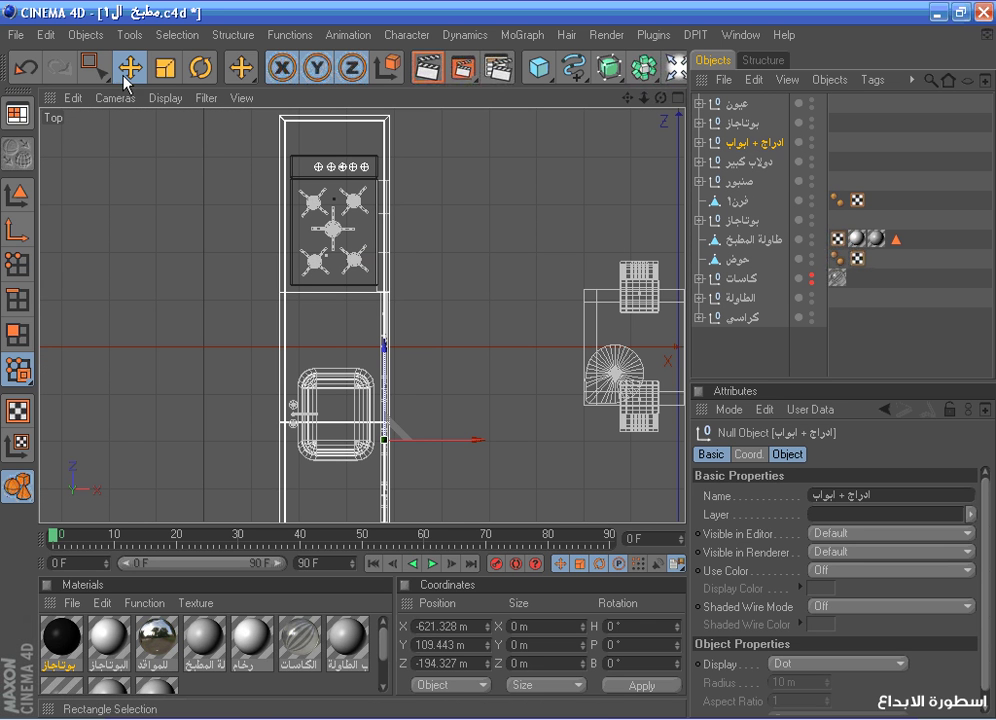
click(165, 70)
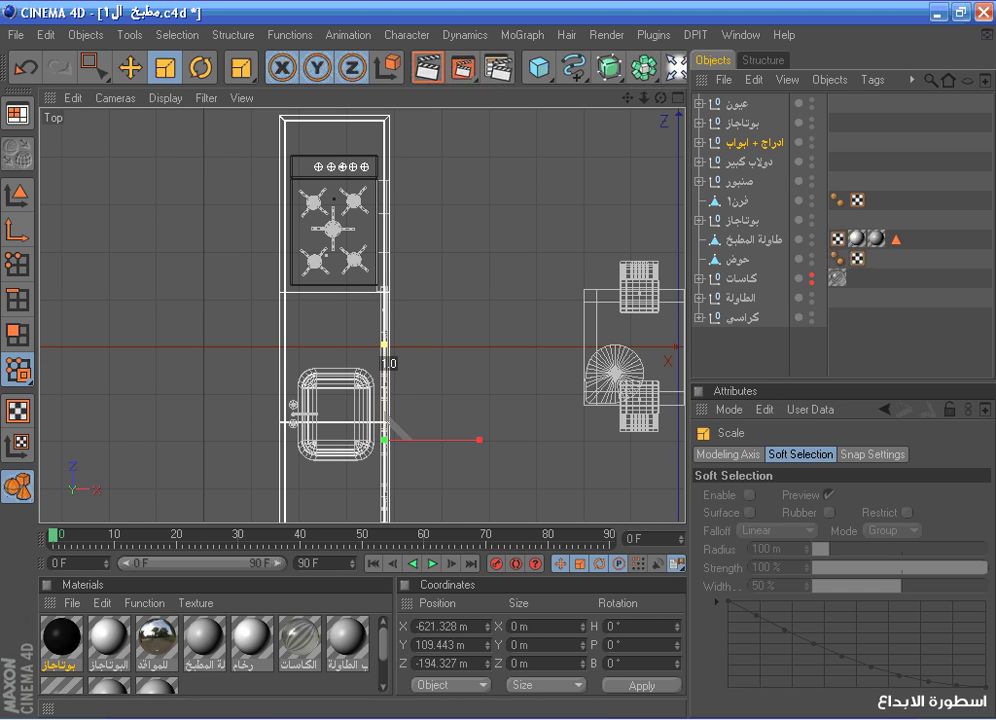
drag(627, 98, 615, 4)
scroll(611, 151, up, 2)
drag(373, 255, 376, 238)
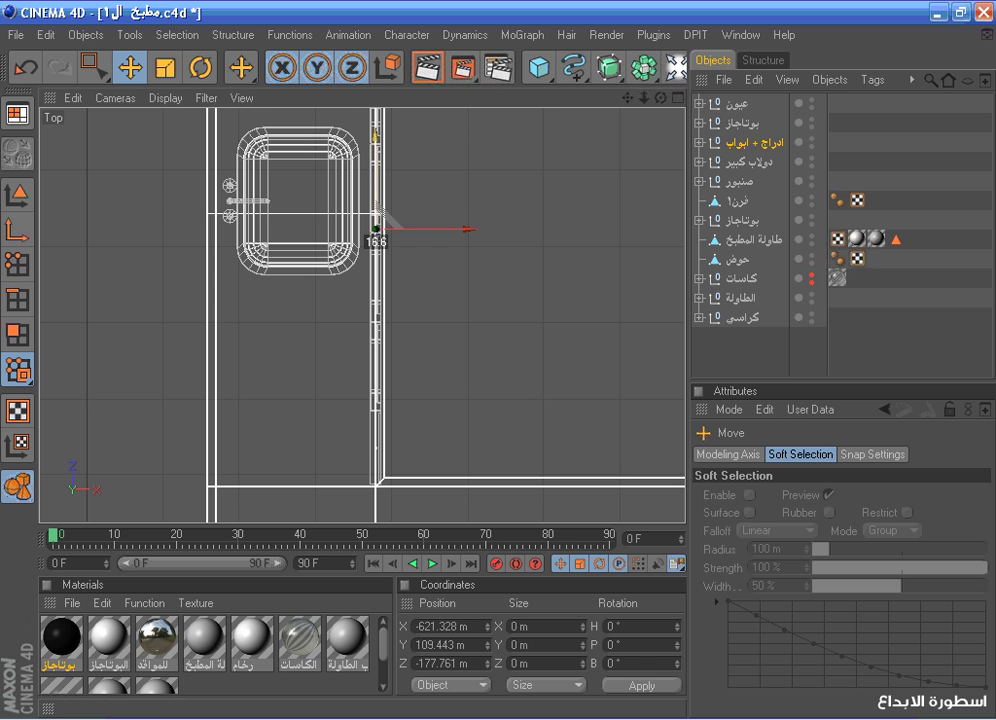
Select the oven front (فرن1) and move it along positive Z in the top view, clear of the shifted drawers
middle_click(380, 175)
middle_click(236, 169)
scroll(588, 168, up, 2)
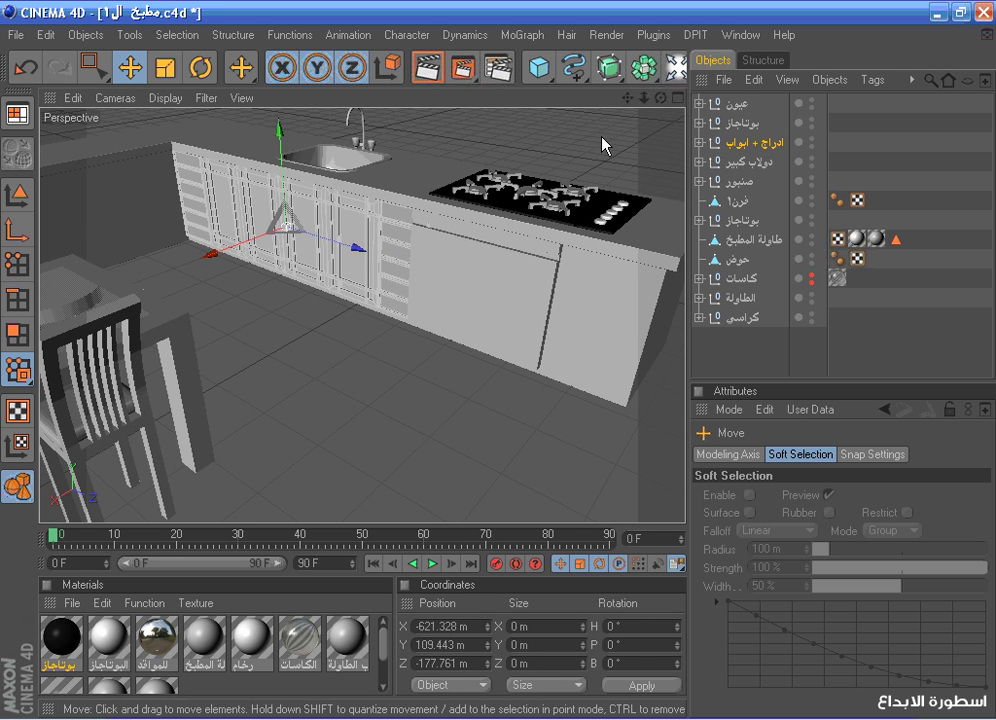
drag(627, 98, 638, 153)
drag(648, 103, 642, 360)
click(500, 367)
key(F2)
scroll(562, 176, down, 3)
scroll(409, 187, up, 2)
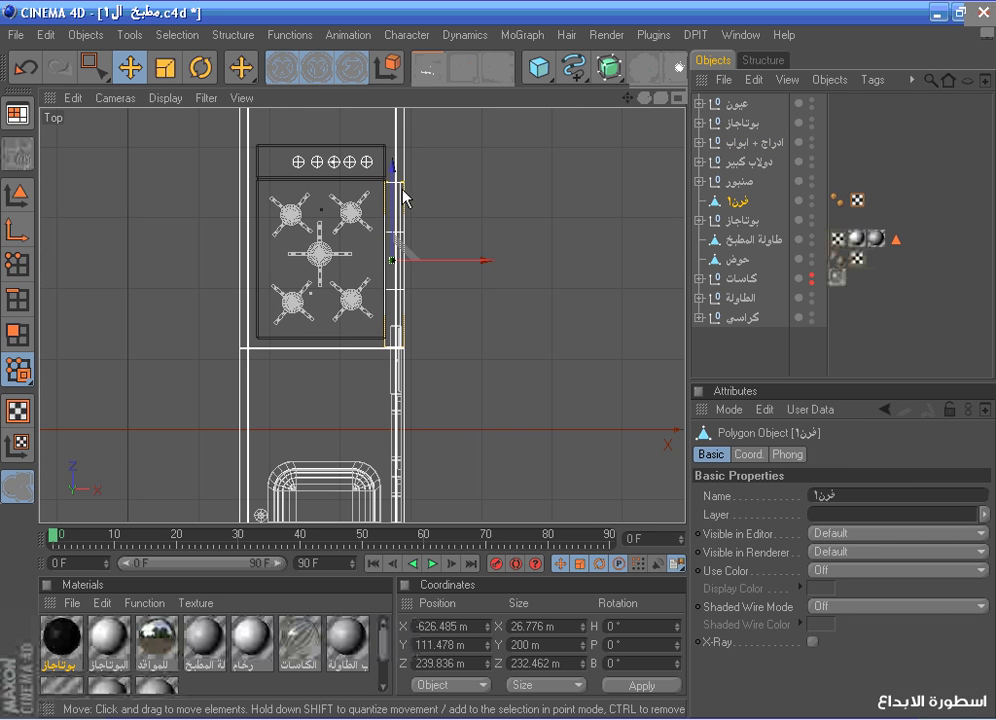
Move the stove group (بوتاجاز) about 25 m along Z in the top view, to about Z 217.6 m
click(742, 220)
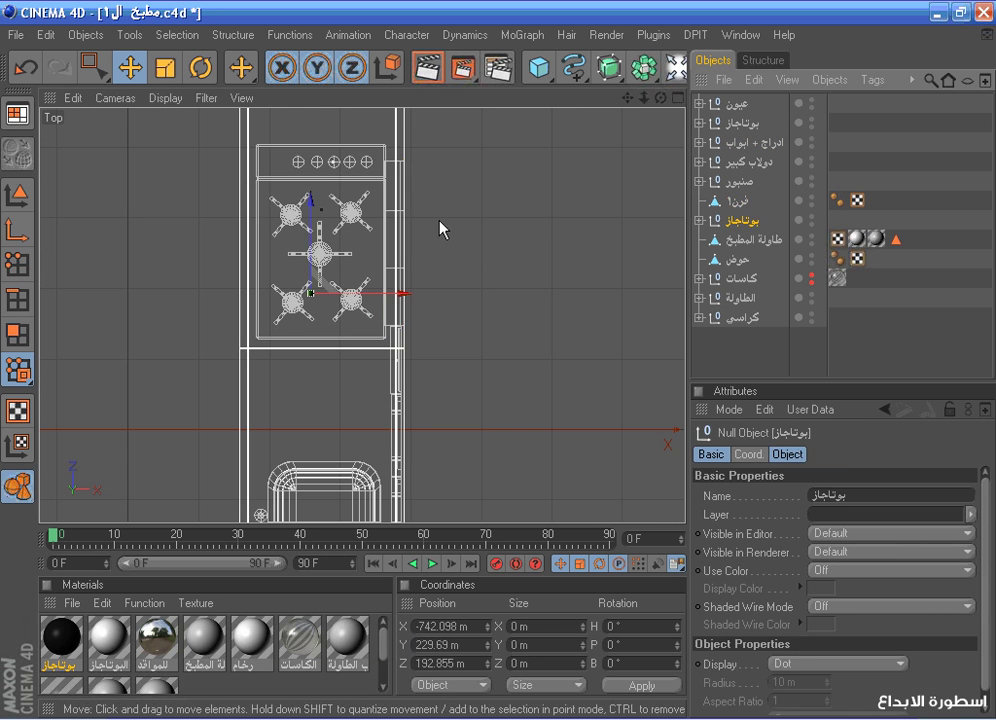
mouse_move(311, 300)
mouse_down()
mouse_move(311, 262)
mouse_move(311, 280)
mouse_up()
middle_click(311, 280)
middle_click(202, 189)
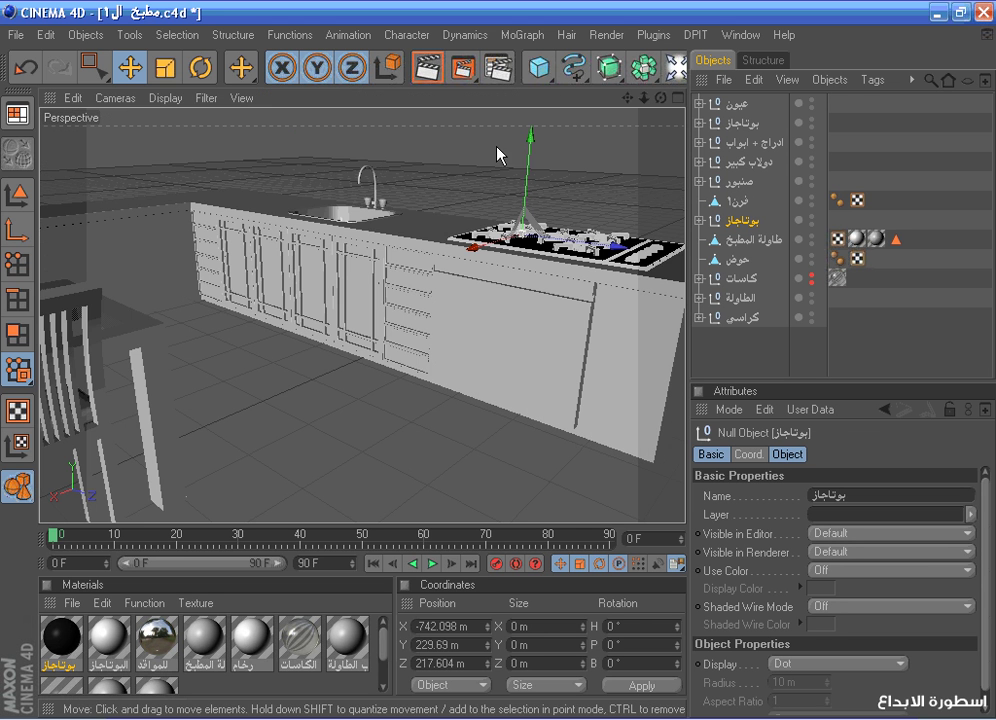
Select the counter's cross edge beside the stove in edge mode and move it along Z to about 897 m
drag(628, 98, 546, 96)
drag(661, 98, 655, 155)
drag(600, 102, 578, 104)
click(745, 262)
click(741, 299)
click(736, 241)
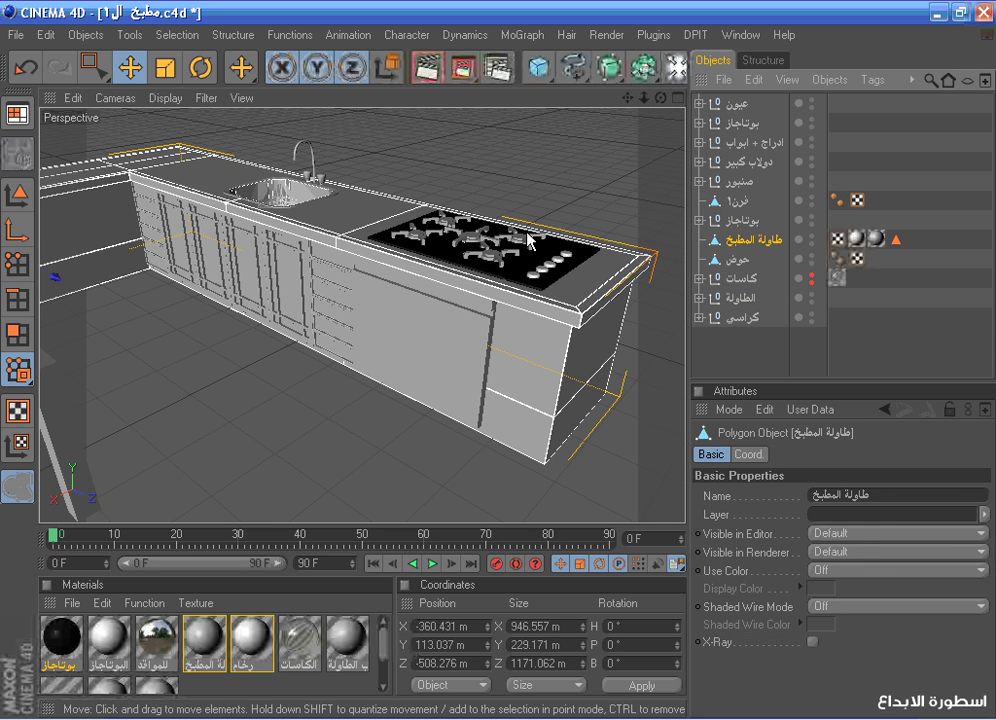
middle_click(531, 210)
middle_click(533, 208)
scroll(545, 170, down, 6)
click(15, 298)
key(0)
drag(397, 342, 503, 347)
scroll(340, 289, up, 3)
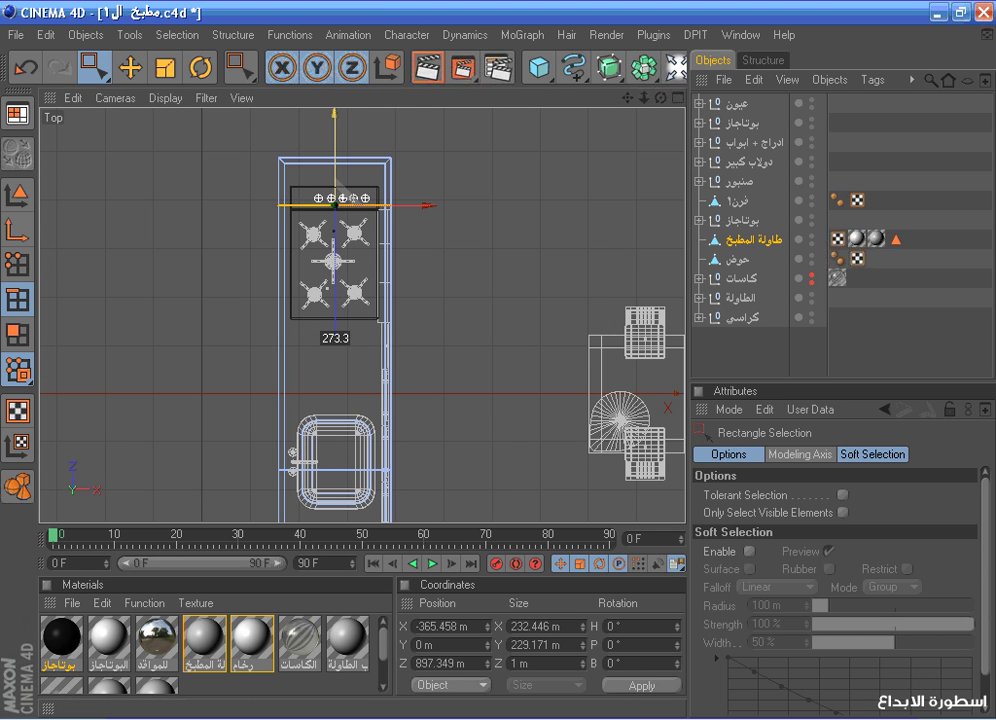
Try to move the counter's cross edge at the sink along Z towards the stove end, and undo both moves
scroll(593, 147, up, 3)
drag(628, 98, 626, 2)
drag(483, 449, 487, 456)
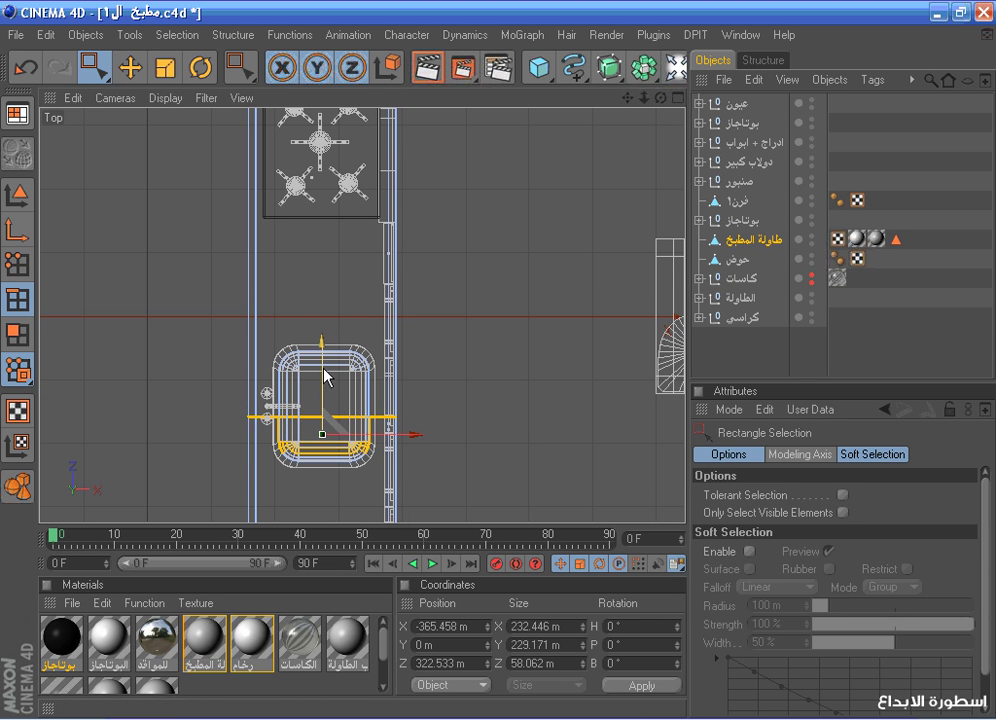
drag(428, 419, 428, 420)
drag(322, 340, 322, 72)
drag(627, 98, 669, 312)
scroll(402, 187, up, 2)
drag(363, 335, 363, 266)
middle_click(361, 267)
middle_click(275, 206)
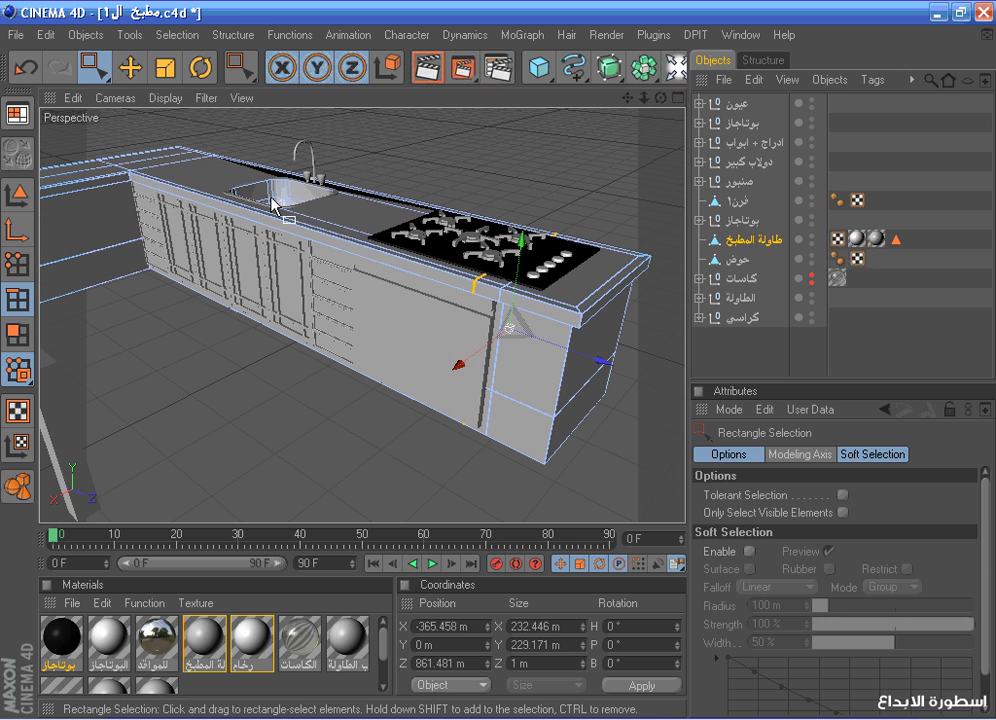
click(26, 67)
click(26, 67)
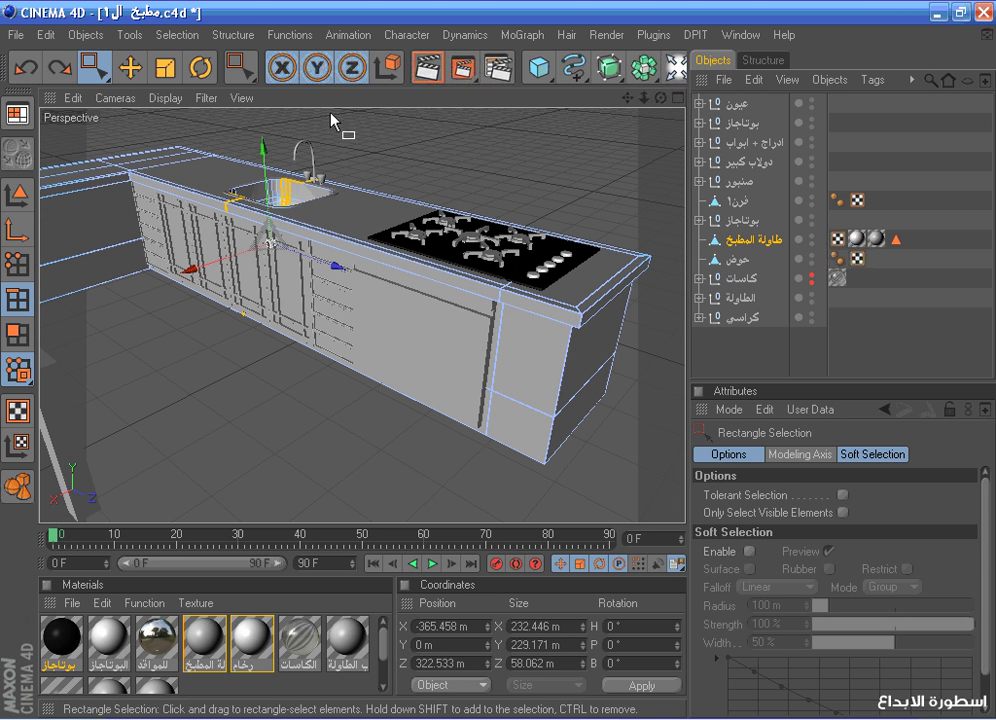
Select the counter's cross edge near the stove knobs and move it about 65 m along Z, to about Z 962 m
middle_click(410, 153)
middle_click(447, 166)
drag(154, 260, 646, 287)
scroll(345, 220, up, 2)
drag(365, 214, 365, 152)
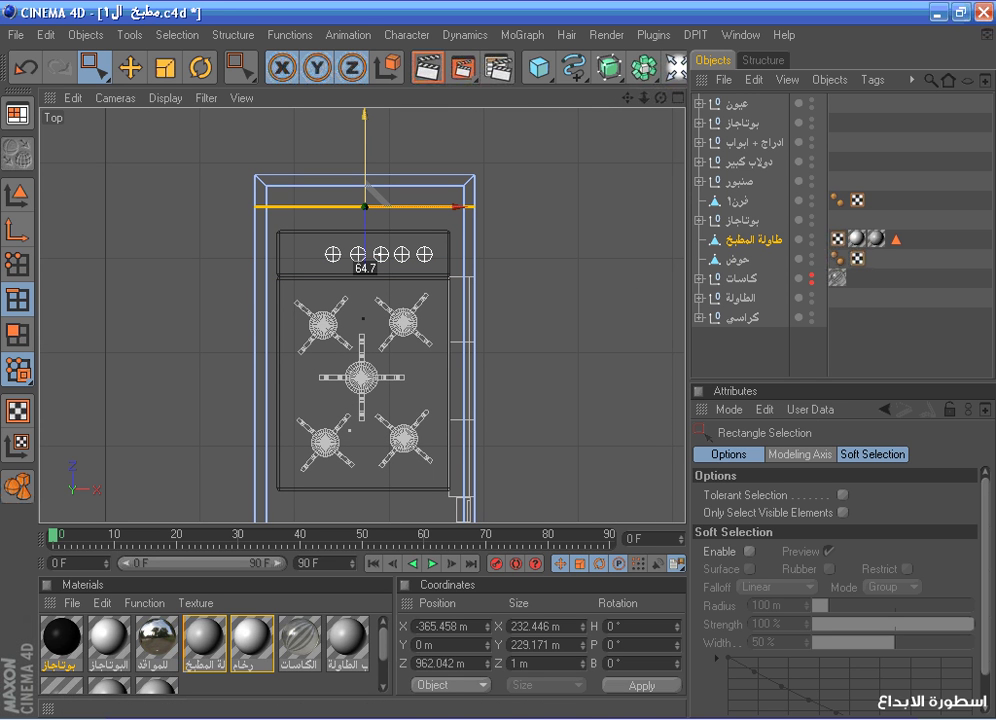
Knife a single X-Y plane cut across the counter beside the stove's row of knobs
right_click(508, 209)
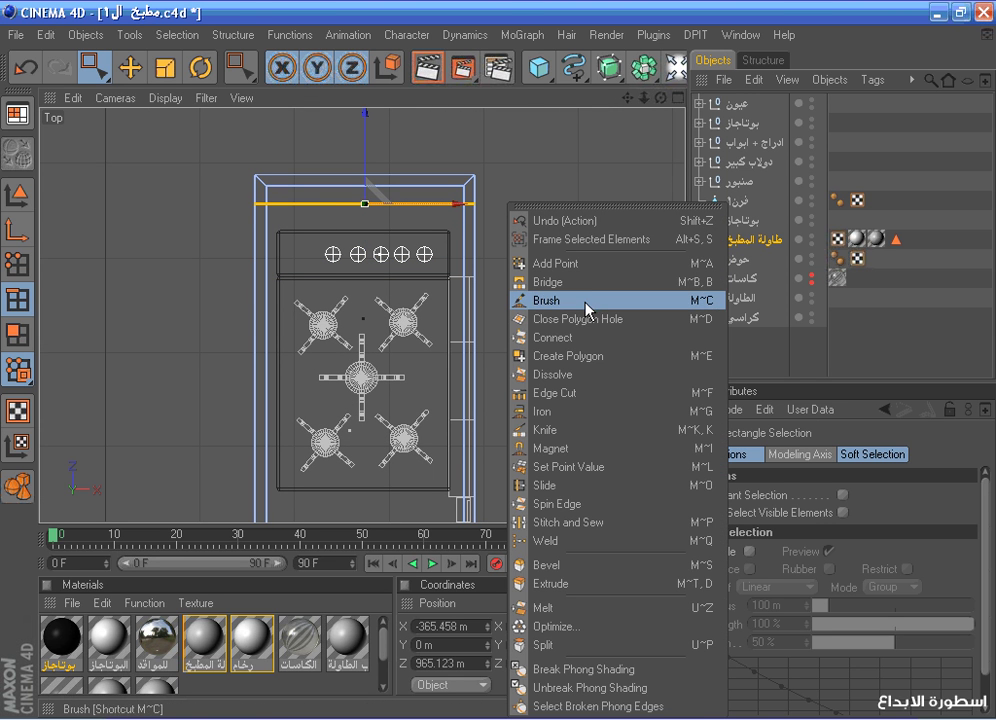
click(545, 429)
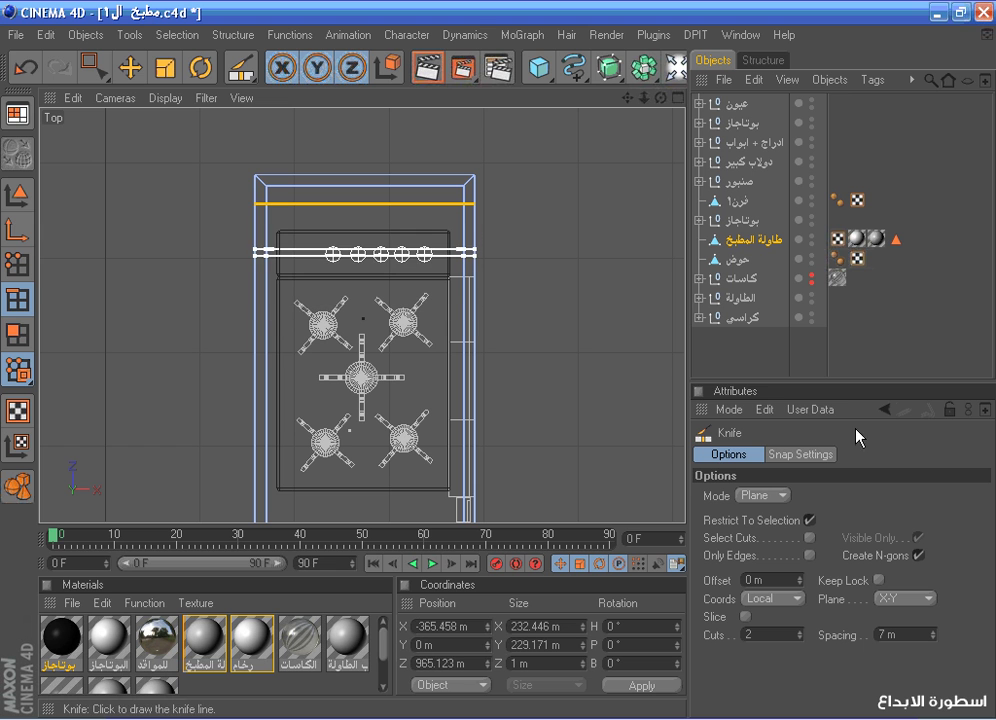
click(800, 638)
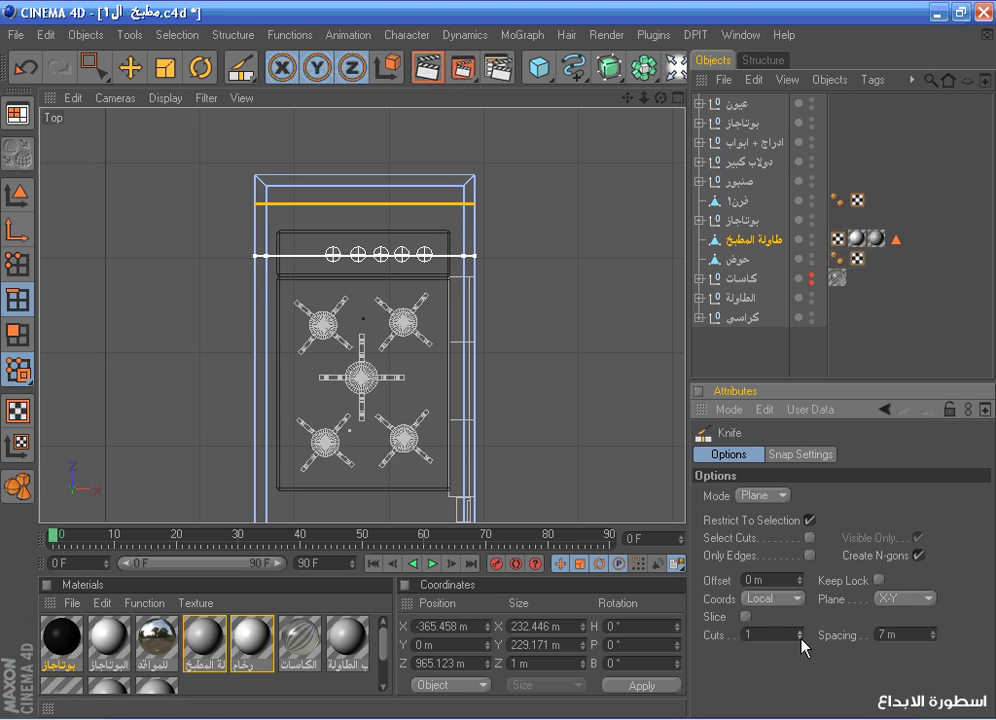
click(566, 265)
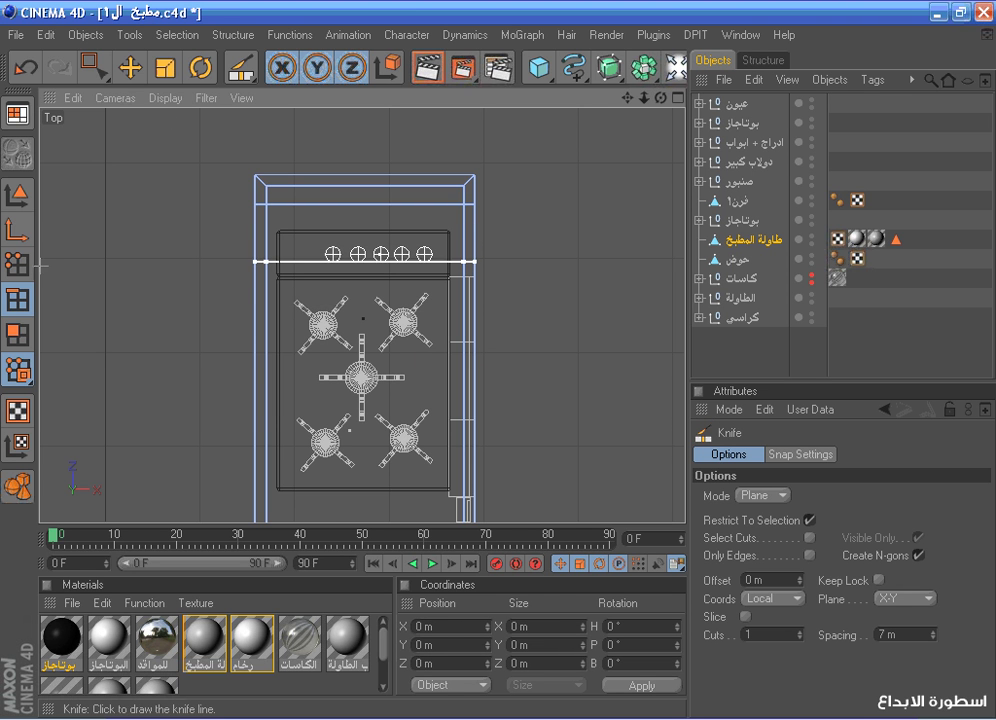
Select the newly cut cross edge of the counter in edge mode and move it along Z to about 901 m
click(27, 266)
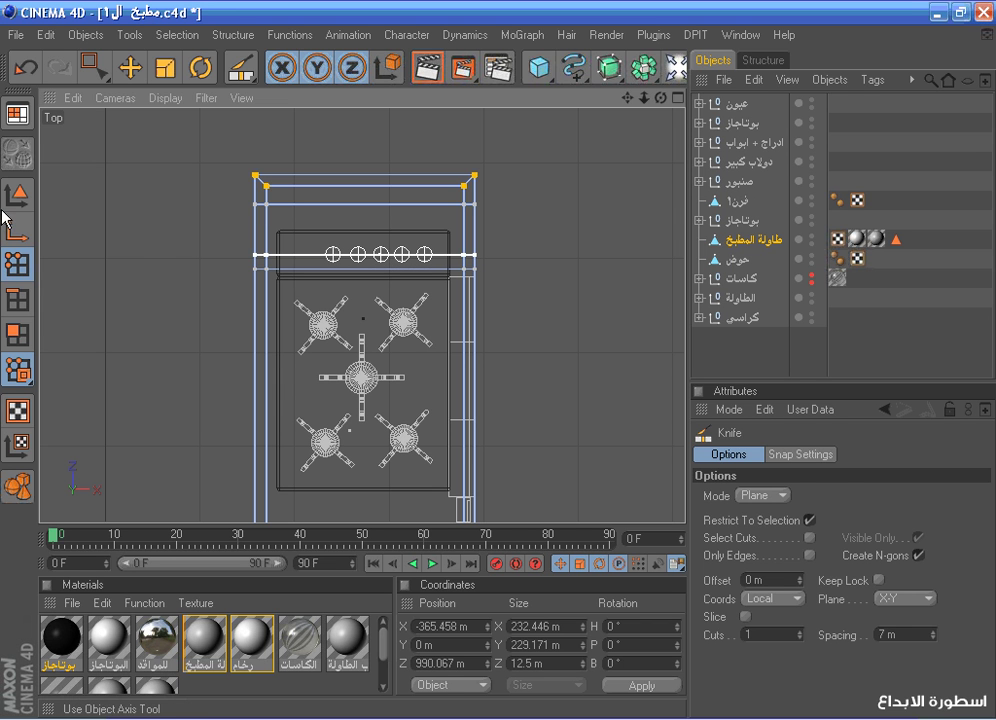
click(17, 298)
key(0)
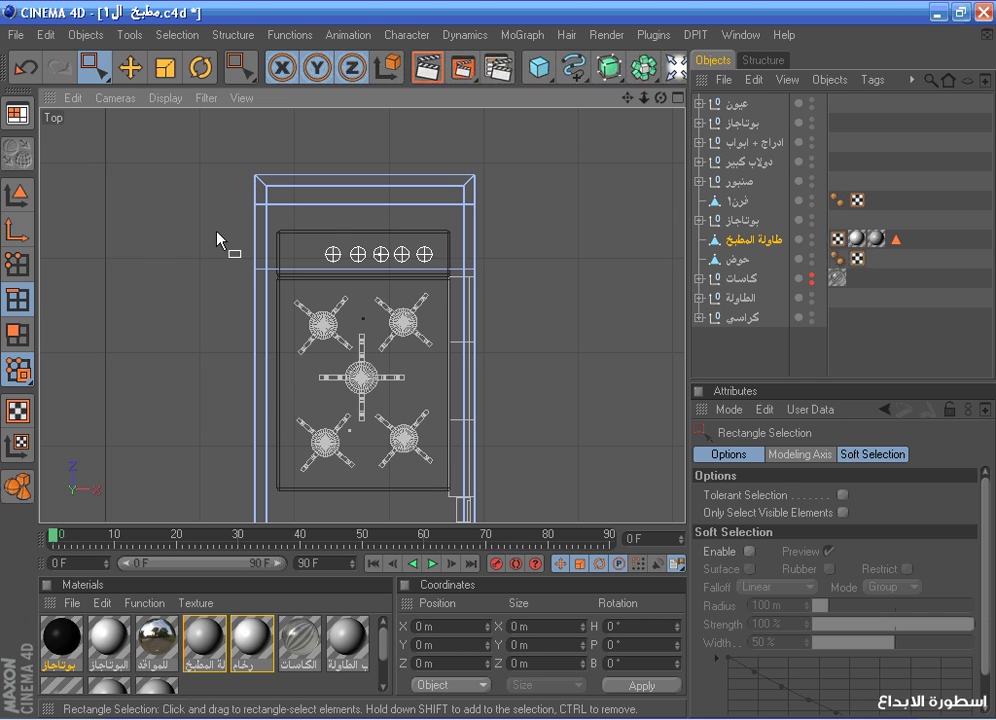
drag(219, 195, 613, 271)
drag(364, 266, 364, 262)
Select the counter's front polygons beside the oven front at the stove end and inner extrude them by 4.1 m
middle_click(389, 204)
middle_click(305, 187)
alt+right_drag(305, 187, 585, 182)
scroll(637, 143, up, 5)
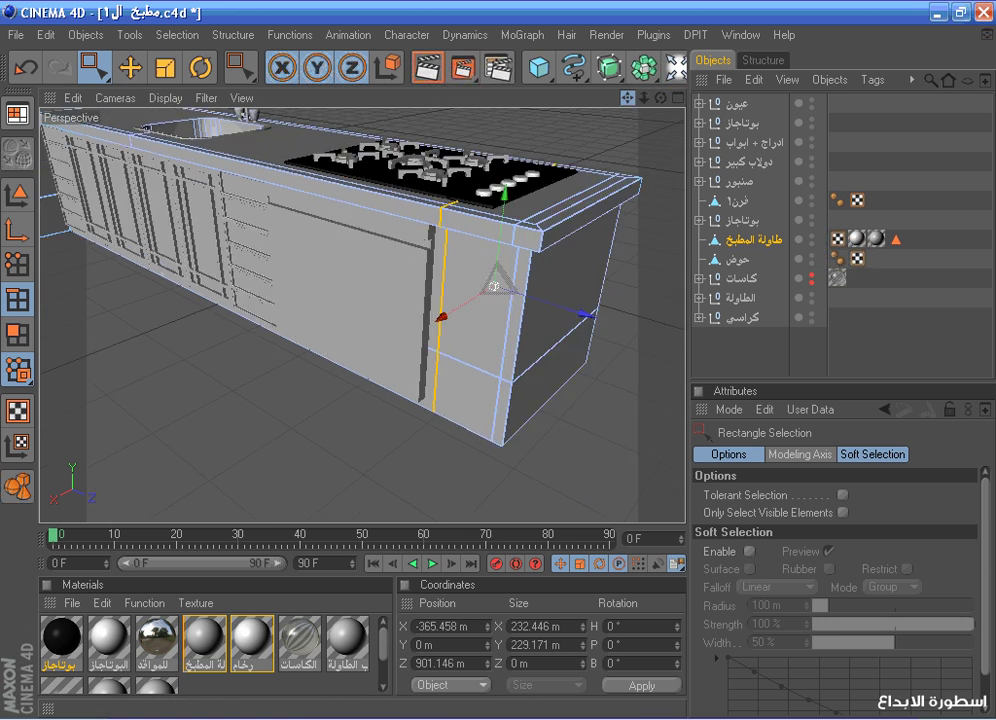
scroll(656, 130, up, 3)
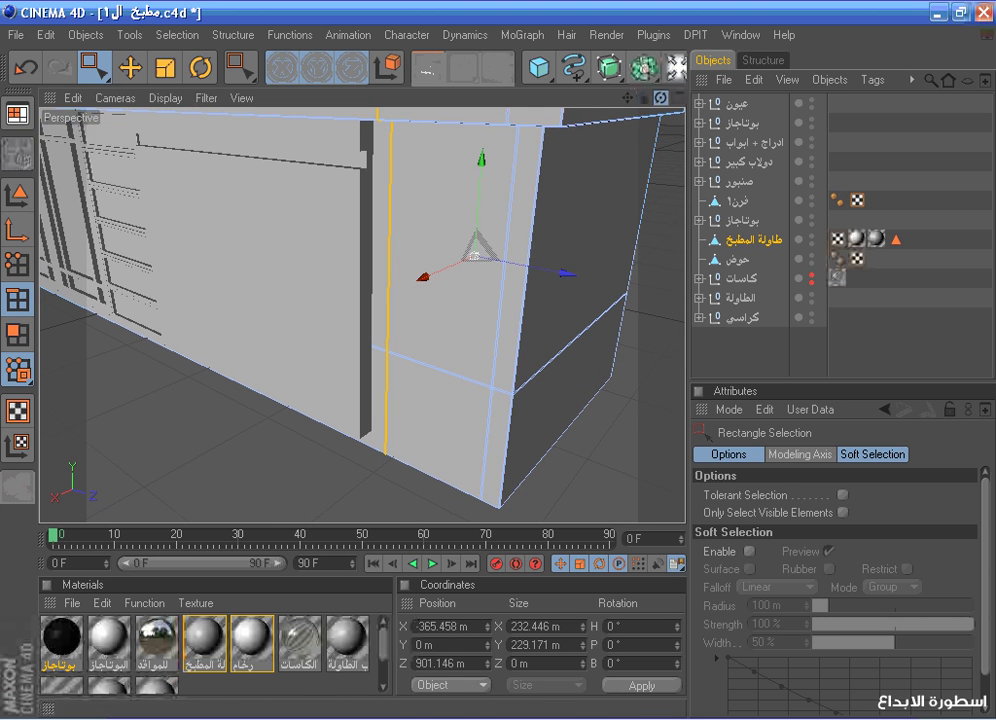
click(17, 334)
click(129, 67)
click(467, 251)
shift+click(468, 400)
shift+click(483, 381)
right_click(647, 285)
click(686, 357)
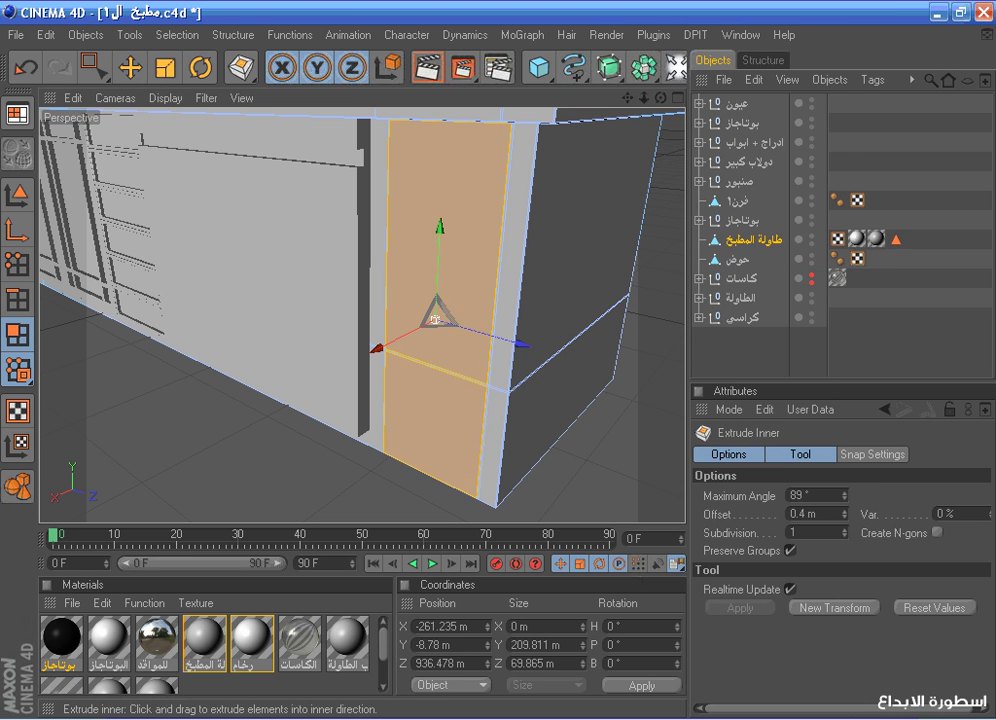
drag(435, 319, 437, 319)
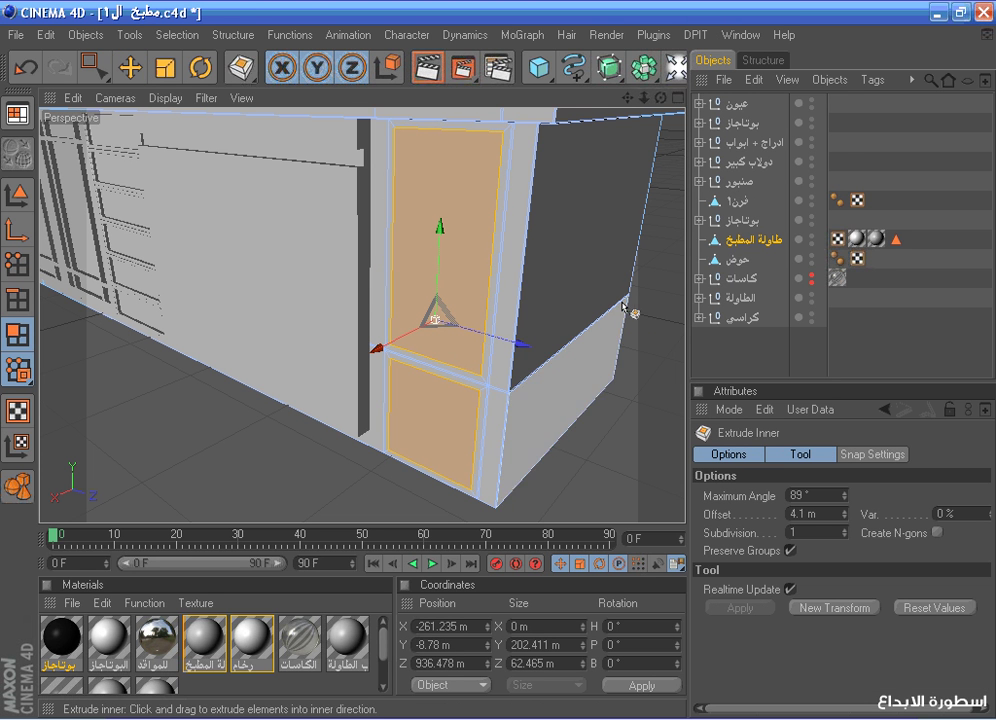
Extrude the two inset front panels at the counter's stove end by 4.7 m
right_click(667, 296)
click(690, 345)
drag(640, 310, 661, 310)
drag(660, 98, 535, 67)
Render the perspective view to check the new panels and save the scene
click(433, 73)
scroll(590, 175, down, 2)
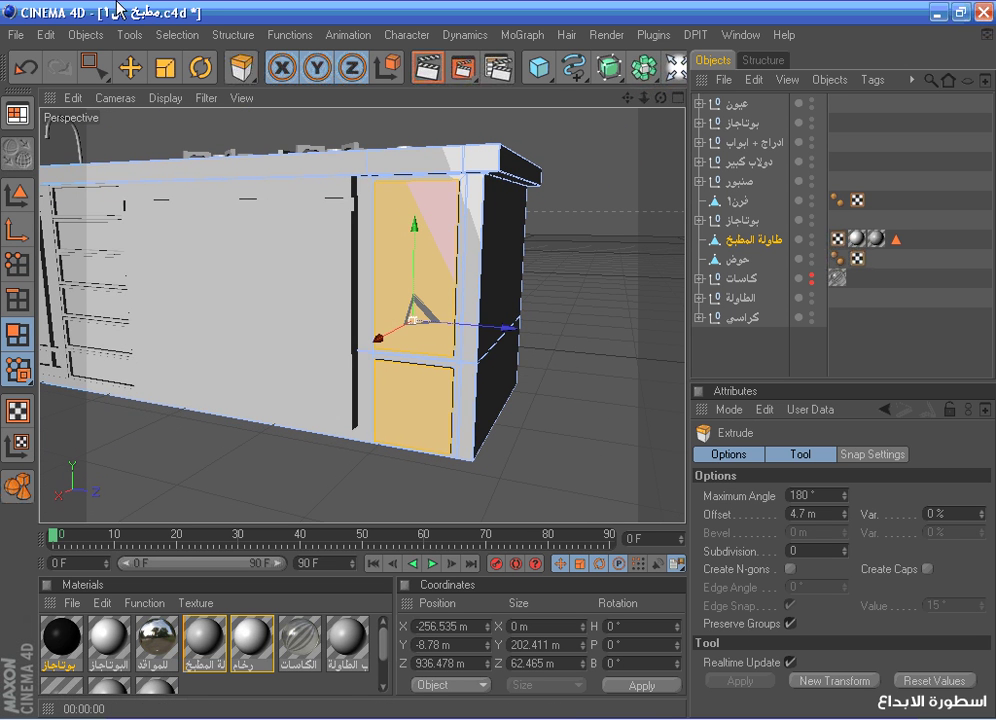
click(16, 35)
click(22, 187)
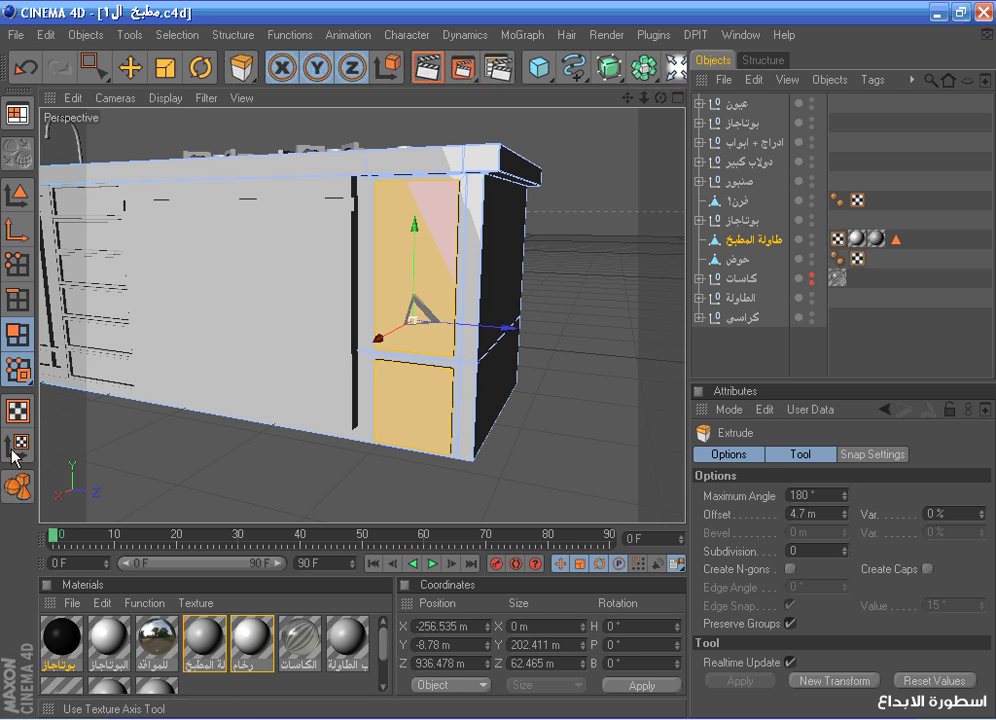
Duplicate the doors group (Null Object) inside the ادراج + ابواب group, working in the top view
click(20, 490)
double_click(674, 98)
scroll(658, 152, down, 6)
drag(628, 98, 526, 3)
click(705, 221)
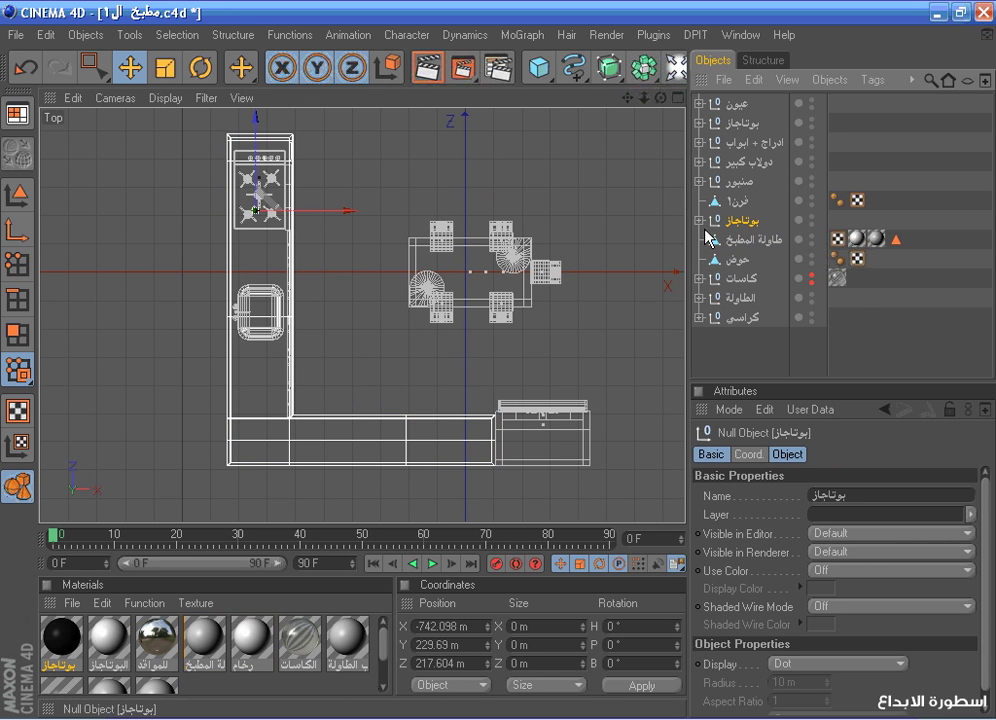
click(727, 184)
click(738, 142)
click(699, 142)
click(746, 203)
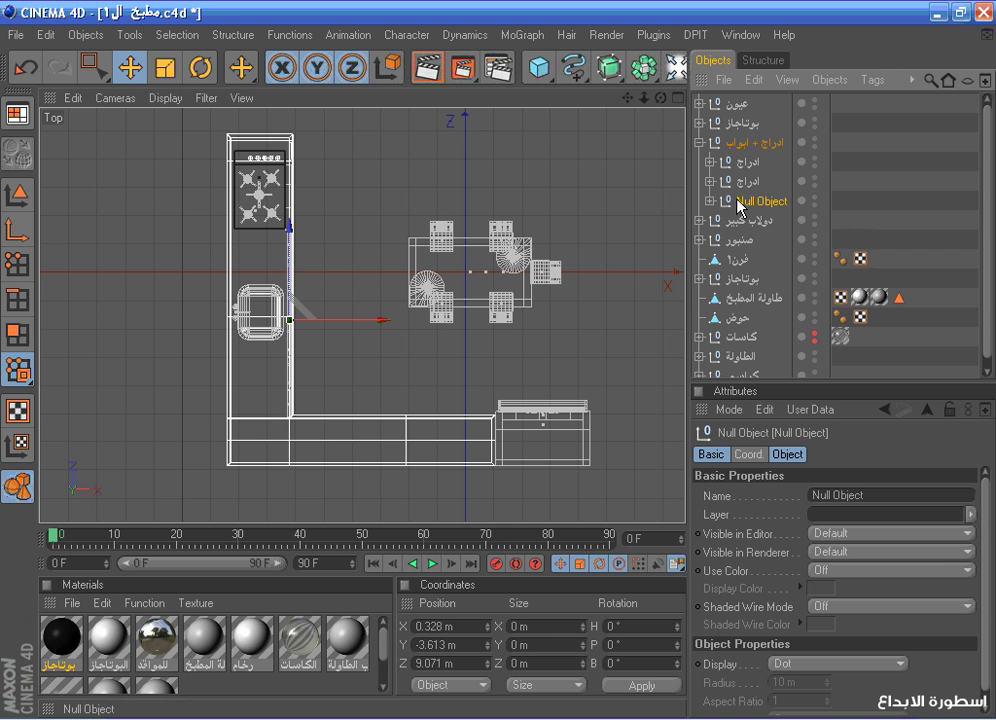
ctrl+drag(752, 157, 752, 160)
Rotate the duplicated doors group to a 90° heading and move it to about X 199 m, Z -224 m
click(201, 67)
drag(176, 208, 160, 433)
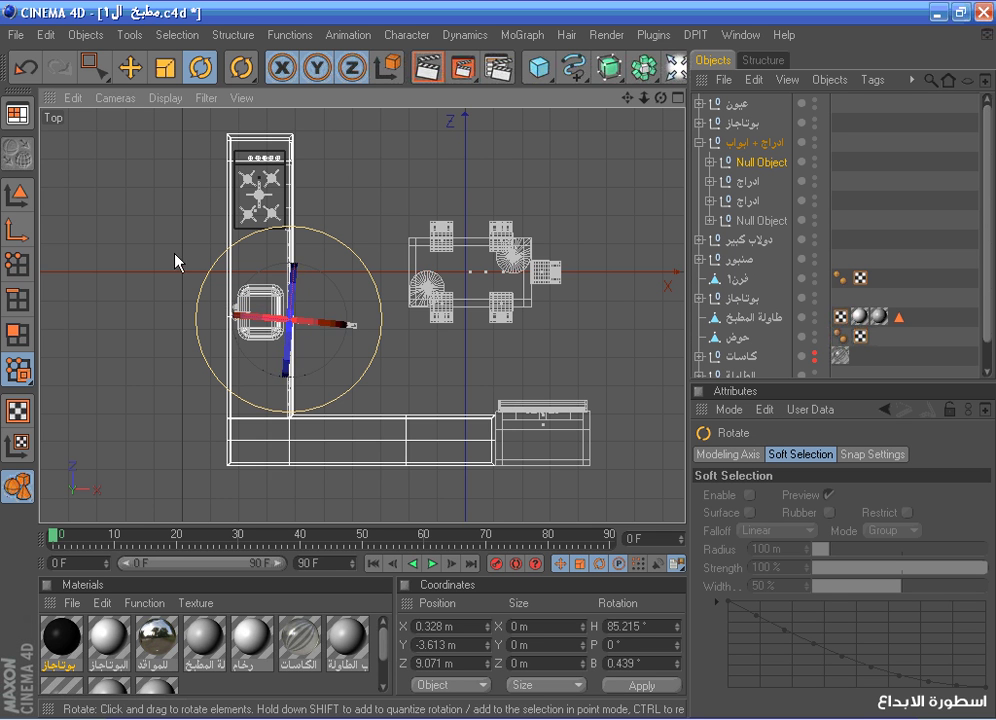
click(134, 72)
scroll(272, 262, up, 2)
drag(272, 260, 272, 347)
scroll(321, 307, up, 3)
drag(194, 434, 284, 434)
scroll(367, 420, up, 2)
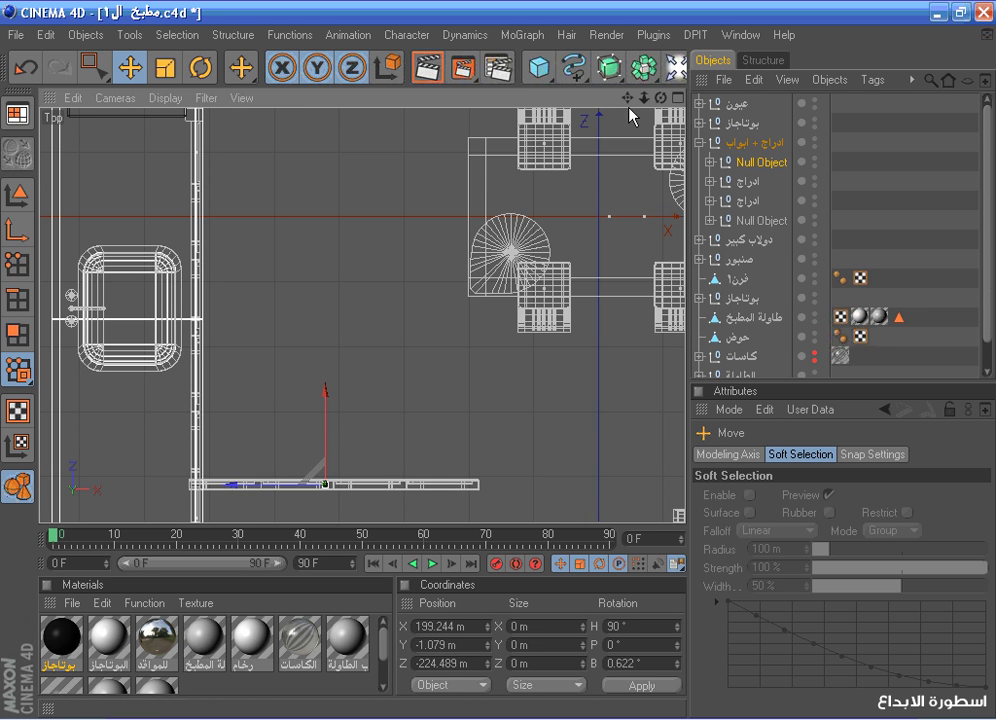
Shift the duplicated doors group along the counter's other wing in the front view, to about X 218.6 m
middle_click(596, 240)
middle_click(456, 389)
scroll(470, 378, down, 5)
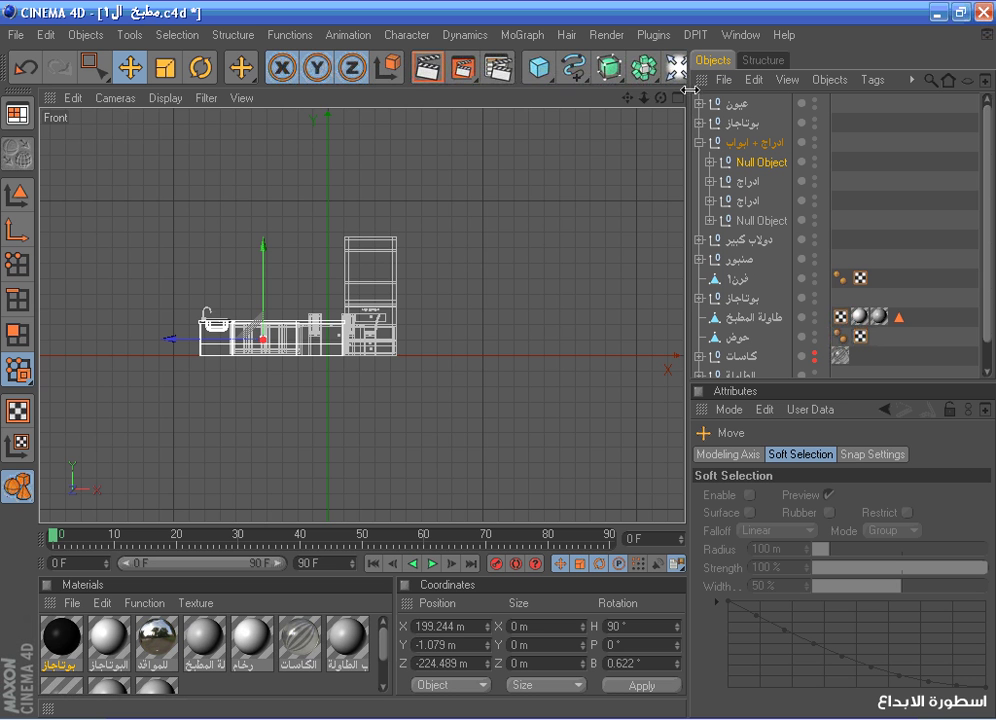
drag(628, 98, 764, 83)
scroll(459, 126, up, 7)
mouse_move(418, 338)
mouse_down()
mouse_move(437, 338)
mouse_move(428, 338)
mouse_up()
Group the table (الطاولة) and chairs (كراسي) objects under one null
middle_click(420, 334)
middle_click(247, 216)
scroll(469, 190, down, 3)
drag(628, 98, 811, 104)
drag(662, 98, 669, 97)
scroll(800, 360, down, 1)
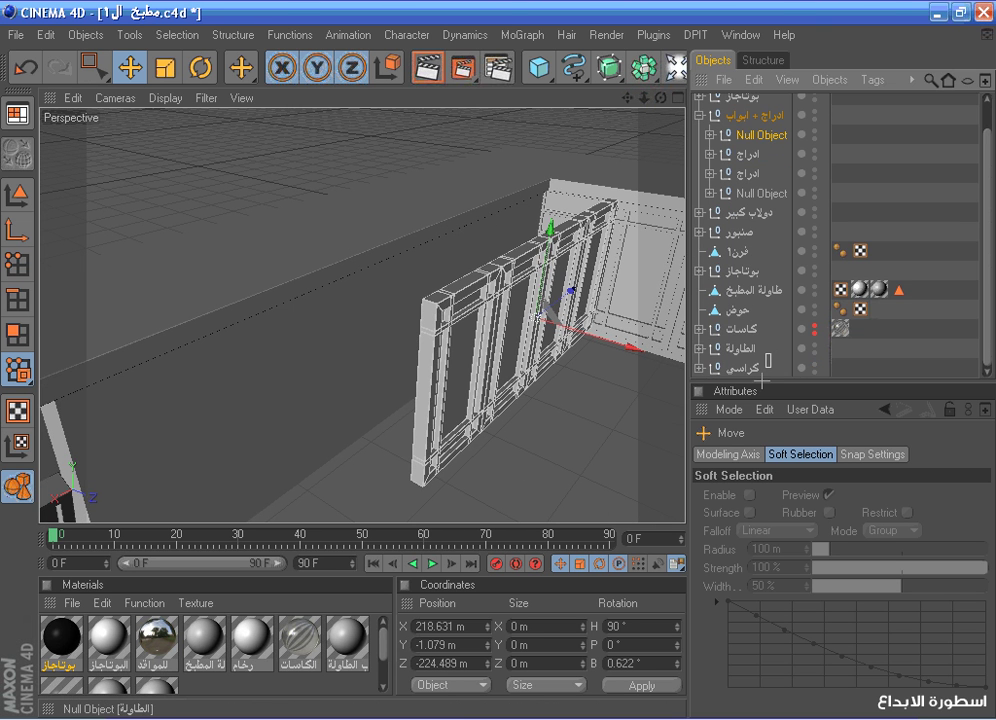
click(745, 348)
shift+click(748, 368)
right_click(748, 368)
click(790, 521)
Rename the new group الطاولة+الكراسي and hide it in the editor
double_click(751, 367)
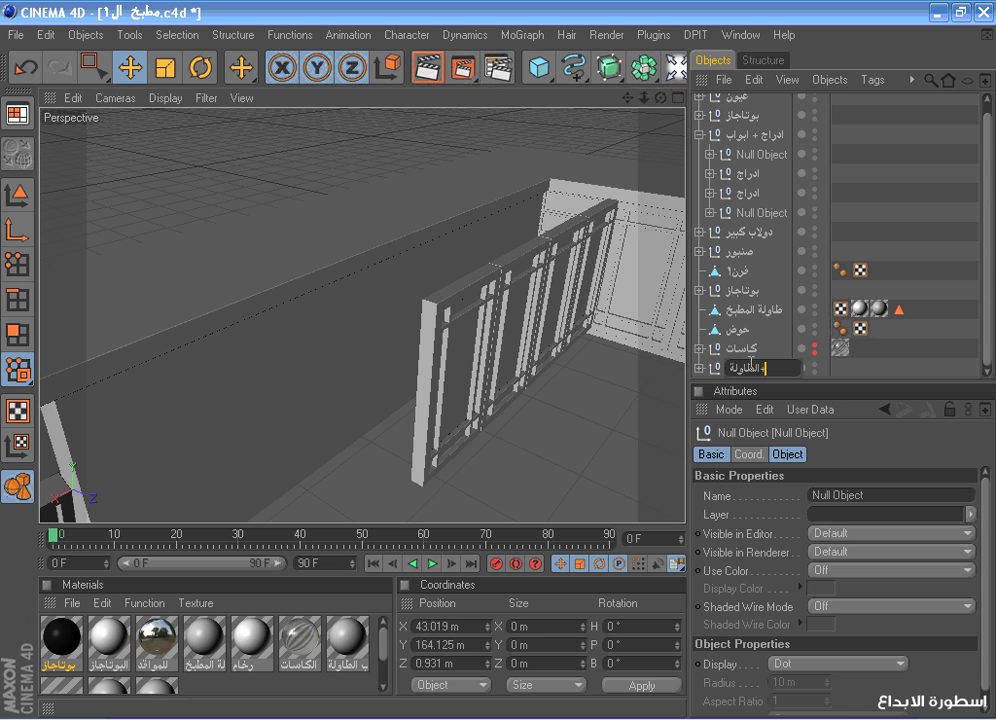
text(الطاولة+الكراسي)
key(Return)
scroll(606, 294, down, 2)
scroll(769, 131, up, 1)
Move the duplicated doors group against the front of the counter's other wing, to about Z -322 m
click(735, 162)
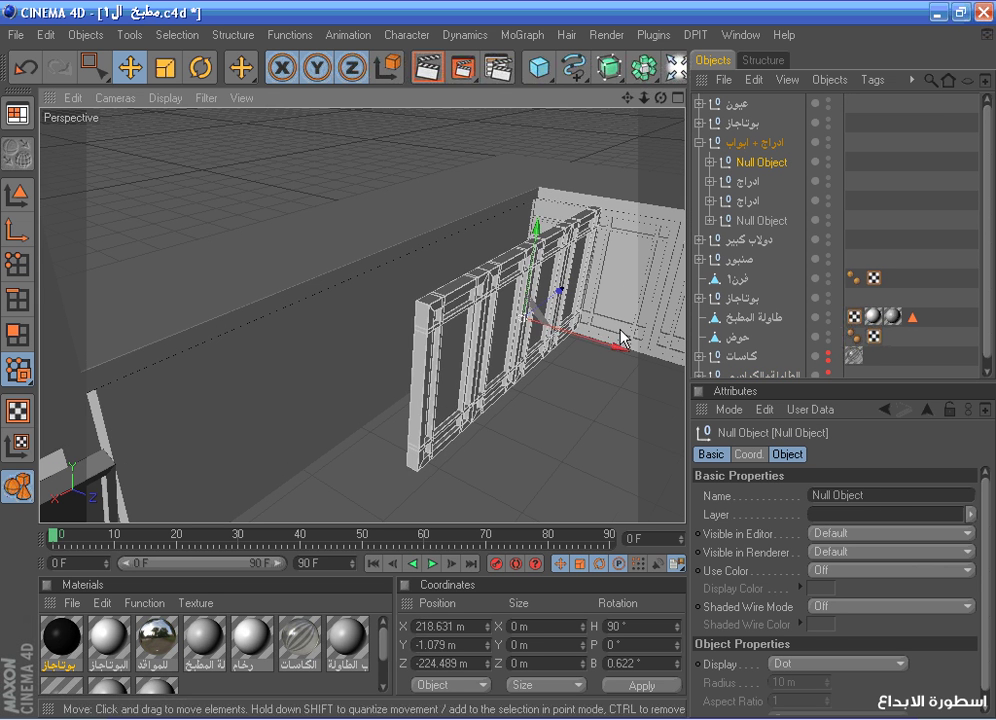
drag(606, 344, 555, 330)
middle_click(598, 190)
middle_click(602, 184)
scroll(602, 182, up, 3)
drag(627, 98, 647, 9)
scroll(529, 148, up, 1)
scroll(369, 178, up, 3)
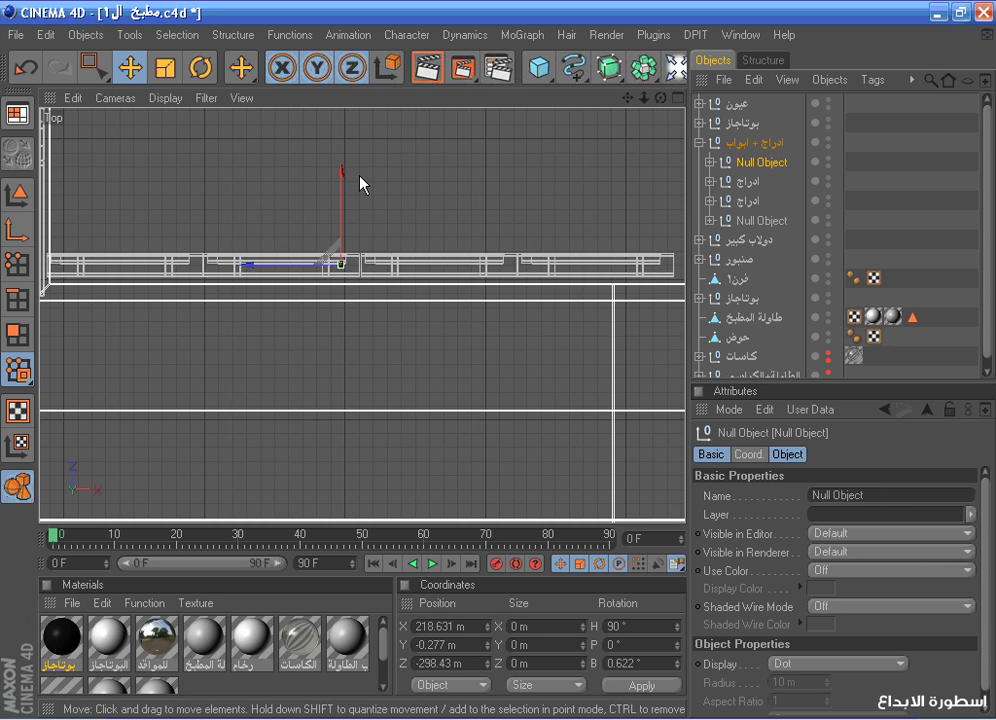
mouse_move(338, 200)
mouse_down()
mouse_move(340, 226)
mouse_move(338, 199)
mouse_up()
middle_click(338, 199)
middle_click(282, 174)
scroll(282, 174, up, 2)
drag(660, 98, 610, 98)
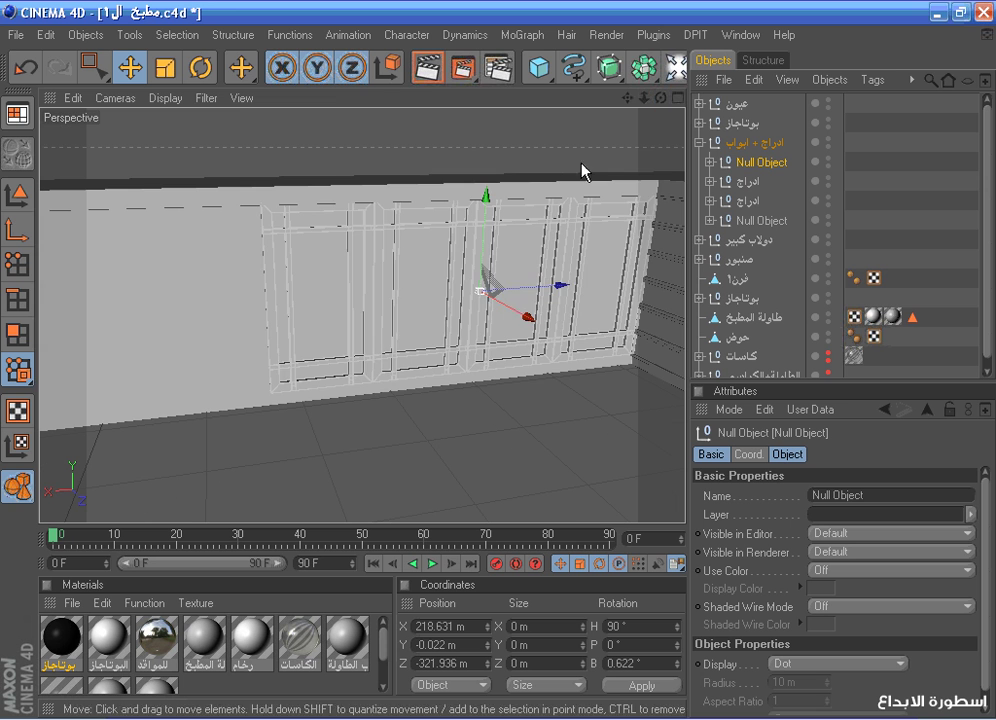
drag(559, 285, 536, 286)
Expand the duplicated doors group and duplicate two of its doors (باب) within it
click(709, 162)
drag(768, 187, 763, 201)
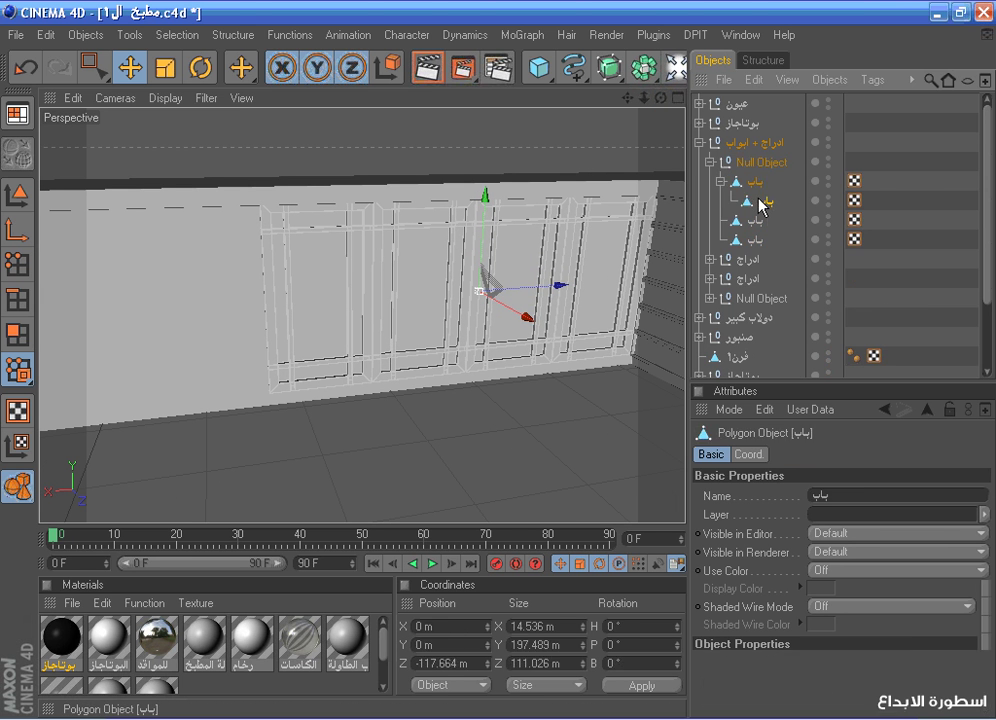
click(24, 67)
drag(776, 199, 758, 184)
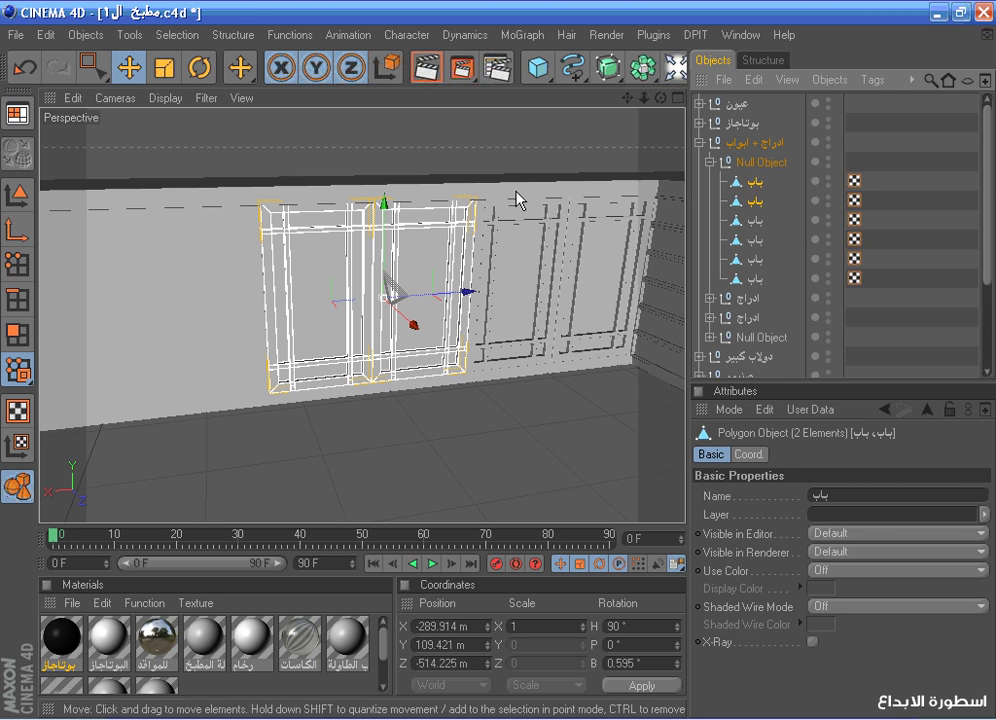
Move the two copied doors along the counter front beside the existing doors, to about X -67.9 m
drag(458, 280, 283, 285)
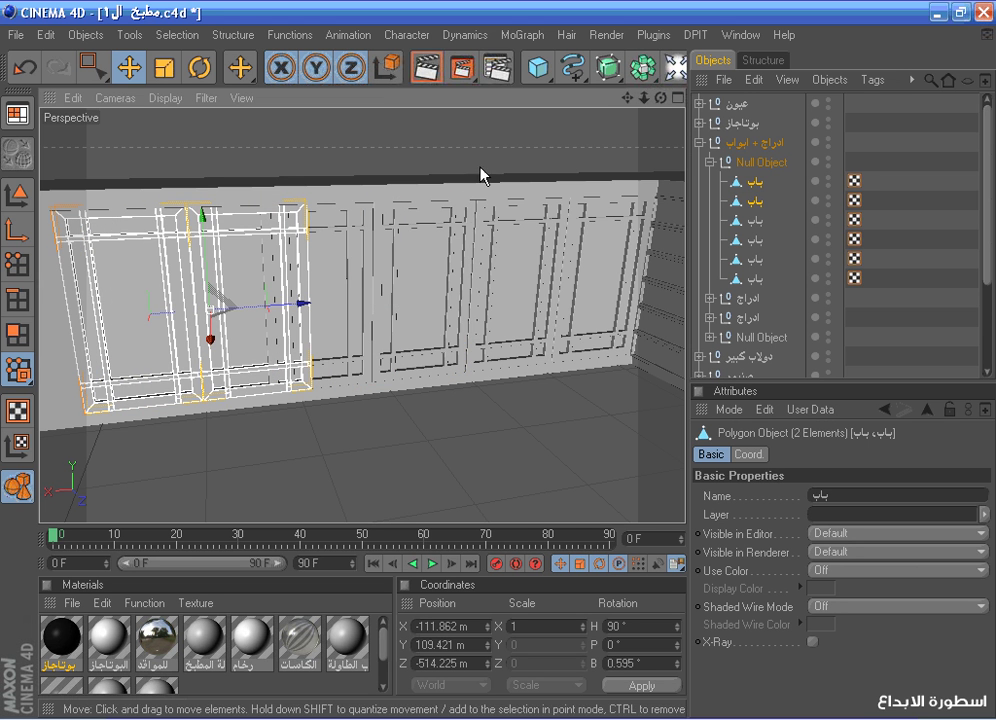
drag(627, 98, 872, 81)
scroll(622, 144, up, 2)
drag(554, 284, 497, 289)
mouse_move(660, 98)
mouse_down()
mouse_move(585, 98)
mouse_move(647, 101)
mouse_up()
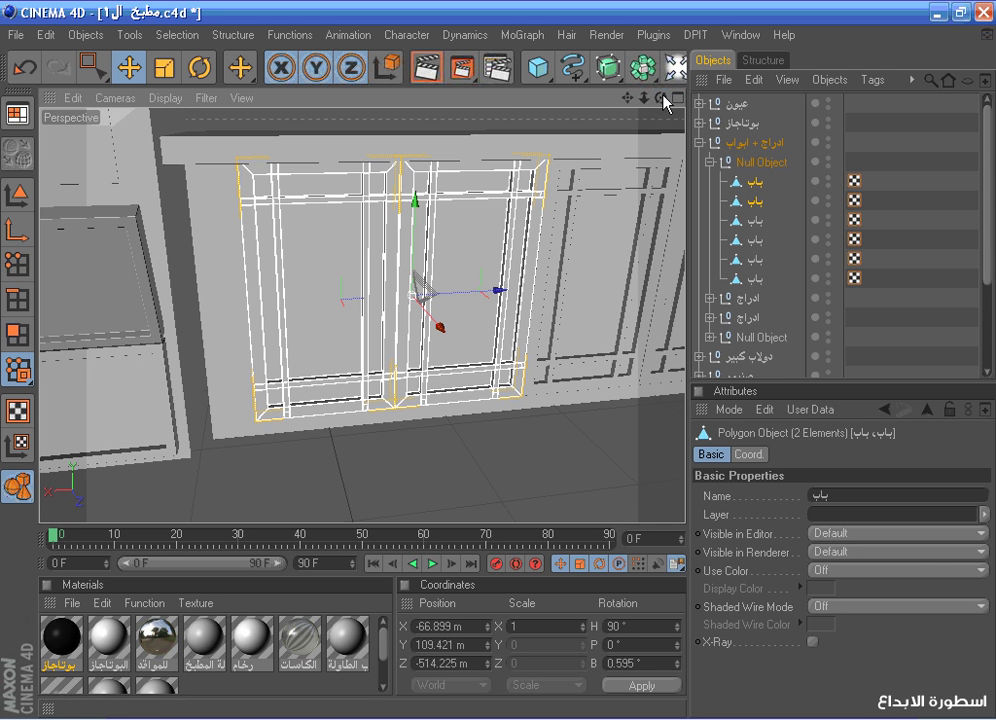
drag(501, 290, 471, 296)
scroll(537, 282, down, 2)
scroll(490, 292, down, 3)
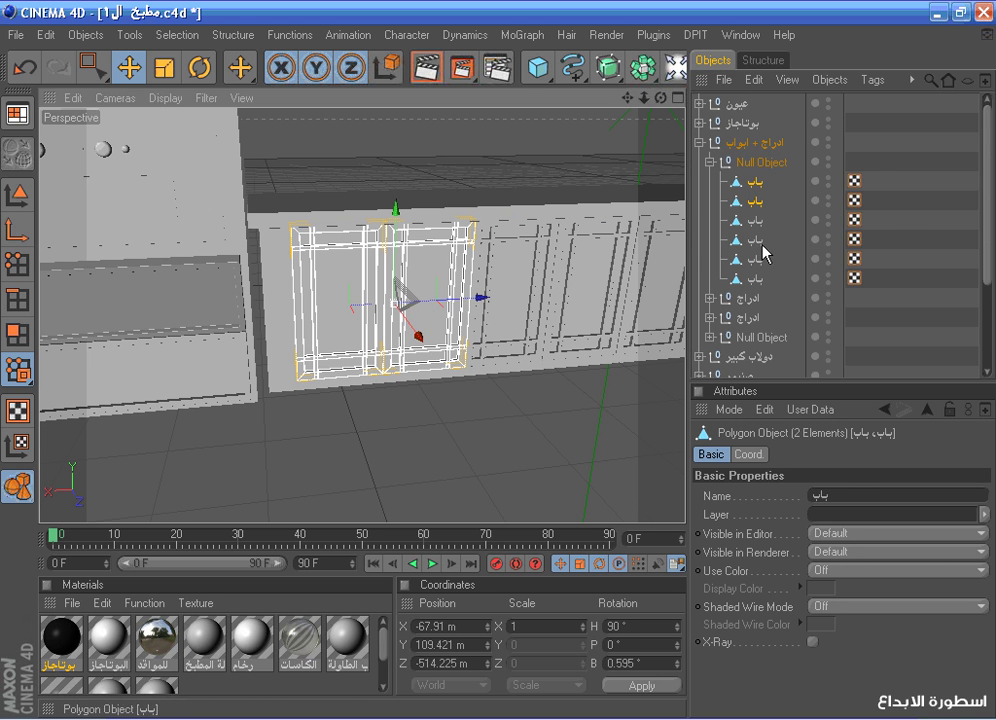
Select the end points of the counter (طاولة المطبخ) next to the large cabinet and move them along X to about 430 m
click(699, 143)
click(750, 240)
click(678, 97)
middle_click(655, 163)
scroll(655, 163, down, 4)
click(14, 264)
click(92, 67)
drag(627, 98, 400, 4)
scroll(450, 178, up, 2)
drag(447, 178, 500, 350)
drag(525, 256, 502, 256)
scroll(197, 300, down, 2)
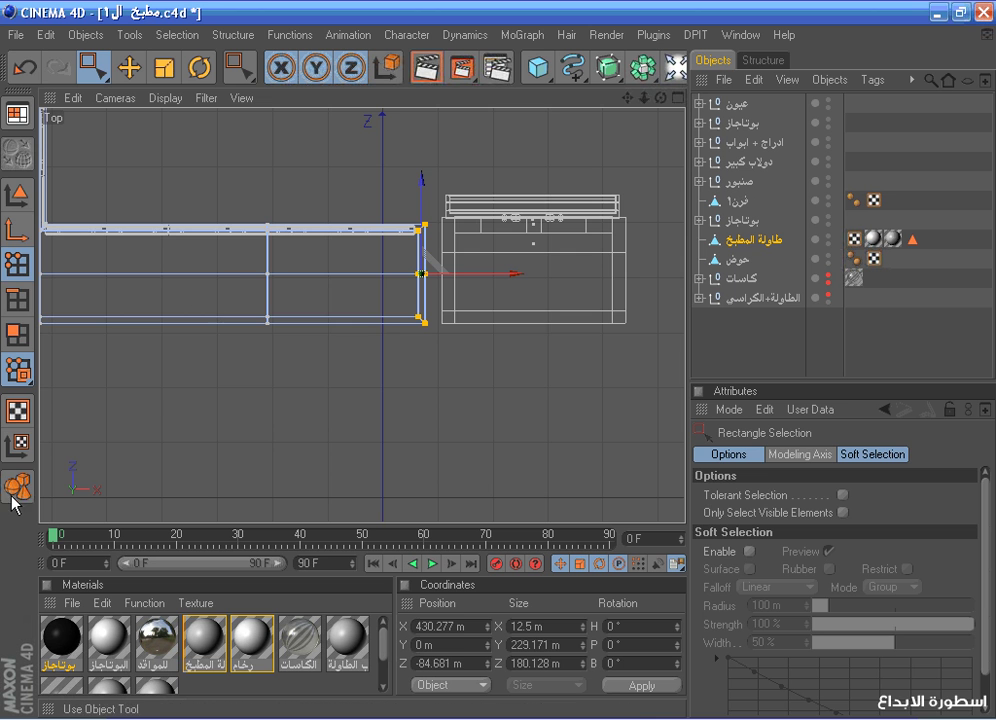
Select the large cabinet (دولاب كبير) together with the oven (بوتاجاز) and knobs (عيون) groups in object mode
click(18, 484)
click(129, 67)
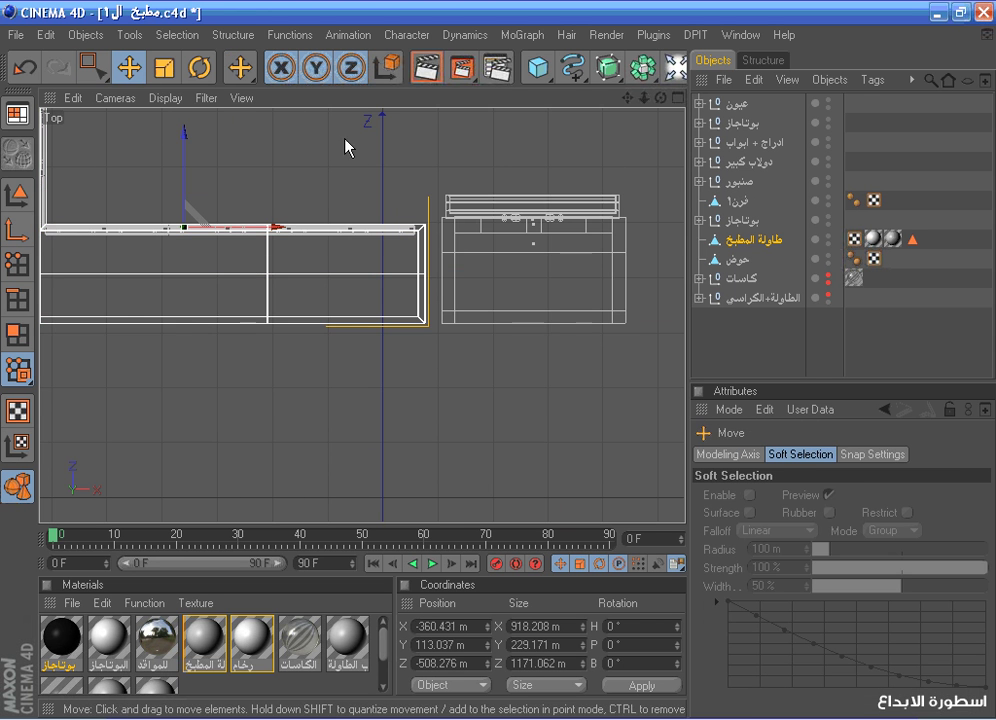
click(738, 163)
scroll(618, 256, up, 1)
scroll(600, 230, up, 2)
drag(627, 98, 619, 148)
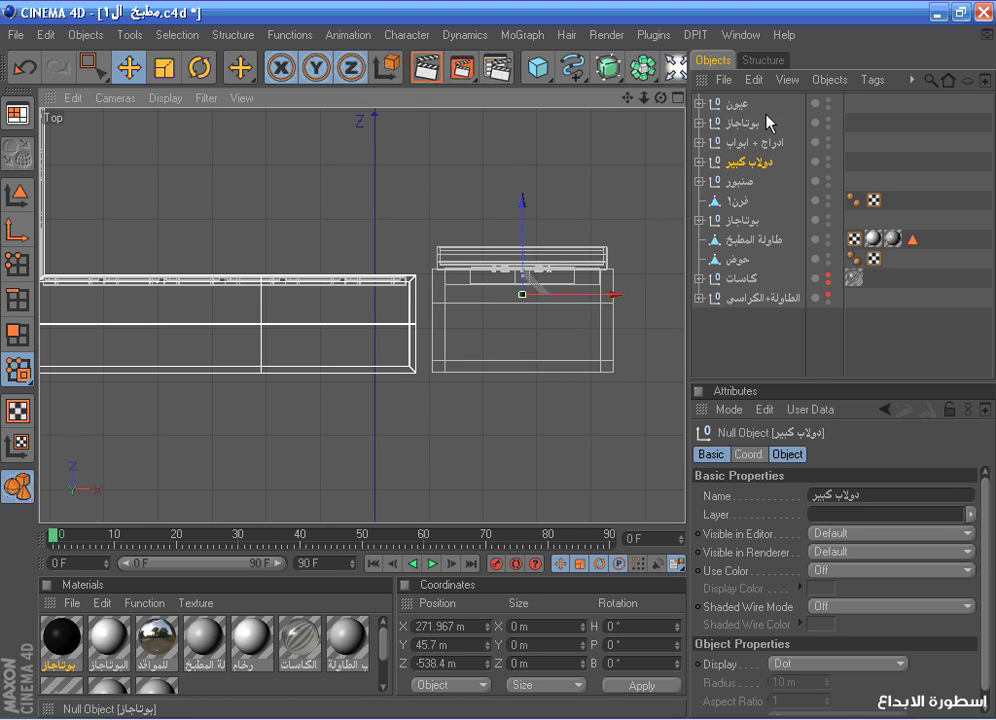
click(742, 123)
click(745, 142)
key(Down)
drag(766, 109, 737, 162)
Move the large cabinet, oven and knobs groups along X towards the counter end to about X 241.7 m, leaving out the ادراج + ابواب group
scroll(605, 188, up, 3)
scroll(605, 188, down, 2)
drag(318, 191, 303, 185)
click(25, 67)
ctrl+click(741, 150)
drag(551, 281, 532, 281)
Render the perspective view of the whole kitchen to check the layout
middle_click(580, 275)
middle_click(298, 207)
scroll(358, 207, down, 3)
scroll(558, 192, down, 4)
drag(661, 97, 574, 150)
click(432, 74)
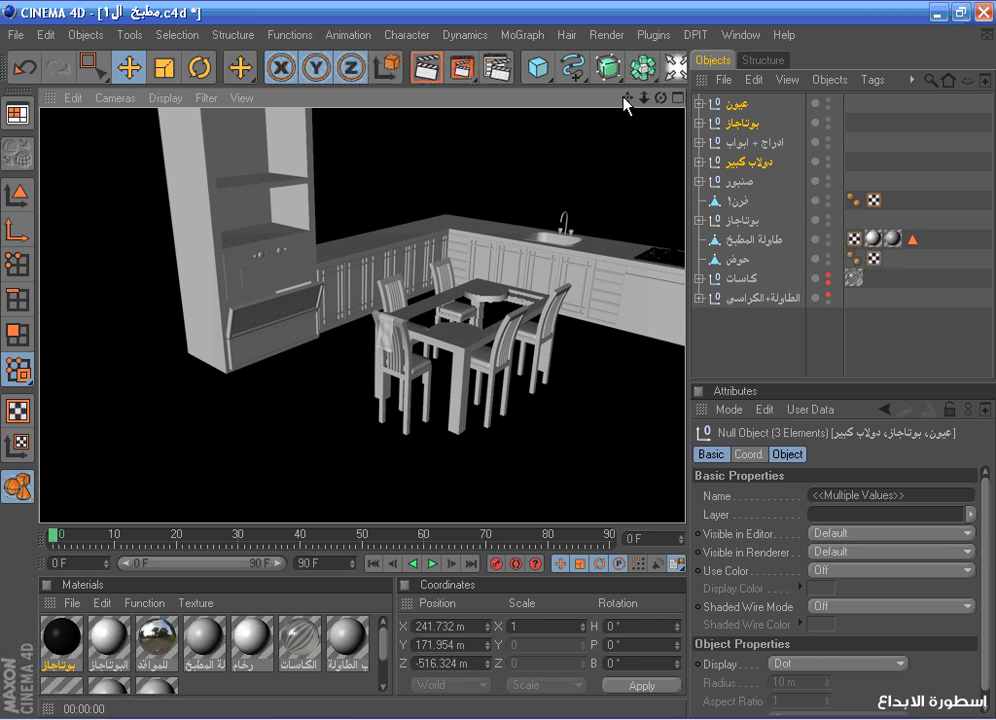
drag(623, 98, 604, 106)
Switch to Notepad and replace its text with: بالنسبة للمايكرويف سياخذ وقتا لعمله لذلك سنستخدم الملف الجاهز مع السينما تابعوا.
click(652, 718)
key(ctrl+a)
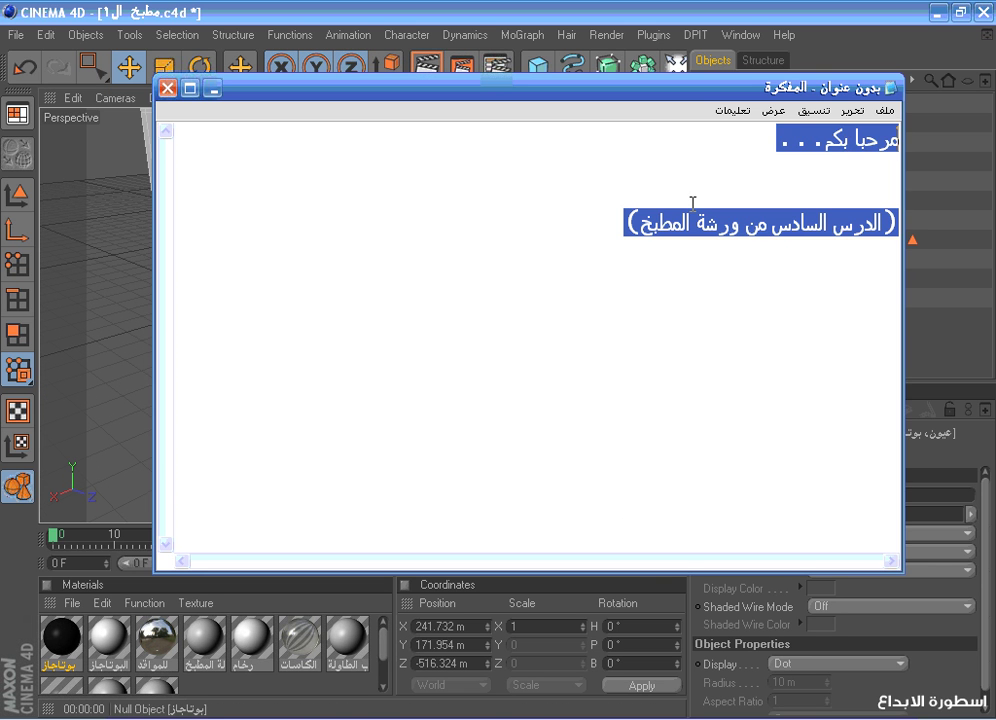
text(بعوا. .)
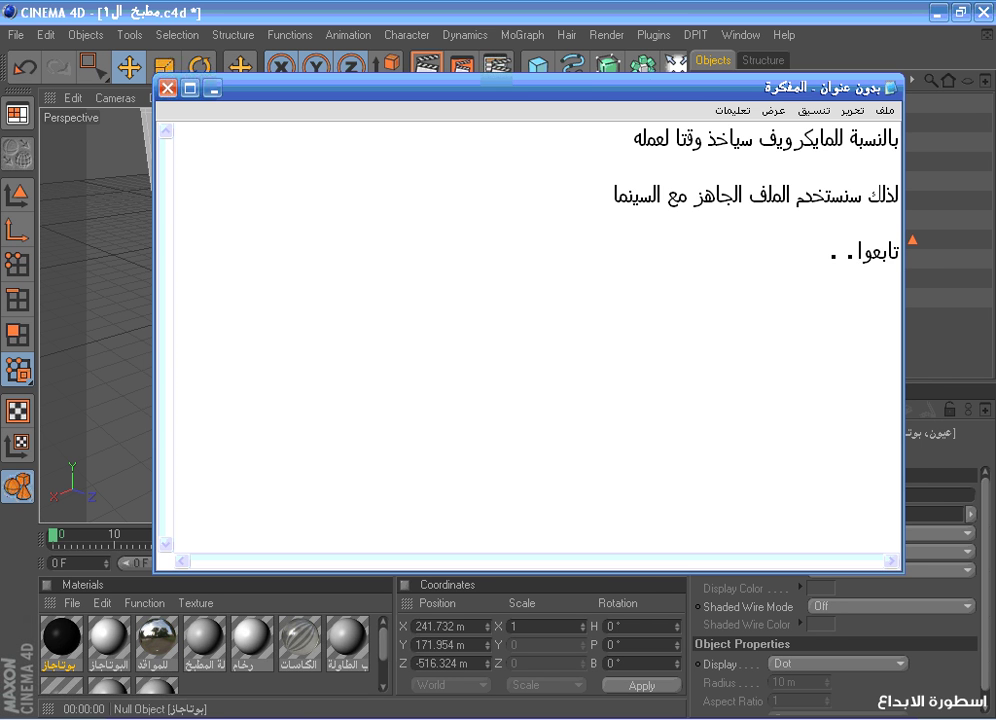
click(638, 6)
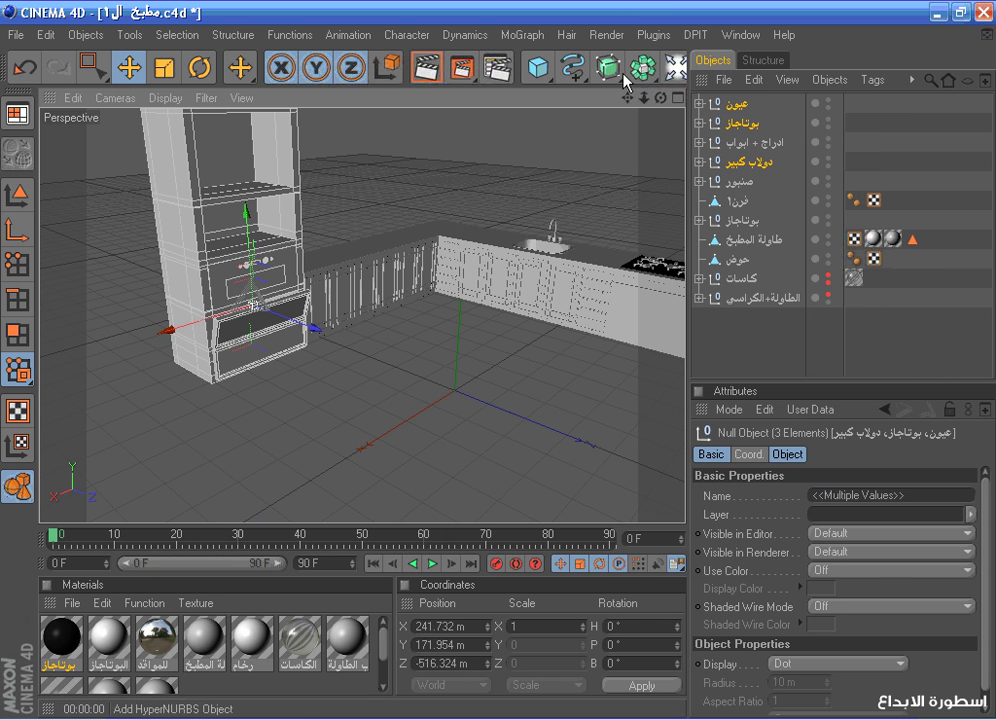
Add the Mikrowellengerät model from the Architecture Edition's Kitchen > Kitchenware presets in the Content Browser, then close the browser
middle_drag(614, 72, 416, 71)
click(522, 60)
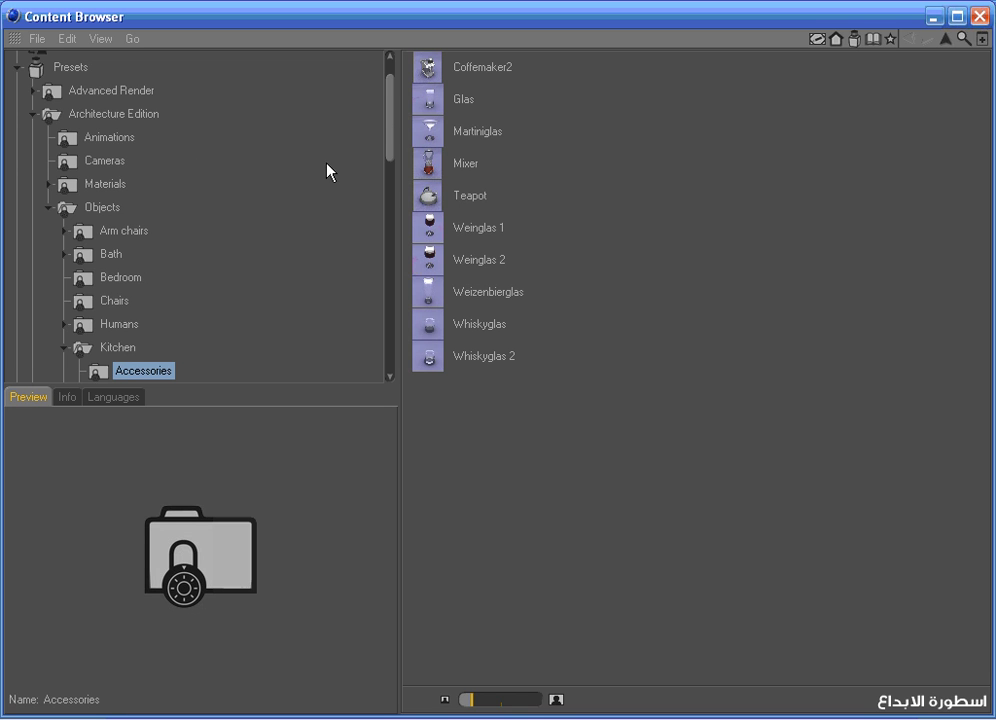
scroll(300, 120, down, 5)
click(140, 240)
click(146, 263)
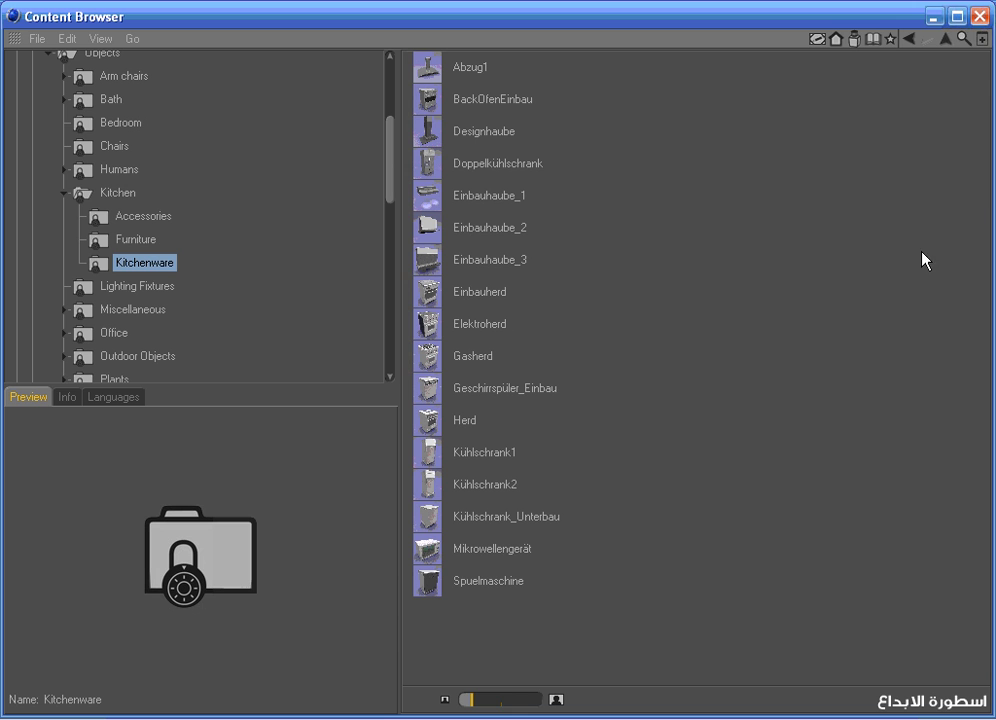
click(558, 700)
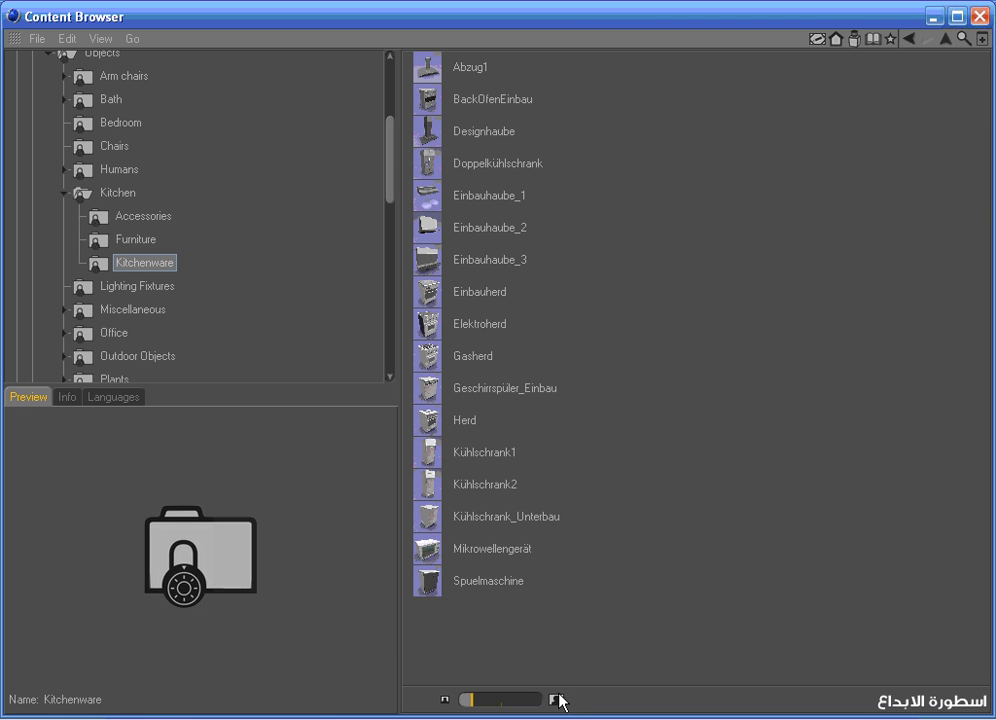
scroll(629, 280, down, 7)
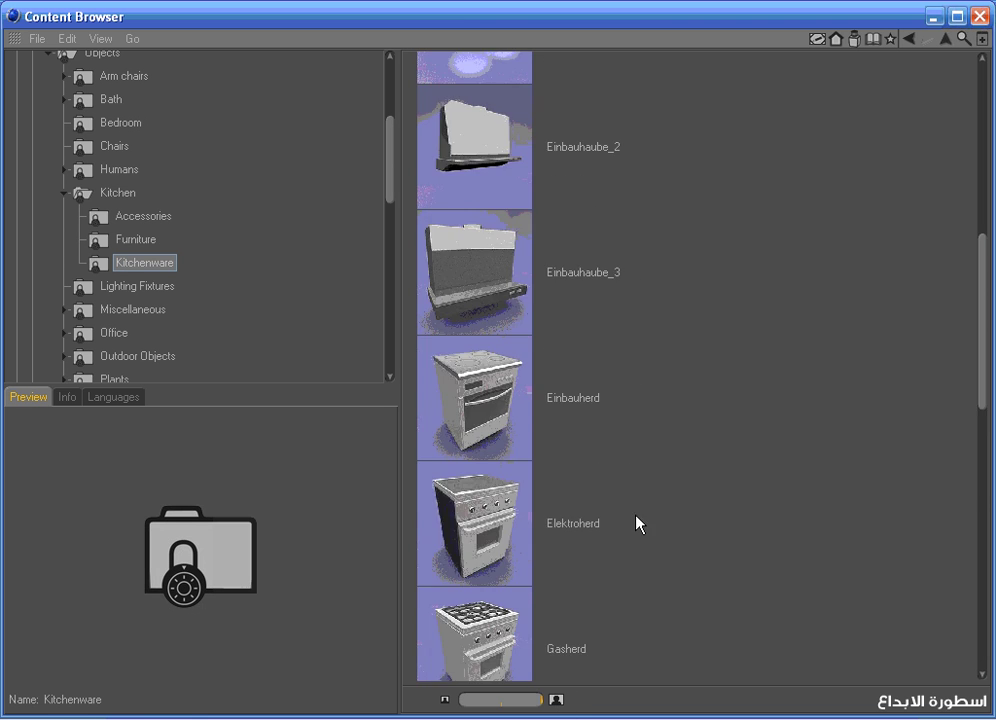
scroll(640, 360, down, 6)
click(480, 537)
click(974, 12)
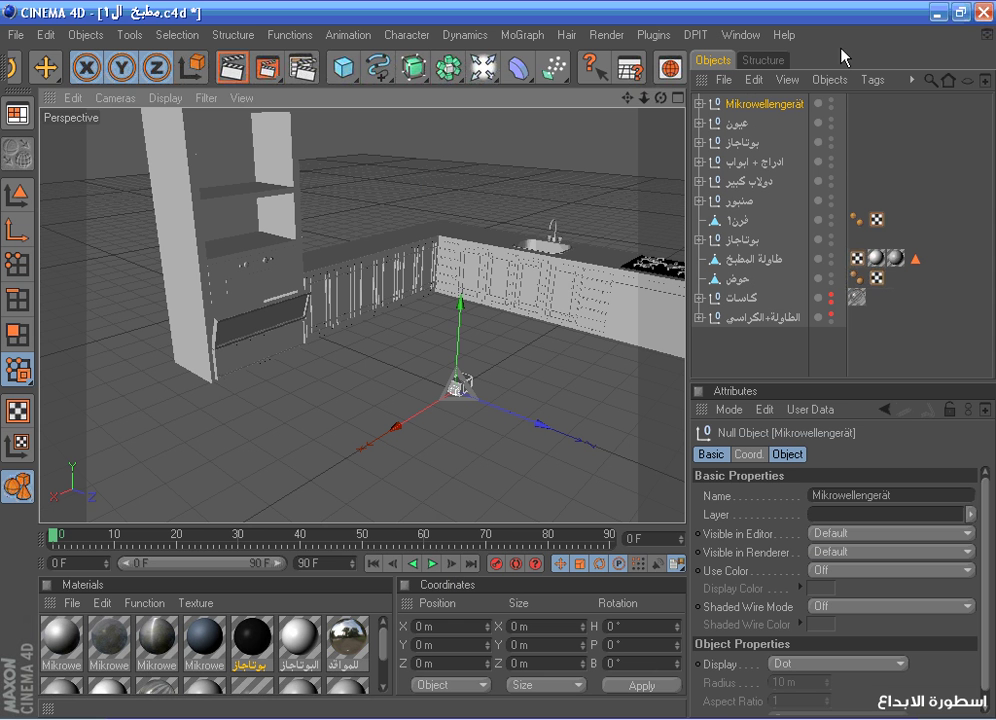
Move the microwave along Z towards the large cabinet to about Z -385.3 m in the top view
click(668, 99)
click(677, 98)
scroll(573, 213, down, 4)
drag(627, 98, 613, 200)
drag(355, 195, 355, 296)
scroll(141, 67, up, 3)
click(141, 71)
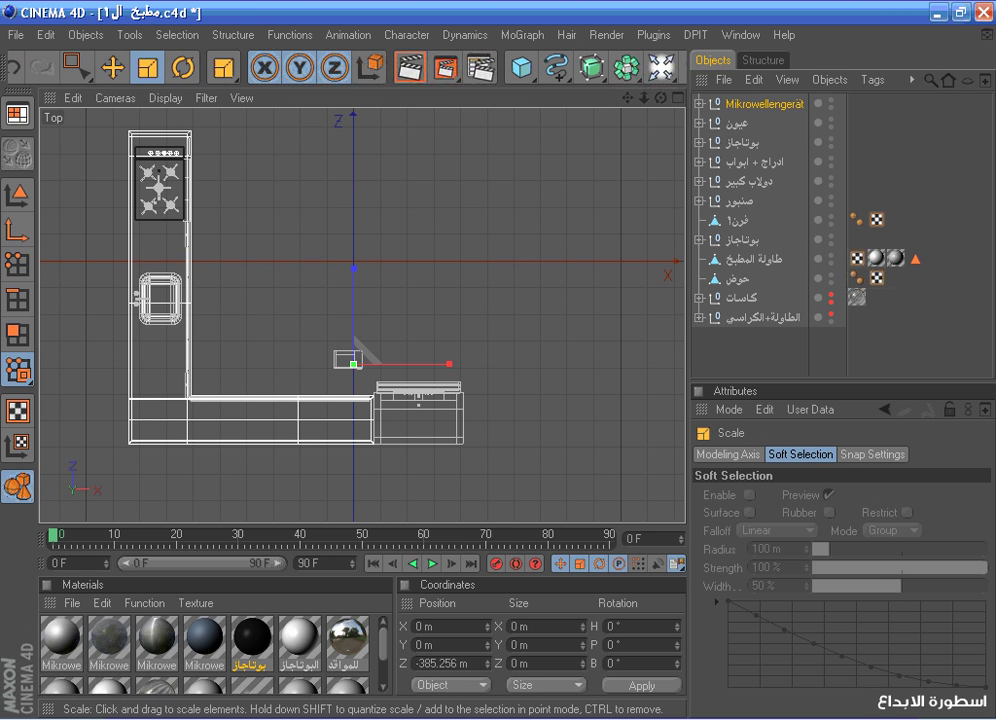
click(113, 67)
Raise the microwave to the shelf opening in the right view, at about Y 332 m and Z -469.6 m
middle_click(207, 116)
middle_click(331, 387)
scroll(331, 387, down, 3)
drag(627, 98, 993, 151)
scroll(509, 257, up, 3)
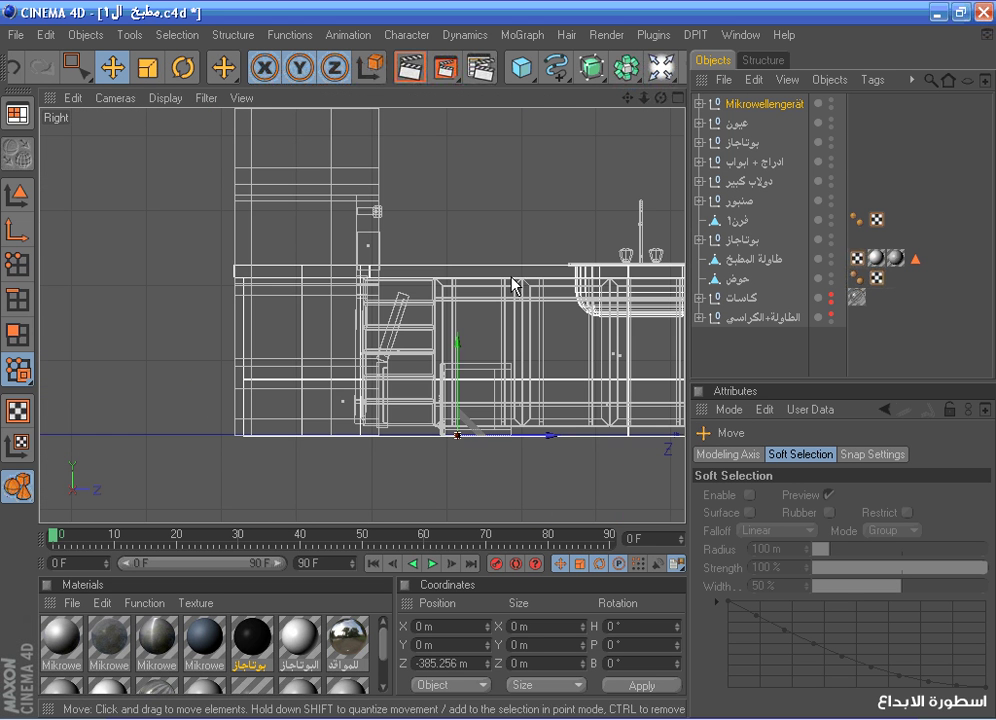
drag(527, 425, 464, 176)
scroll(597, 222, up, 3)
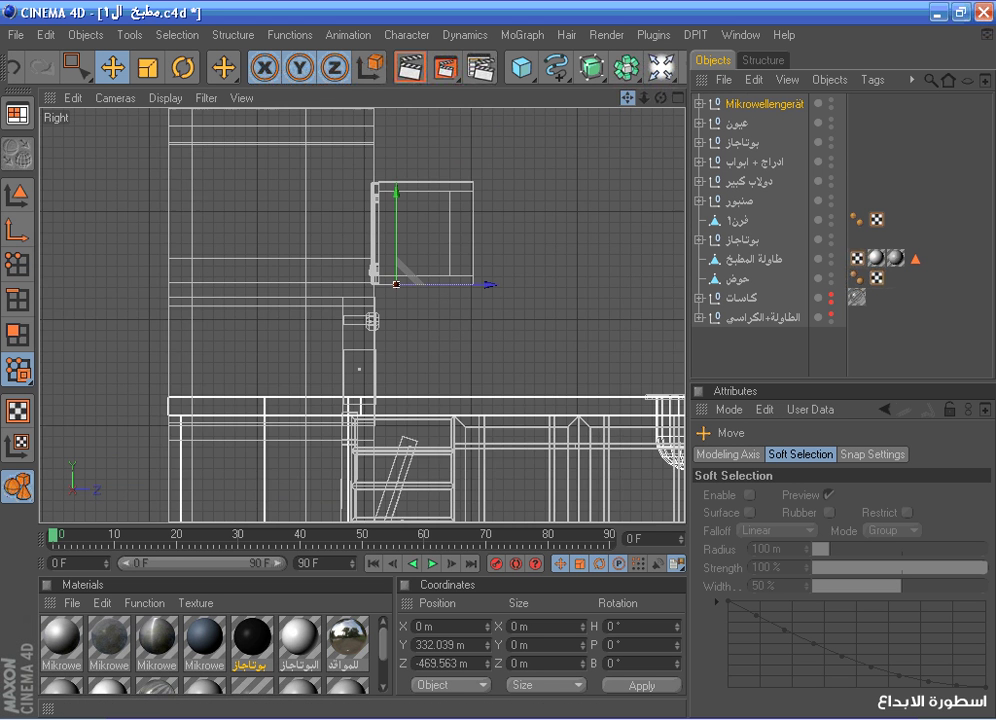
Rotate the microwave to a heading of 180° in the top view
key(F2)
scroll(291, 229, up, 3)
click(183, 67)
drag(220, 213, 378, 478)
click(112, 67)
Move the microwave along X in front of the large cabinet, to about X 175 m
scroll(100, 210, up, 3)
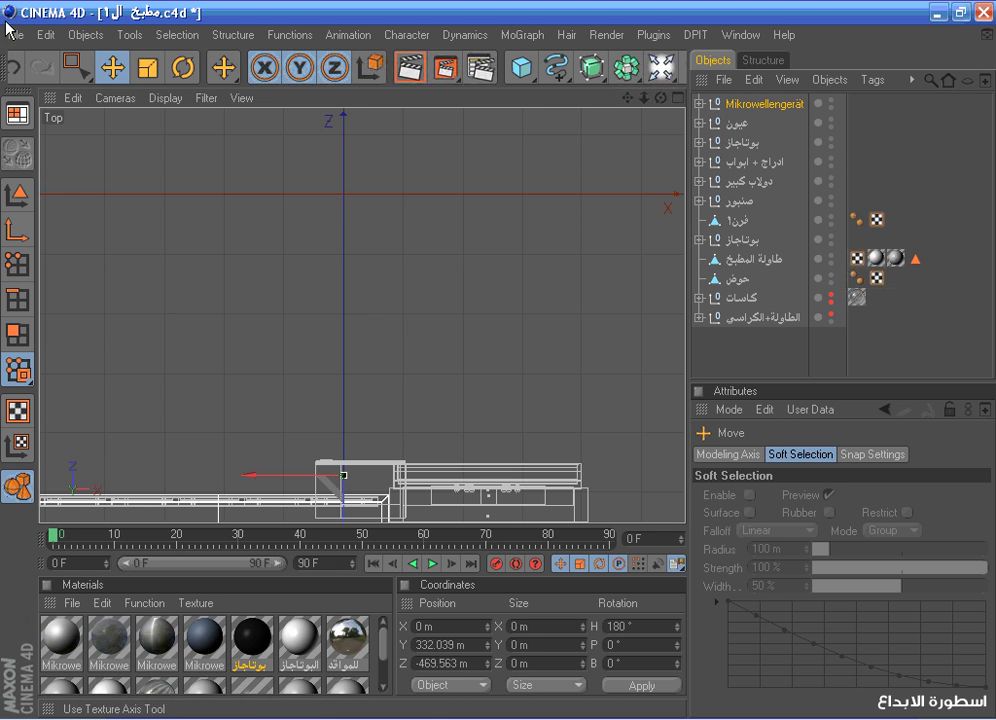
scroll(655, 110, up, 2)
drag(628, 98, 590, 2)
scroll(490, 172, up, 3)
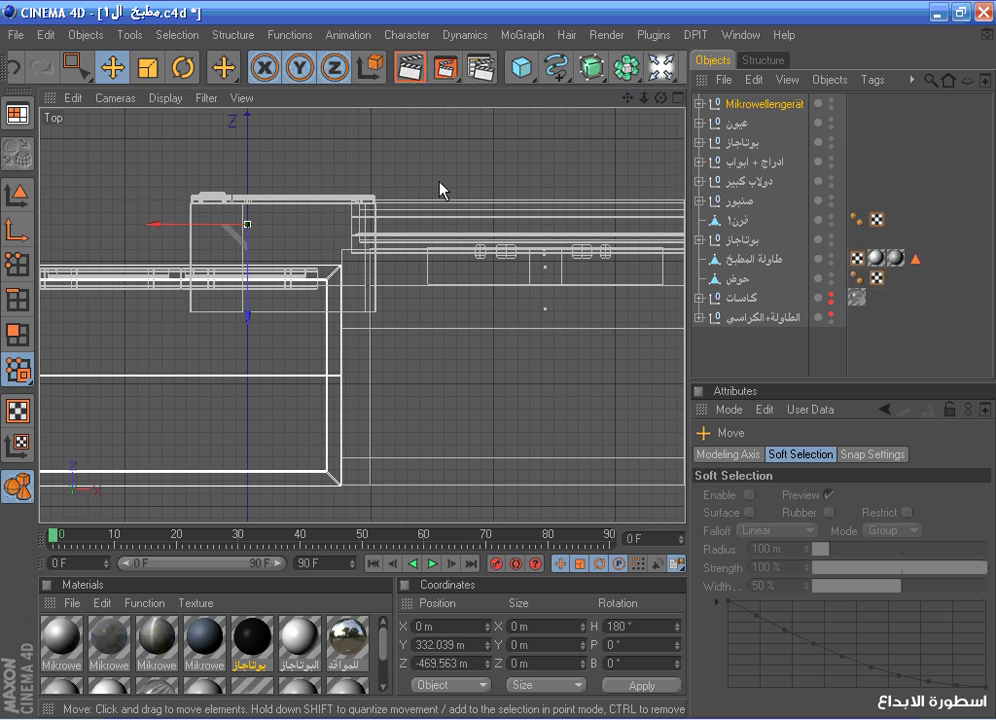
drag(180, 222, 398, 205)
scroll(398, 205, down, 3)
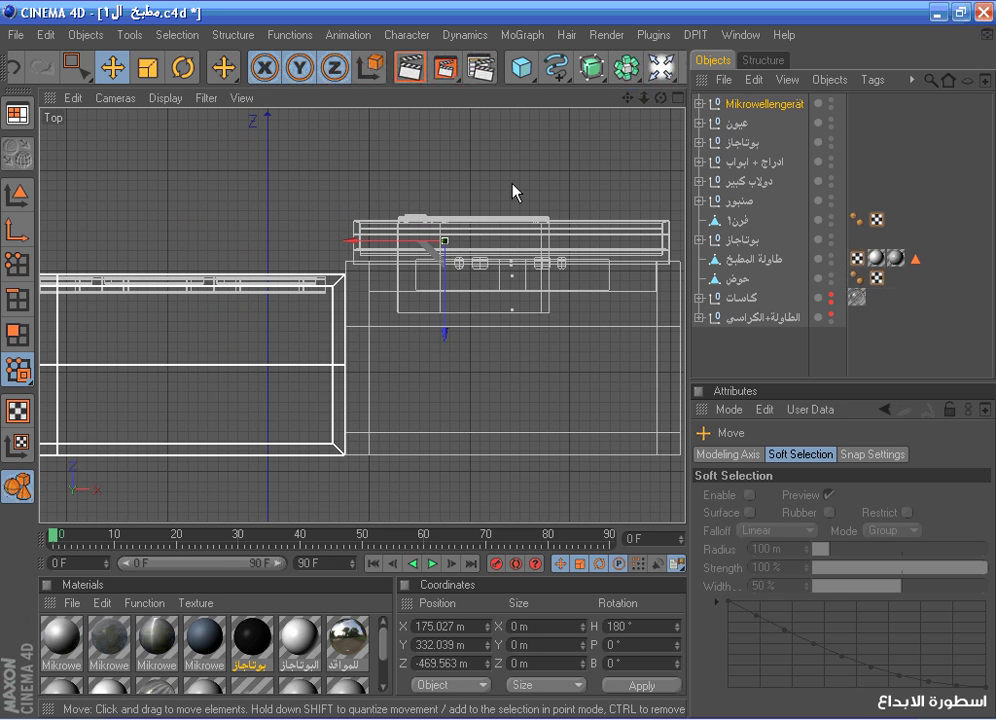
Scale the microwave up uniformly until it nearly fills the inner width of the large cabinet
drag(628, 98, 540, 111)
click(147, 68)
drag(150, 150, 286, 150)
click(121, 74)
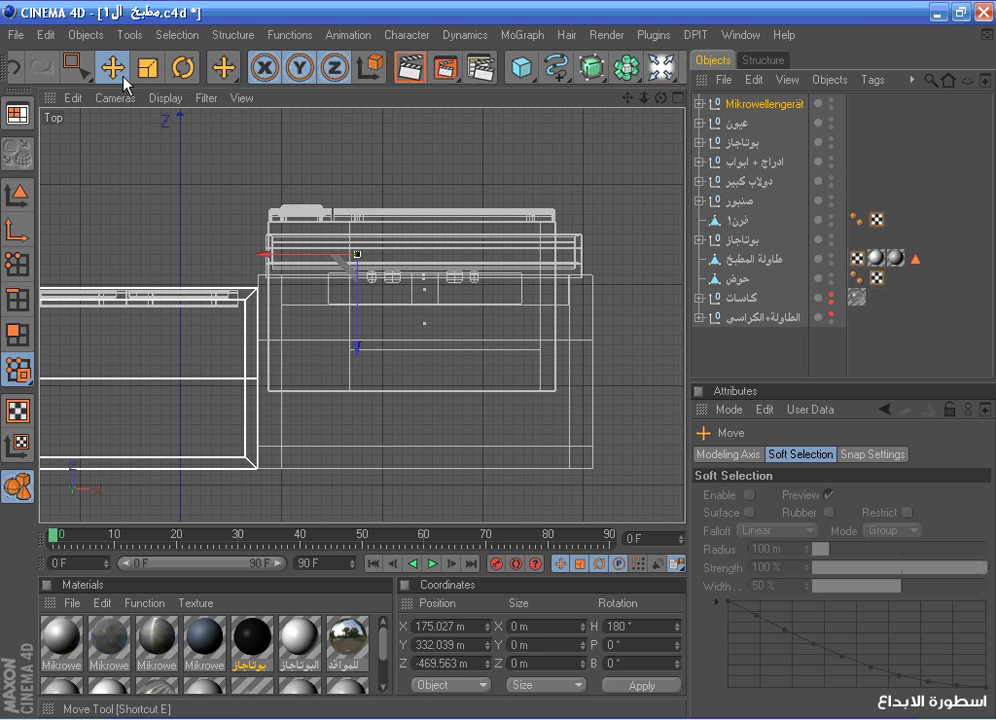
scroll(238, 156, down, 1)
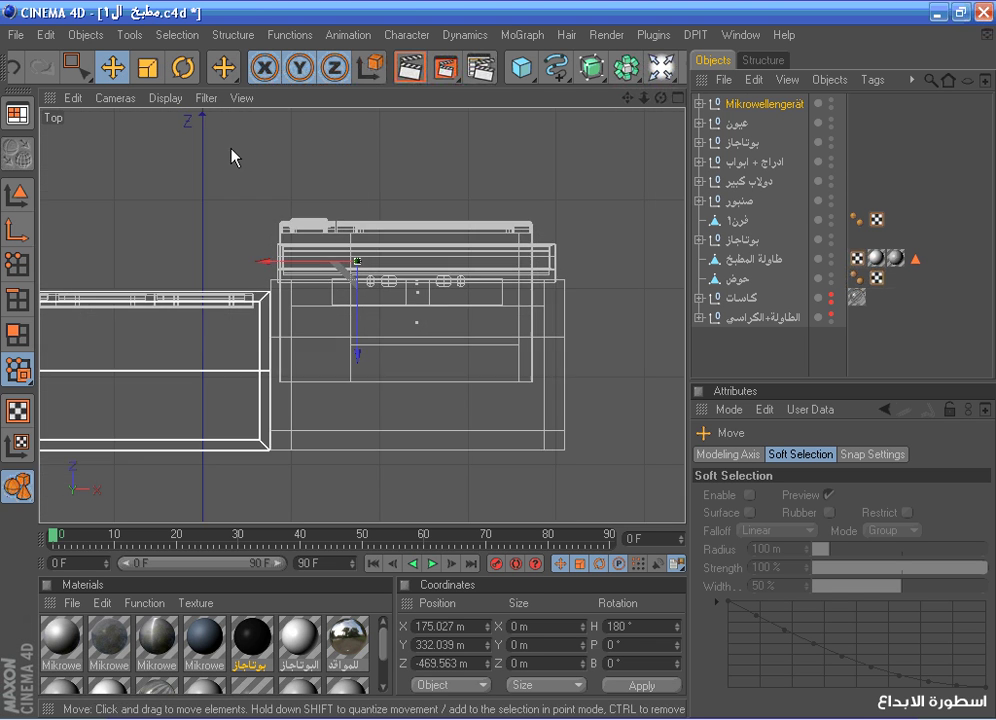
click(147, 67)
scroll(165, 165, up, 1)
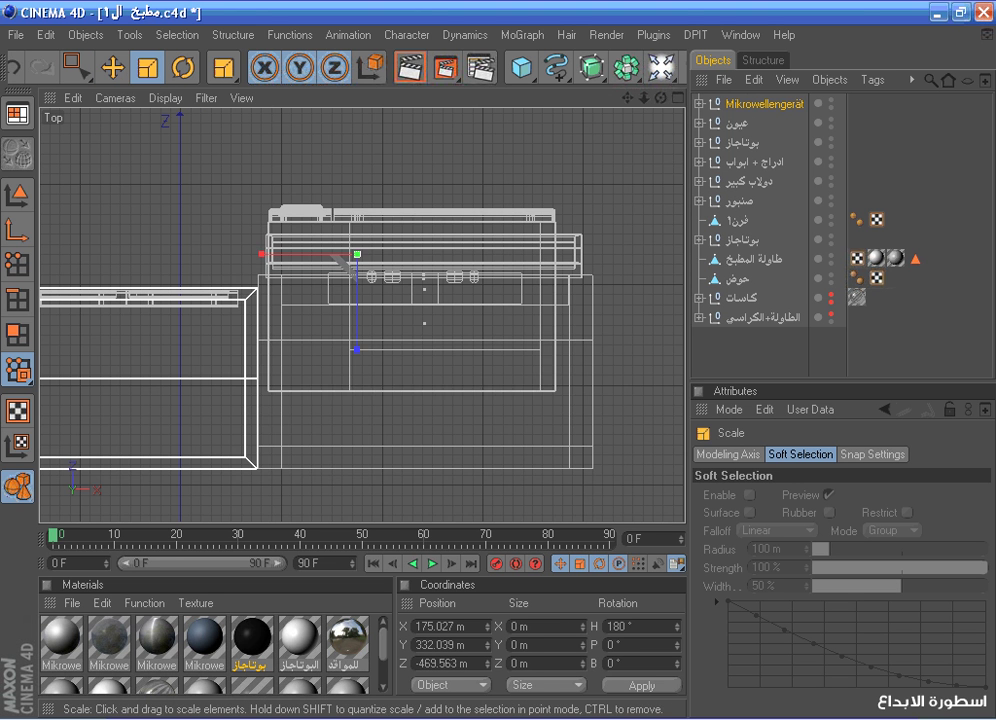
Centre the microwave in the cabinet at about X 186.9 m and push it into the opening to about Z -533.3 m
click(113, 67)
scroll(238, 182, up, 2)
drag(271, 236, 291, 240)
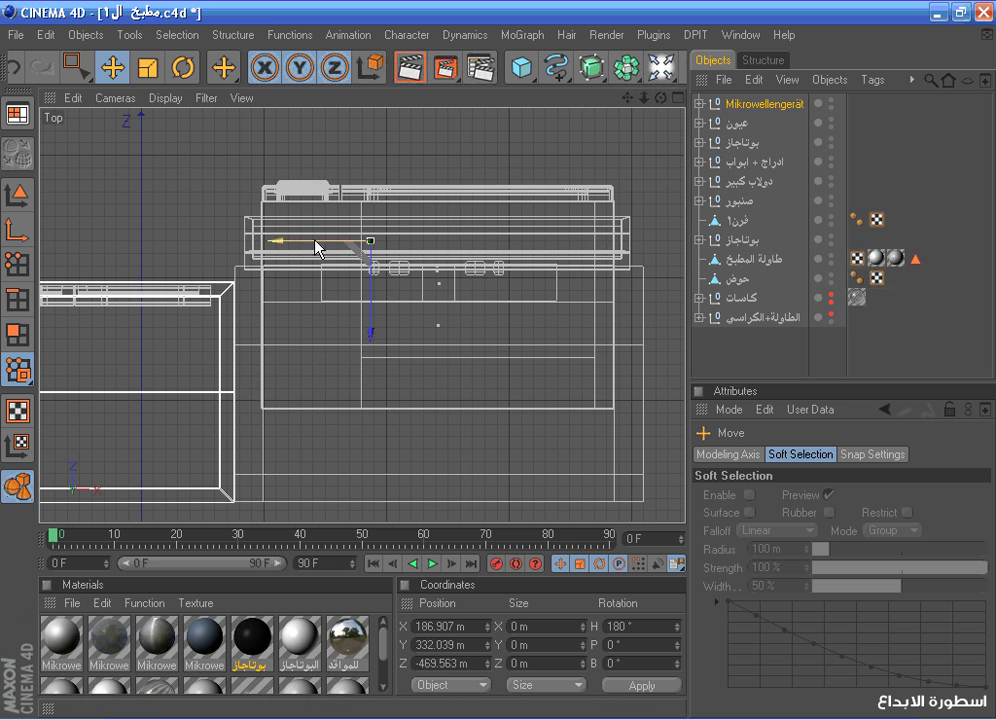
drag(371, 330, 371, 397)
middle_click(445, 305)
middle_click(216, 412)
drag(266, 280, 255, 280)
drag(628, 98, 634, 166)
scroll(546, 209, up, 1)
scroll(545, 216, down, 1)
drag(263, 360, 263, 360)
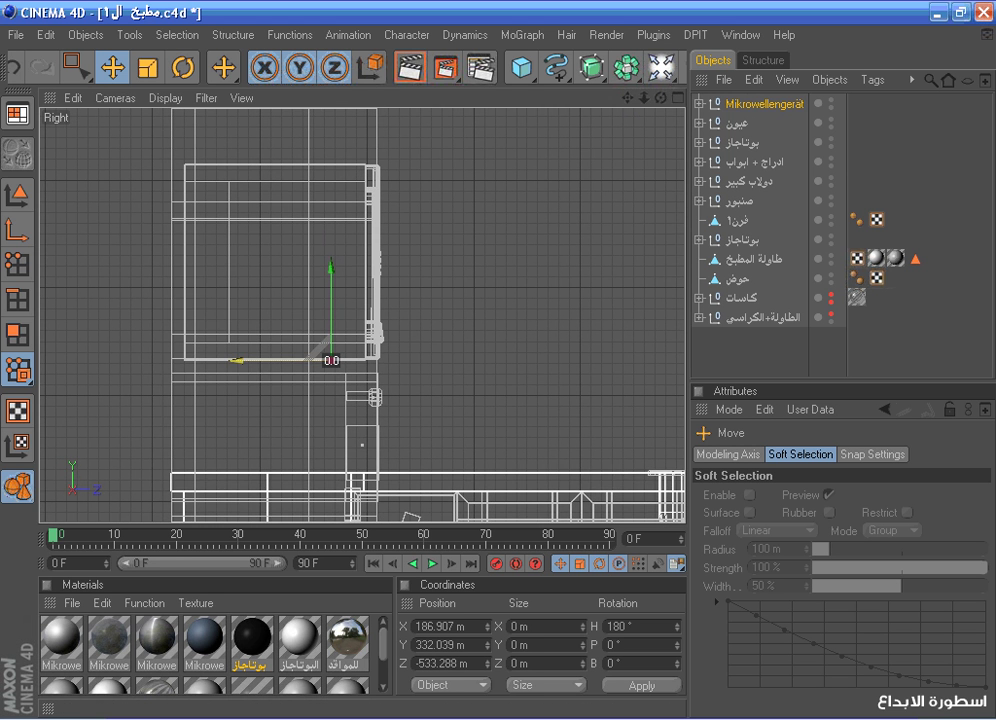
Reduce only the microwave's height by scaling it along Y in the perspective view
middle_click(275, 367)
middle_click(267, 222)
scroll(407, 171, up, 3)
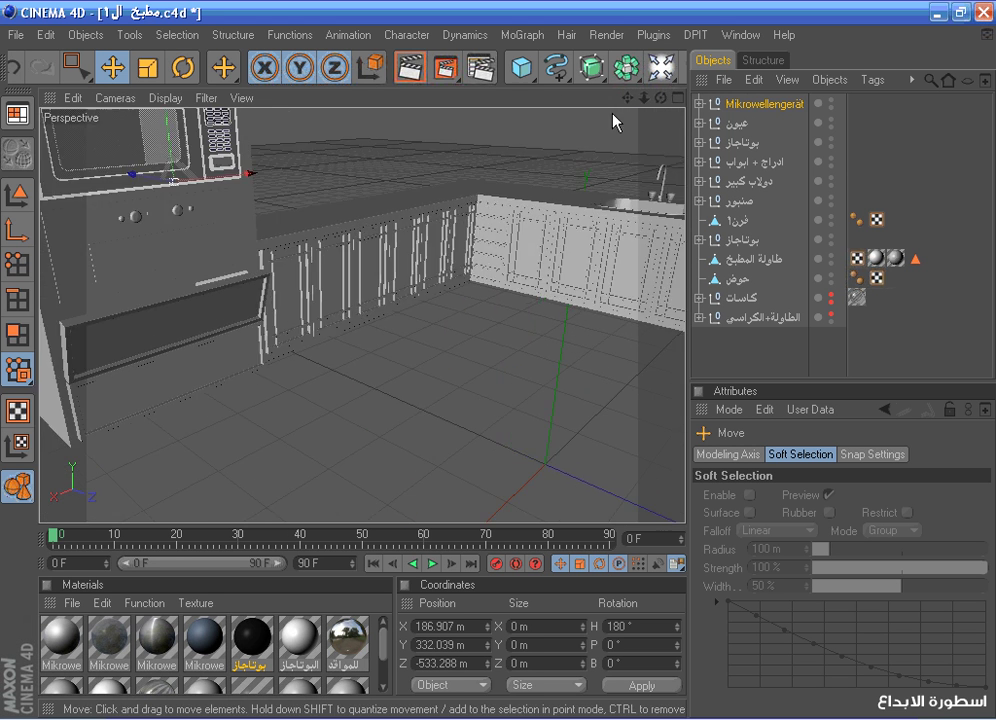
drag(627, 99, 742, 205)
scroll(602, 122, up, 1)
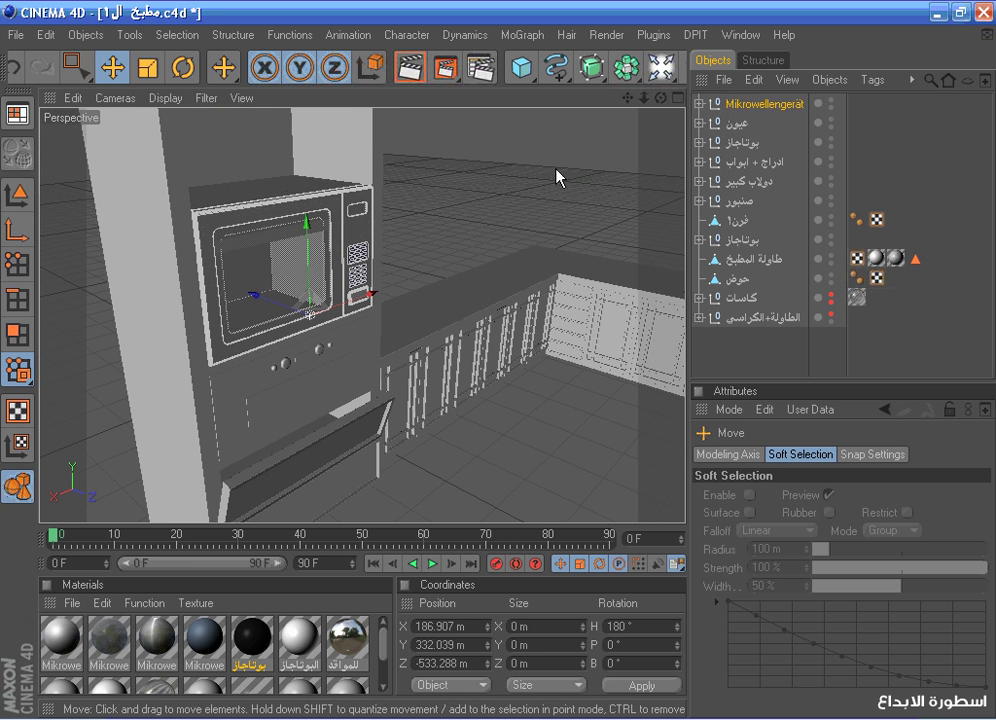
scroll(453, 192, up, 1)
click(147, 67)
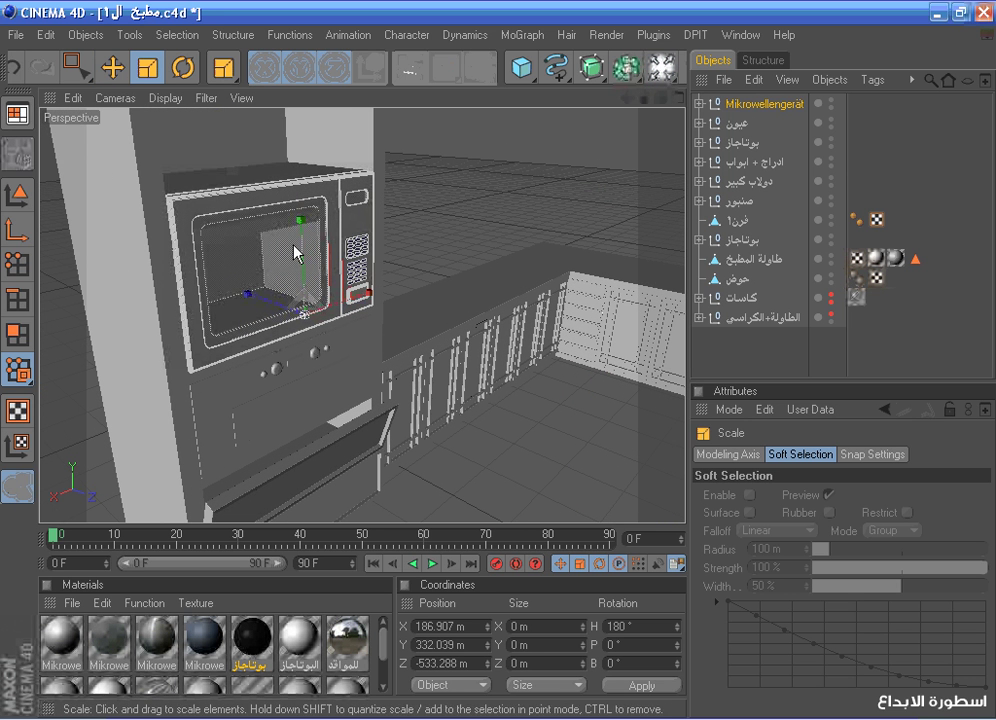
drag(302, 254, 280, 254)
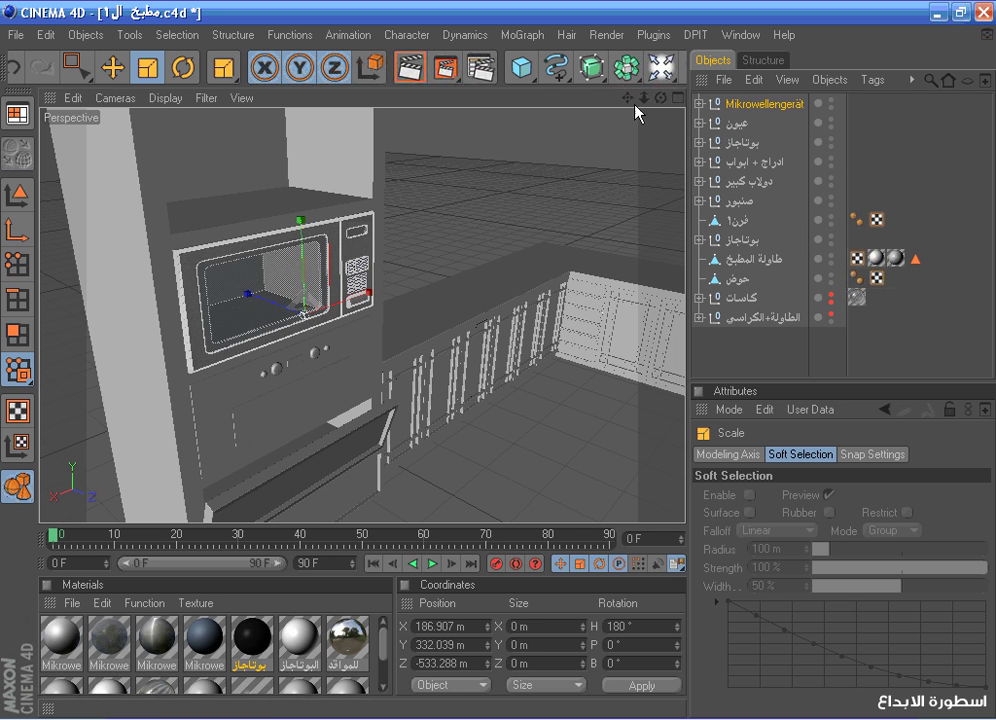
Push the microwave slightly deeper into the cabinet to about Z -536.6 m and render the perspective view
mouse_move(661, 100)
mouse_down()
mouse_move(585, 102)
mouse_move(672, 101)
mouse_up()
drag(369, 250, 136, 105)
drag(243, 306, 278, 311)
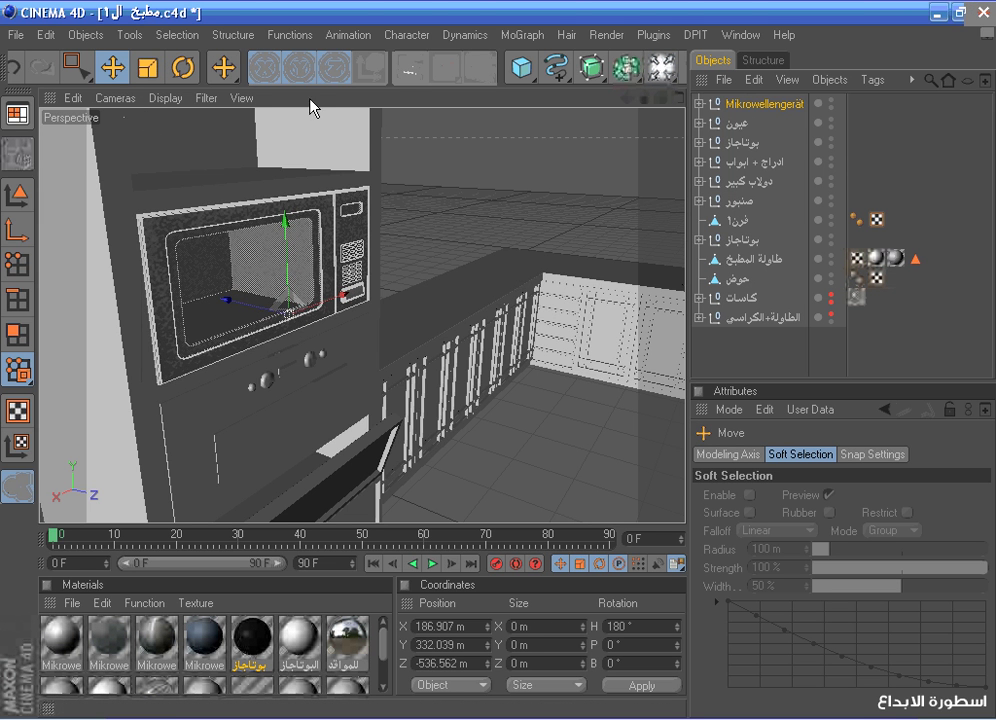
click(409, 70)
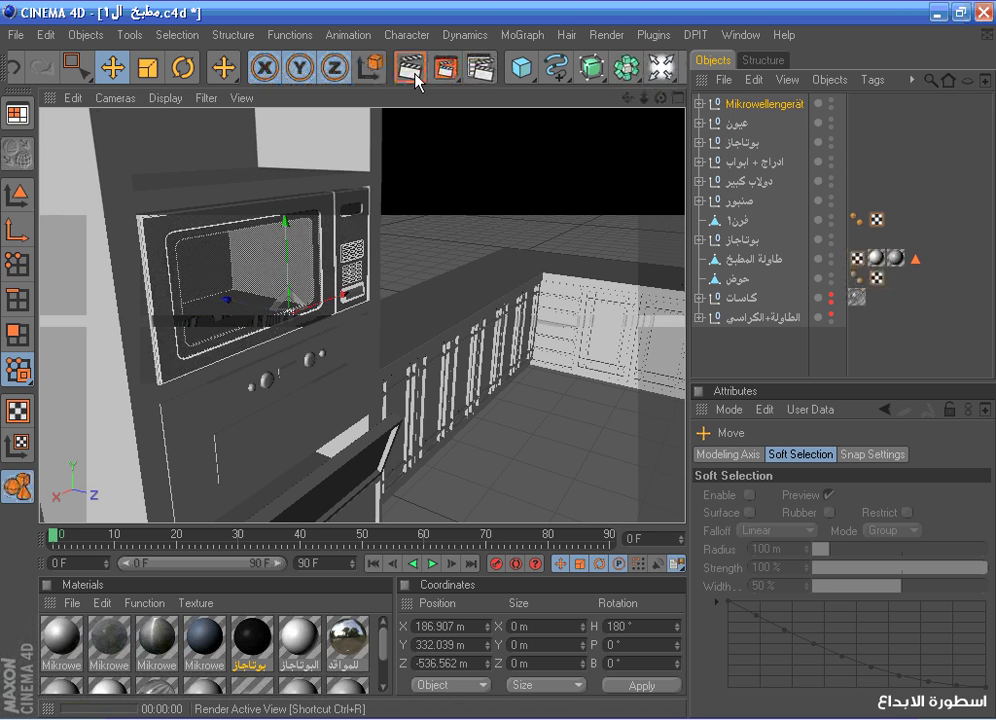
Fine-tune the microwave's position inside the cabinet to about X 188.2 m, Y 332.7 m and Z -535.7 m
middle_click(548, 204)
middle_click(488, 383)
scroll(600, 232, down, 2)
drag(628, 99, 284, 189)
scroll(541, 147, up, 5)
scroll(543, 155, up, 4)
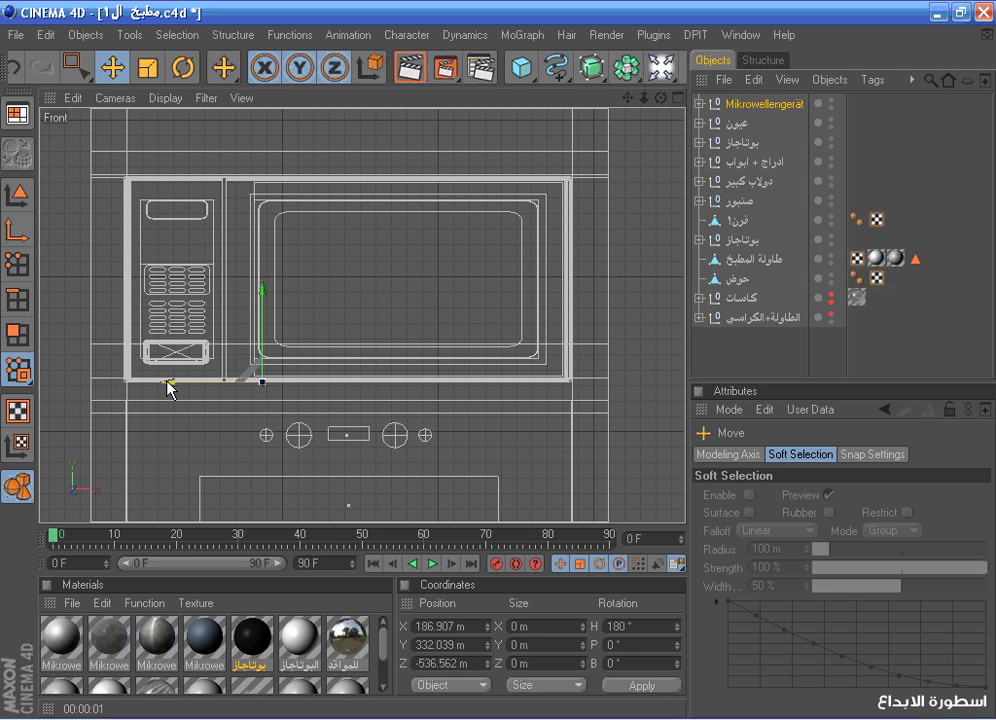
drag(172, 382, 205, 300)
drag(260, 338, 228, 302)
middle_click(260, 178)
middle_click(251, 173)
middle_click(489, 360)
middle_click(525, 371)
Select the microwave's five parts 01 to 05 together and prepare Rectangle Selection of their points in the front view
click(699, 104)
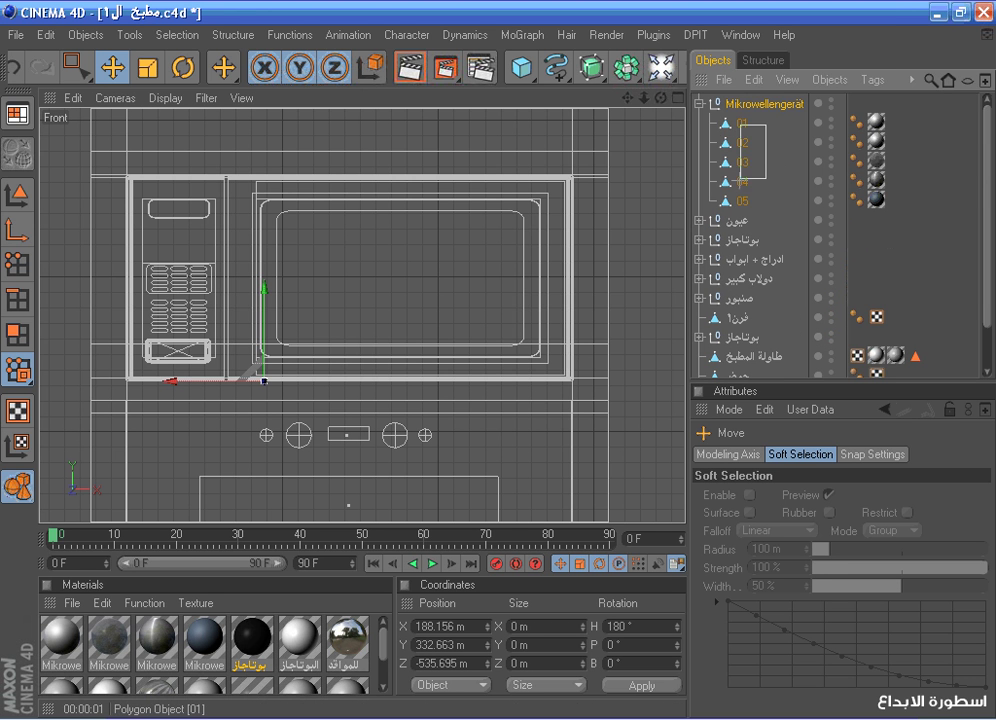
drag(766, 197, 768, 205)
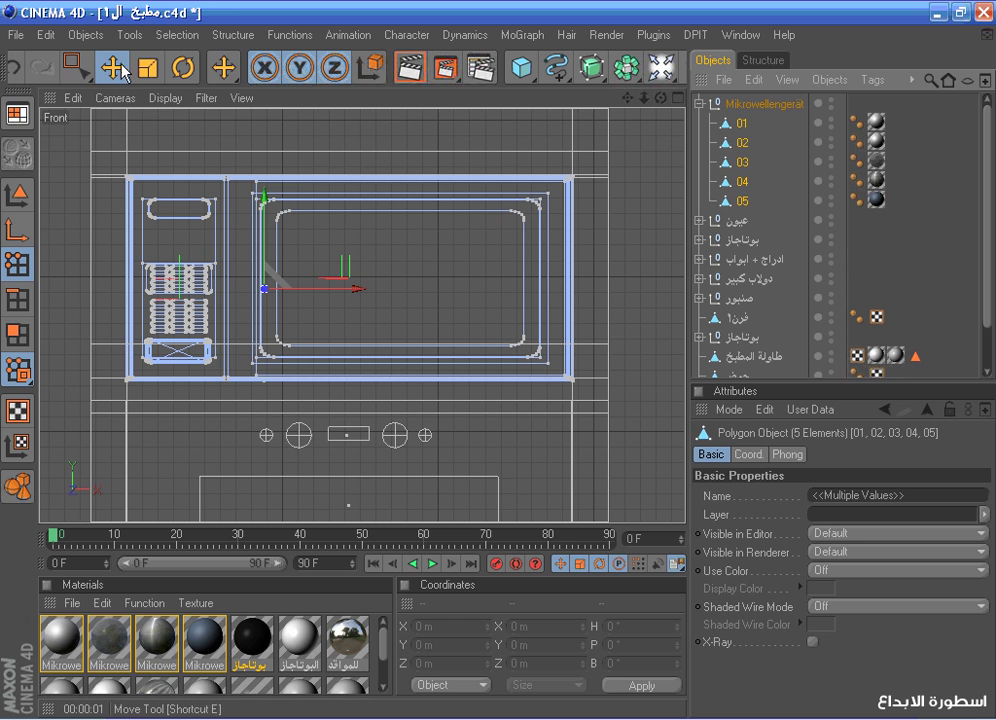
click(77, 64)
scroll(297, 178, up, 1)
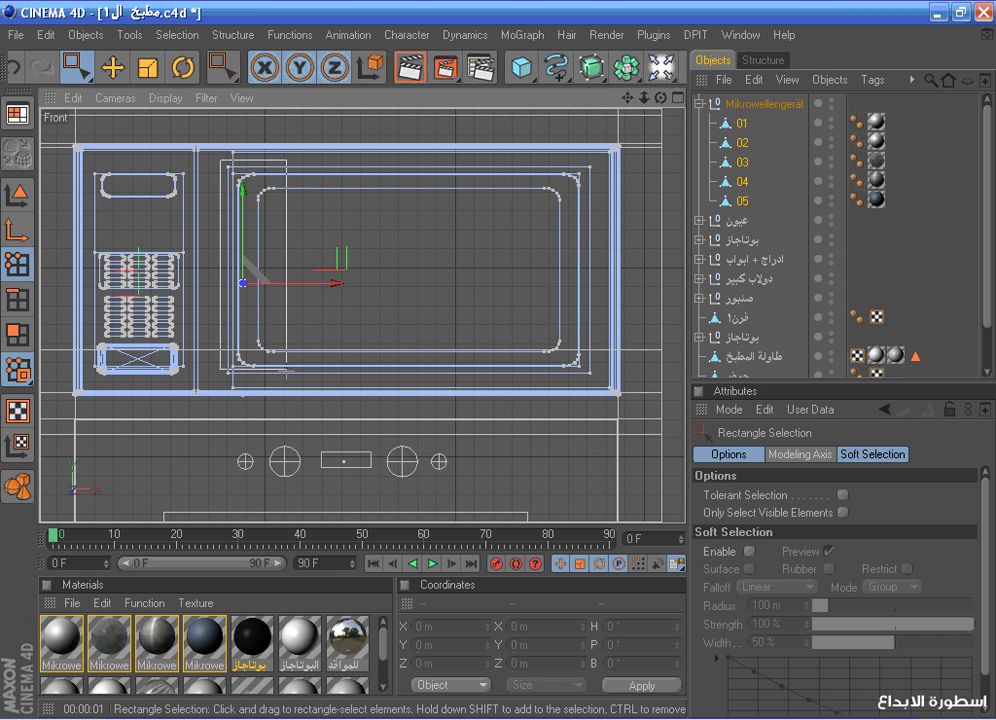
Shrink the microwave door's window by moving its corner points inward from both sides and from above and below
drag(289, 285, 405, 322)
drag(602, 374, 602, 378)
drag(602, 271, 548, 322)
drag(578, 160, 578, 160)
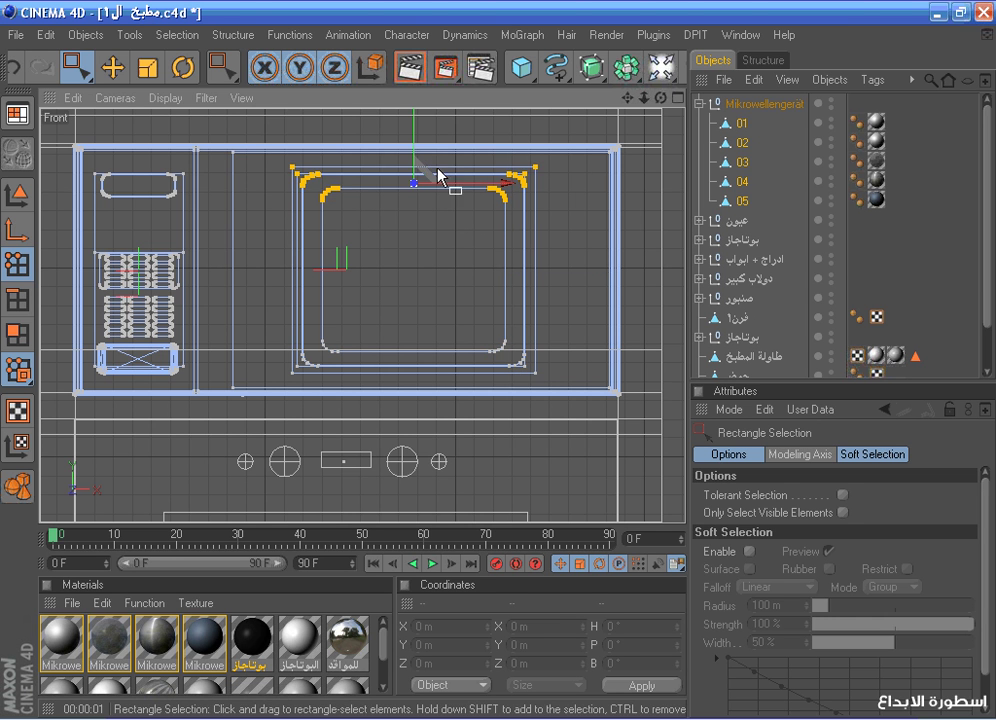
mouse_move(413, 151)
mouse_down()
mouse_move(414, 178)
mouse_move(413, 151)
mouse_move(413, 159)
mouse_up()
middle_click(400, 206)
middle_click(356, 192)
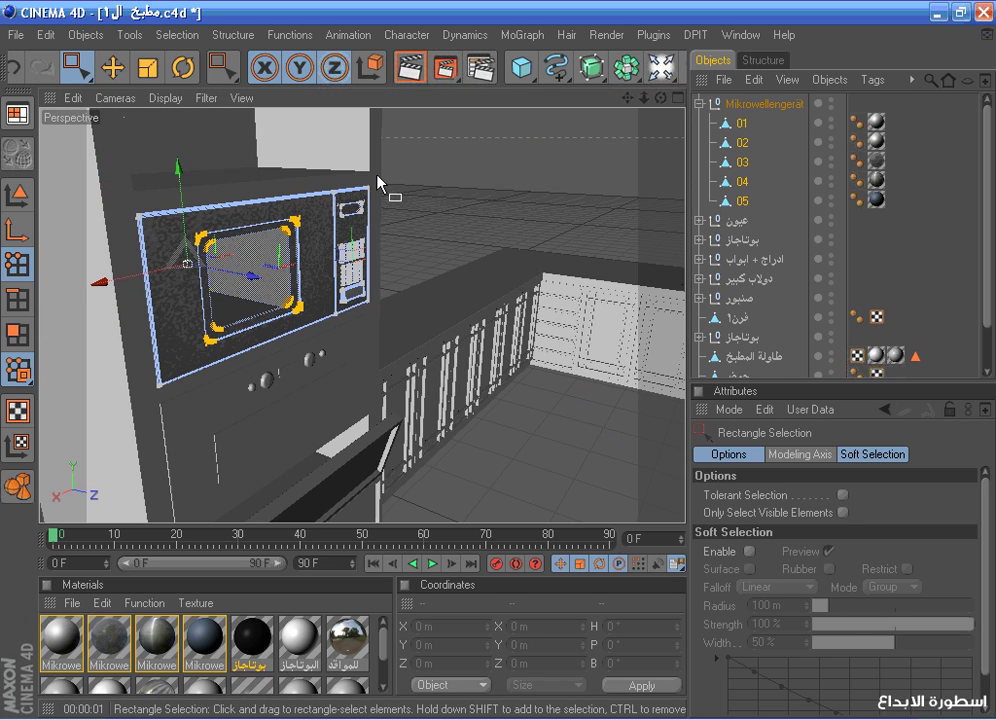
key(F5)
key(F4)
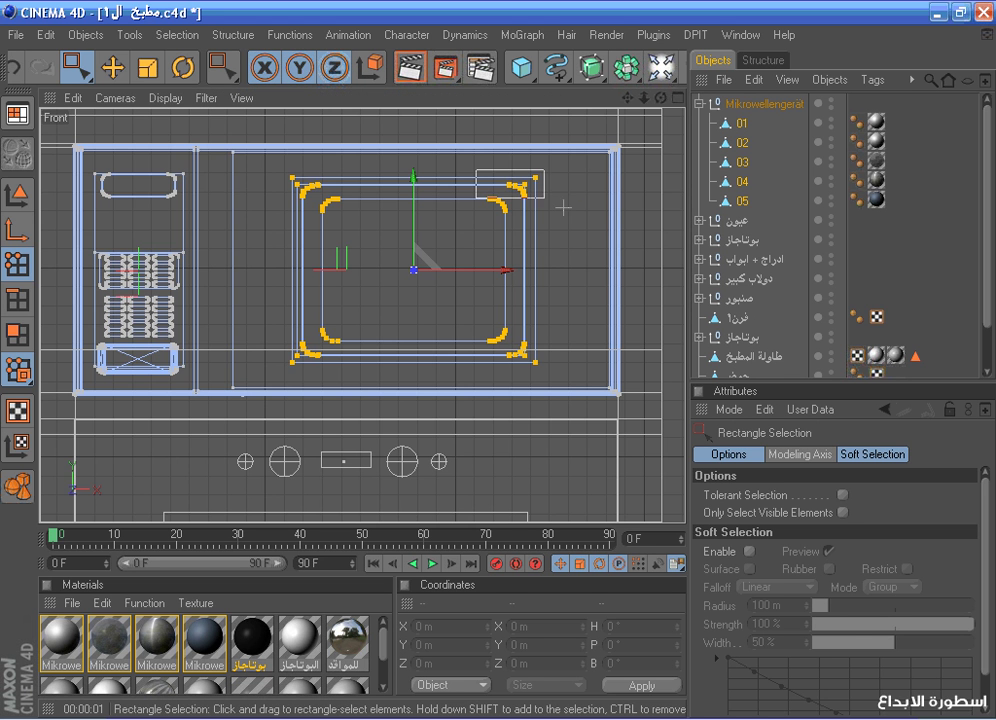
Widen the microwave window on the side away from the controls and shift the whole window slightly towards the control panel
drag(580, 369, 580, 369)
drag(553, 270, 566, 270)
drag(268, 166, 474, 386)
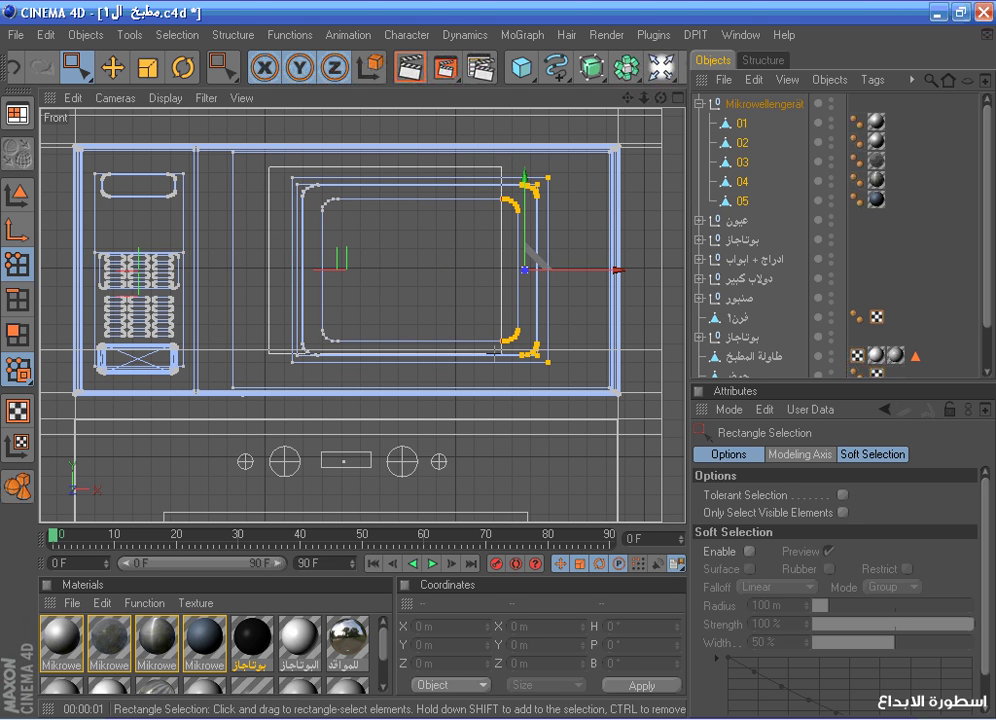
drag(567, 370, 567, 370)
drag(501, 270, 490, 269)
middle_click(487, 266)
key(F1)
key(F5)
key(F4)
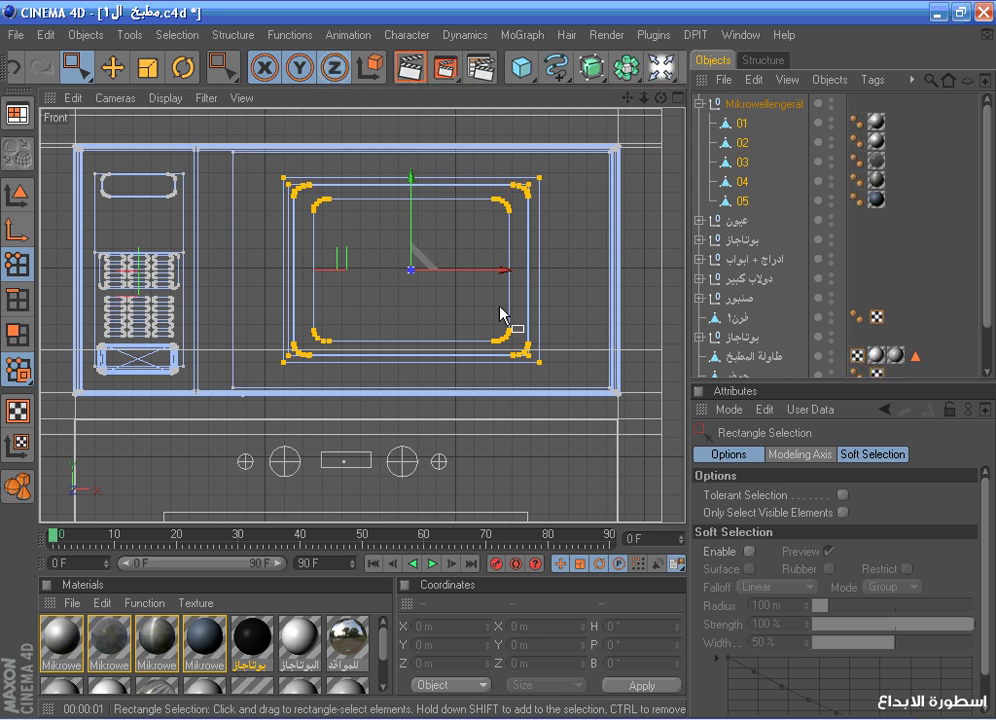
Move the window's far-side corner points slightly further from the control panel and check them in perspective
drag(558, 369, 564, 369)
drag(526, 268, 537, 264)
middle_click(442, 232)
key(F1)
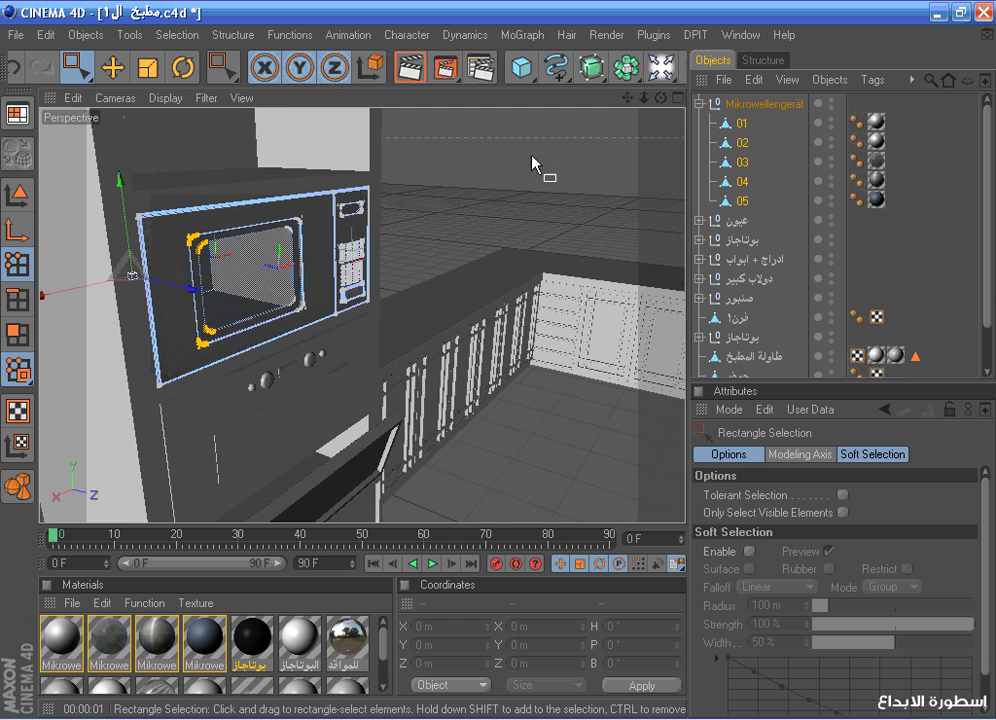
Render the perspective view to check the microwave with its reshaped window
drag(660, 98, 505, 85)
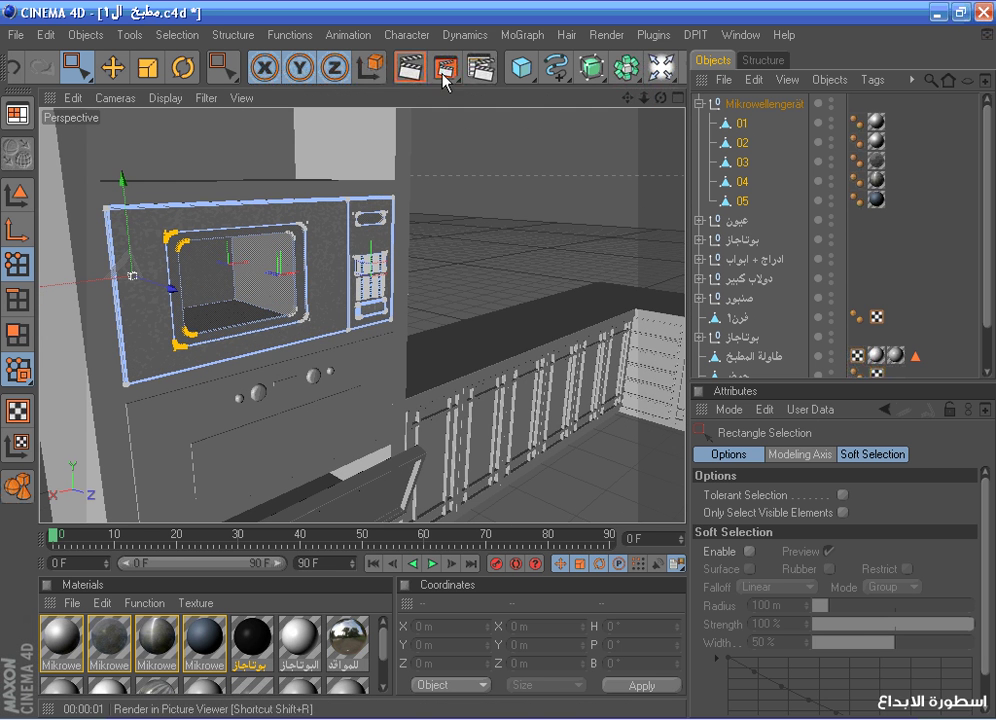
click(407, 70)
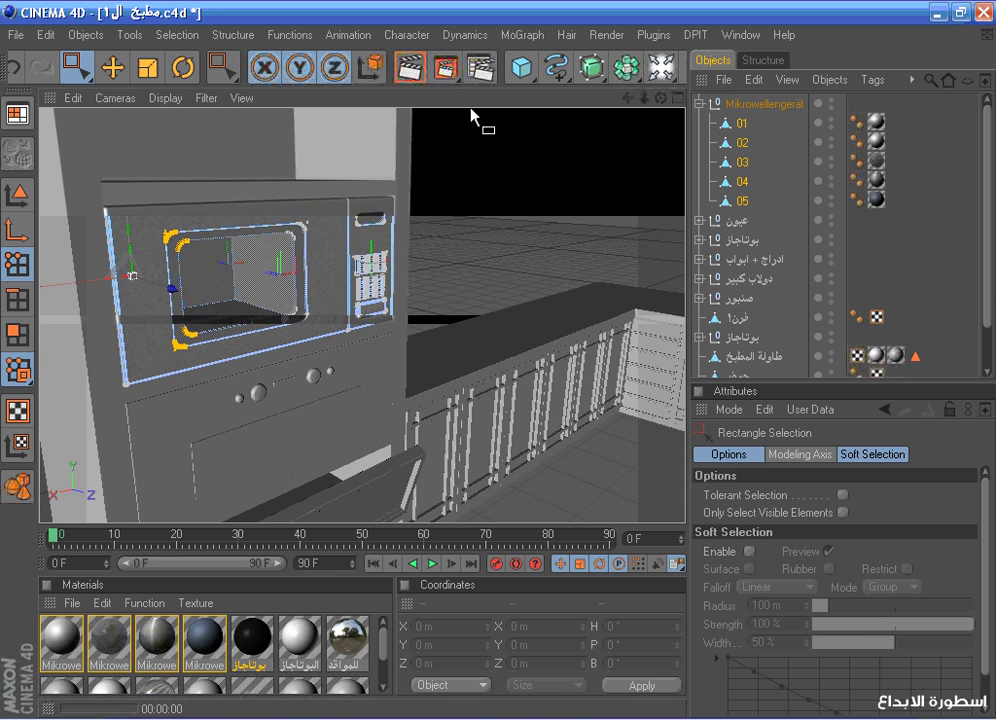
click(507, 146)
Save the kitchen project and return to moving whole objects instead of points
click(15, 36)
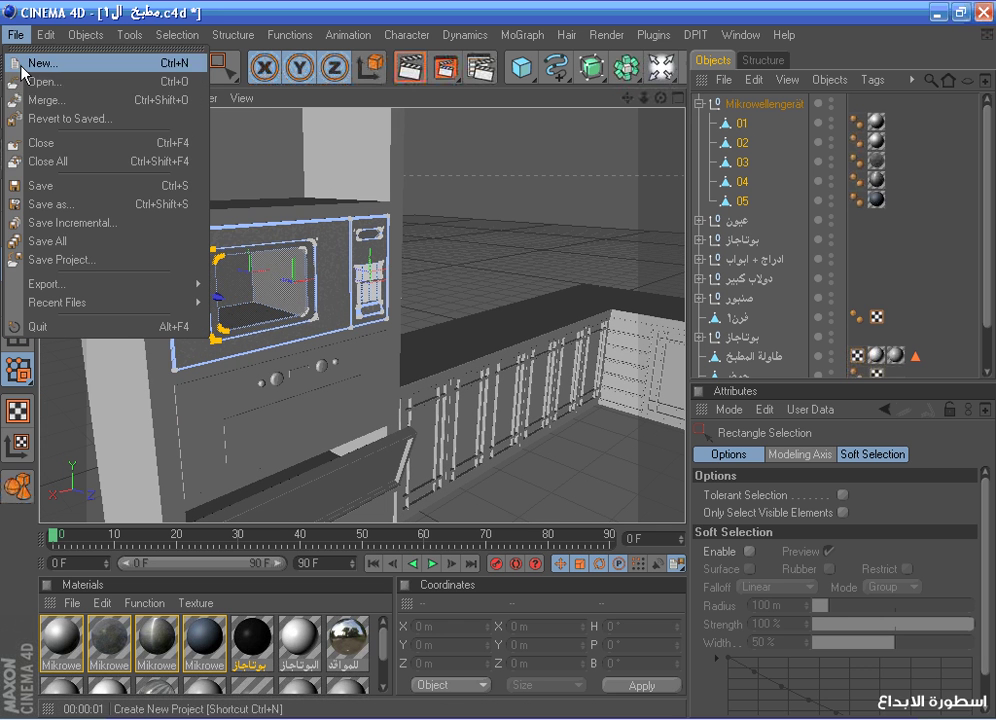
click(40, 186)
click(17, 369)
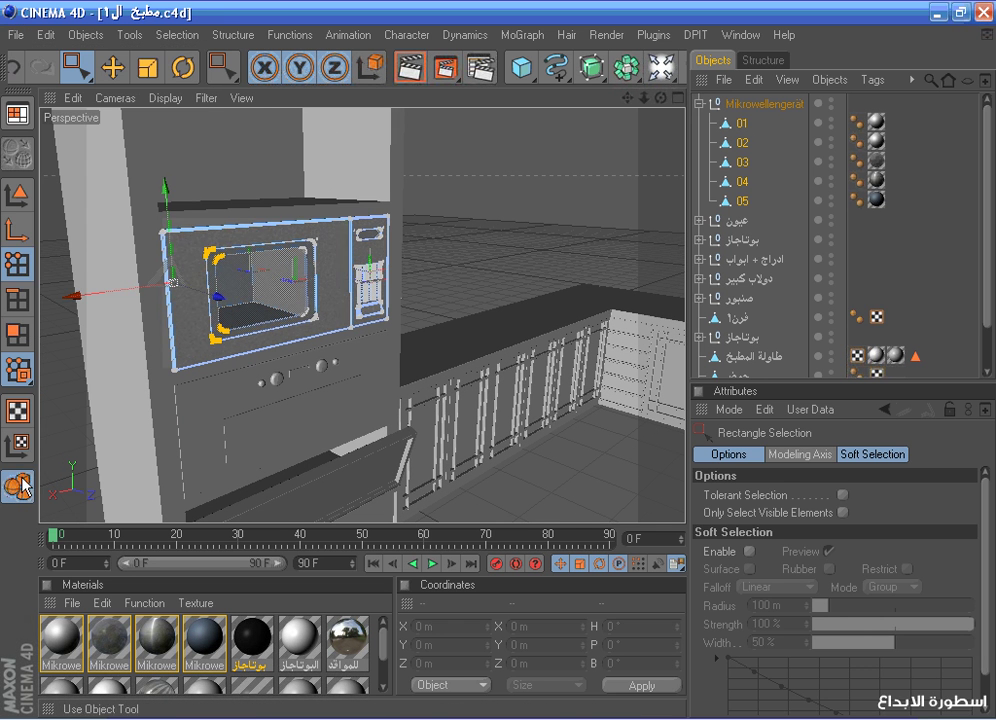
click(112, 76)
scroll(318, 124, down, 4)
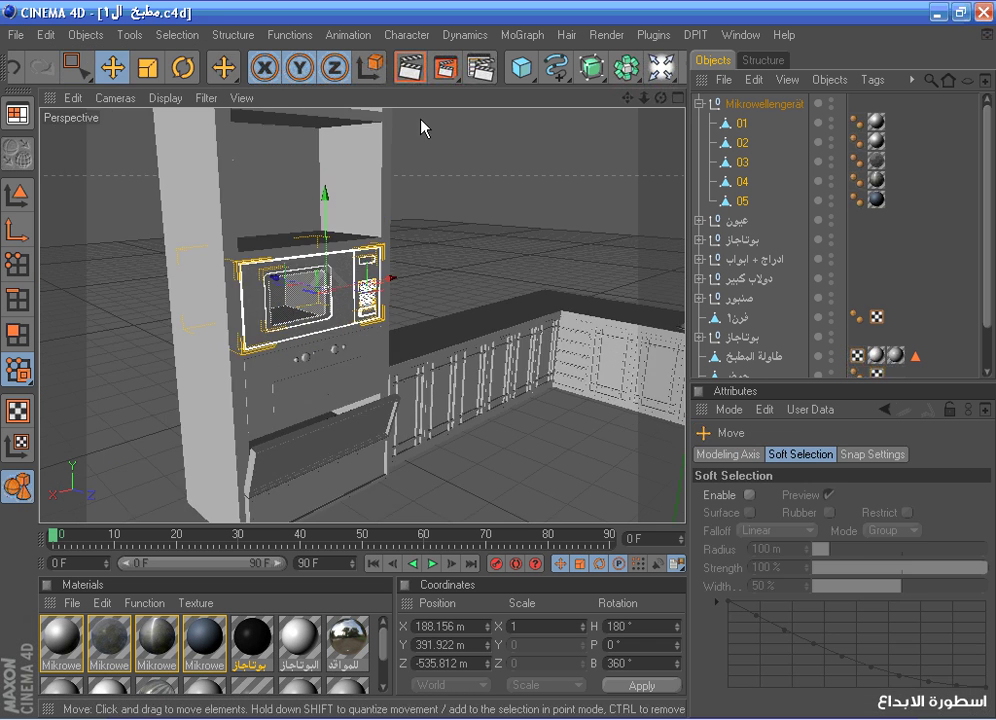
drag(662, 98, 670, 100)
Add a rectangle spline and raise it in the front view to about Y 531 m
click(517, 76)
drag(552, 80, 829, 156)
middle_click(560, 178)
middle_click(526, 453)
scroll(515, 450, down, 5)
drag(253, 428, 253, 213)
scroll(253, 235, up, 3)
scroll(253, 237, up, 2)
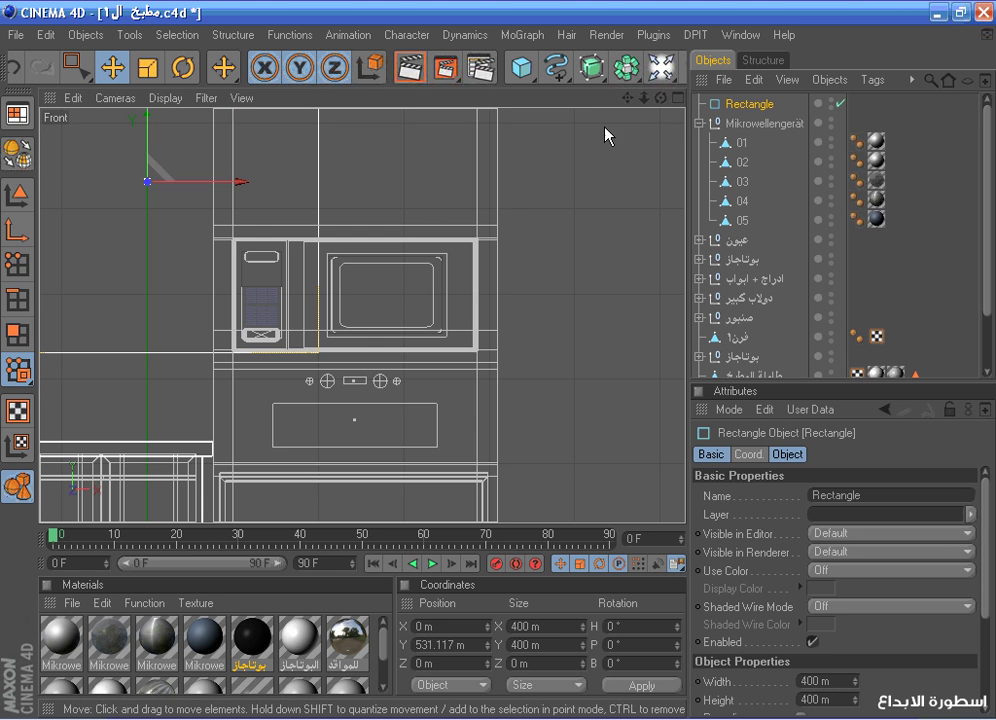
Move the rectangle sideways over the tall cabinet's upper compartment, to about X 259 m
drag(630, 98, 658, 120)
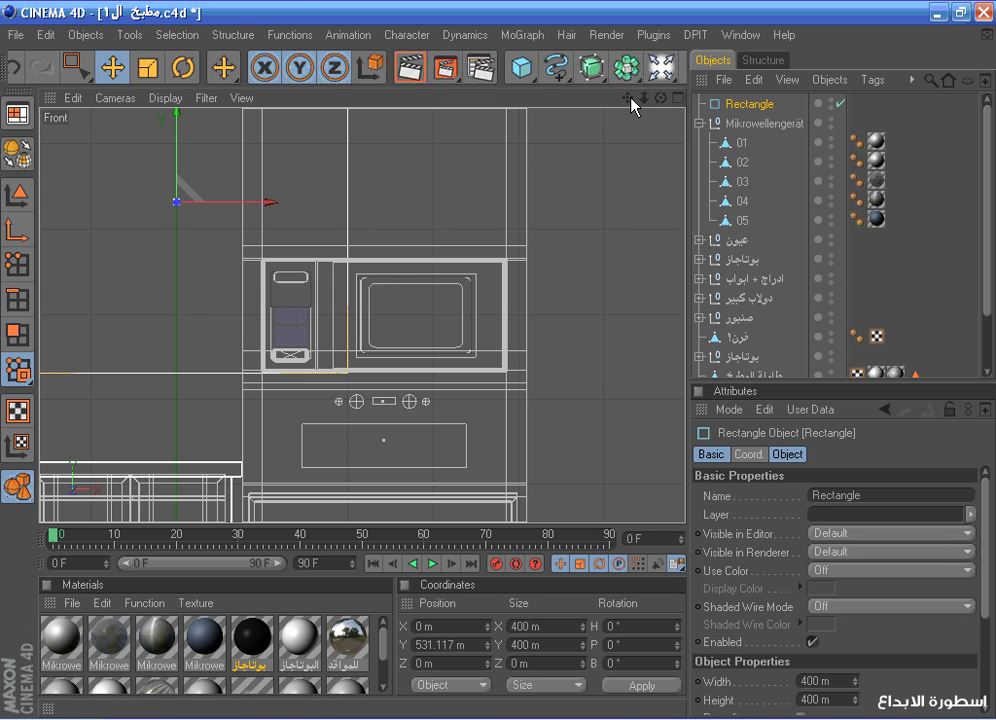
scroll(580, 187, down, 4)
scroll(584, 174, up, 1)
drag(628, 99, 681, 142)
scroll(501, 268, up, 2)
drag(329, 265, 526, 265)
Narrow the rectangle to 160 m, shift it to the compartment's counter side and reduce its height
scroll(350, 200, down, 2)
click(787, 454)
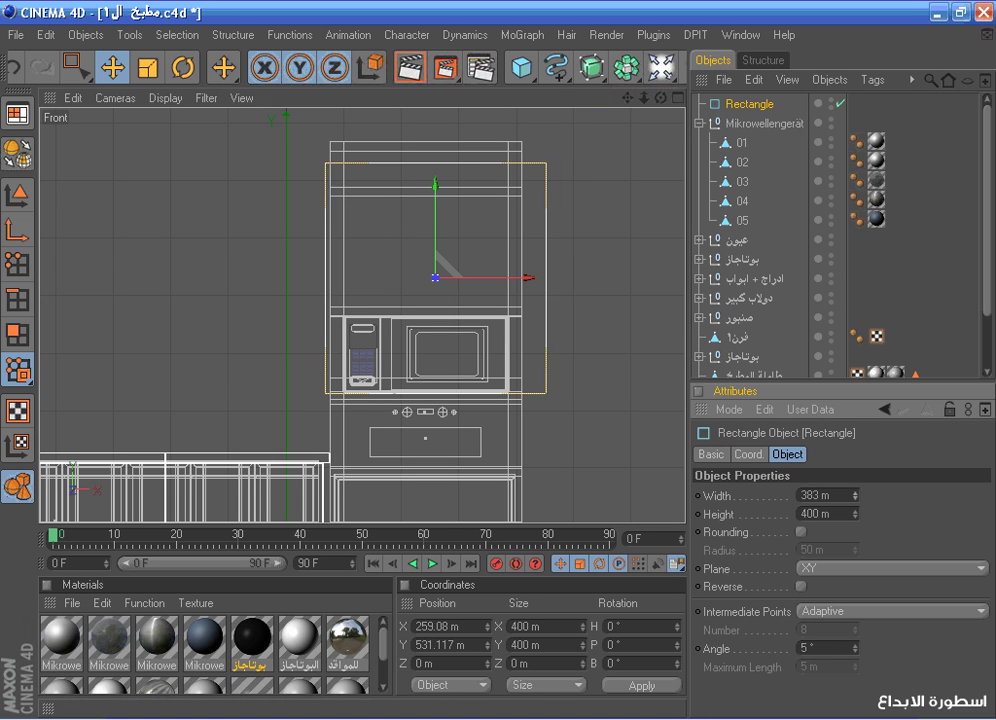
drag(855, 496, 855, 516)
scroll(378, 229, up, 4)
drag(540, 267, 468, 262)
drag(856, 515, 856, 530)
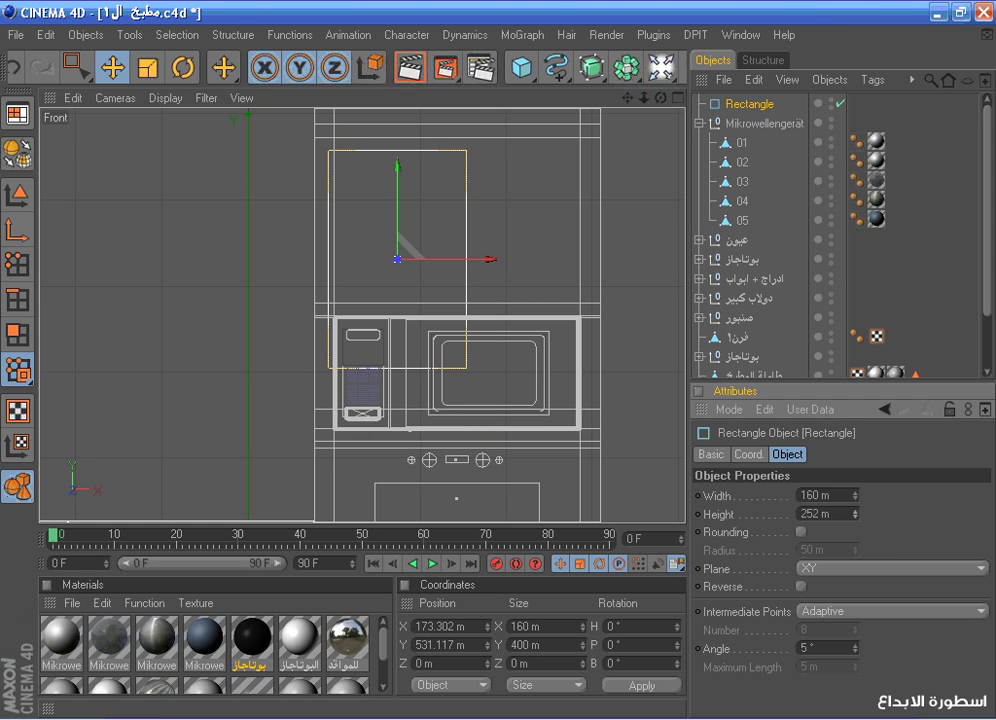
Fit the rectangle over the compartment's counter-side half at 147 m wide and 207 m high, centred about X 168 m, Y 576 m
drag(420, 180, 404, 159)
drag(485, 226, 474, 227)
drag(855, 515, 855, 523)
scroll(509, 173, up, 3)
drag(627, 98, 520, 205)
drag(617, 130, 613, 160)
drag(855, 498, 855, 511)
drag(398, 288, 396, 288)
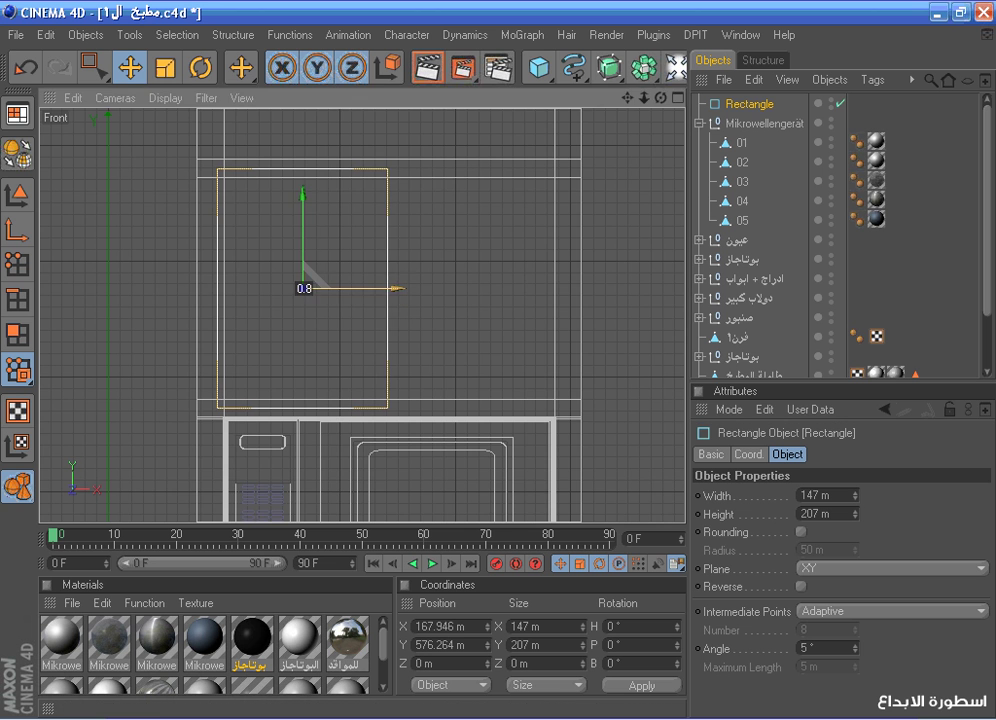
Move the rectangle in the top view to the tall cabinet's front face, at about Z -486.6 m
middle_click(320, 204)
middle_click(478, 218)
scroll(491, 210, down, 4)
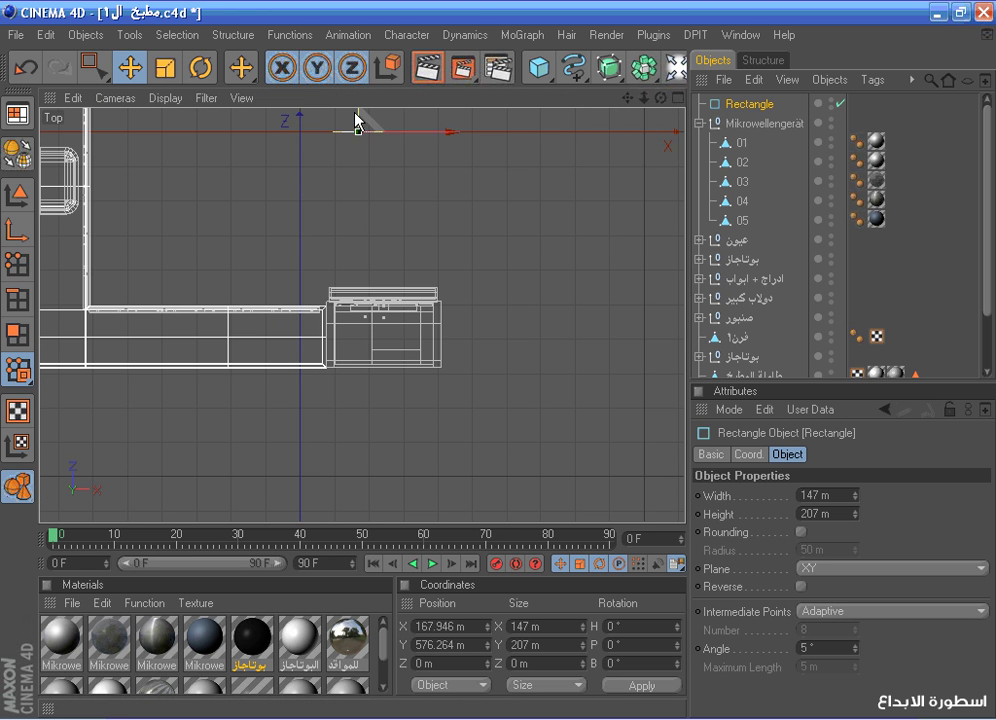
drag(358, 278, 358, 286)
middle_click(359, 129)
middle_click(357, 129)
scroll(388, 126, up, 1)
drag(438, 187, 436, 187)
drag(366, 183, 351, 183)
drag(421, 186, 422, 186)
scroll(588, 164, down, 2)
drag(631, 96, 635, 111)
Add a second rectangle spline with a width and height of 5 m as the frame's profile
click(670, 73)
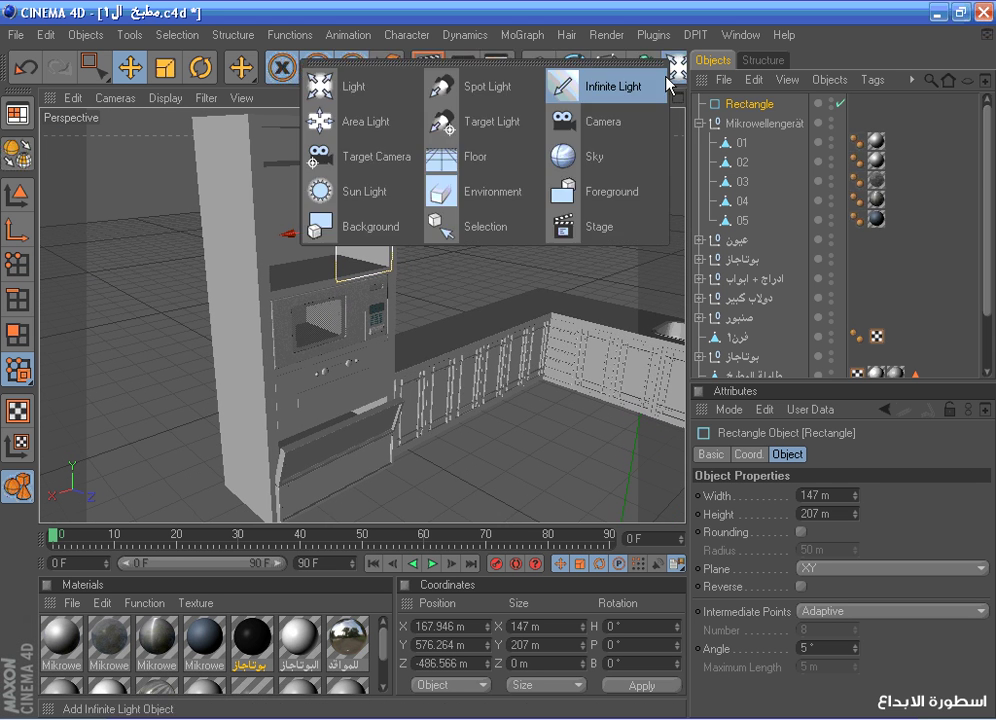
drag(589, 79, 818, 156)
double_click(830, 494)
text(5)
key(Tab)
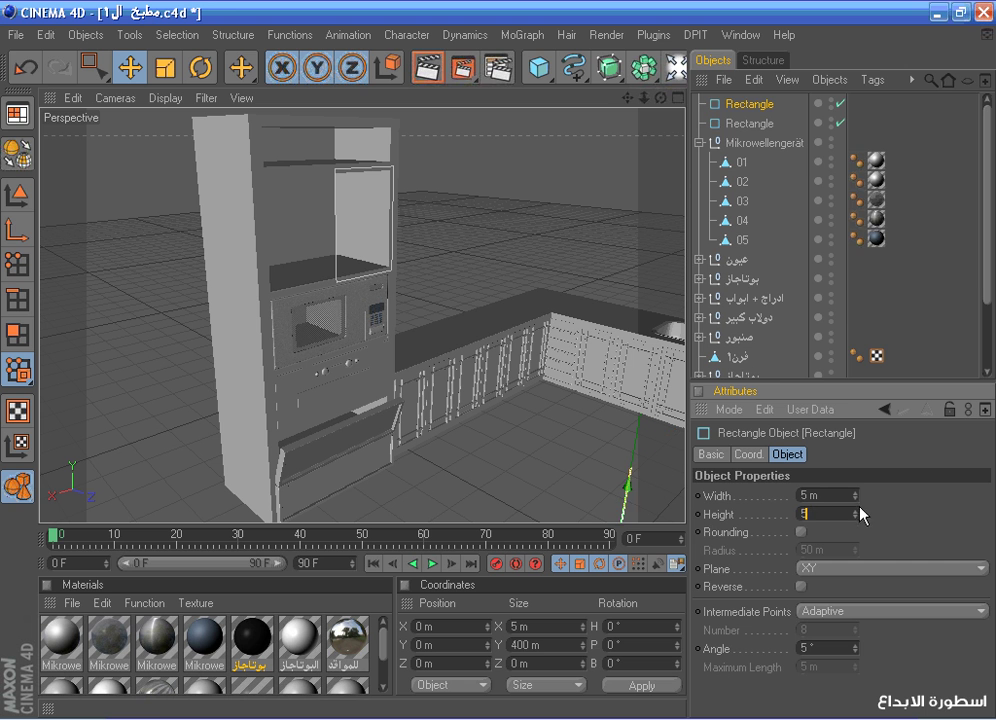
Add a Sweep NURBS and place both rectangles inside it to form the door frame
drag(609, 68, 640, 150)
drag(783, 122, 758, 146)
drag(757, 143, 755, 108)
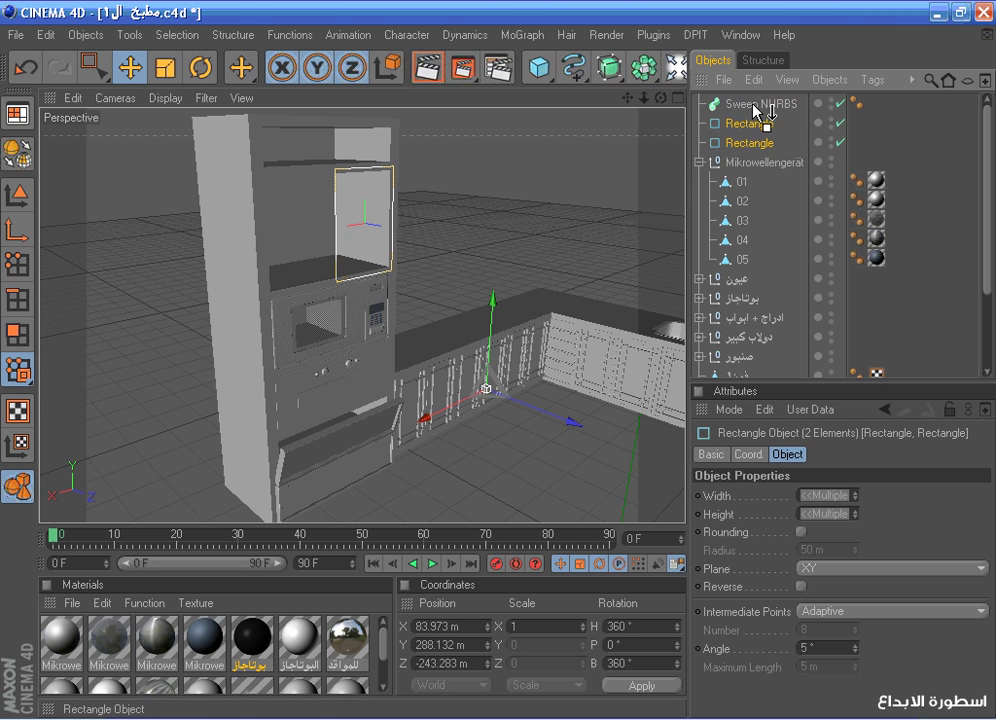
scroll(591, 132, up, 4)
drag(628, 99, 642, 195)
drag(600, 110, 590, 116)
Set the small profile rectangle's width and height to 16 m to thicken the door frame
click(750, 143)
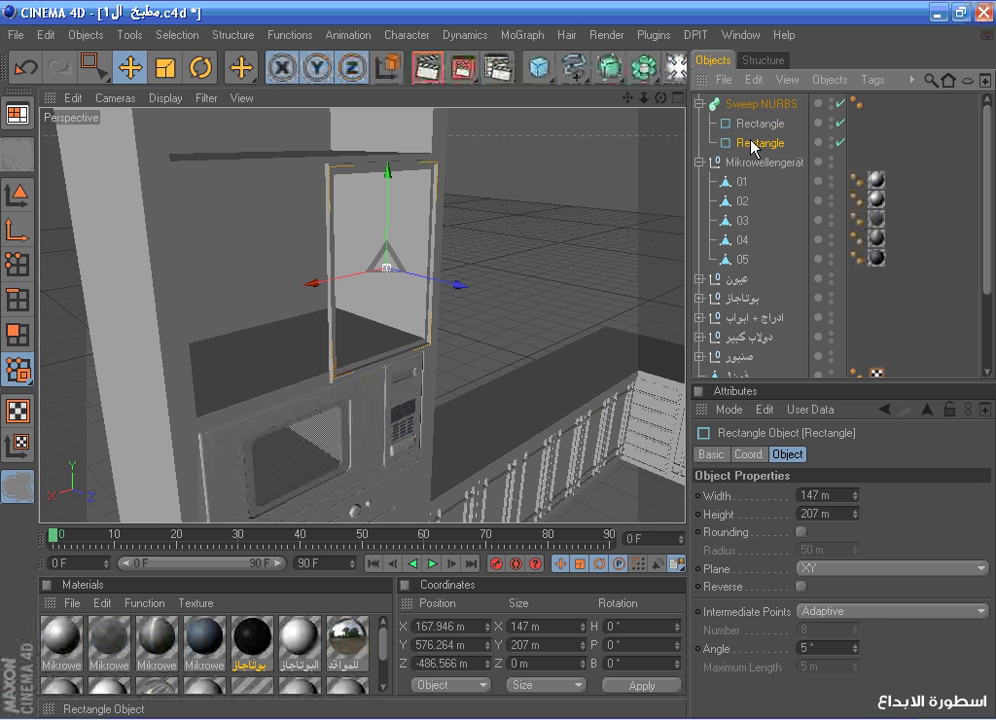
click(765, 123)
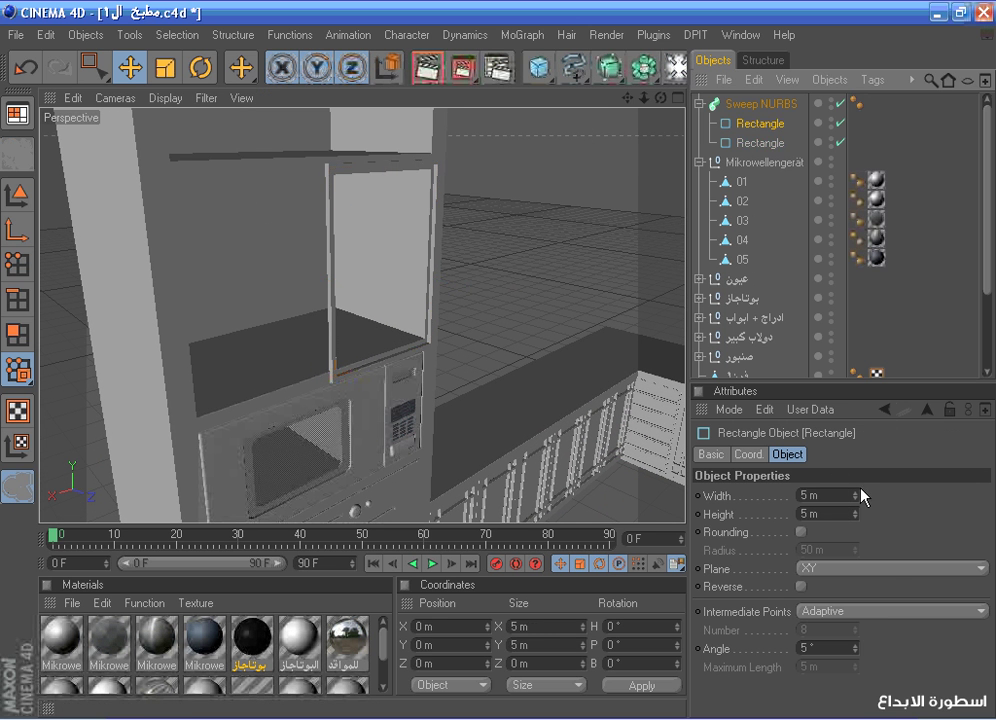
drag(855, 495, 855, 495)
drag(660, 98, 660, 98)
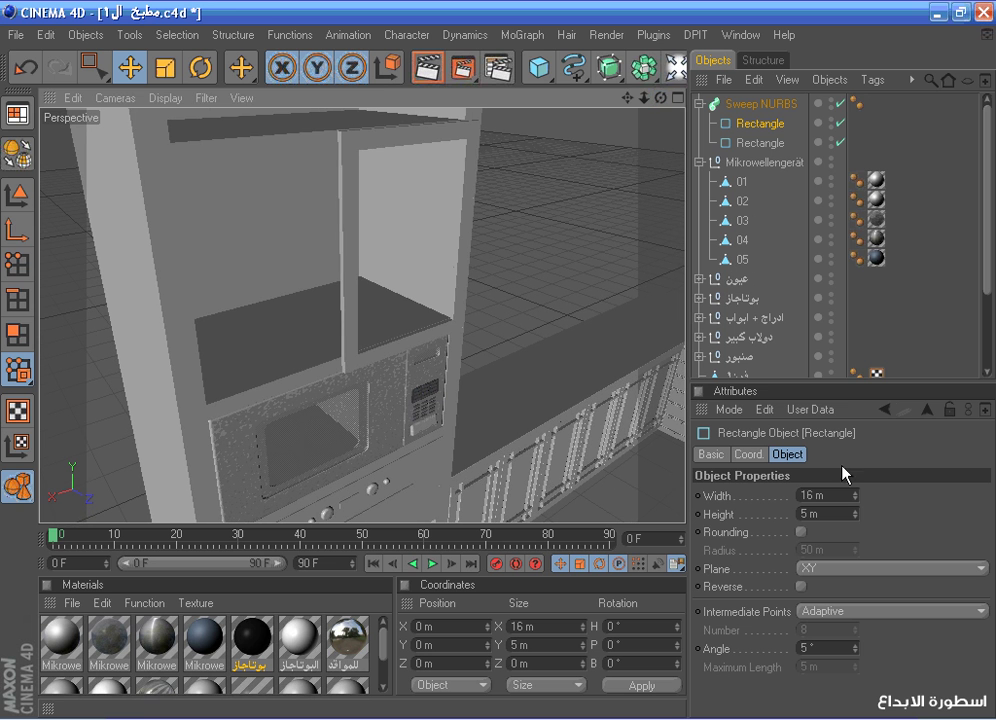
drag(856, 516, 857, 516)
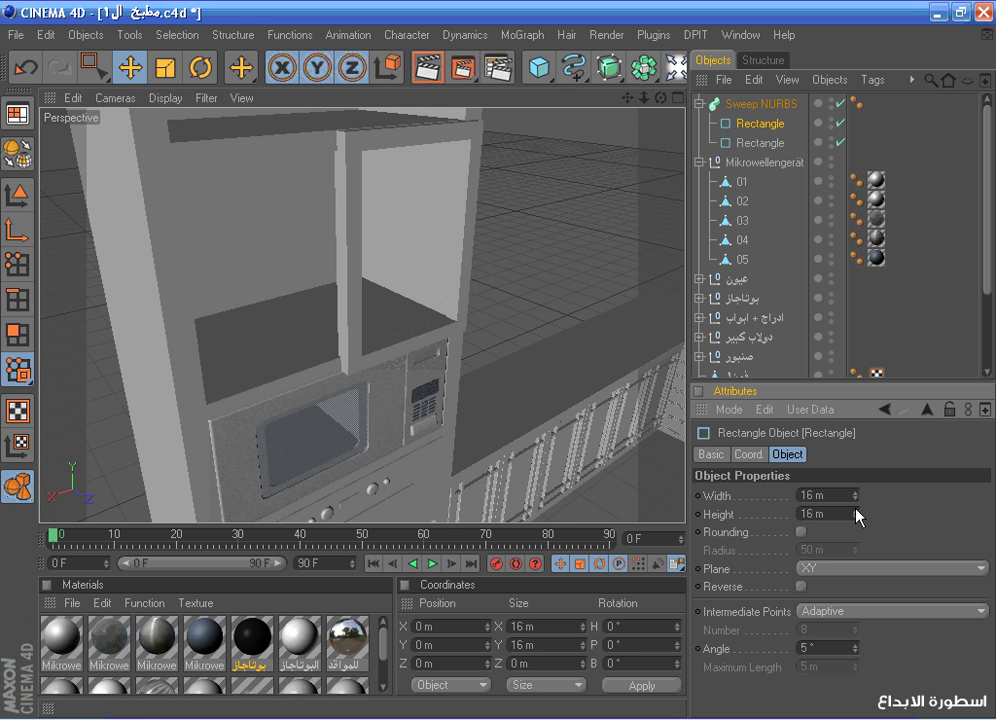
Convert the Sweep NURBS frame to an editable polygon object and centre its axis on the frame
click(762, 104)
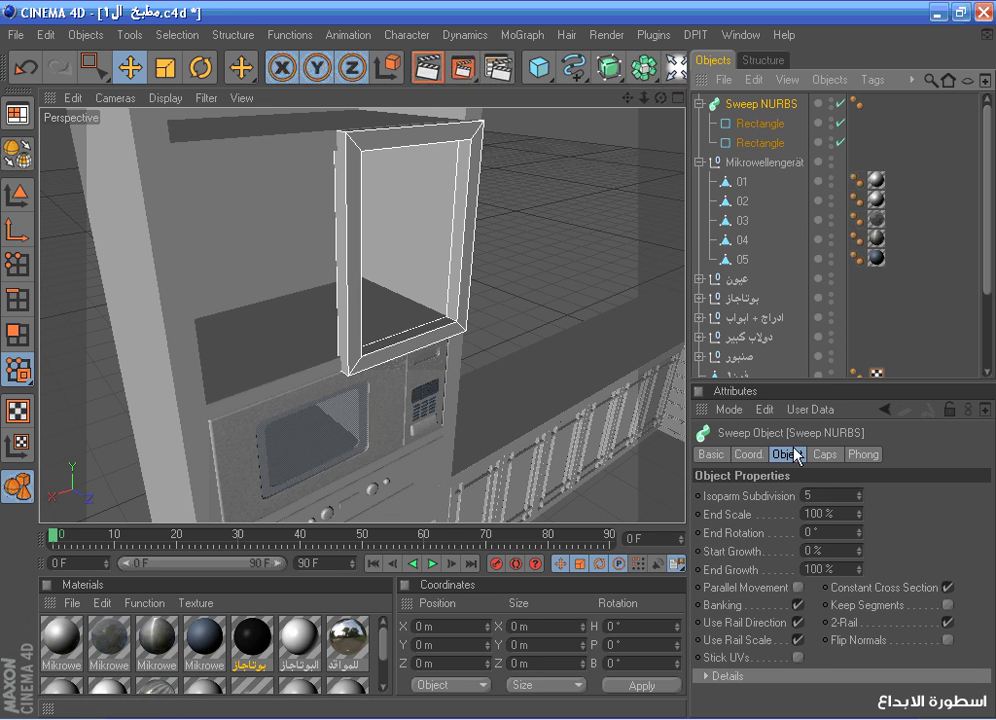
click(17, 152)
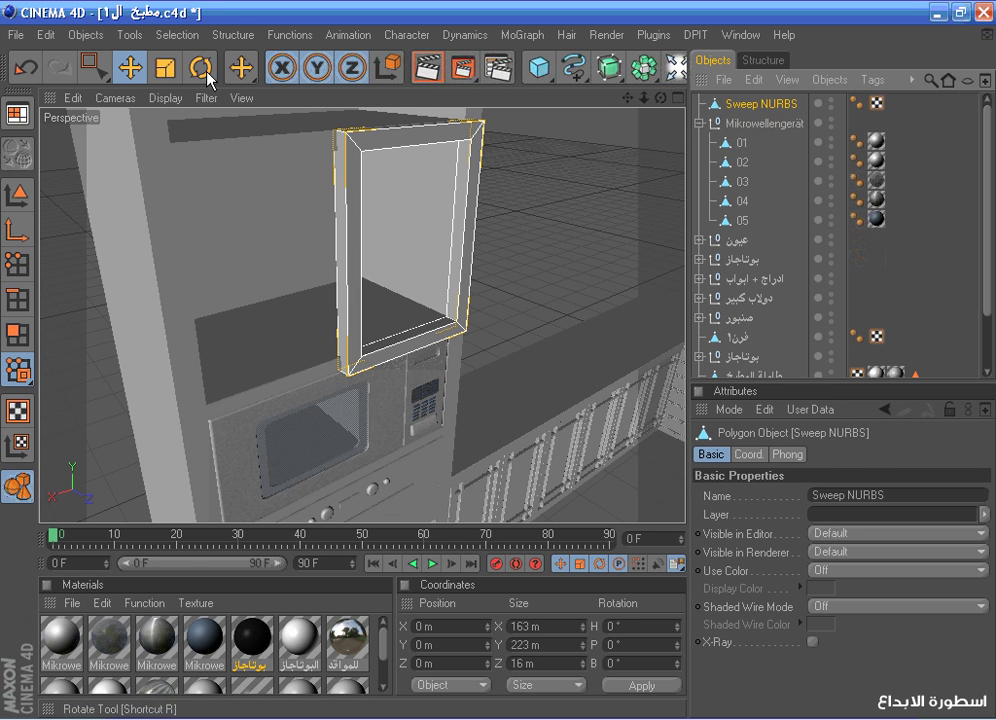
click(213, 38)
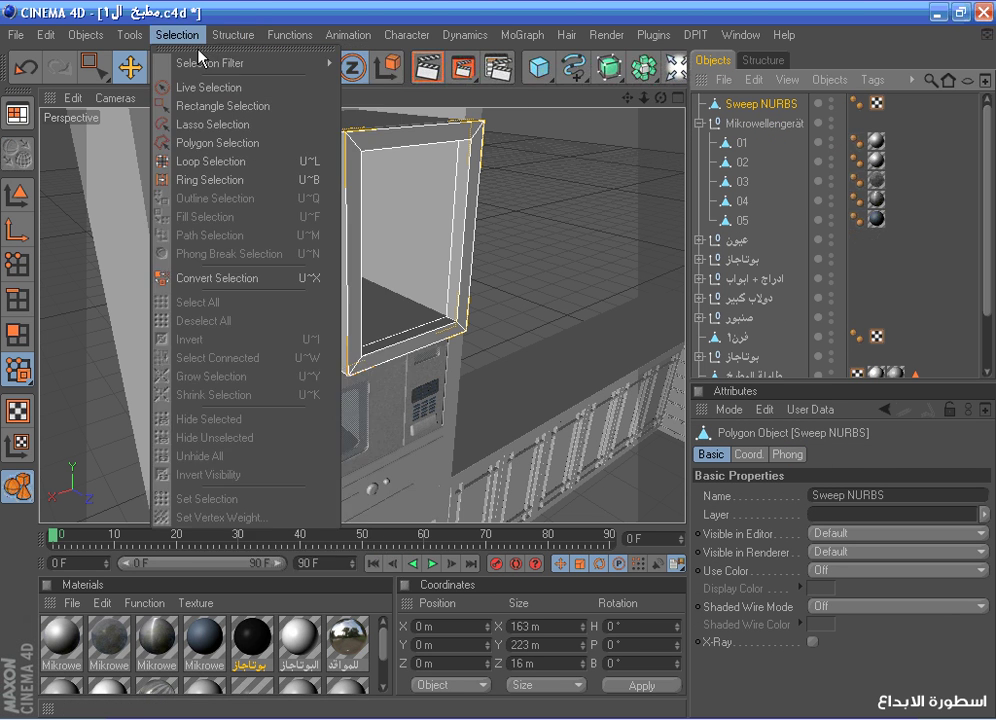
mouse_move(258, 81)
click(465, 111)
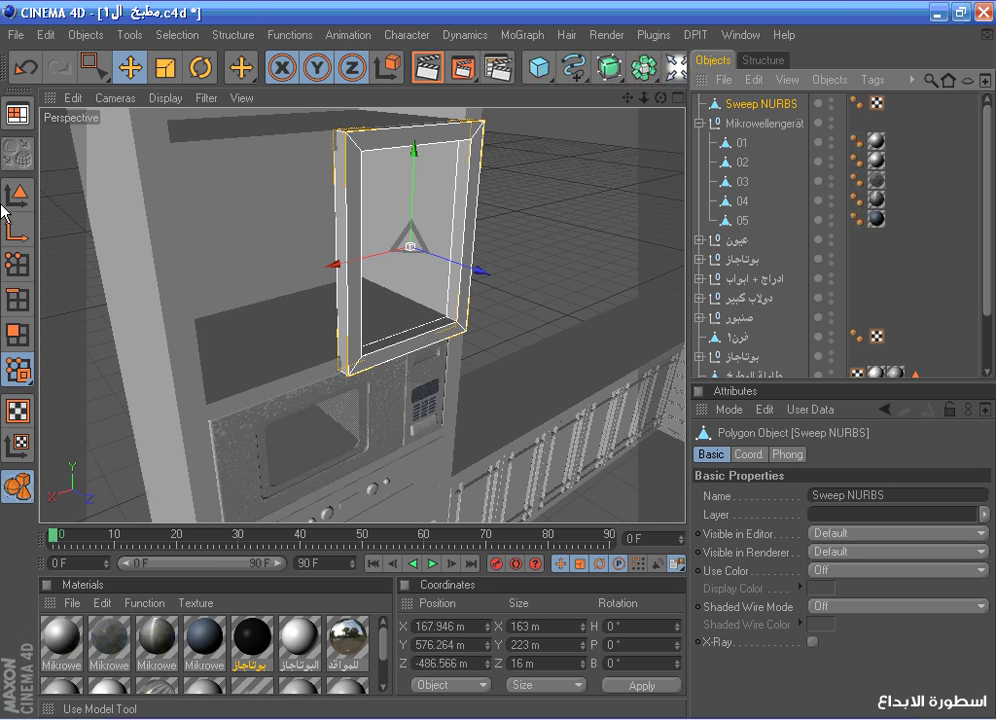
Move the door frame back towards the cabinet in the top view, to about Z -492.1 m
middle_click(589, 168)
middle_click(589, 166)
scroll(624, 171, up, 6)
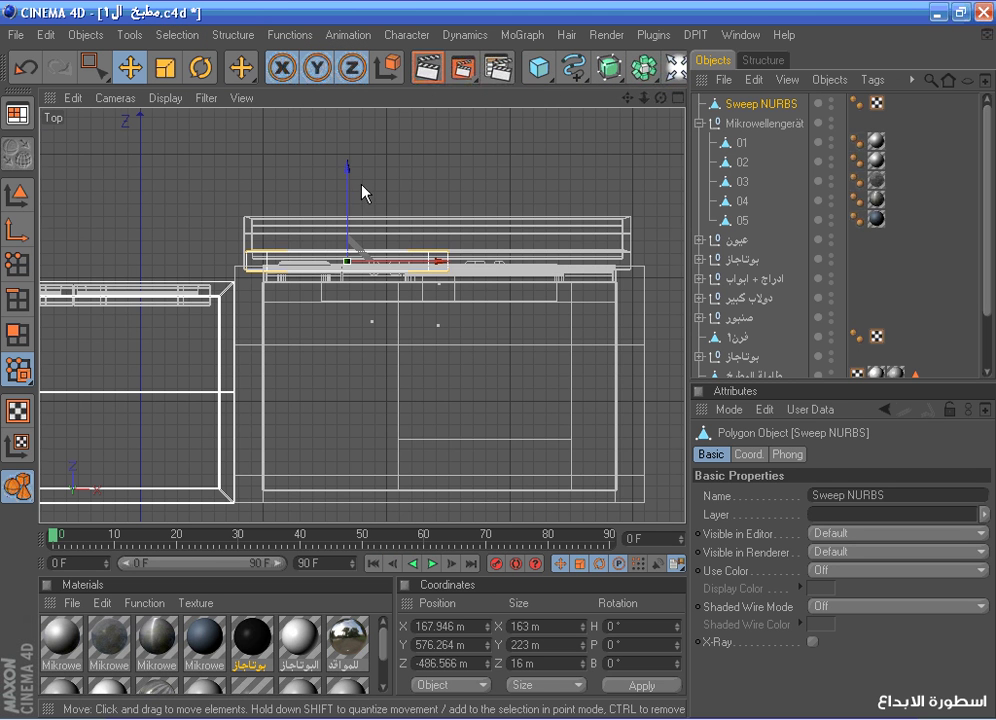
drag(351, 187, 351, 194)
middle_click(331, 187)
middle_click(314, 177)
scroll(349, 176, up, 5)
mouse_move(660, 97)
mouse_down()
mouse_move(620, 100)
mouse_move(680, 102)
mouse_move(670, 104)
mouse_up()
Thin the door frame to about 7 m deep by moving its rear points forward in the top view
middle_click(618, 185)
middle_click(612, 188)
scroll(355, 203, up, 3)
click(13, 266)
click(88, 72)
drag(143, 264, 596, 323)
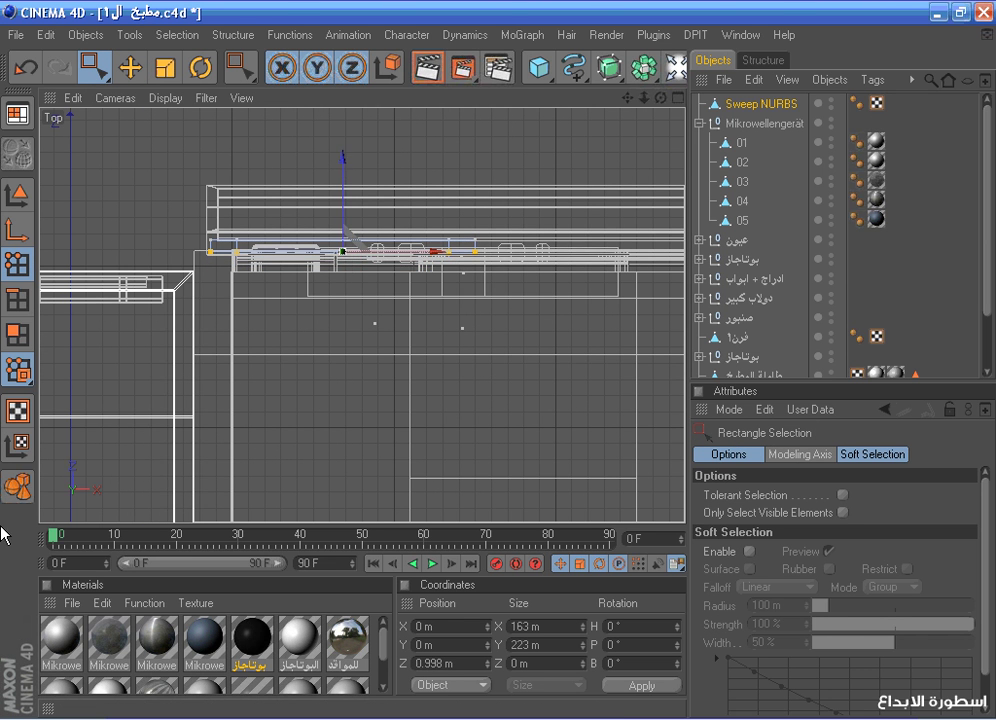
Push the thinned frame further back against the cabinet to about Z -494.2 m and check it in perspective
key(e)
scroll(293, 162, up, 2)
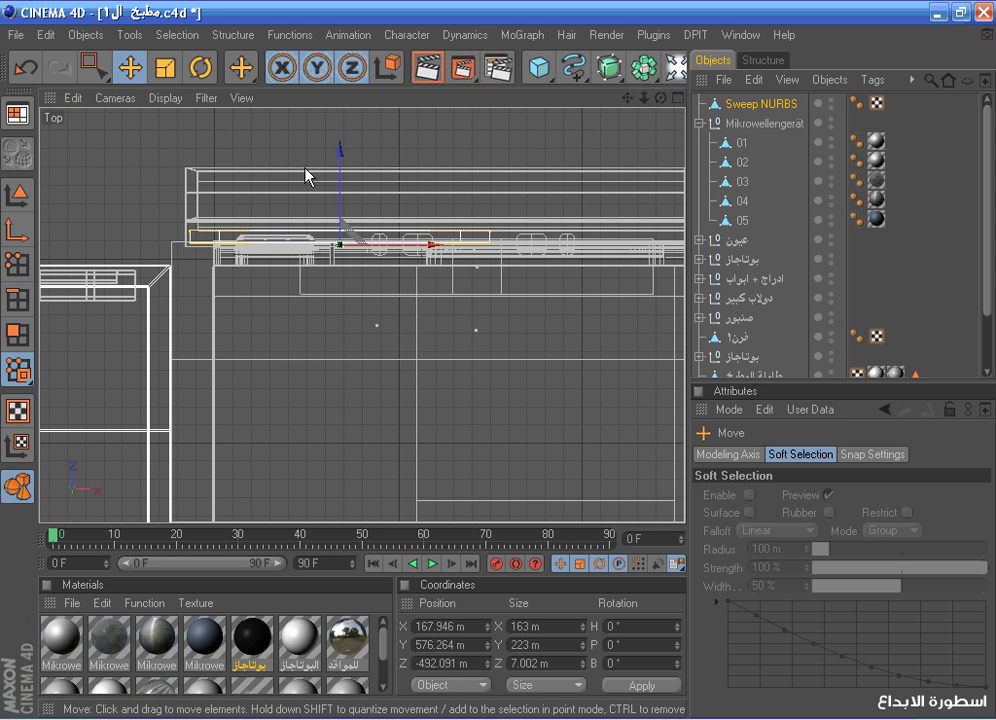
drag(340, 170, 340, 174)
middle_click(312, 163)
middle_click(311, 154)
scroll(670, 162, down, 1)
scroll(668, 150, down, 2)
drag(630, 99, 636, 117)
Duplicate the door frame and move the copy along X over the other half of the compartment
middle_click(590, 290)
middle_click(629, 353)
ctrl+drag(750, 104, 757, 114)
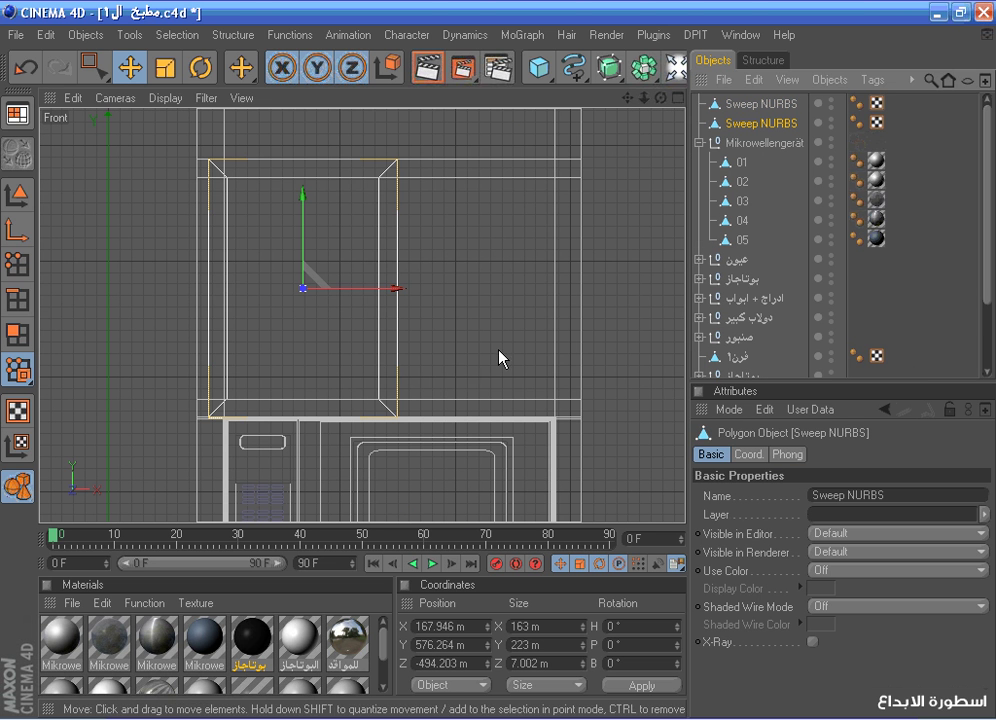
drag(356, 318, 541, 289)
drag(628, 98, 632, 107)
Shorten both door frames to about 208.7 m by lowering their upper points about 7.6 m and raising their lower points
ctrl+click(785, 104)
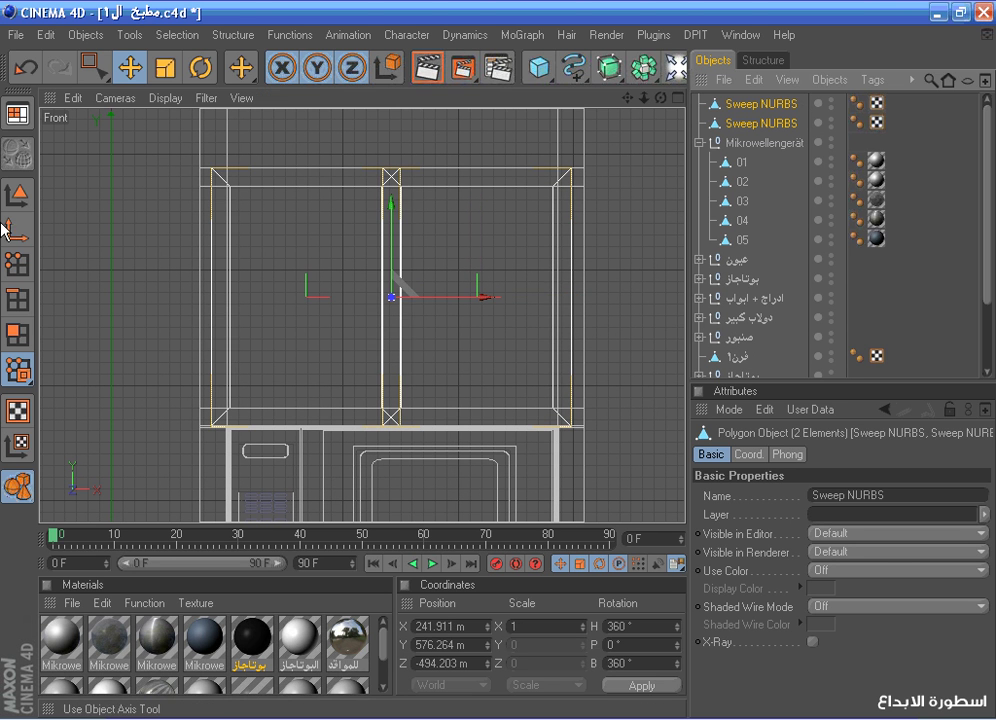
click(17, 263)
click(96, 67)
drag(173, 133, 604, 202)
drag(392, 119, 392, 123)
drag(391, 178, 391, 183)
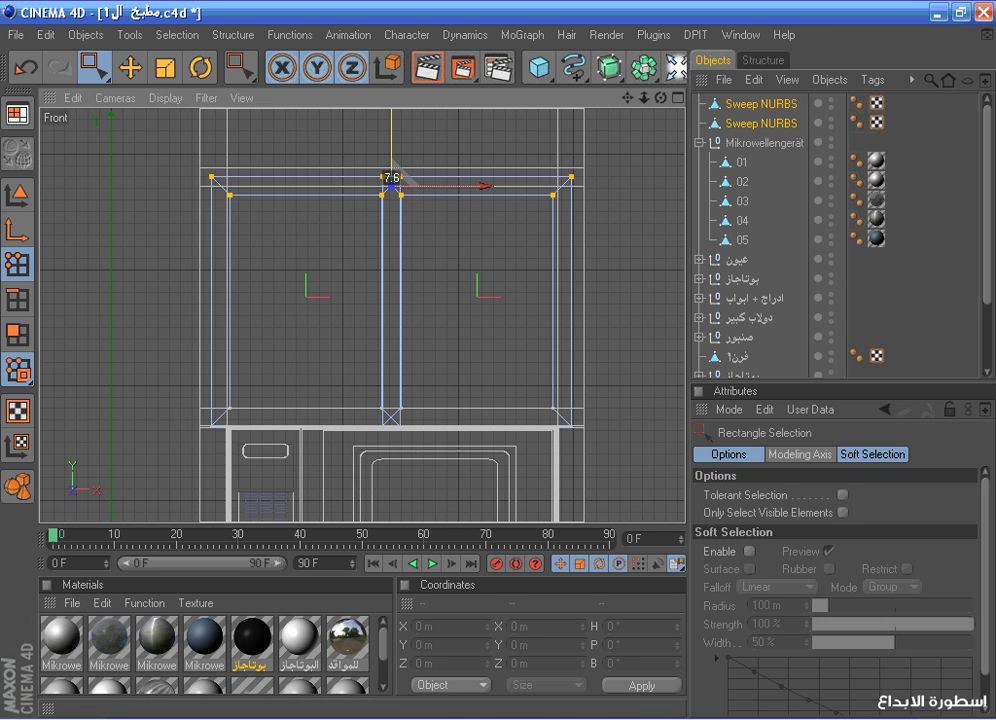
drag(166, 381, 595, 440)
drag(388, 356, 385, 349)
Hide the counter-side frame and move the other frame's inner upright points away from the middle
scroll(572, 212, up, 1)
click(830, 101)
click(830, 101)
drag(350, 139, 506, 470)
drag(468, 296, 483, 296)
Show the counter-side frame again and shift its inner upright points slightly so the two frames meet without overlapping
click(775, 106)
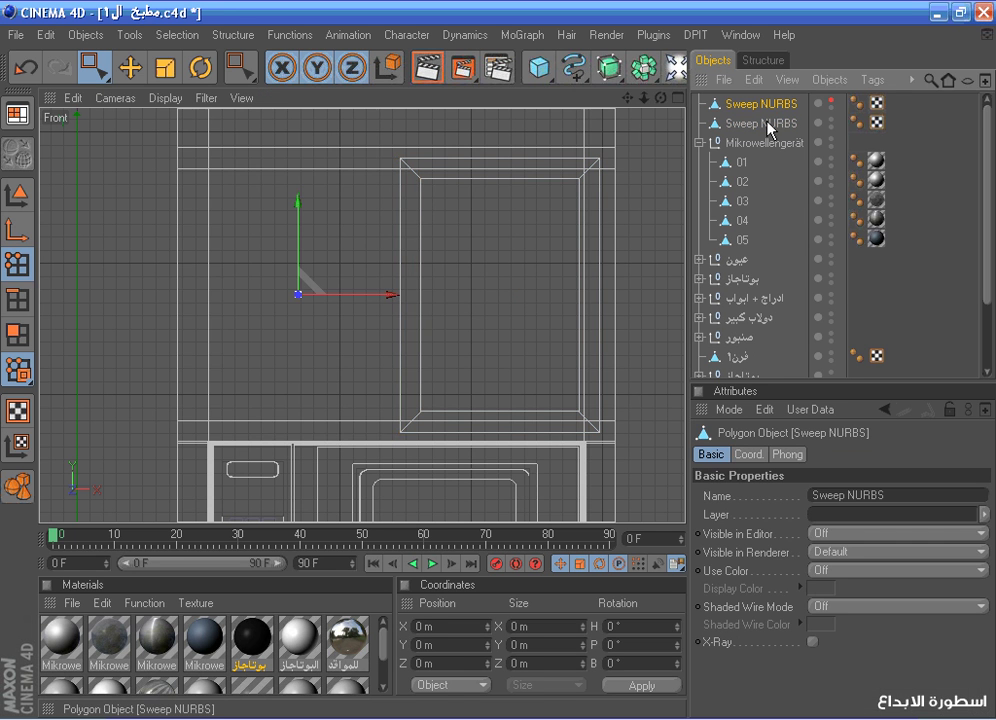
click(830, 103)
drag(361, 127, 426, 458)
drag(456, 296, 450, 296)
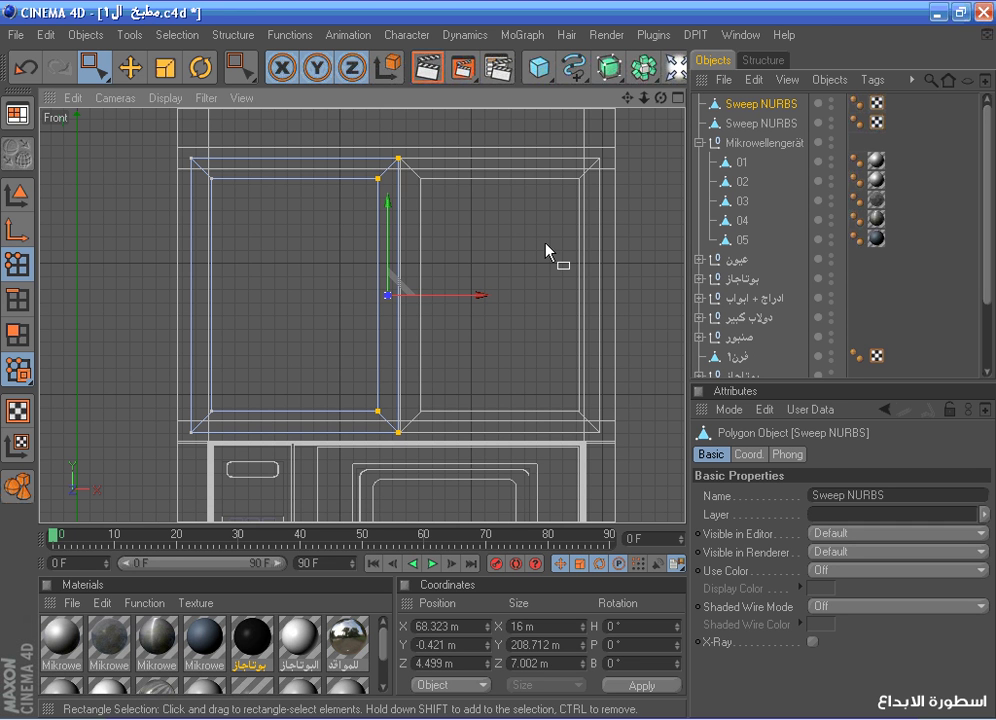
Check both door frames in perspective and connect them into one polygon object
middle_click(496, 244)
middle_click(293, 204)
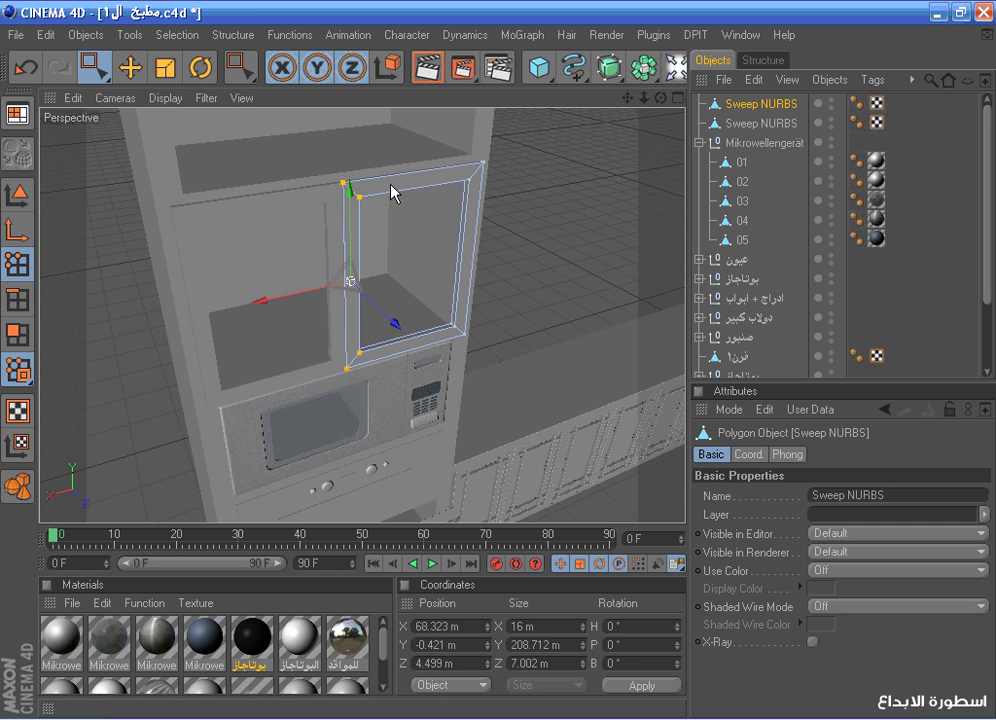
drag(660, 98, 692, 88)
click(747, 122)
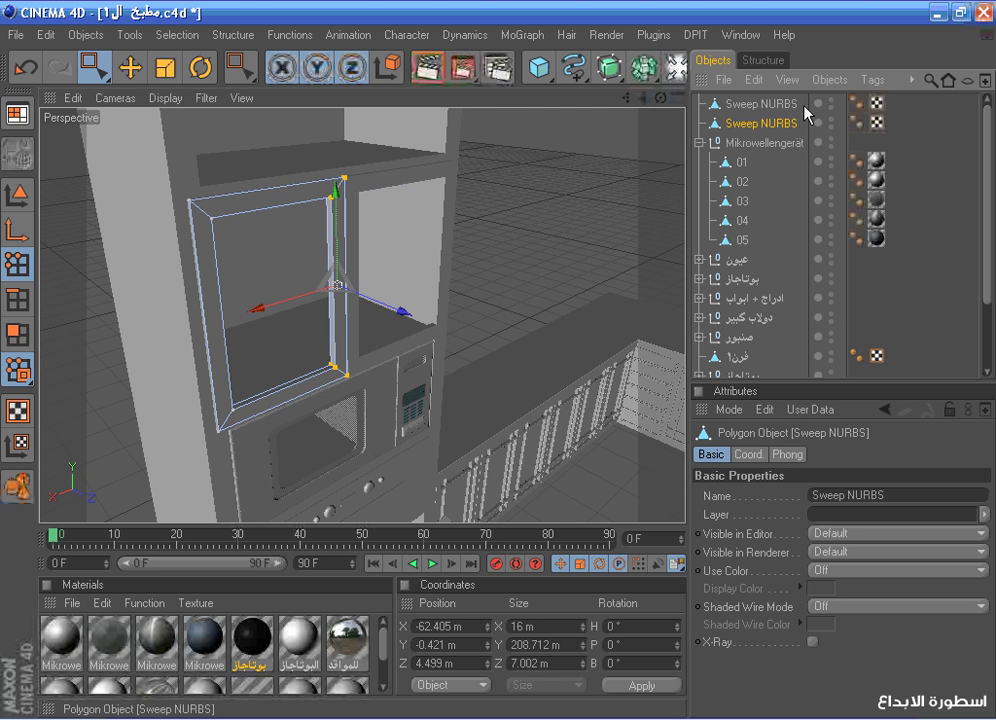
click(765, 104)
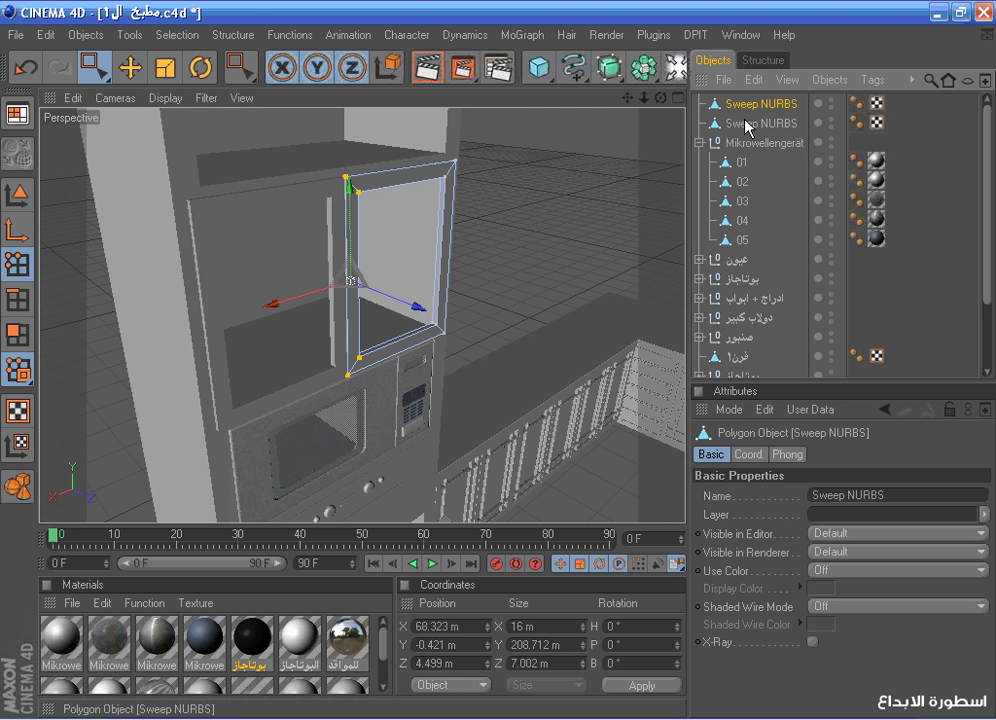
drag(804, 124, 738, 102)
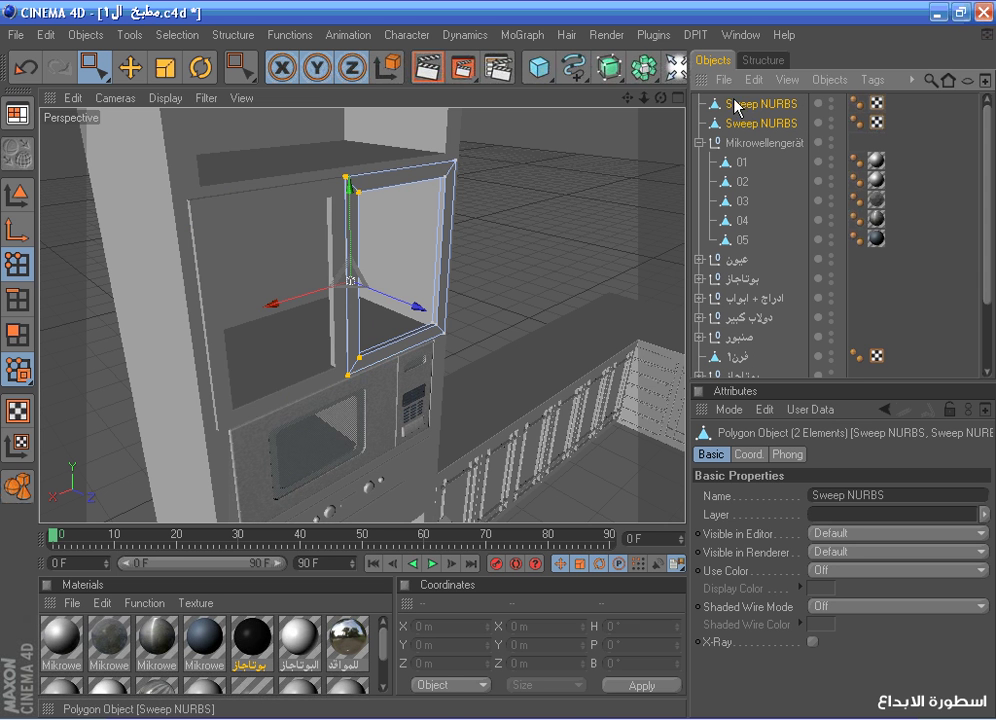
mouse_move(662, 98)
mouse_down()
mouse_move(652, 84)
mouse_move(662, 102)
mouse_up()
right_click(736, 124)
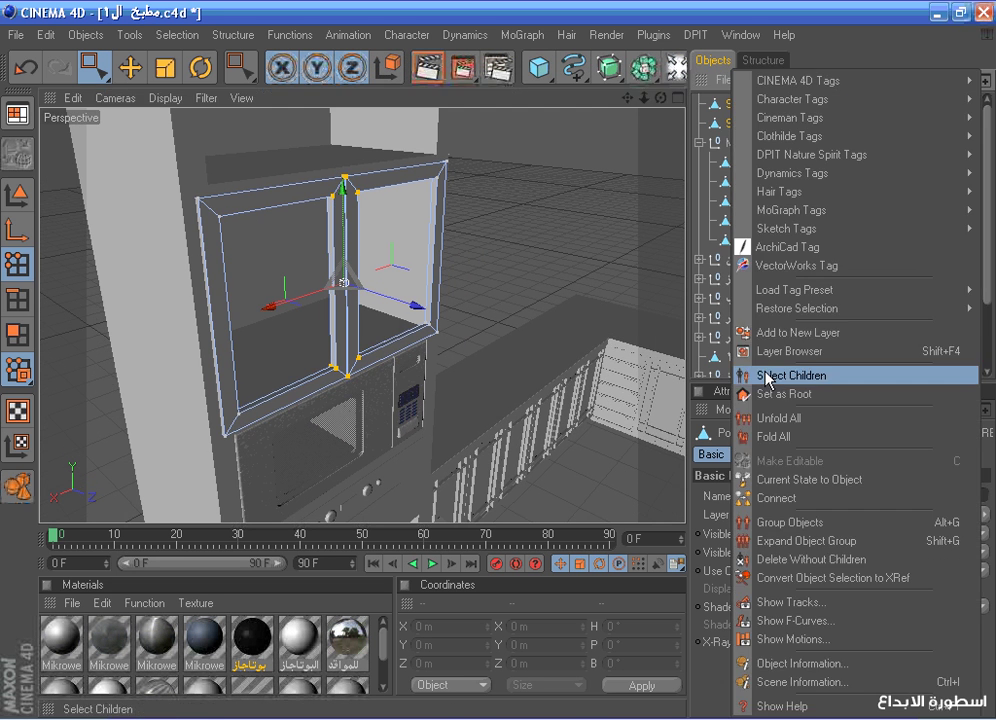
click(769, 500)
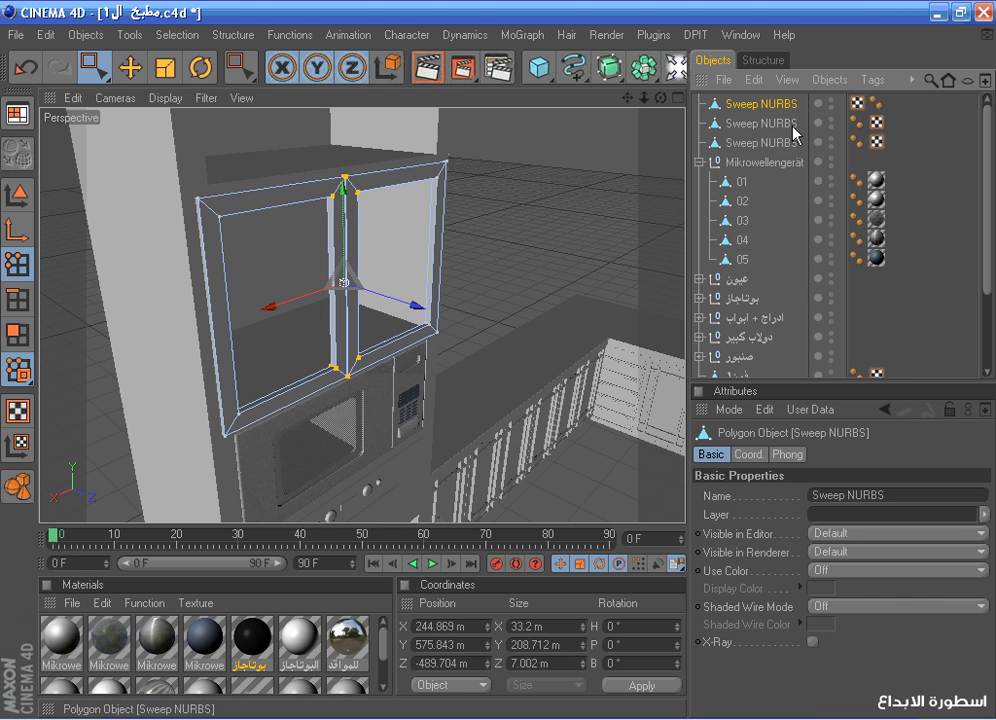
Delete the two original door frames, keeping the connected one
click(790, 124)
shift+click(783, 144)
key(Delete)
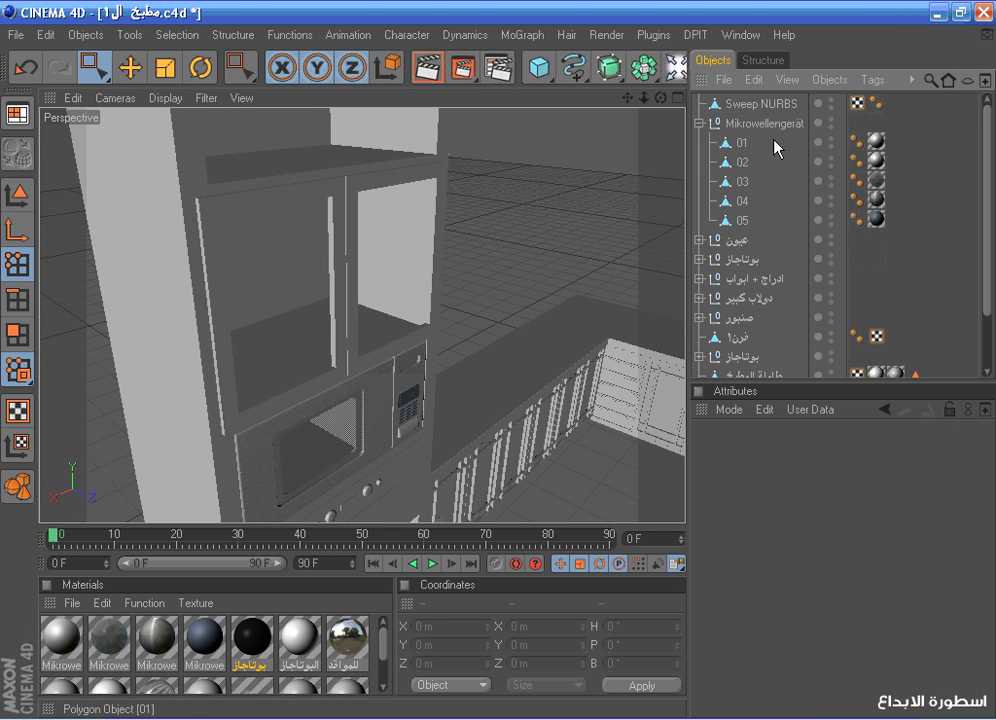
Cut four pairs of horizontal edges across the door frames' uprights with the plane Knife: X-Z plane, 2 cuts, 6 m spacing, two pairs near each end
click(760, 104)
right_click(562, 145)
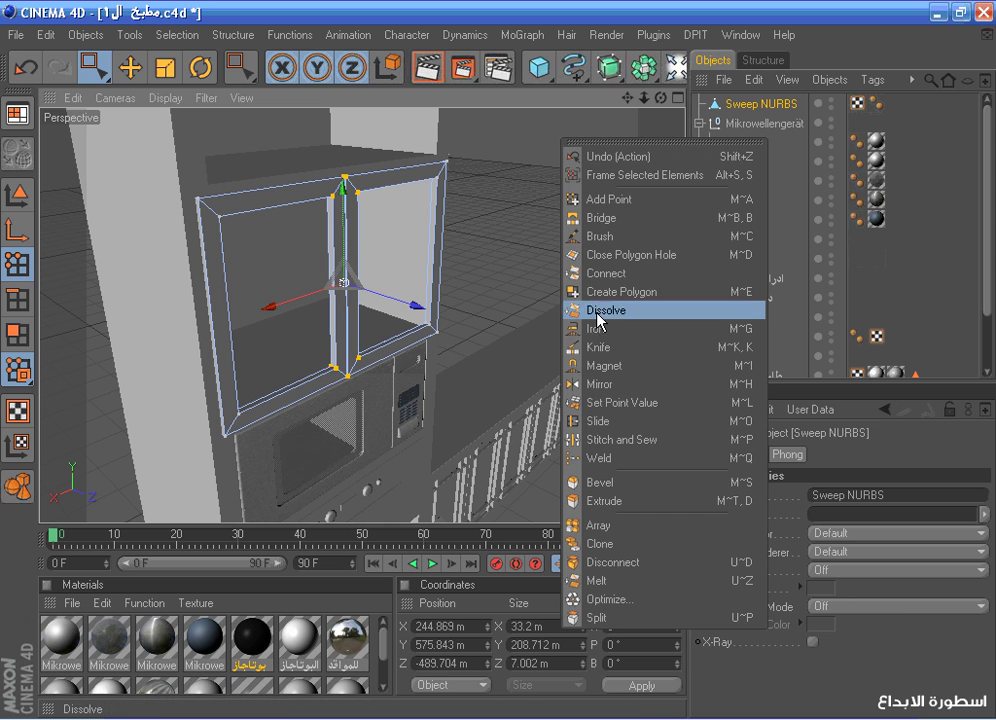
click(596, 347)
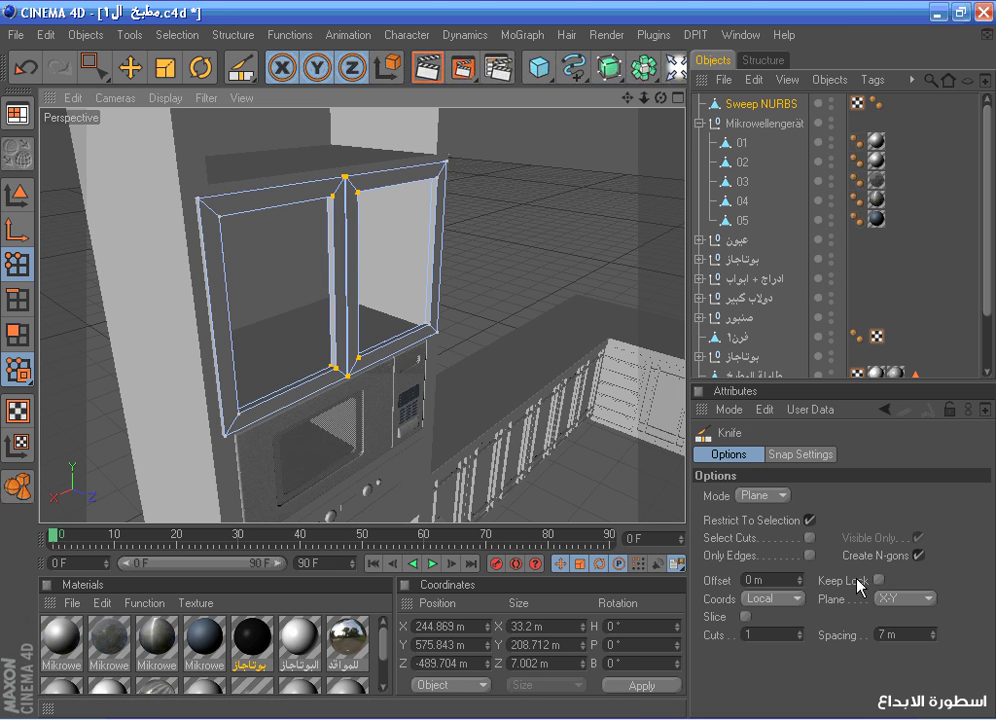
click(889, 600)
middle_click(368, 348)
middle_click(480, 445)
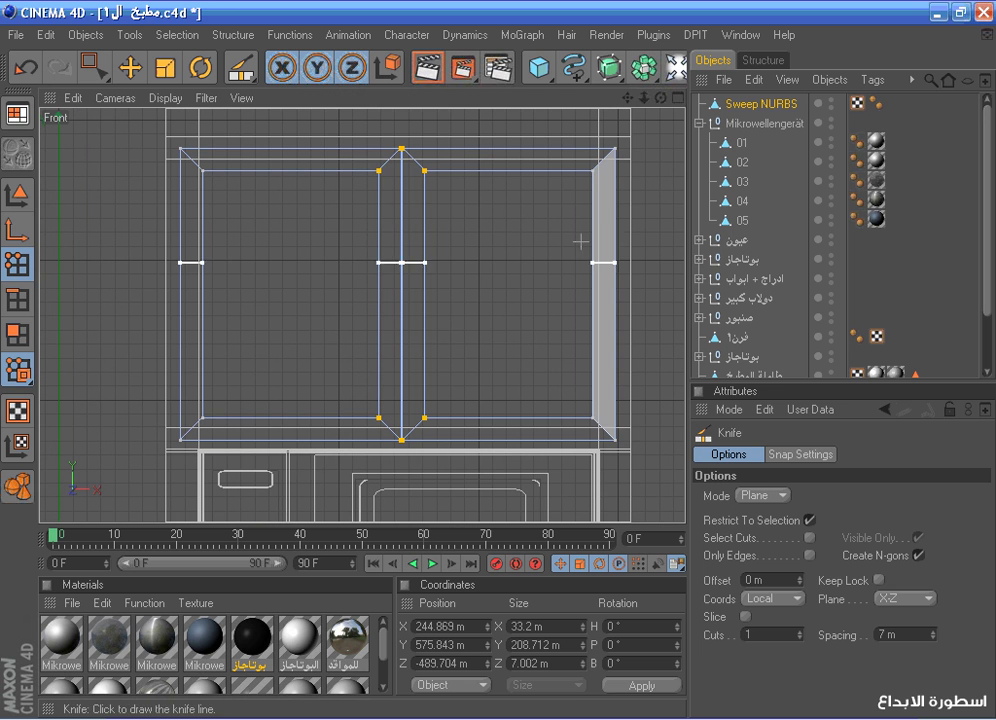
click(798, 632)
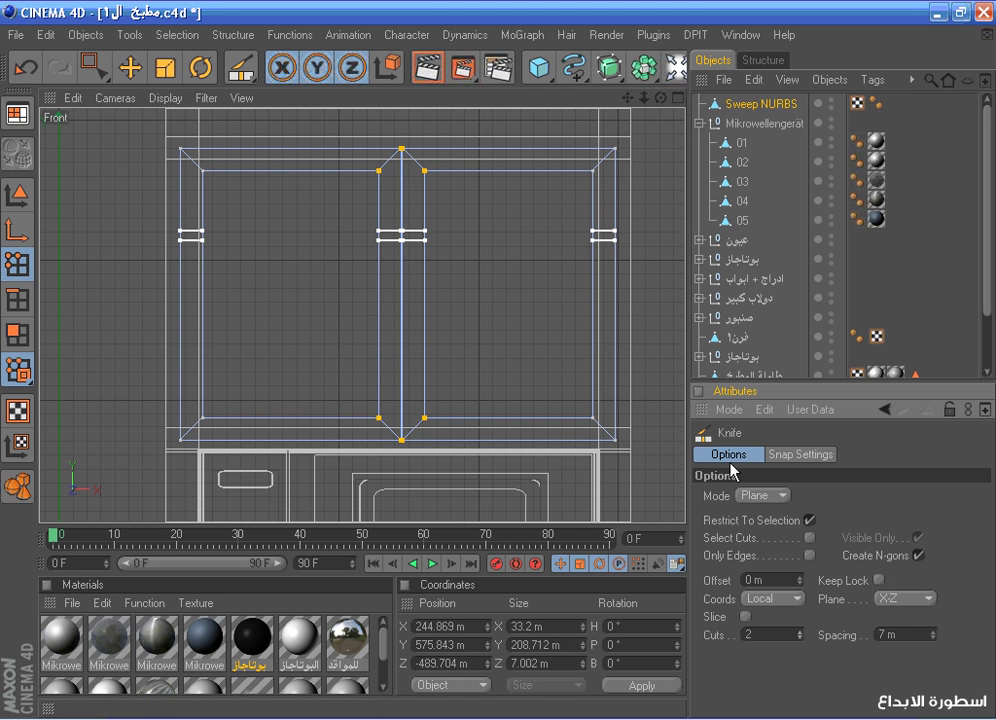
click(931, 631)
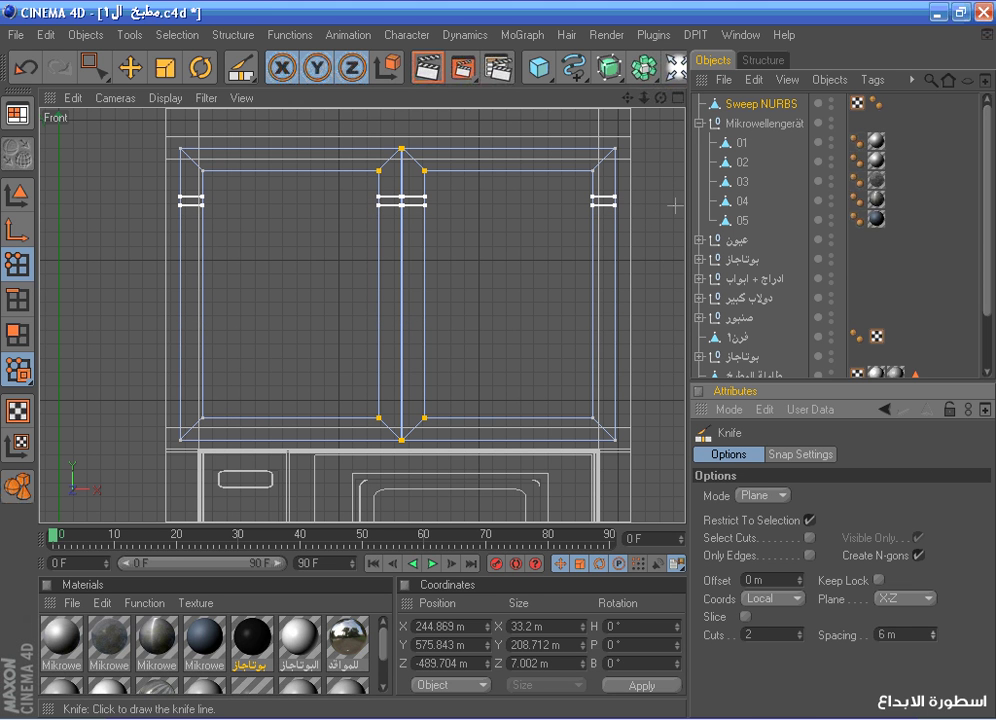
double_click(891, 635)
click(666, 206)
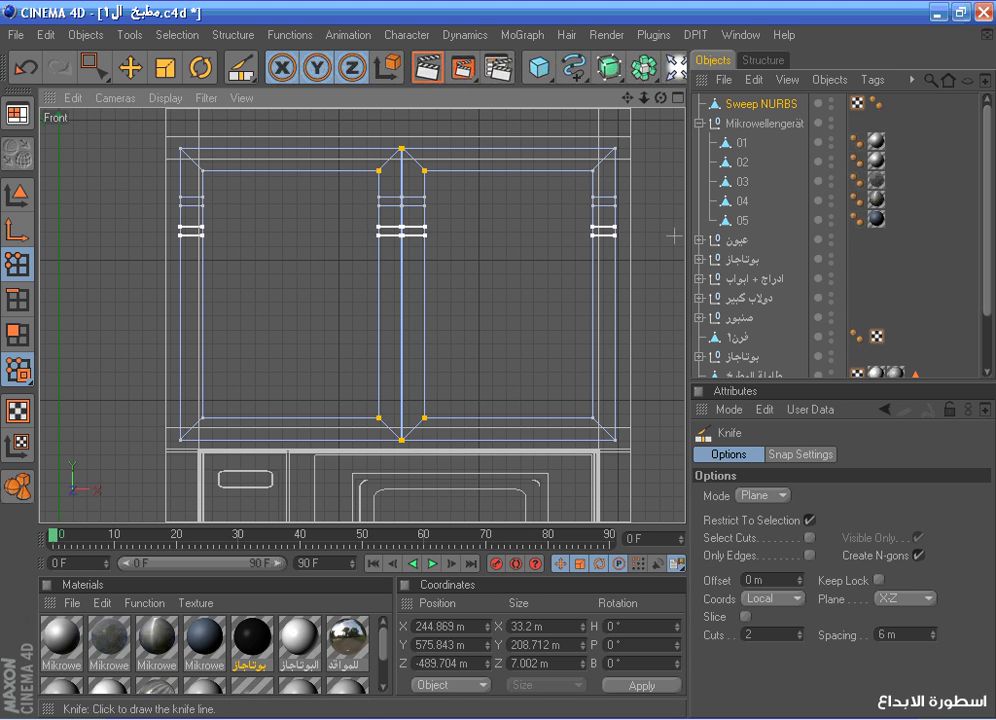
click(673, 240)
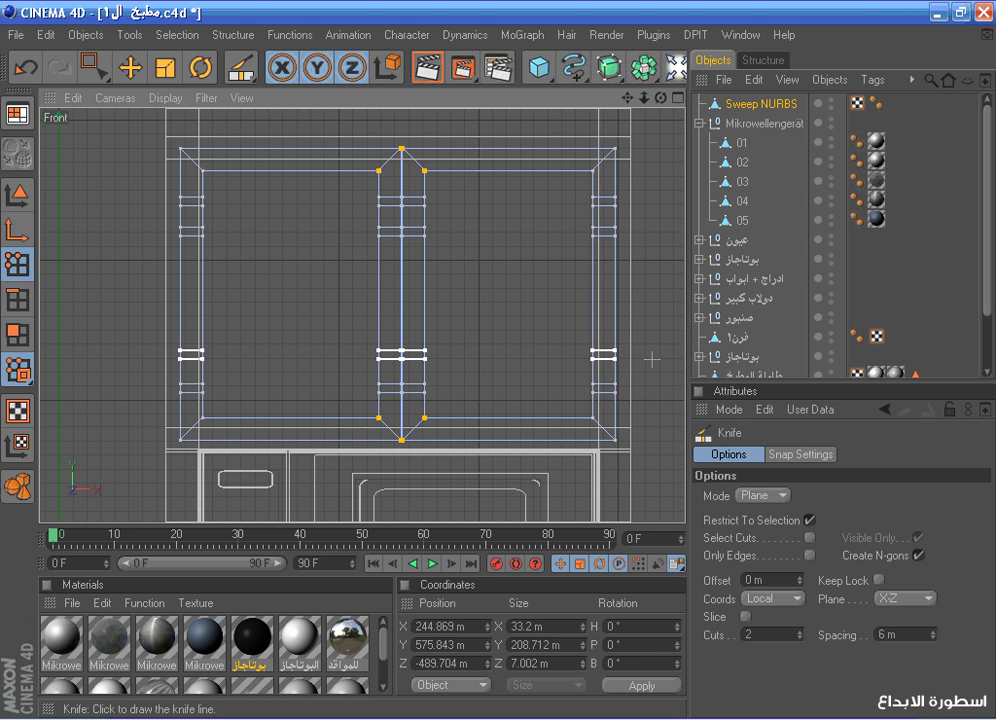
click(652, 359)
Cut two pairs of vertical edges through each door's upper and lower rails with the Knife's Y-Z plane, keeping 2 cuts and 6 m spacing
click(927, 598)
click(909, 595)
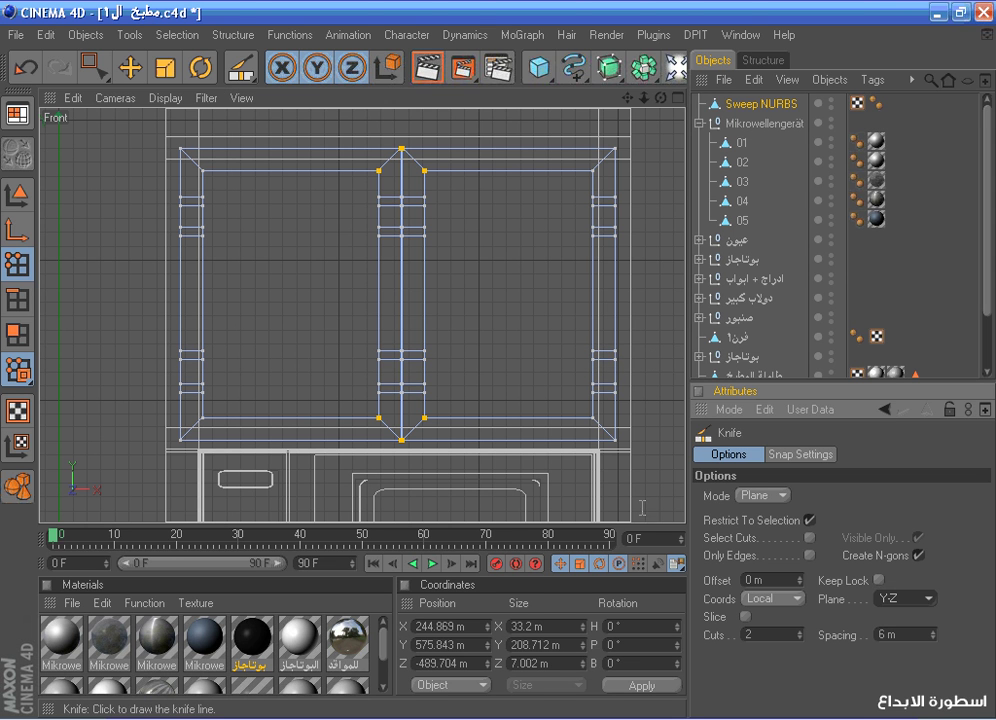
click(459, 442)
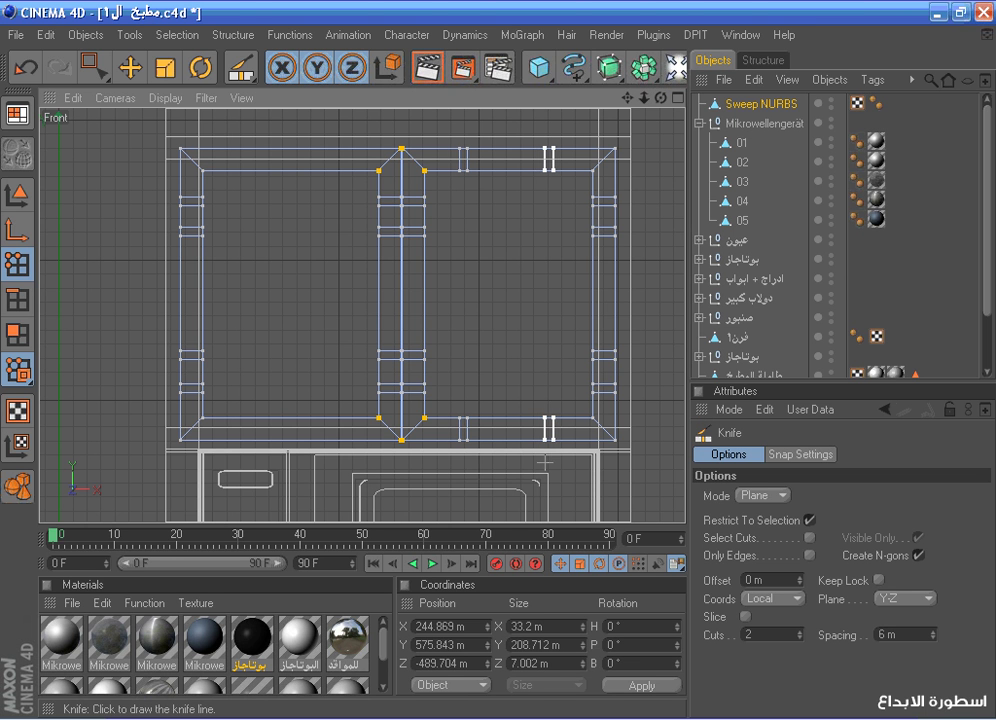
click(543, 462)
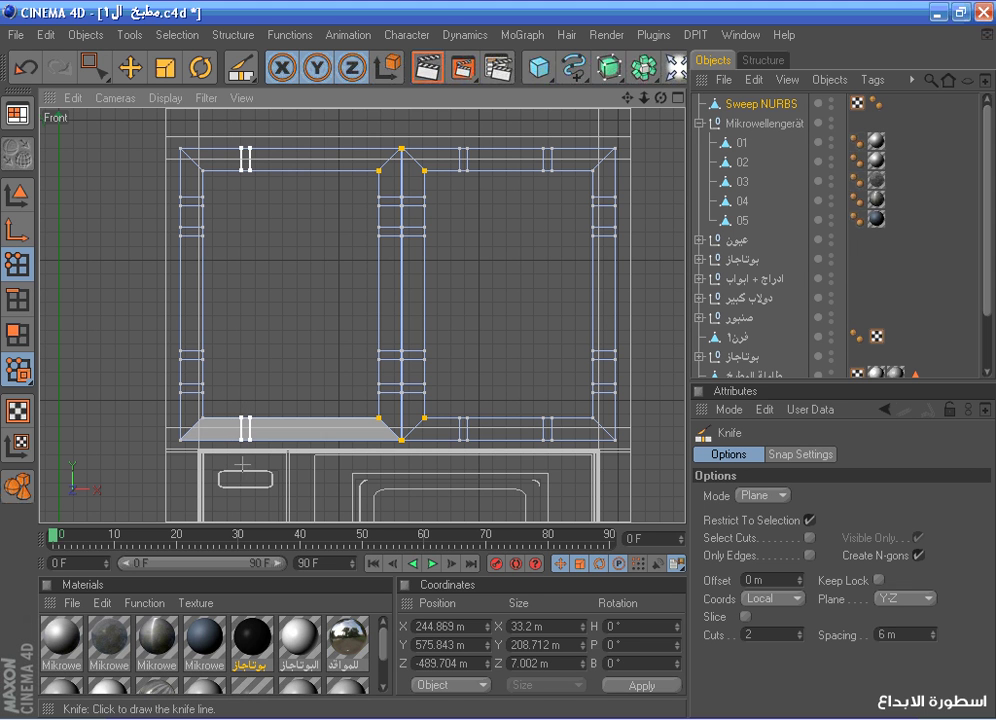
click(243, 465)
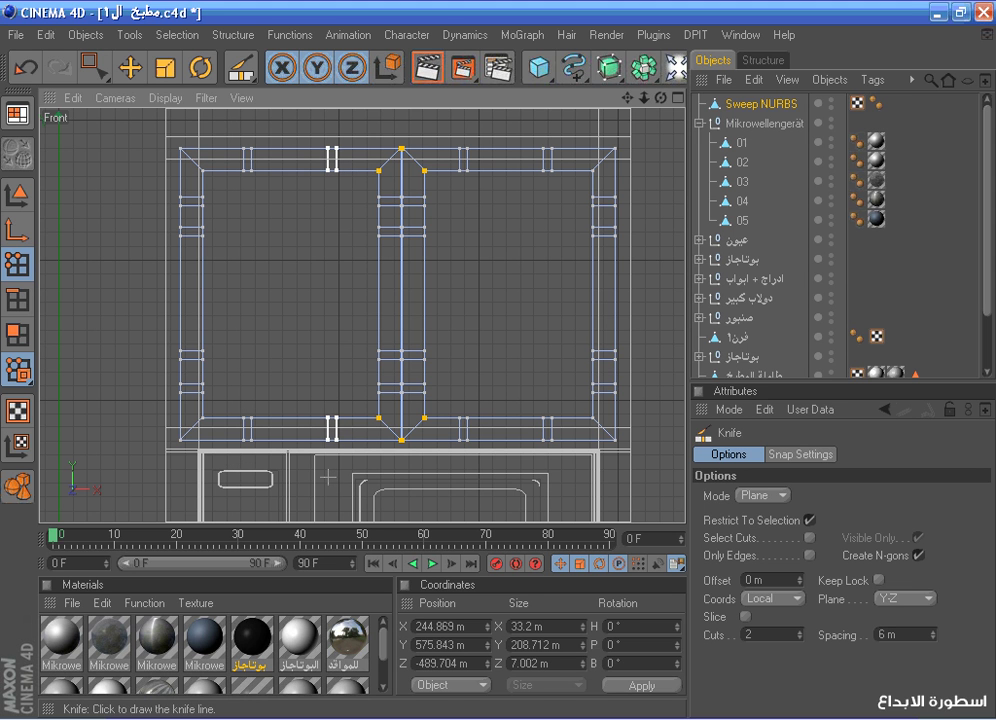
Select the cut points nearest the middle on the rails of the door above the microwave window and shift them 0.7 m along X
click(94, 66)
drag(457, 167, 487, 502)
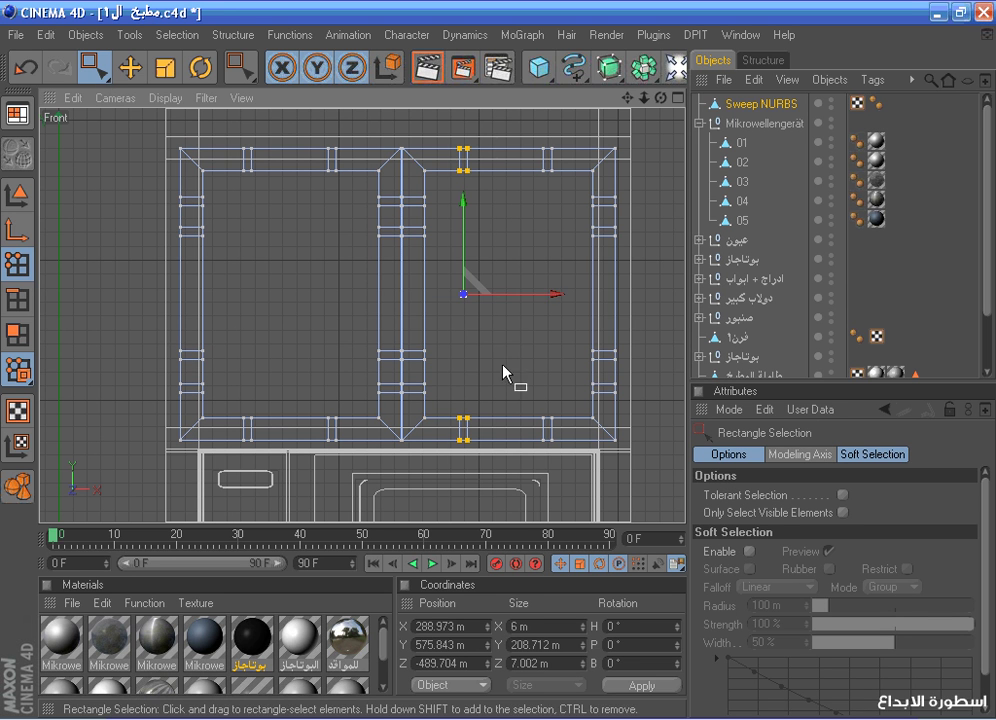
drag(521, 299, 522, 299)
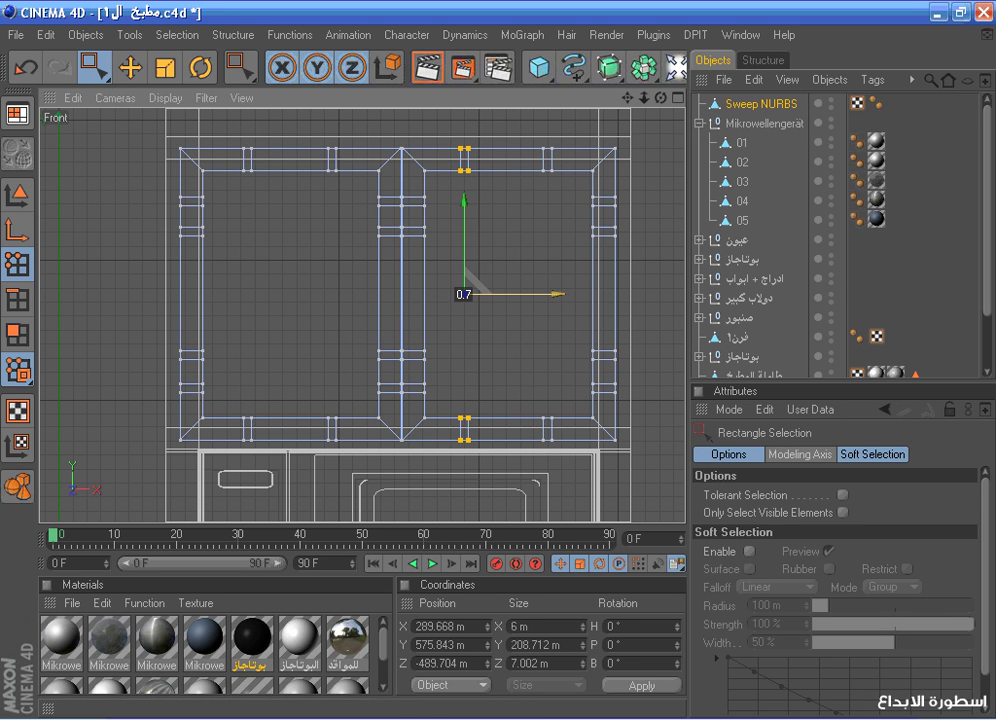
In polygon mode, select the small inner-edge polygons between the cut pairs on the counter-side door's outer upright
middle_click(284, 236)
middle_click(280, 222)
click(17, 334)
click(129, 67)
click(446, 190)
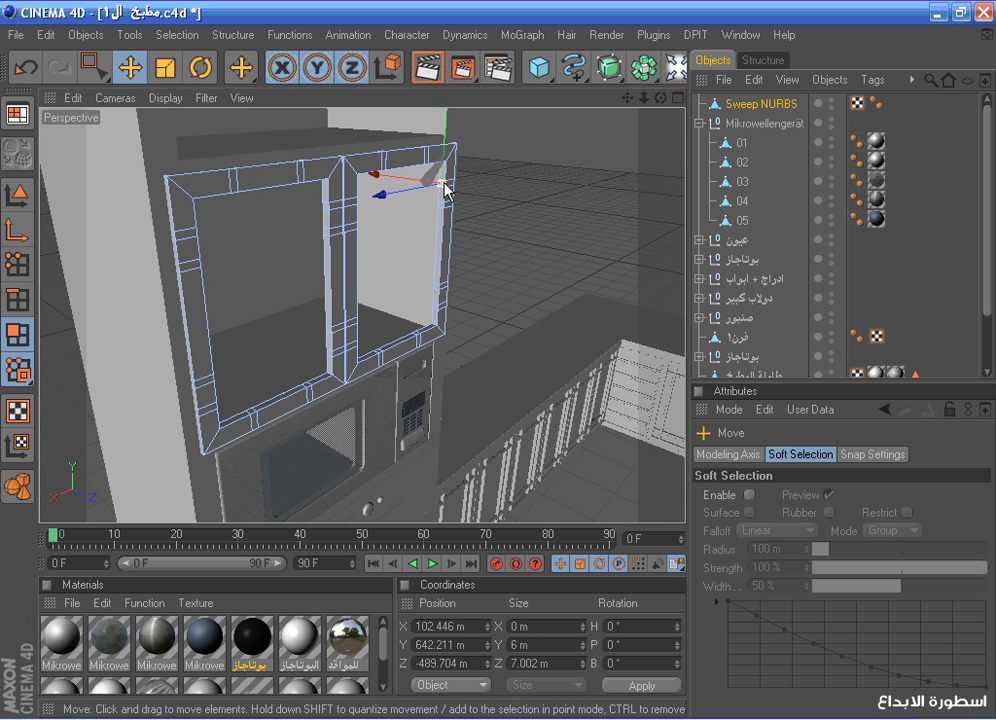
click(439, 303)
shift+click(437, 316)
scroll(458, 200, up, 4)
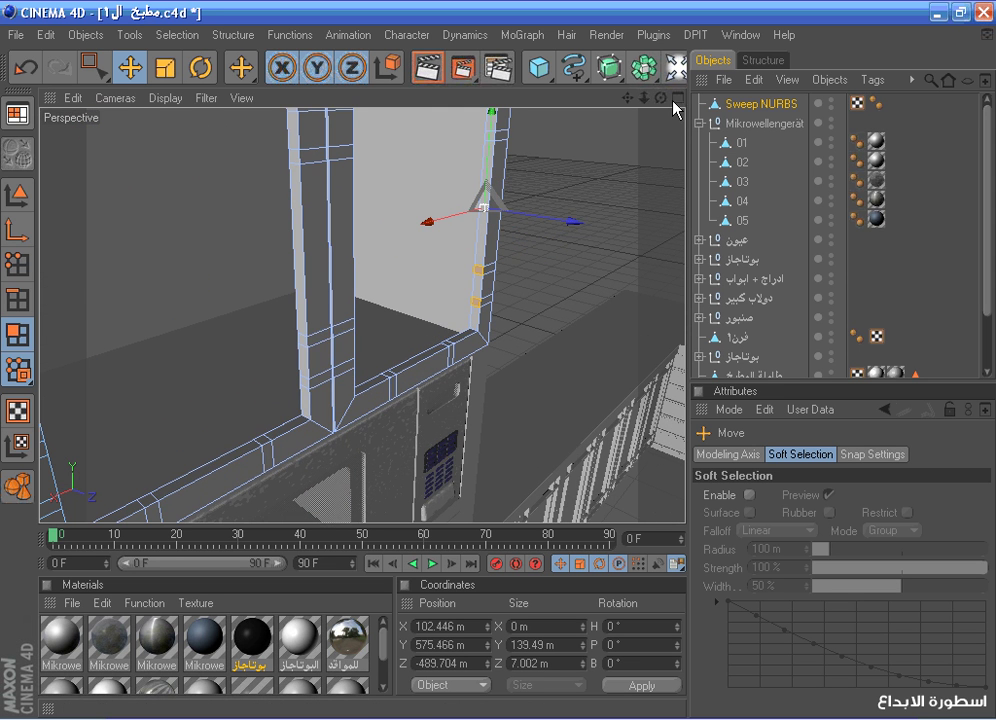
Add the small inner-edge polygons between the cut pairs on both lower rails and the reachable uprights to the selection
drag(663, 98, 329, 216)
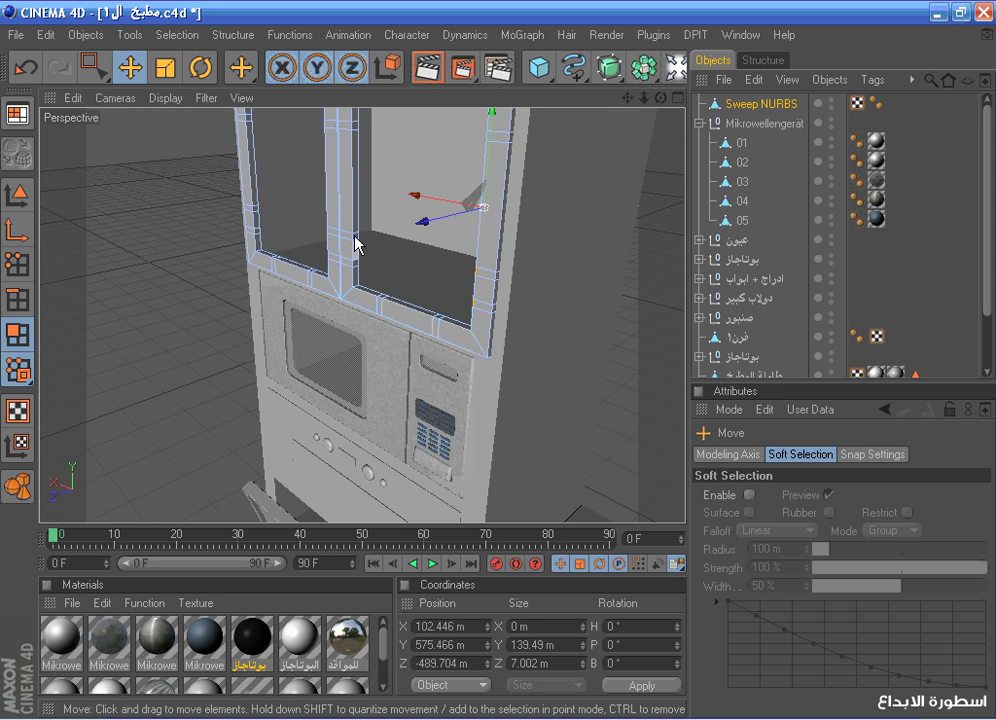
shift+click(356, 236)
shift+click(383, 303)
shift+click(310, 270)
shift+click(259, 240)
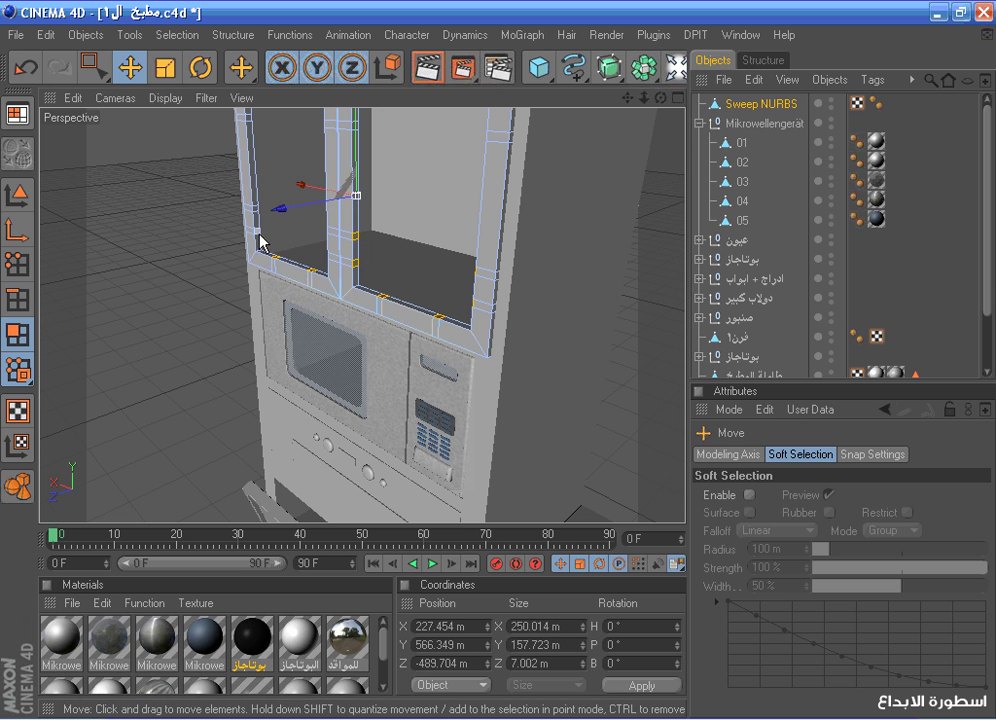
shift+click(258, 218)
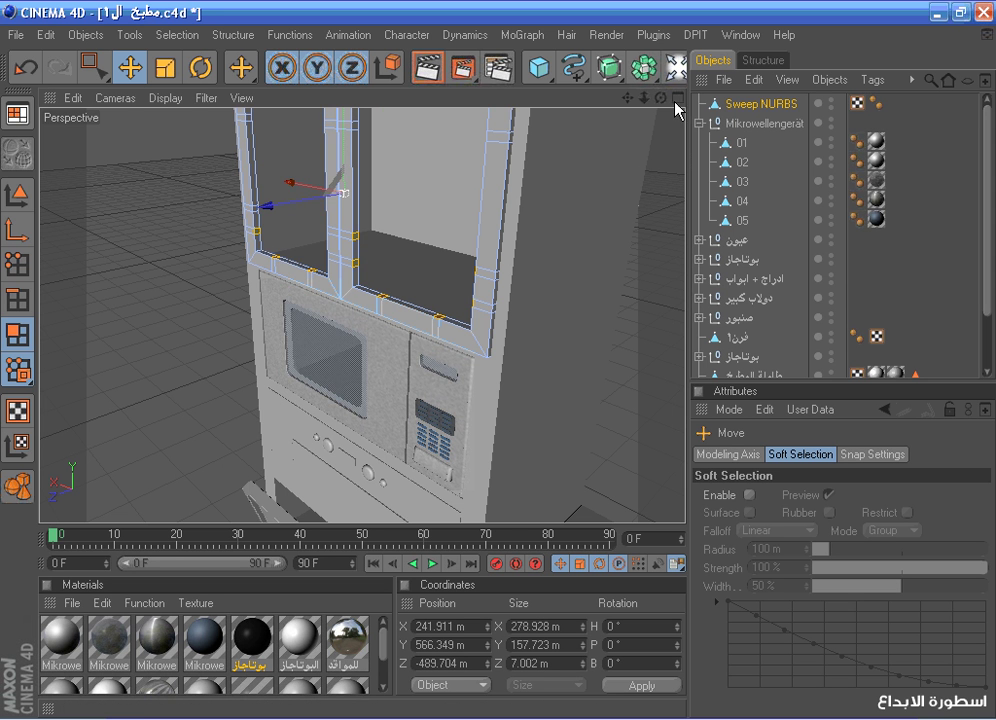
Add the remaining small inner-edge polygons on the upper rails and other uprights, completing the selection around both door openings
drag(661, 98, 750, 126)
drag(629, 98, 640, 246)
drag(661, 98, 585, 72)
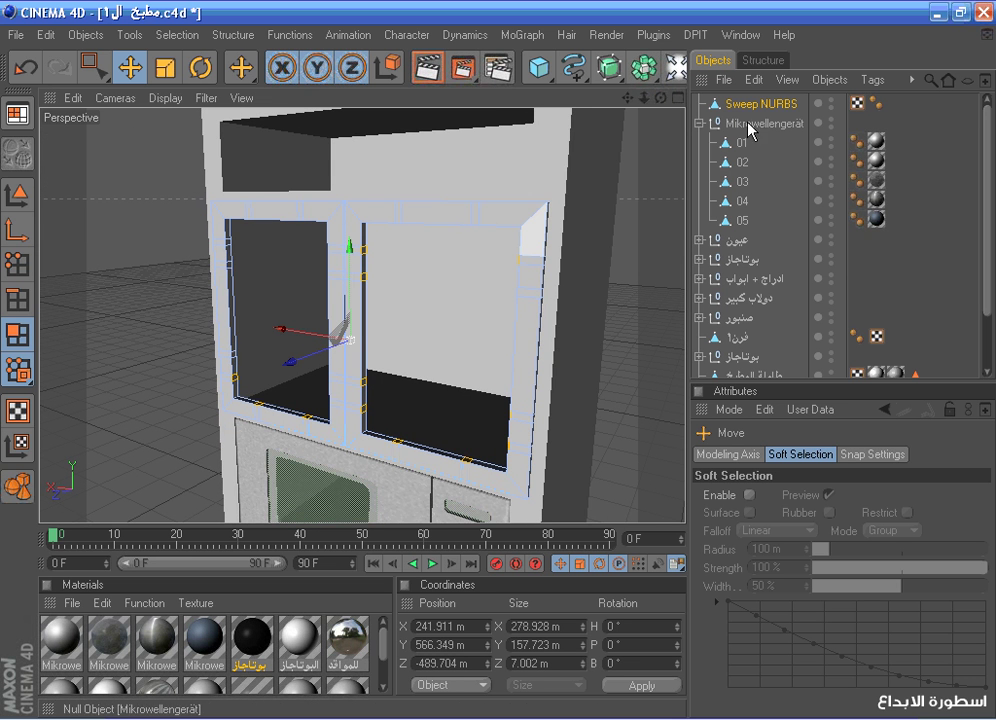
drag(660, 98, 676, 42)
drag(472, 215, 450, 228)
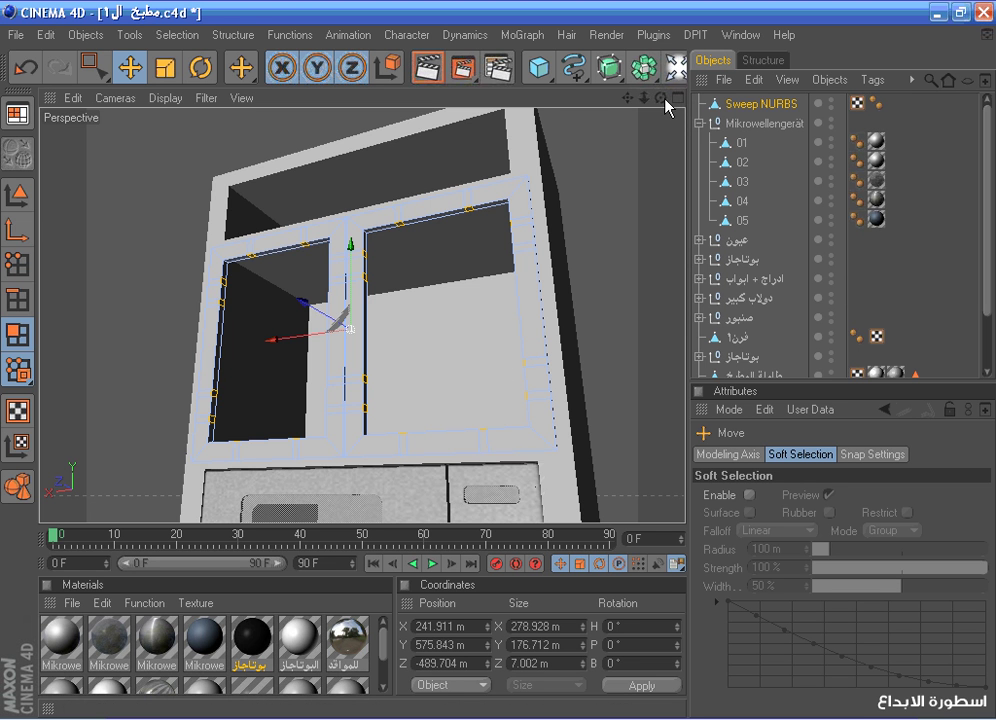
drag(661, 98, 745, 142)
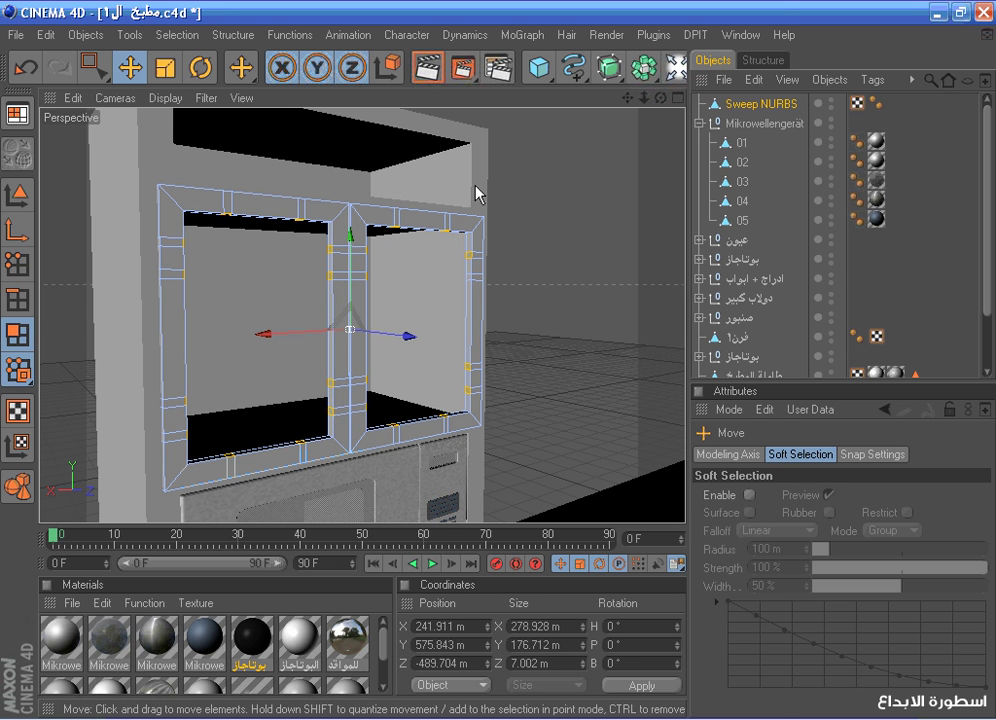
Extrude the selected inner-edge polygons about 88.72 m into the door openings to form crossing lattice bars
right_click(576, 188)
click(592, 338)
middle_click(596, 320)
middle_click(596, 320)
drag(277, 272, 232, 415)
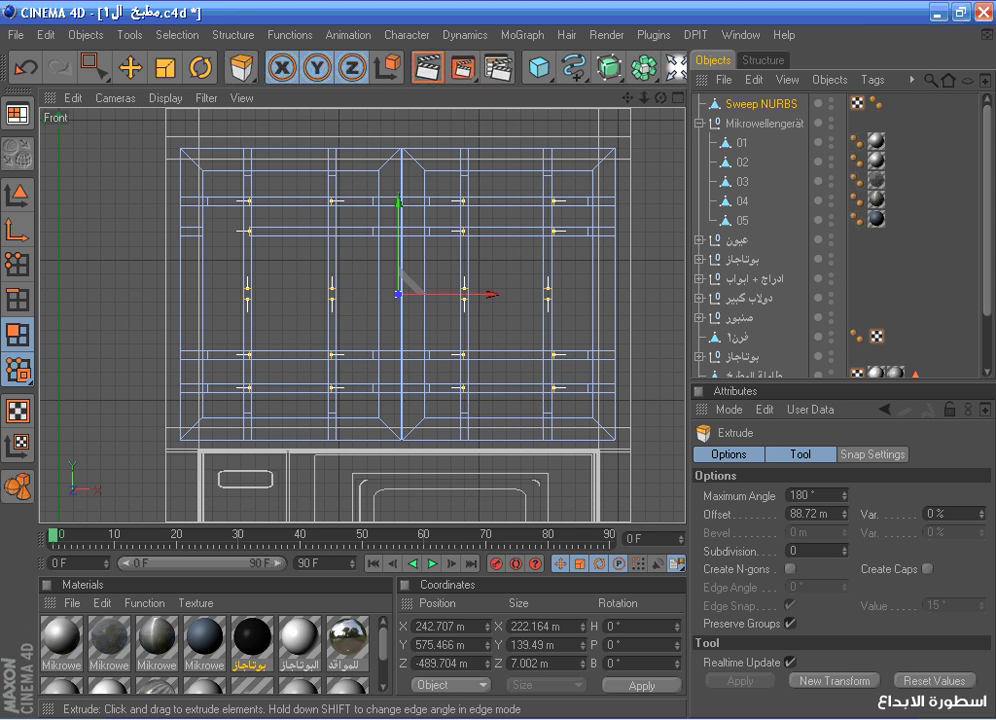
Extrude the bar ends by a further 37.35 m so the horizontal bars span each door opening to the opposite upright
scroll(431, 223, down, 1)
scroll(413, 215, down, 5)
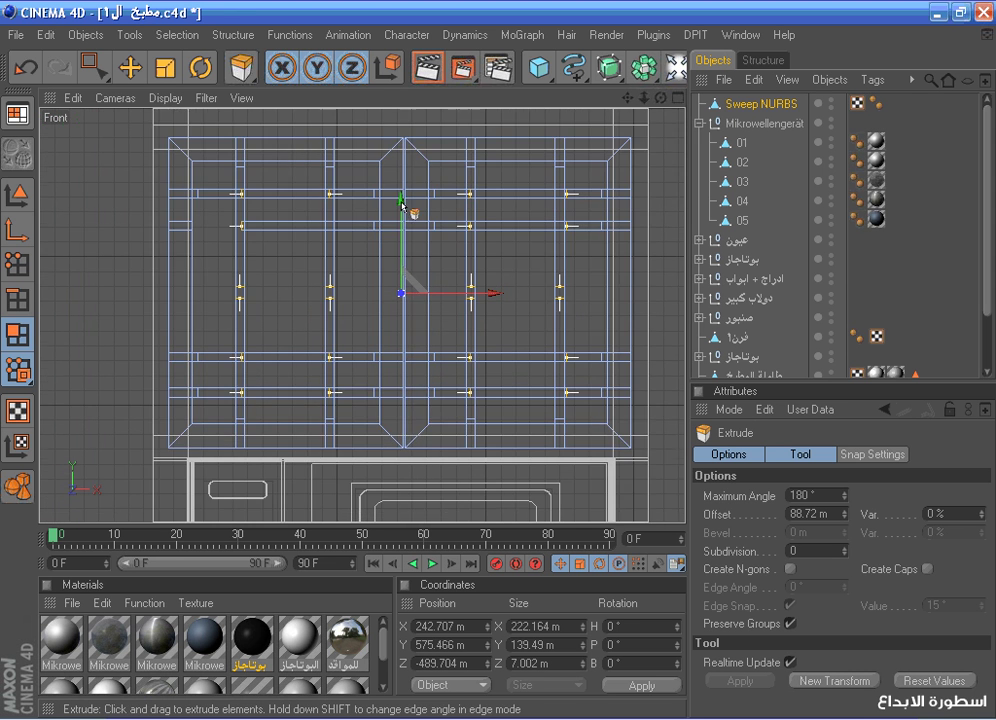
drag(413, 215, 444, 215)
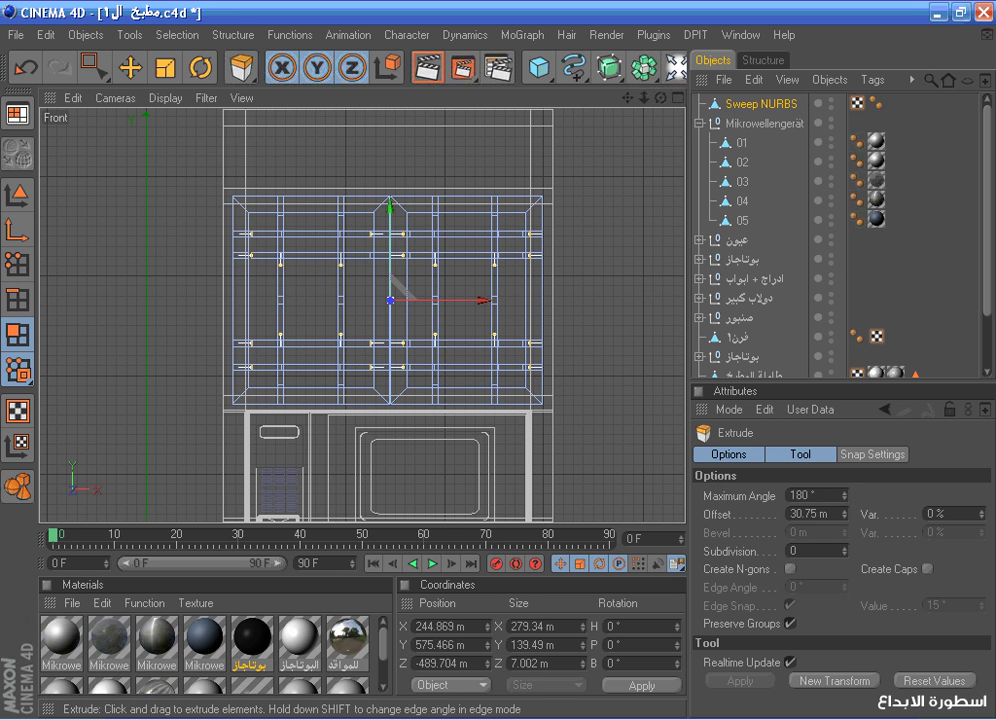
drag(500, 300, 515, 300)
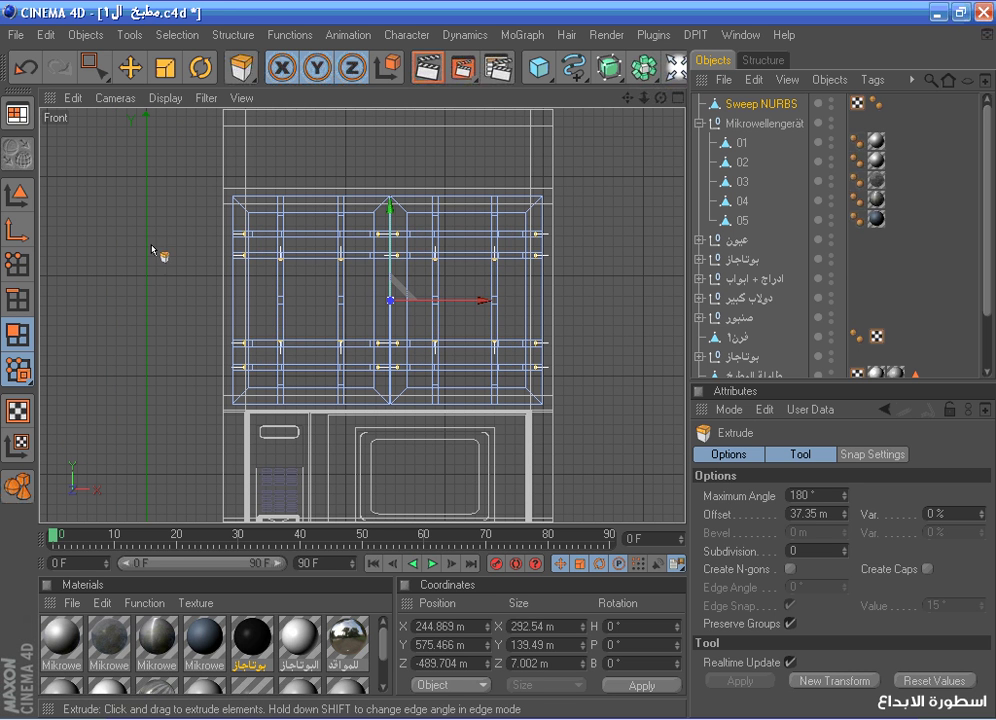
Inspect the lattice bars on both doors in the perspective view
middle_click(229, 181)
middle_click(235, 183)
scroll(424, 175, down, 1)
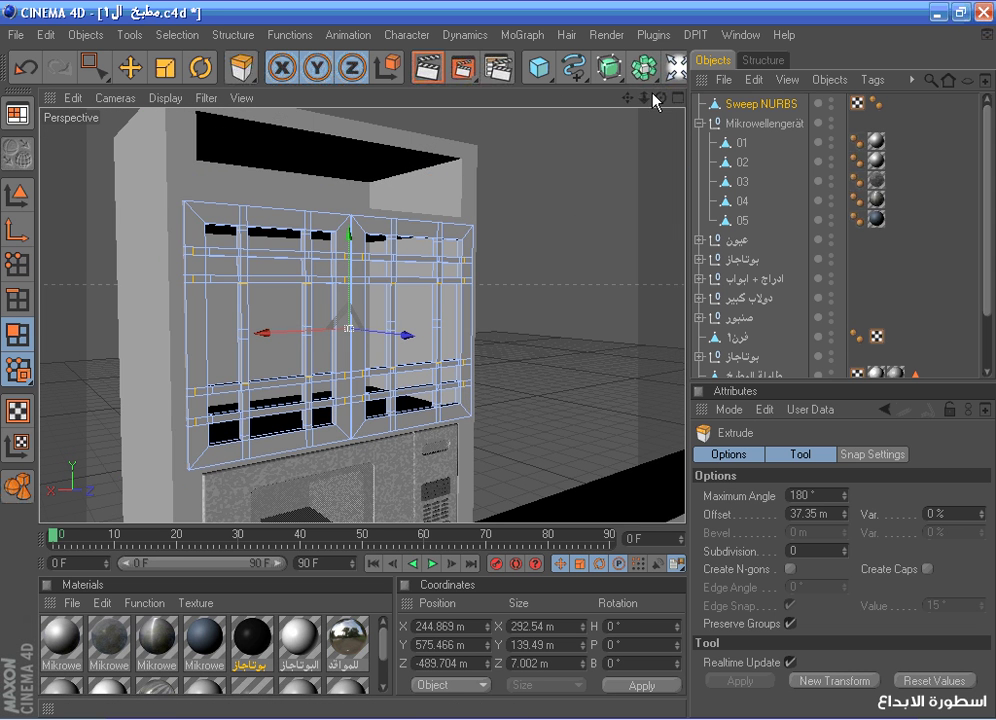
drag(690, 94, 668, 122)
click(15, 484)
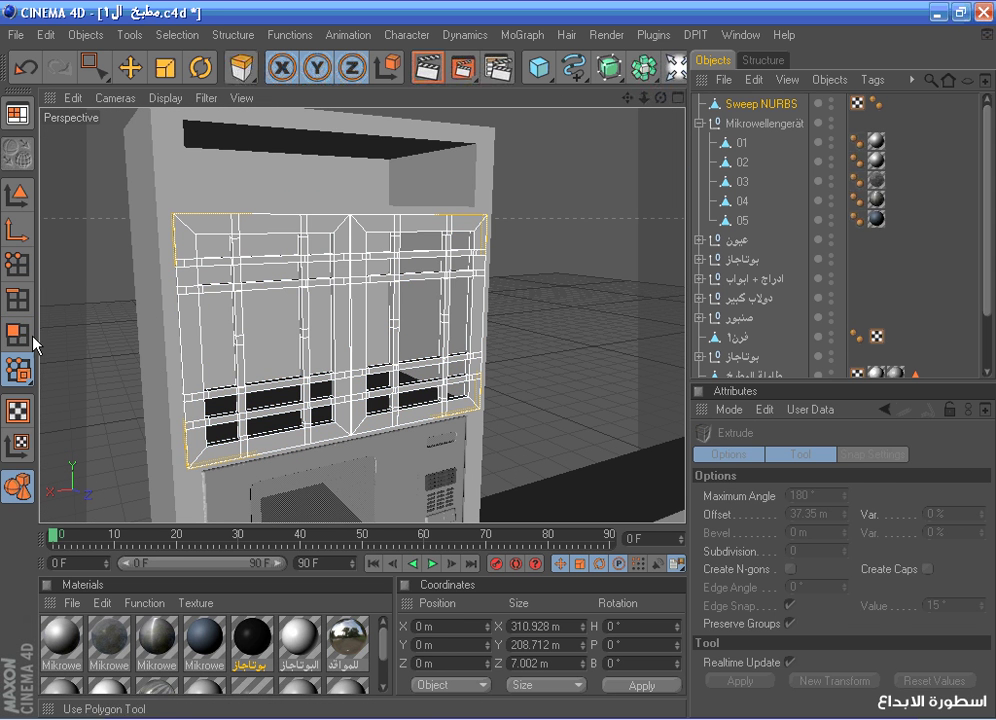
click(132, 69)
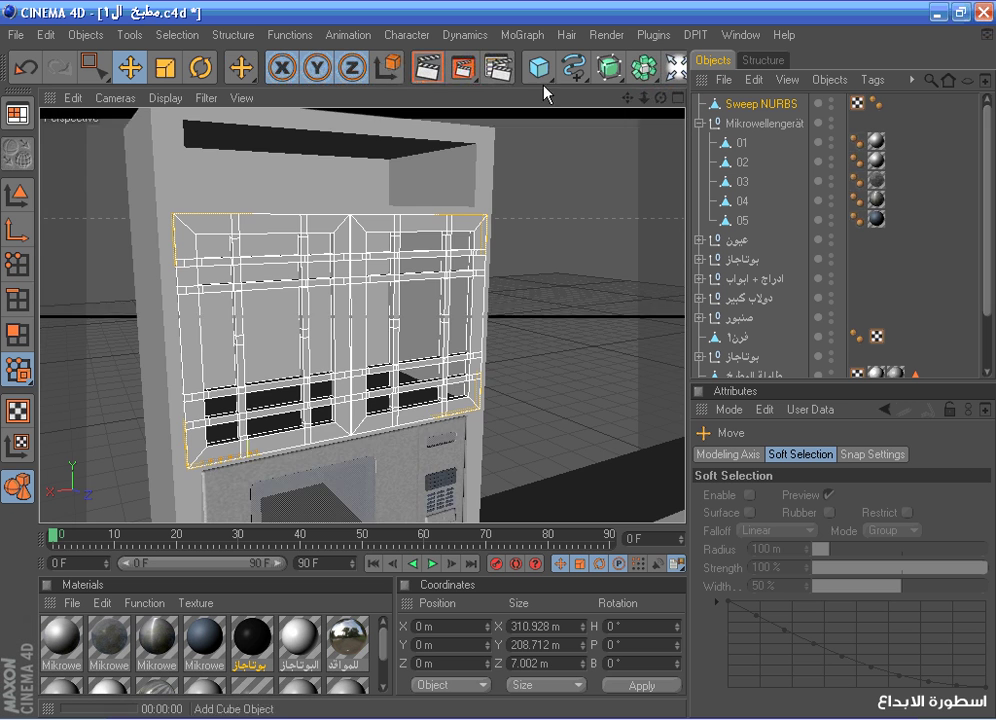
Try to spread the two vertical bars of the door above the microwave's control panel by scaling their points horizontally, and undo it
key(F5)
middle_click(560, 364)
click(16, 263)
click(94, 67)
drag(271, 148, 292, 418)
scroll(329, 311, up, 2)
drag(303, 136, 345, 484)
key(ctrl+z)
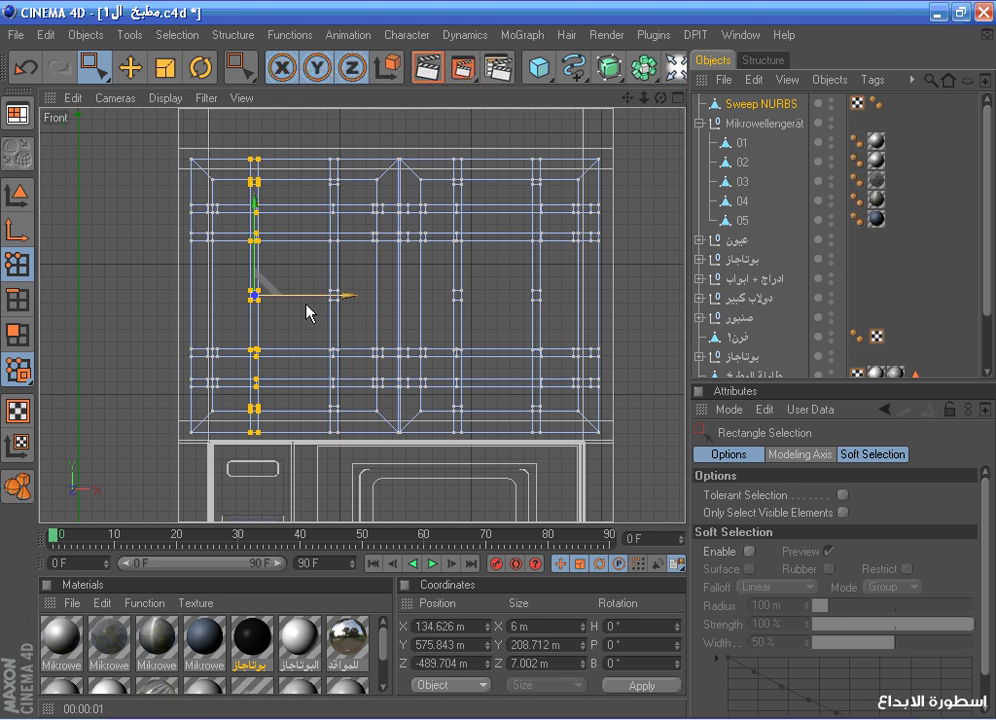
shift+drag(326, 208, 350, 440)
key(t)
mouse_move(363, 305)
mouse_down()
mouse_move(350, 300)
mouse_move(364, 300)
mouse_up()
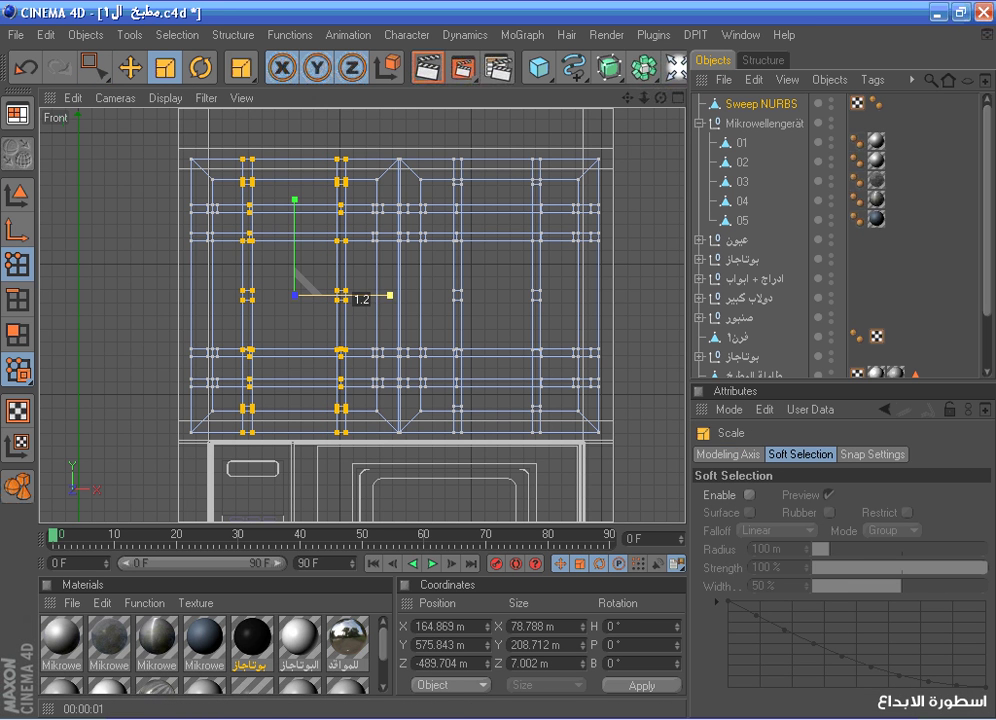
key(ctrl+z)
click(25, 67)
Move the two vertical bars of the door above the microwave's control panel outward, shifting the one nearer the middle about 4.9 m
click(94, 67)
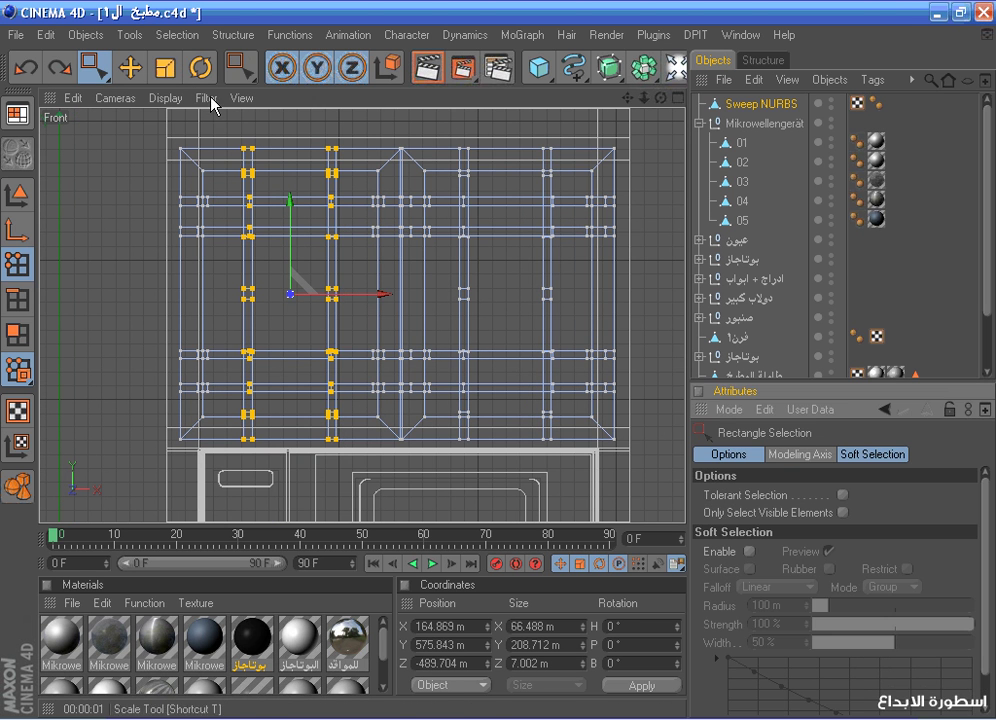
drag(240, 217, 266, 457)
drag(308, 297, 302, 297)
drag(323, 137, 347, 458)
drag(381, 291, 388, 291)
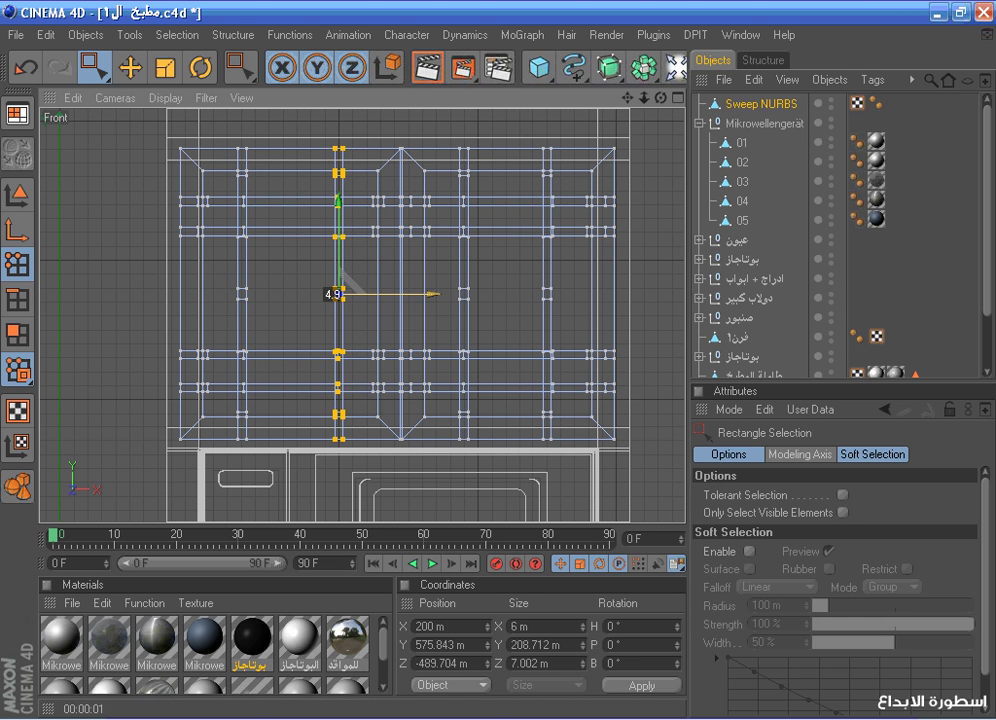
Move the other door's two vertical bars slightly outward, toward the middle and outer uprights, to widen the central lattice gap
drag(447, 135, 476, 456)
drag(508, 295, 503, 295)
drag(540, 129, 576, 473)
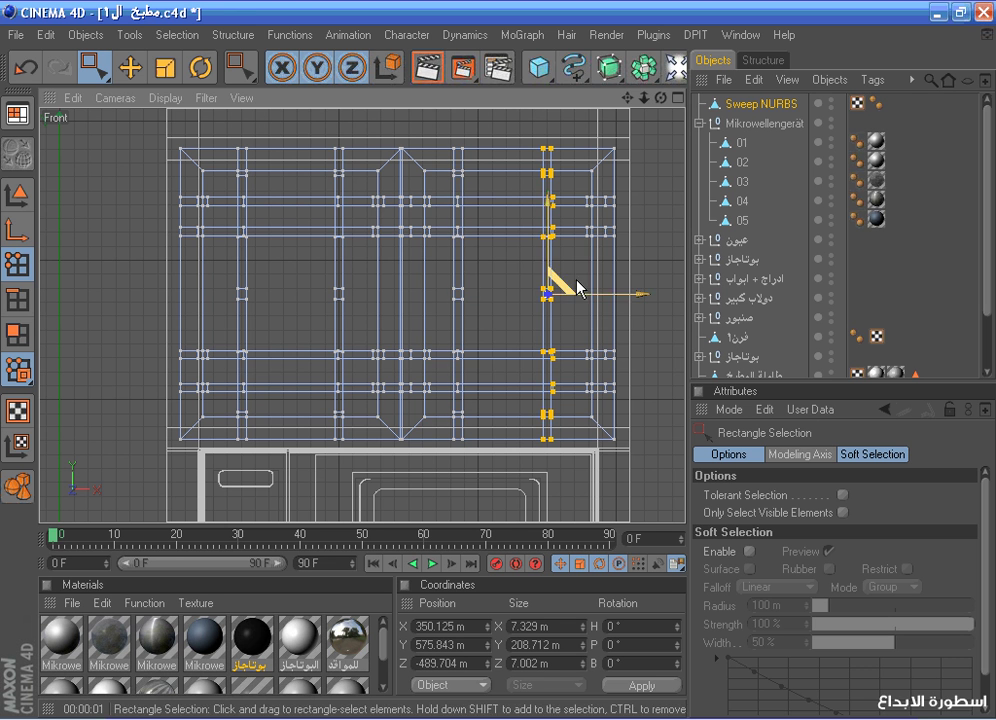
drag(596, 291, 602, 292)
Render the perspective view to examine the finished lattice doors on the tall cabinet, and return to the four-view layout
middle_click(547, 227)
middle_click(272, 207)
drag(645, 97, 677, 121)
click(13, 488)
click(429, 68)
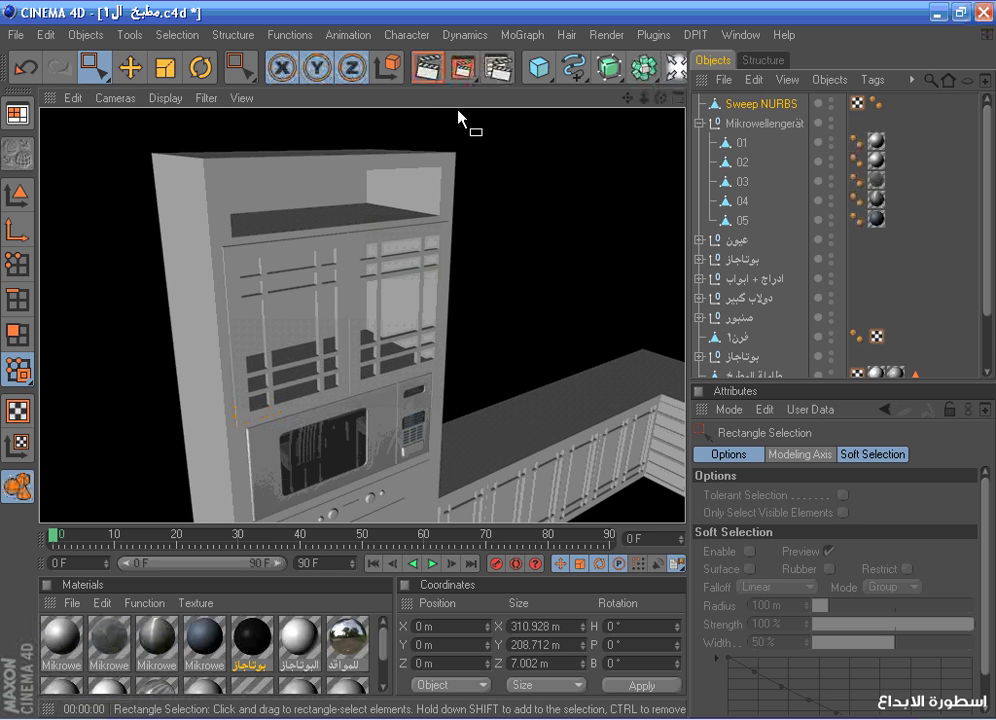
middle_click(426, 146)
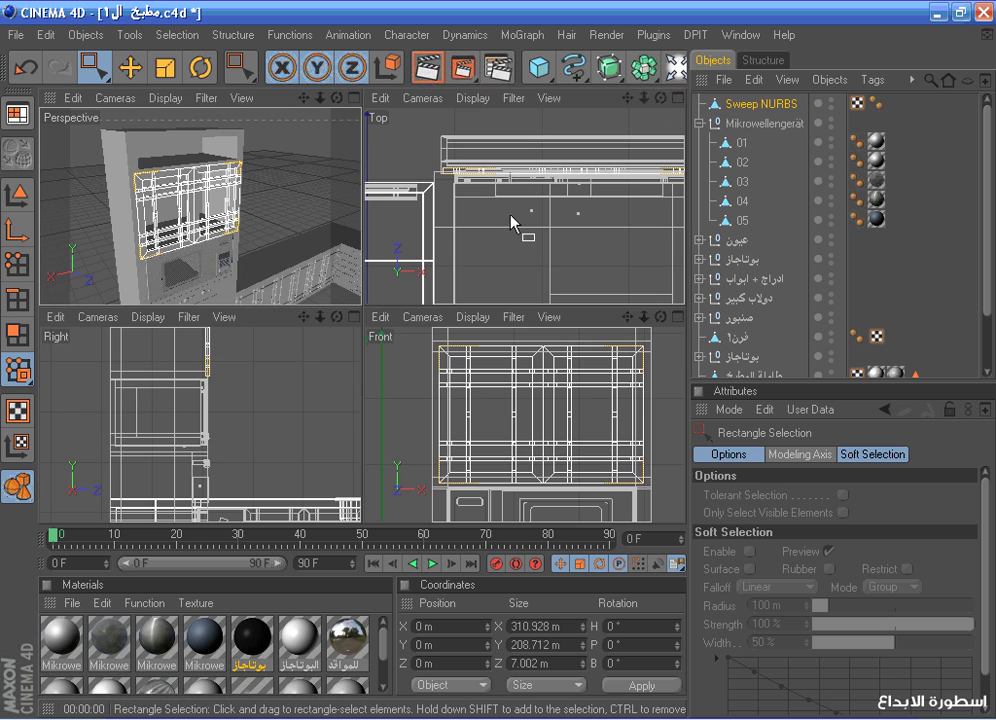
Shift the points of the double doors' outer upright above the microwave's control panel about 2.2 m inward in the front view
middle_click(519, 371)
scroll(542, 298, down, 1)
click(11, 258)
drag(173, 213, 225, 485)
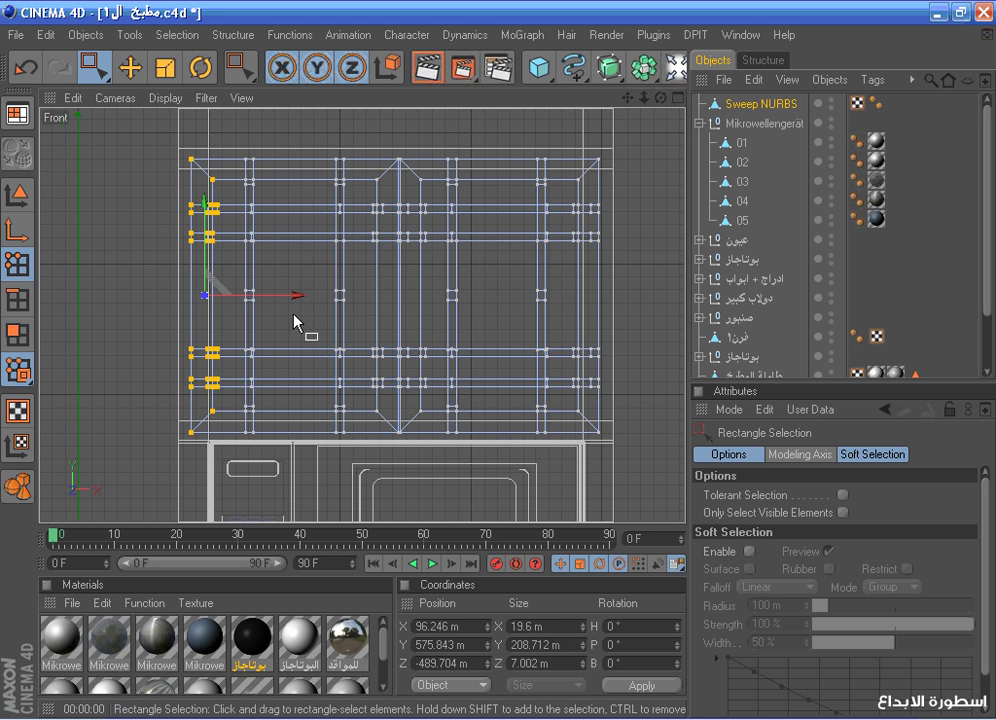
drag(280, 302, 279, 302)
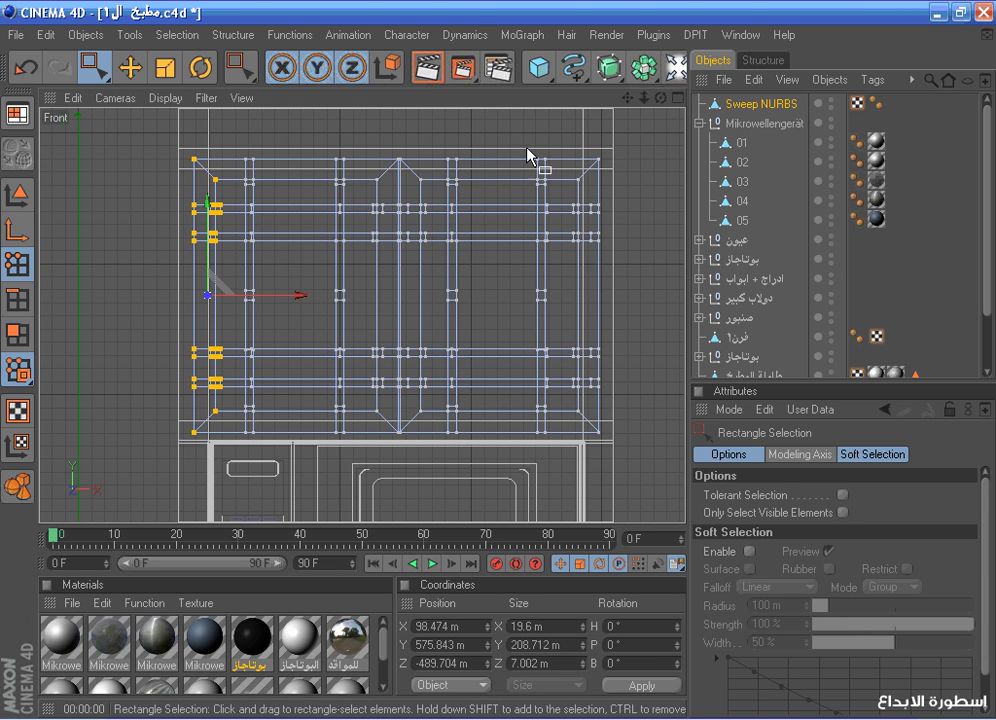
Select the opposite outer upright's points, and raise the double doors' bottom rail points 1.5 m
drag(563, 148, 613, 456)
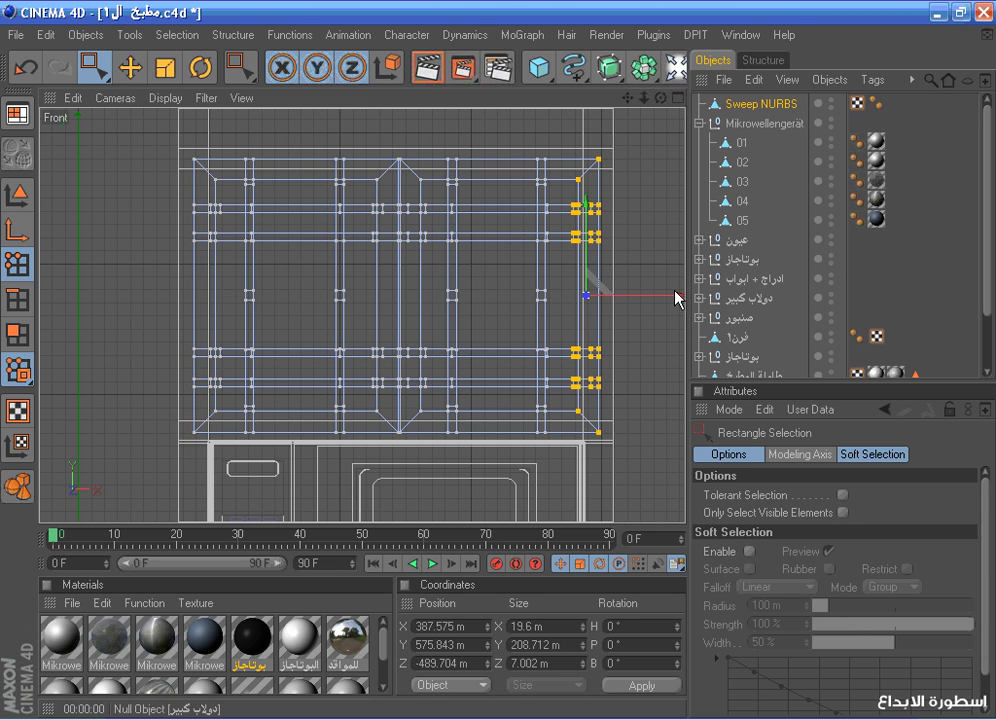
drag(638, 296, 638, 296)
drag(150, 479, 640, 404)
drag(400, 365, 400, 363)
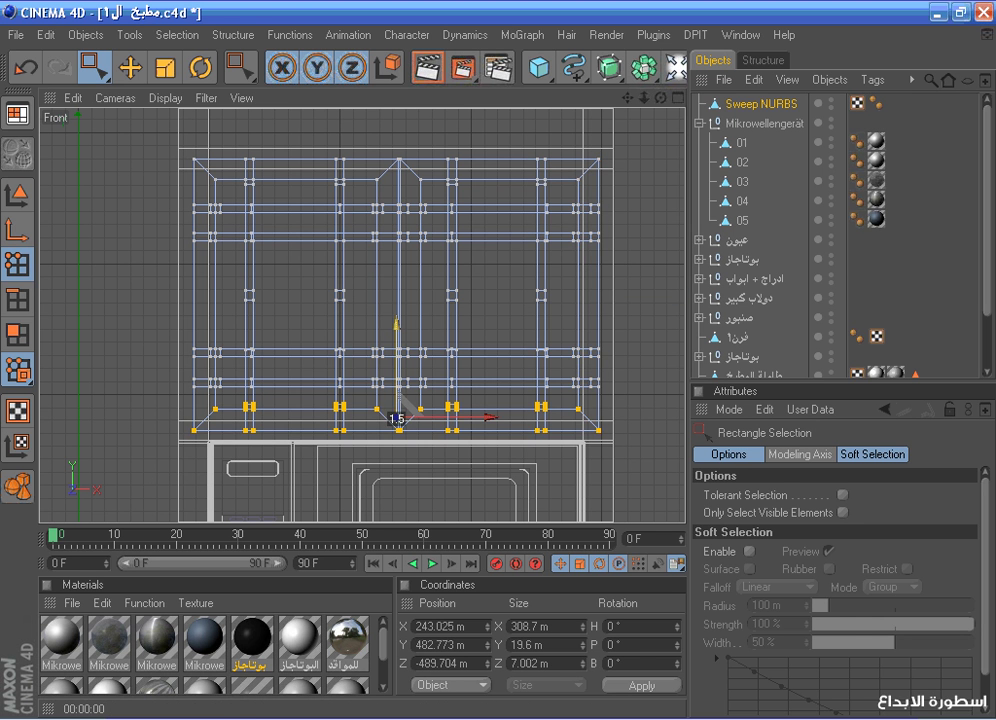
Return to model editing in the perspective view and centre the double doors' axis on their geometry
middle_click(394, 341)
scroll(293, 183, down, 2)
click(17, 486)
click(131, 68)
click(233, 34)
mouse_move(262, 82)
click(470, 104)
Rename the double doors object ابواب and the microwave group مايكرويف
double_click(770, 104)
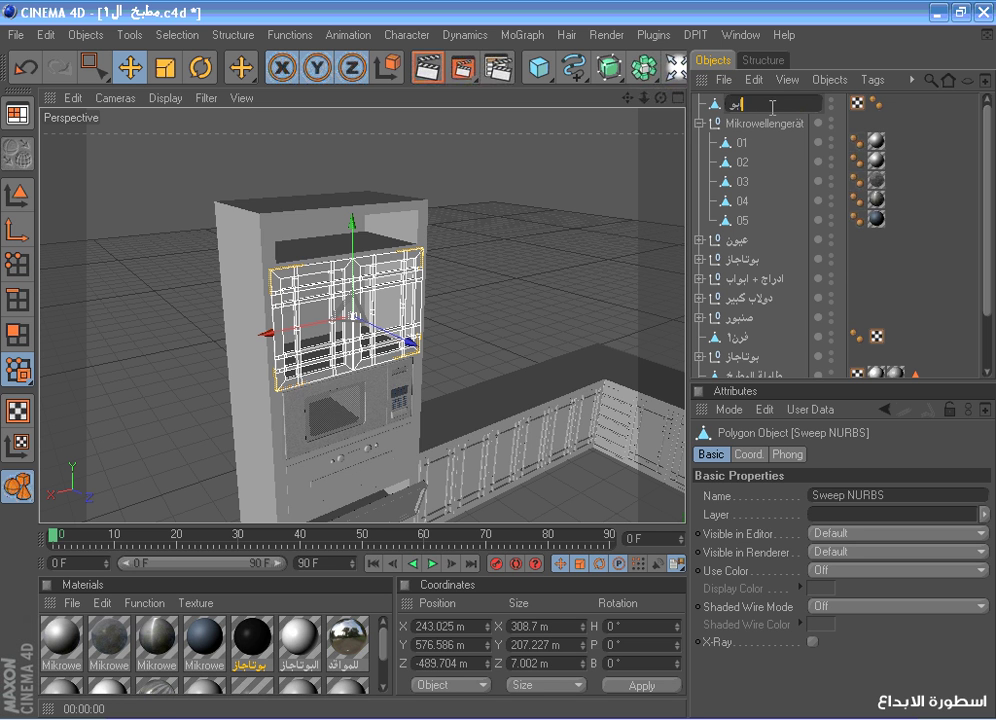
key(Return)
click(773, 125)
click(699, 123)
double_click(765, 123)
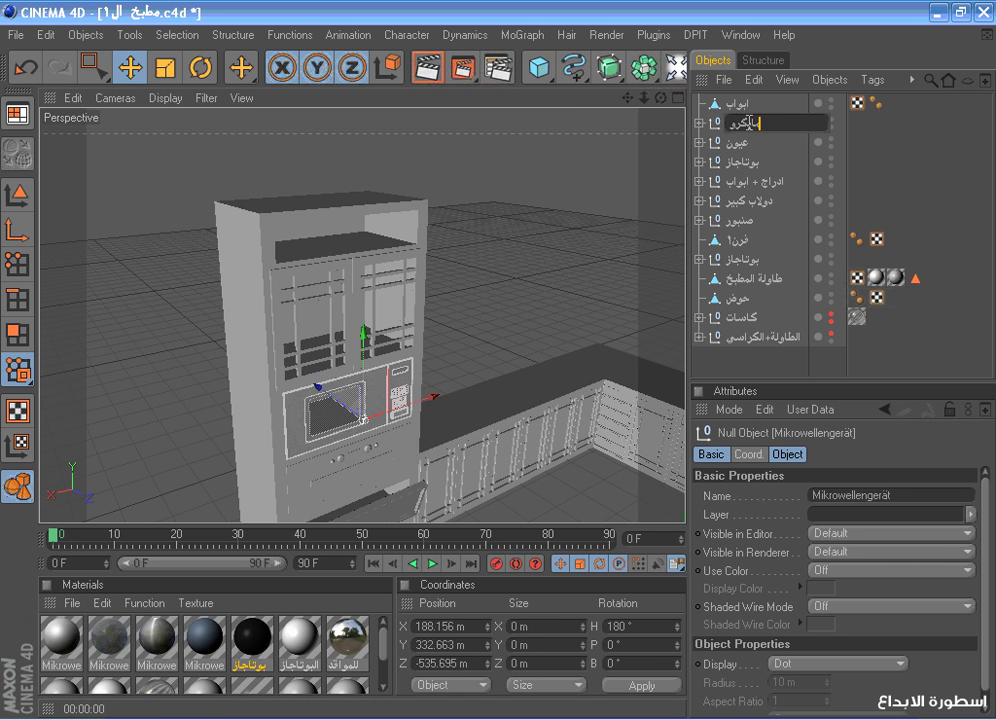
text(مايكرويف)
key(Return)
Group the oven knobs object عيون with the بوتاجاز object directly below it in the hierarchy
click(737, 142)
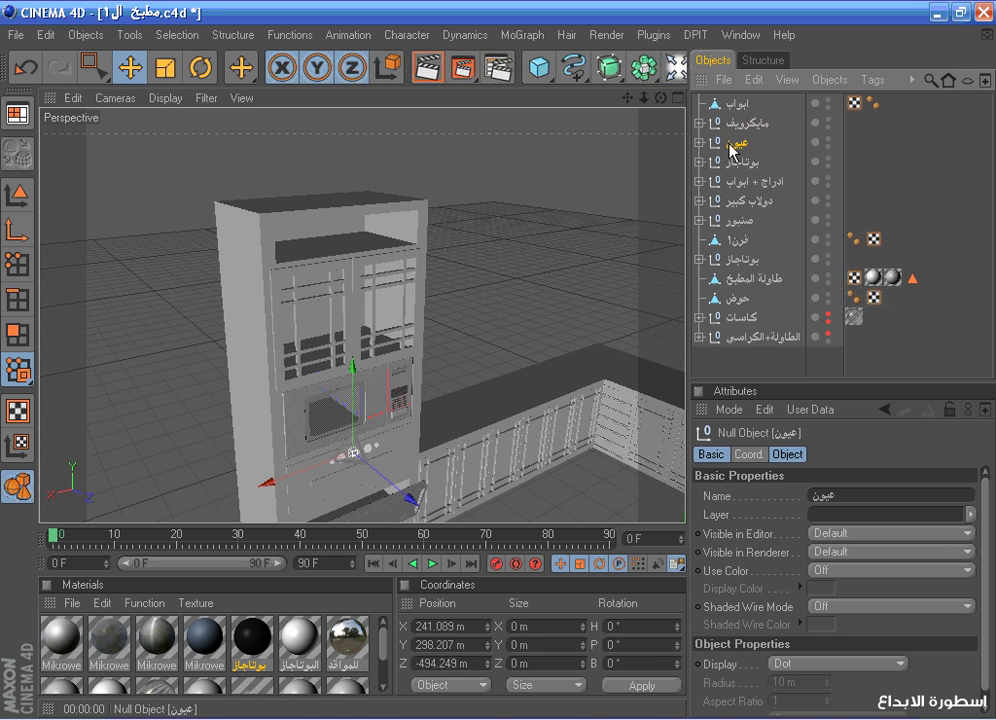
drag(627, 97, 565, 125)
click(731, 163)
ctrl+click(762, 143)
right_click(735, 160)
click(762, 522)
Add a rectangle spline and set its plane to XZ in the top view
drag(540, 75, 808, 156)
middle_click(604, 172)
middle_click(600, 164)
scroll(603, 266, down, 4)
drag(628, 98, 476, 164)
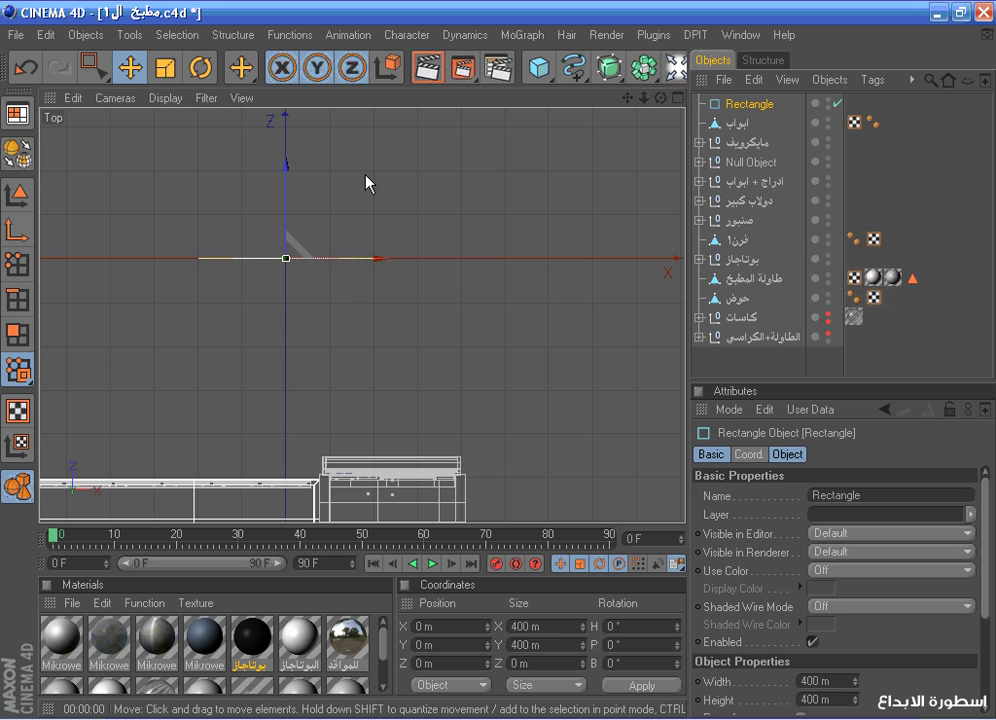
click(787, 454)
click(830, 563)
click(834, 631)
Move the rectangle spline to the tall cabinet's front, at about X 256 m and Z -427 m
drag(300, 205, 285, 354)
scroll(386, 335, up, 3)
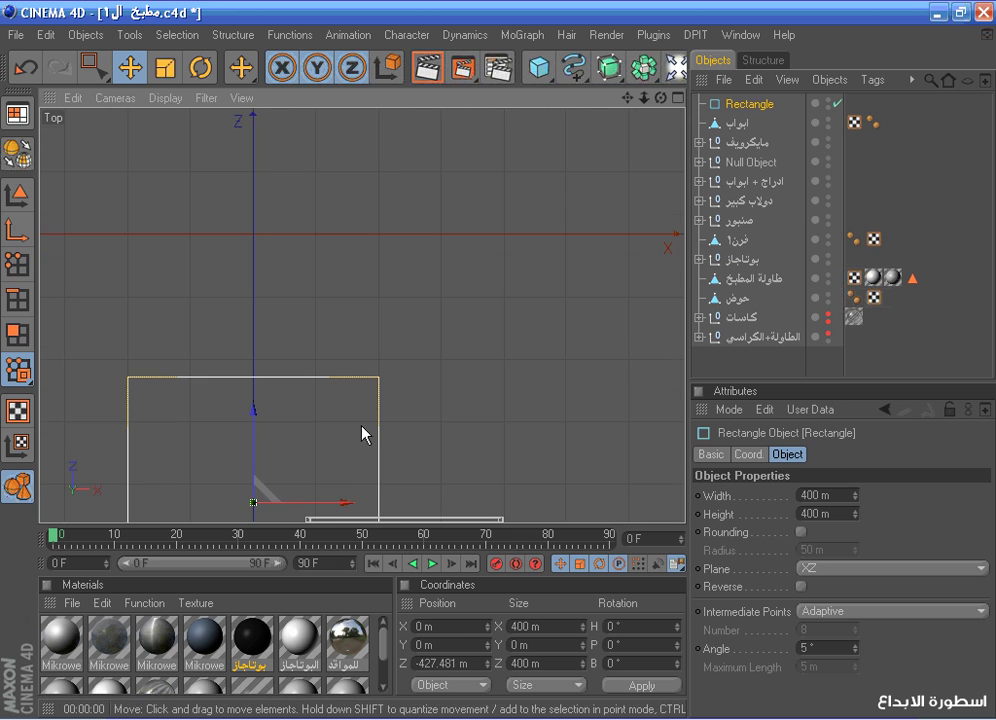
drag(328, 503, 504, 503)
drag(627, 99, 617, 4)
scroll(789, 132, up, 2)
scroll(499, 152, up, 3)
drag(520, 245, 494, 245)
Set the rectangle to 262 m wide and 28 m high, centred on the cabinet at about X 242 m
drag(855, 494, 789, 494)
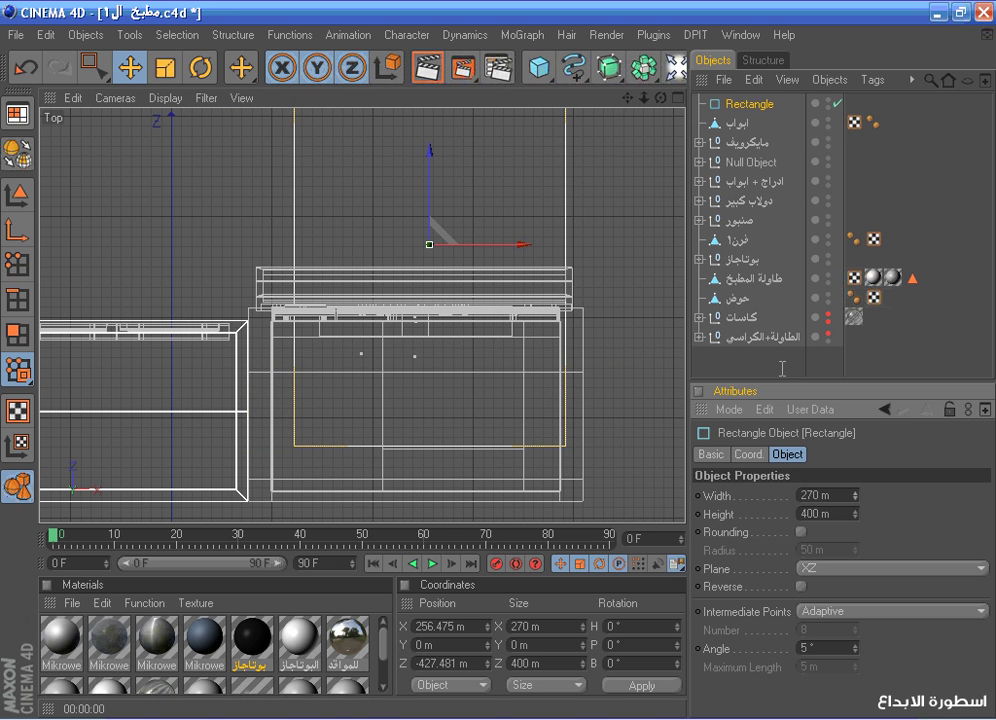
mouse_move(519, 255)
mouse_down()
mouse_move(455, 245)
mouse_move(508, 244)
mouse_up()
drag(855, 500, 857, 550)
Place the rectangle against the oven front just below the knobs, at about Y 284 m and Z -488 m
middle_click(389, 237)
middle_click(251, 378)
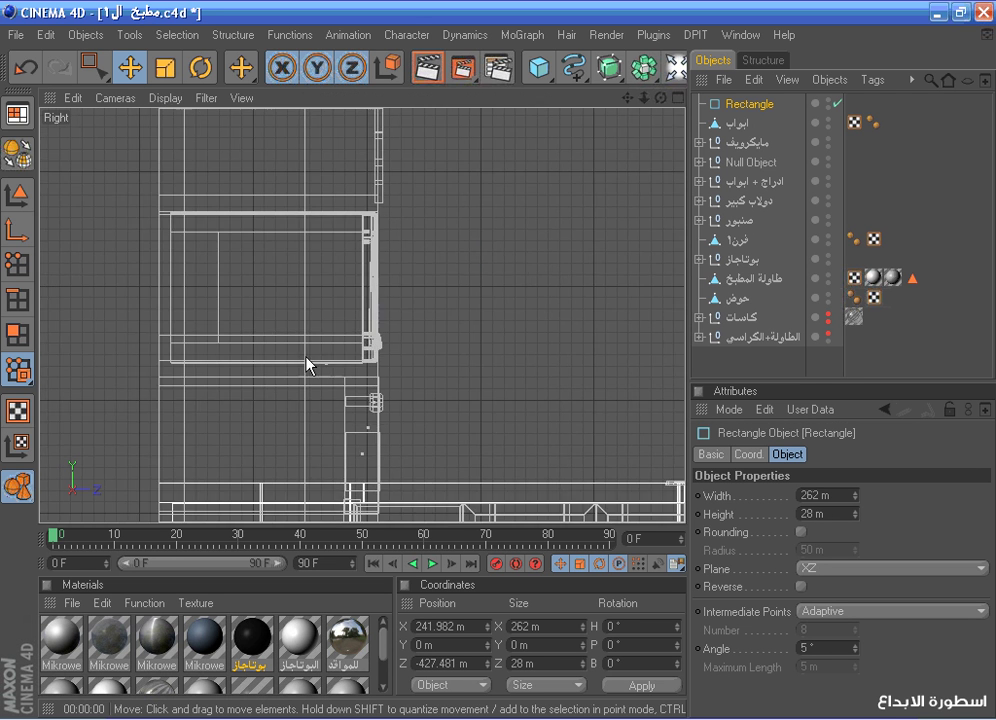
scroll(335, 350, down, 3)
drag(400, 411, 400, 207)
scroll(420, 316, up, 2)
scroll(422, 323, up, 5)
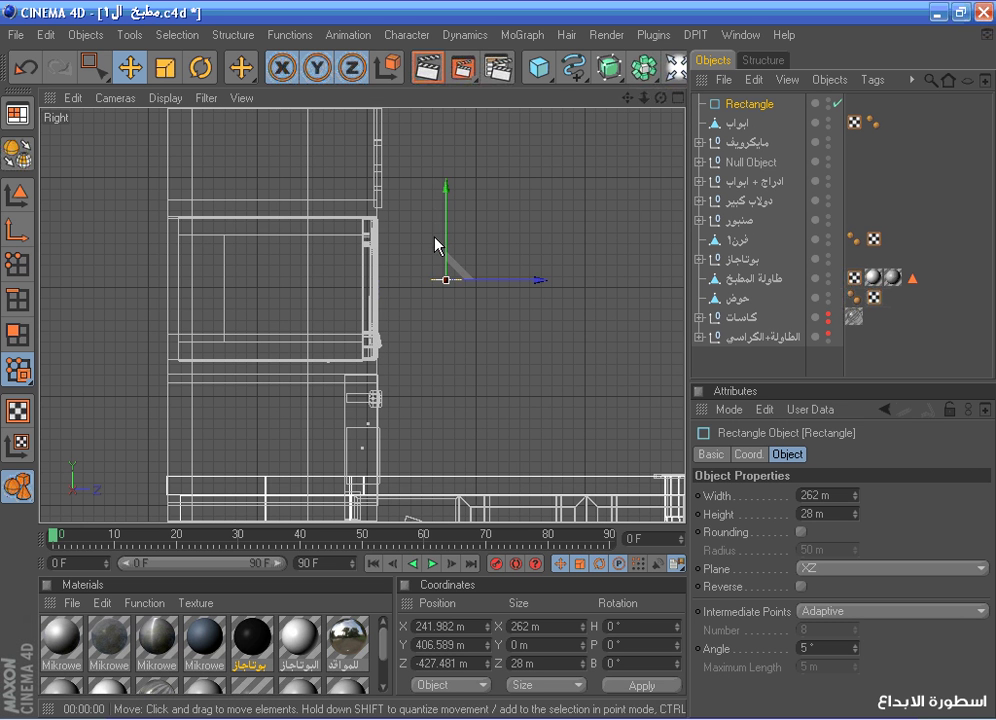
drag(447, 236, 447, 347)
drag(498, 411, 421, 412)
Set the rectangle's height to 26 m and reduce its width slightly to fit within the oven front
middle_click(495, 285)
middle_click(298, 186)
alt+right_drag(298, 186, 636, 131)
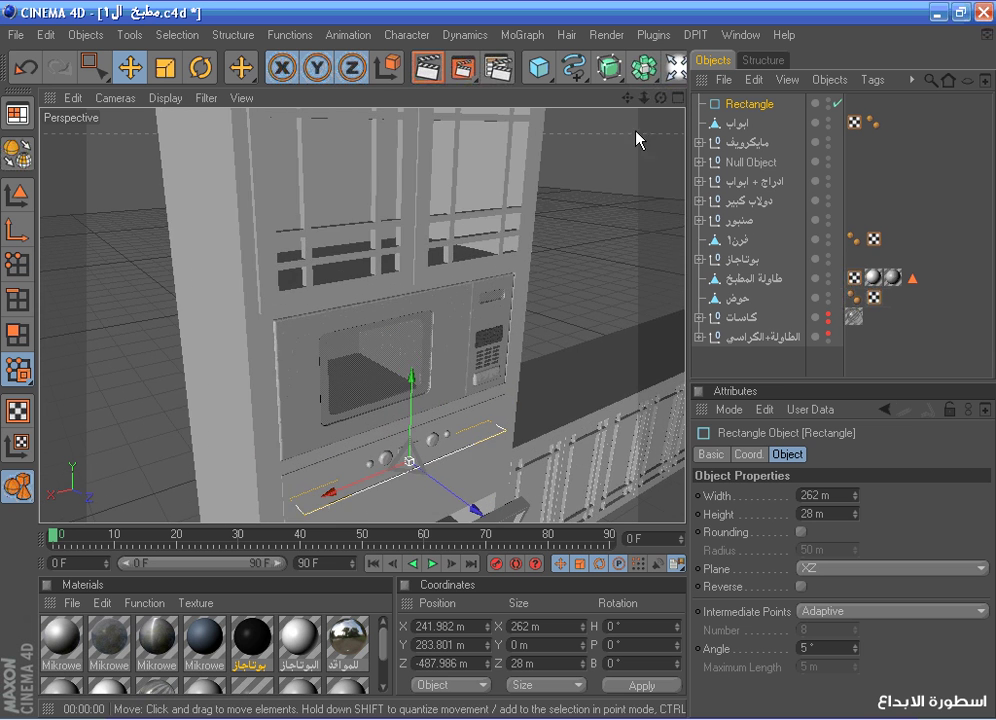
alt+drag(637, 139, 574, 231)
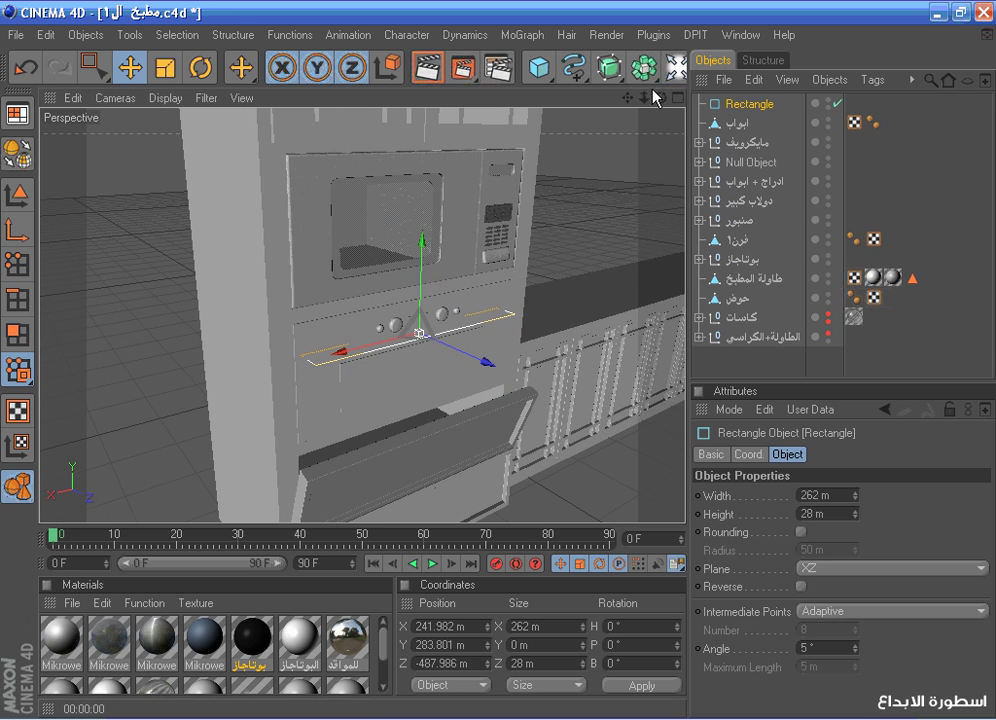
mouse_move(661, 98)
mouse_down()
mouse_move(652, 52)
mouse_move(642, 58)
mouse_move(650, 118)
mouse_up()
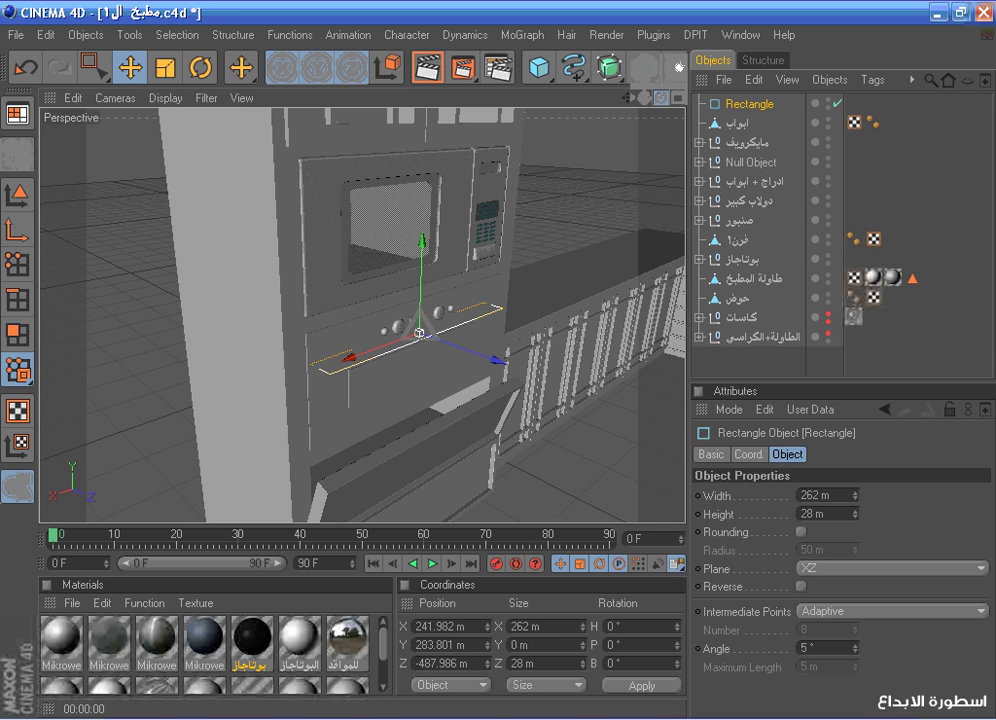
click(855, 517)
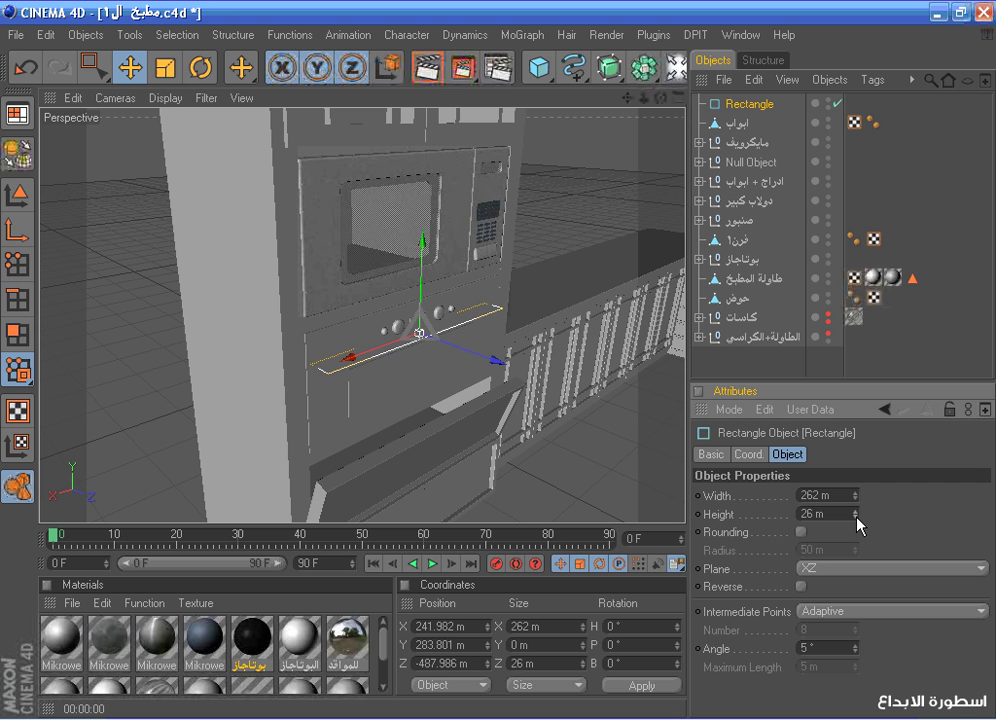
drag(855, 497, 854, 505)
Sweep a new square rectangle profile of about 5 m along the first rectangle with Sweep NURBS to form the oven handle
drag(573, 67, 835, 153)
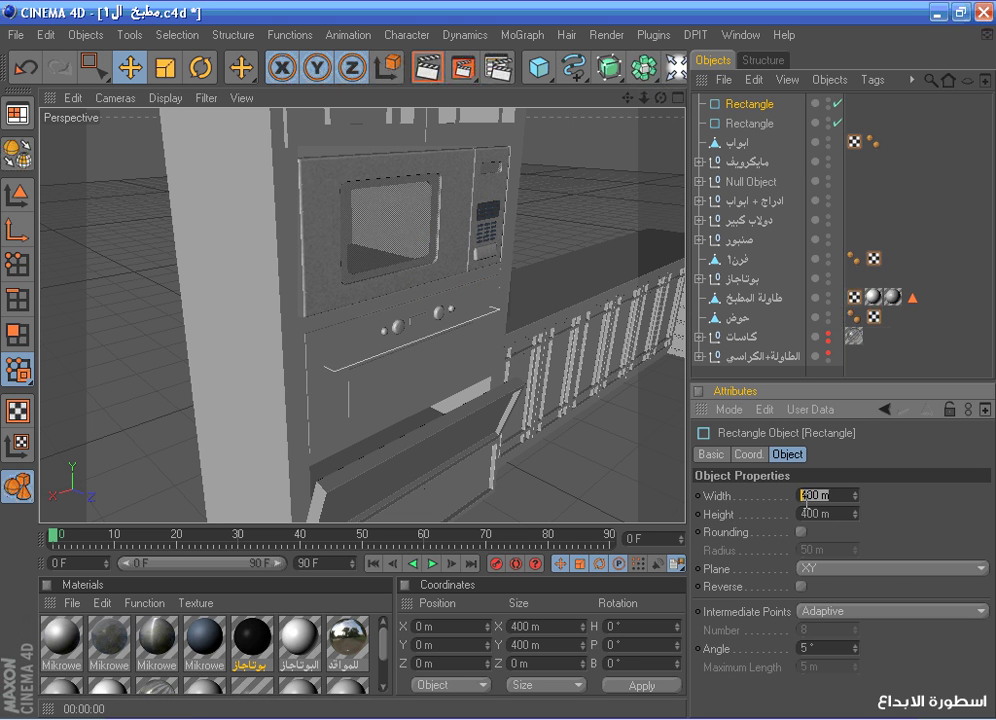
drag(609, 67, 667, 156)
drag(785, 130, 760, 104)
scroll(646, 152, up, 4)
mouse_move(661, 98)
mouse_down()
mouse_move(642, 88)
mouse_move(660, 92)
mouse_up()
Convert the handle's Sweep NURBS into a single polygon object and centre its axis
click(729, 106)
click(28, 140)
click(233, 34)
mouse_move(240, 85)
click(458, 112)
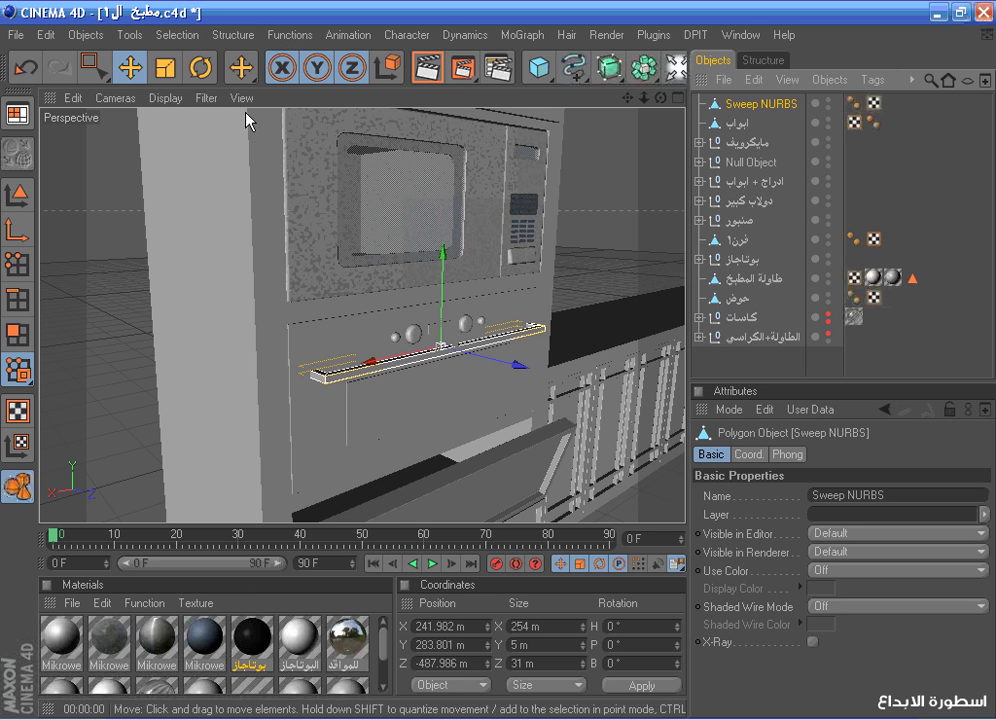
Push the handle about 2.8 m back toward the oven front and save the project
scroll(529, 193, up, 3)
mouse_move(661, 98)
mouse_down()
mouse_move(643, 91)
mouse_move(685, 108)
mouse_move(629, 111)
mouse_move(661, 98)
mouse_up()
drag(538, 387, 532, 385)
drag(660, 98, 89, 116)
scroll(573, 156, down, 6)
click(16, 35)
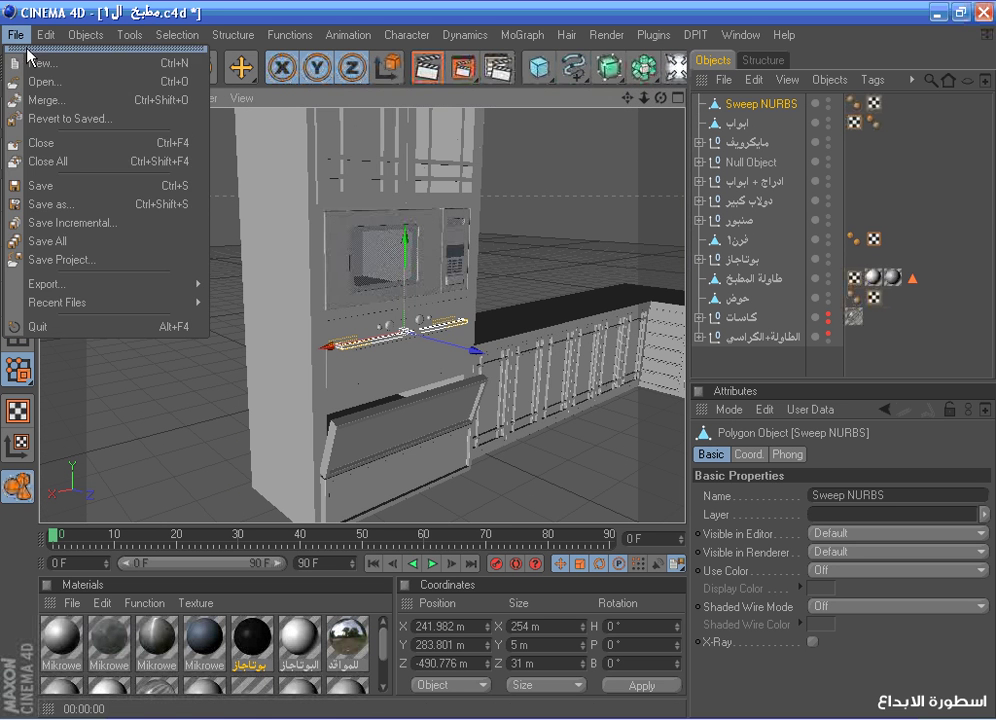
click(42, 184)
Rename the handle object مقبض and place it inside the oven's Null Object group
click(750, 106)
double_click(750, 107)
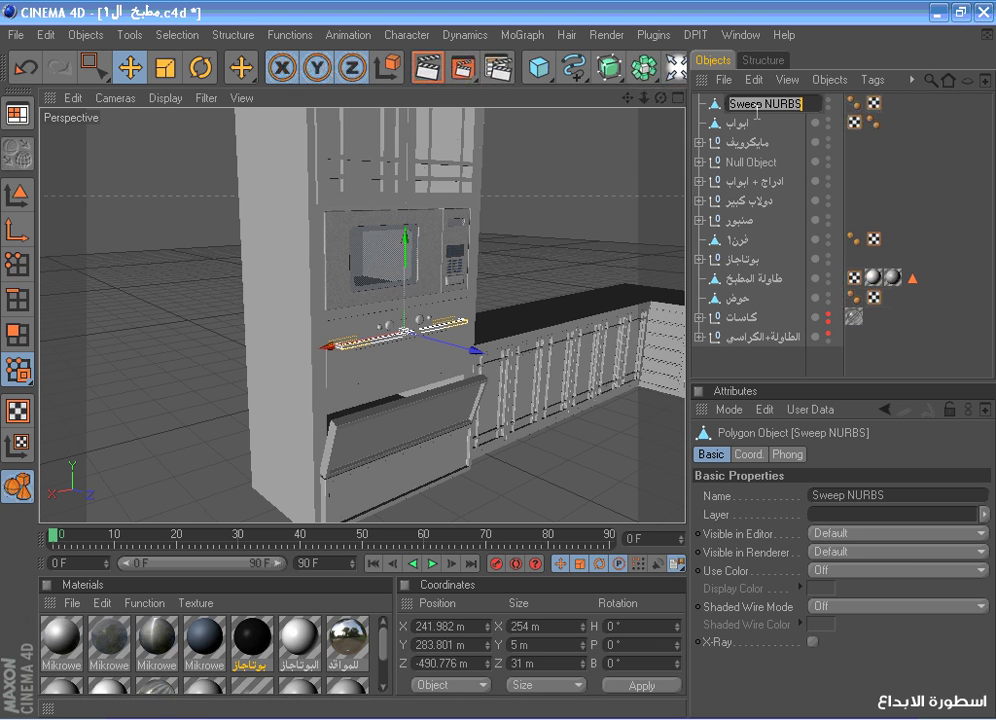
key(Return)
click(750, 162)
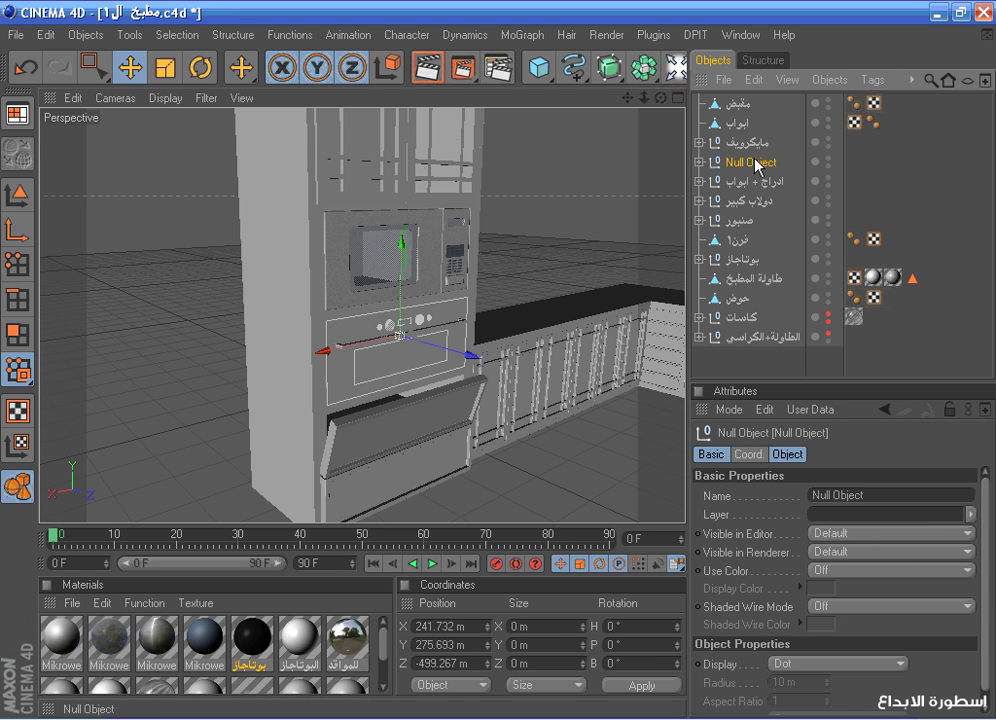
drag(741, 162, 747, 162)
click(700, 143)
Rename the oven's Null Object group فرن٢
click(741, 145)
double_click(740, 145)
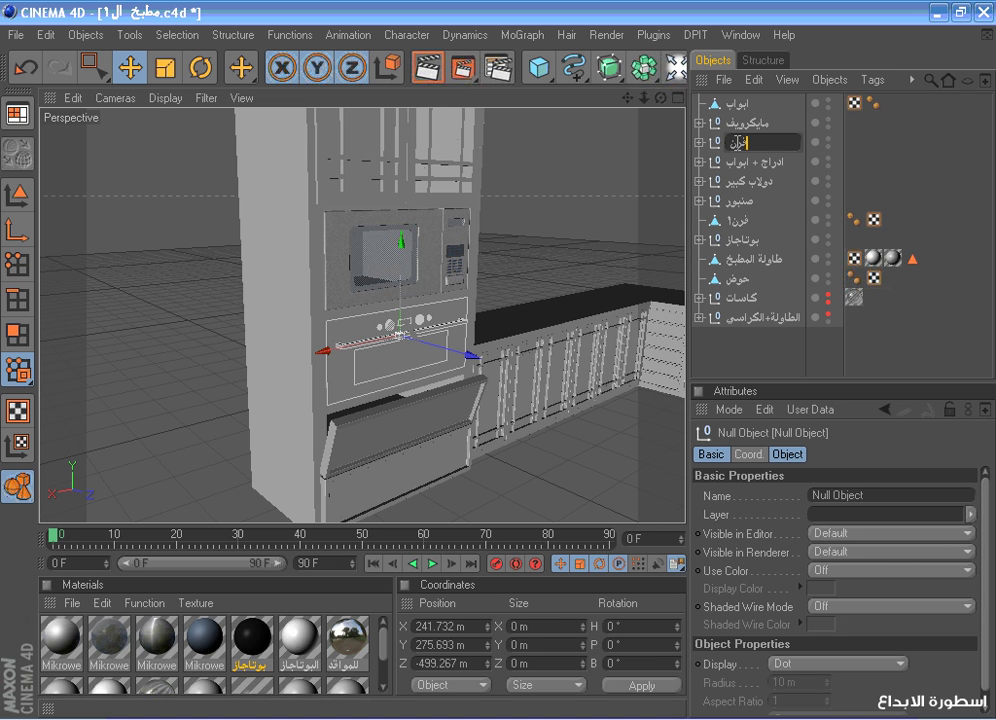
key(Return)
Add a cube and move it back over the counter run beside the tall cabinet in the top view
scroll(658, 154, down, 4)
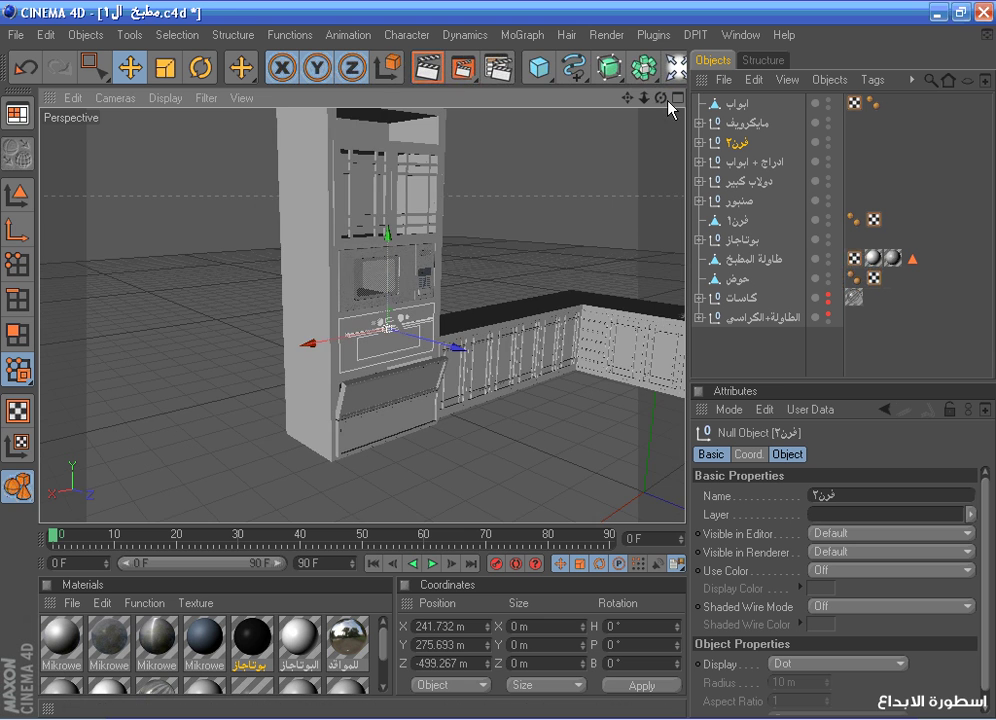
drag(661, 97, 607, 114)
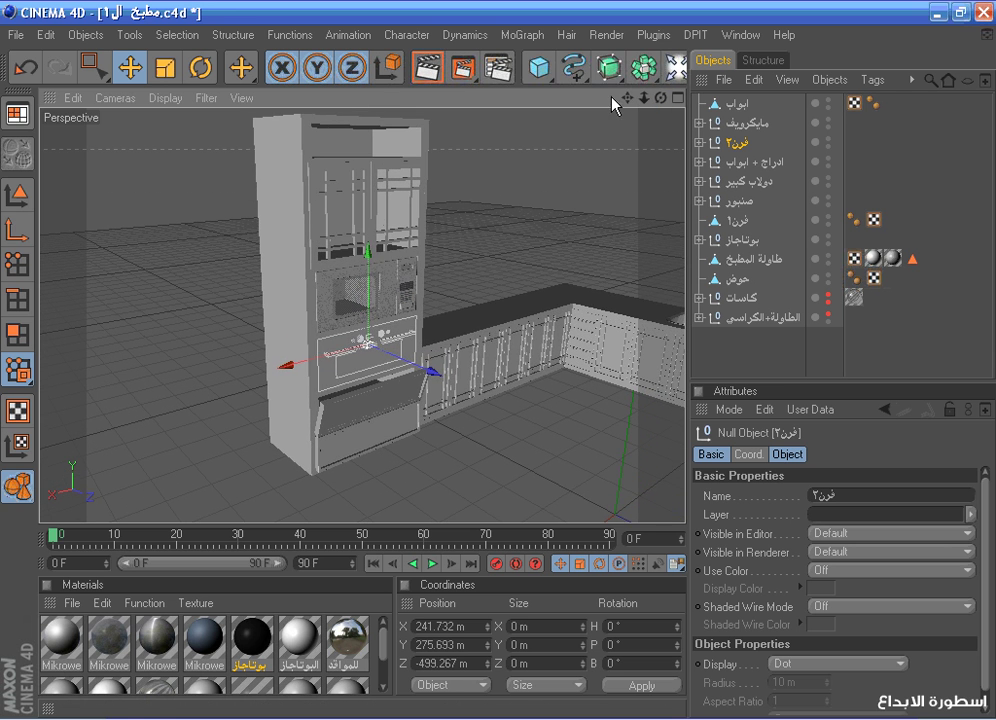
click(540, 68)
click(678, 98)
click(678, 98)
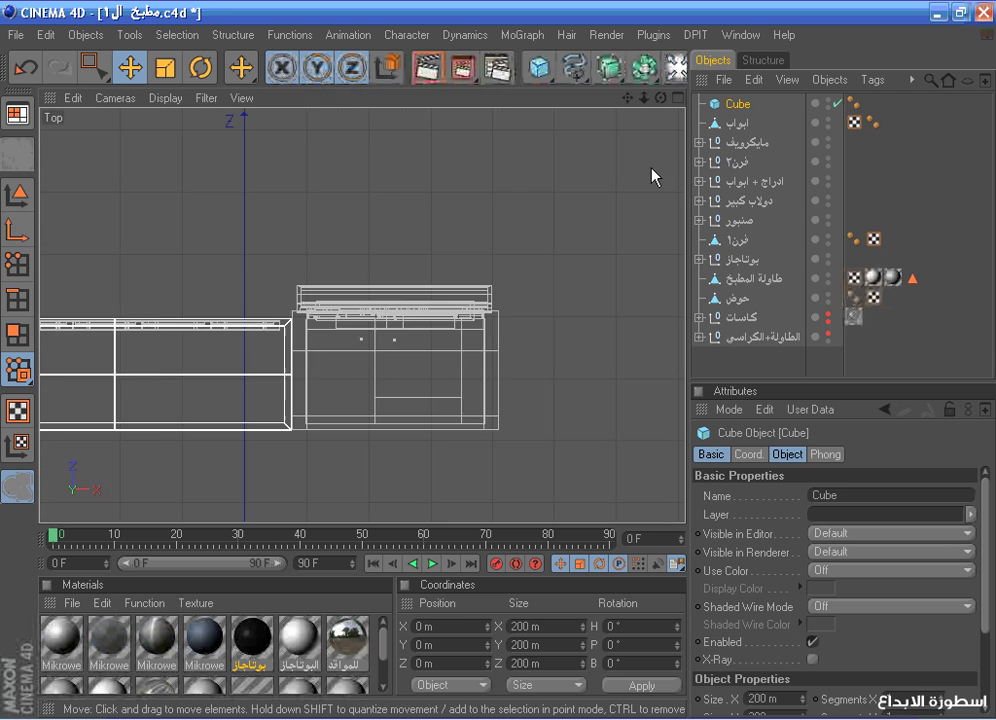
scroll(650, 177, down, 5)
drag(300, 116, 287, 313)
Match the cube to the counter's depth, about 183 m deep at about Z -592 m
scroll(298, 216, up, 3)
scroll(540, 162, up, 3)
drag(627, 98, 554, 230)
scroll(550, 231, up, 2)
drag(383, 239, 383, 273)
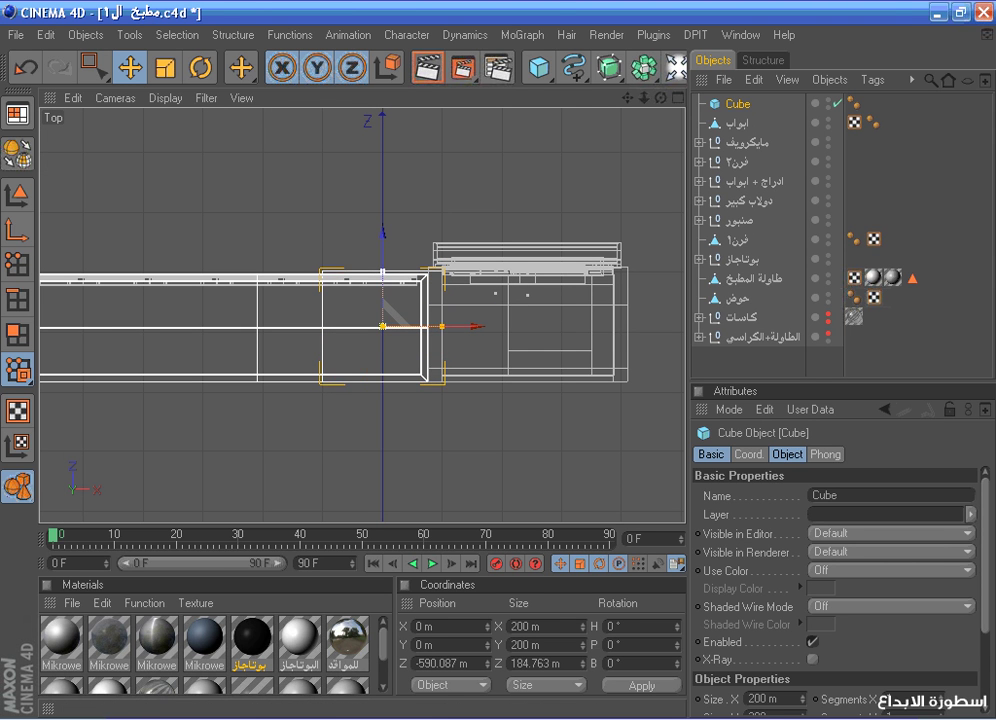
drag(383, 243, 383, 244)
Raise the cube in the right view to the tall cabinet's upper section, at about Y 650 m
middle_click(433, 254)
middle_click(245, 413)
scroll(369, 410, down, 2)
drag(322, 449, 322, 258)
scroll(418, 312, down, 1)
scroll(416, 304, down, 1)
drag(628, 98, 662, 121)
drag(363, 262, 363, 133)
Slide the cube about 25 m along X in the top view so its side meets the tall cabinet
scroll(446, 272, down, 2)
middle_click(446, 272)
middle_click(328, 229)
drag(661, 98, 594, 93)
middle_click(598, 165)
middle_click(595, 169)
scroll(525, 336, up, 3)
drag(494, 338, 466, 338)
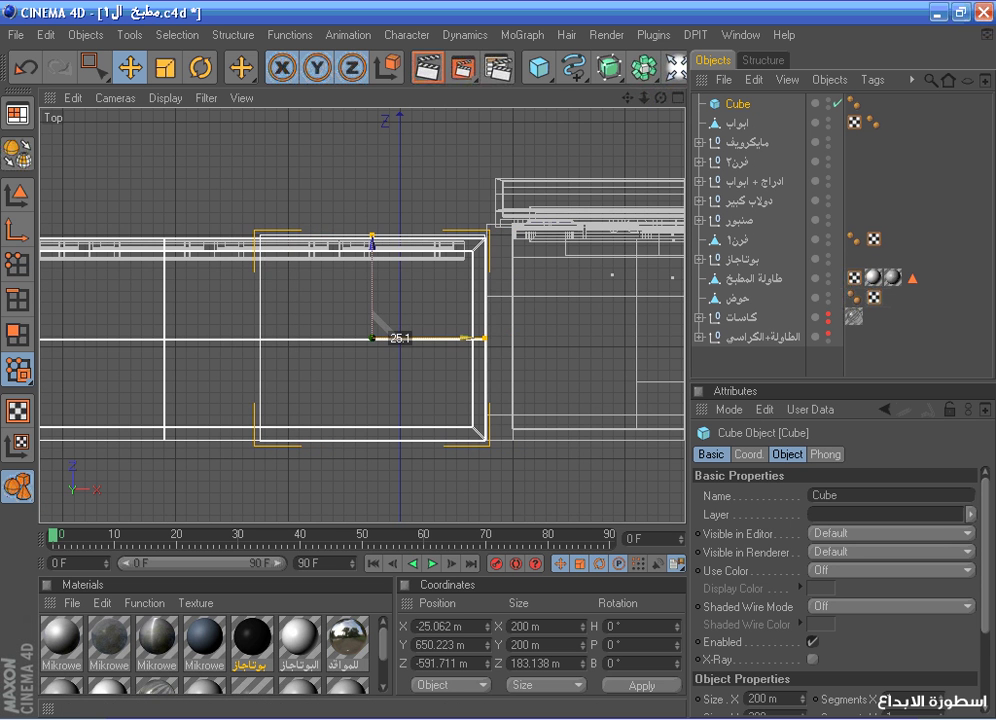
Widen the cube to about 463 m in the front view and move it away from the tall cabinet to about X -260 m
middle_click(482, 347)
middle_click(300, 369)
scroll(300, 369, down, 3)
middle_click(557, 388)
middle_click(557, 388)
scroll(540, 166, down, 4)
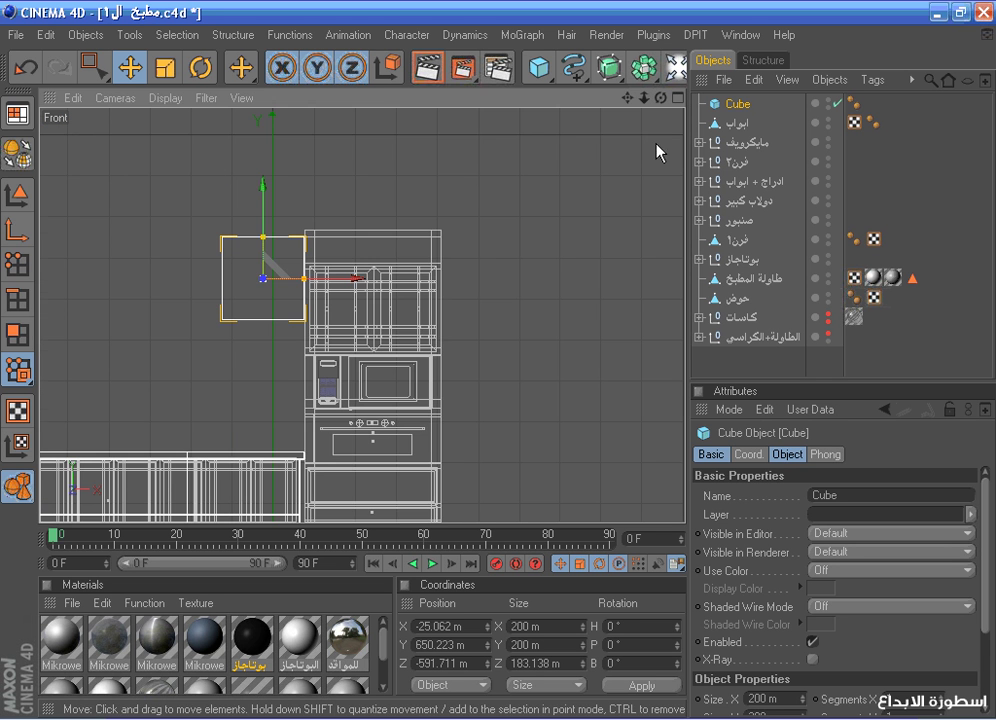
drag(628, 97, 872, 97)
drag(549, 278, 603, 277)
drag(602, 278, 504, 279)
Adjust the cube's height to about 233 m and its vertical position to about Y 650 m
drag(413, 212, 413, 208)
drag(410, 275, 411, 188)
middle_click(337, 328)
middle_click(338, 345)
drag(366, 121, 366, 129)
drag(366, 212, 366, 213)
Widen the cube further in the front view until its side reaches the tall cabinet
middle_click(386, 132)
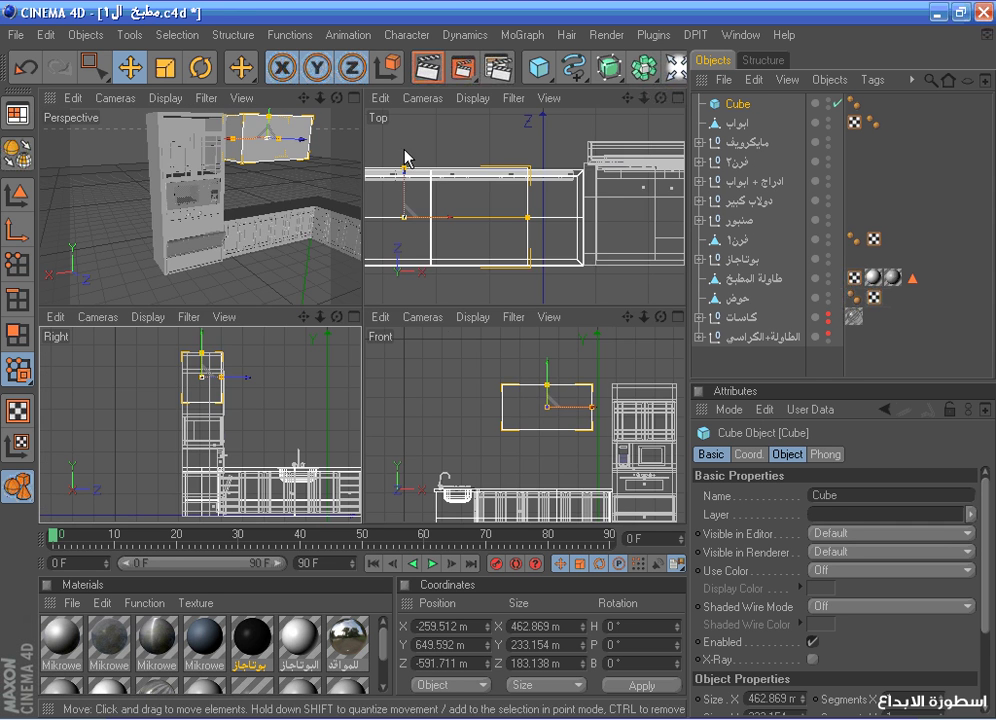
middle_click(460, 336)
drag(505, 278, 546, 277)
Fit the cube's width to about 639 m at about X -244 m, with one side against the tall cabinet
scroll(507, 289, down, 3)
middle_click(433, 274)
middle_click(478, 218)
scroll(462, 216, down, 3)
drag(628, 98, 812, 99)
scroll(577, 336, up, 1)
drag(634, 329, 639, 330)
drag(540, 329, 538, 329)
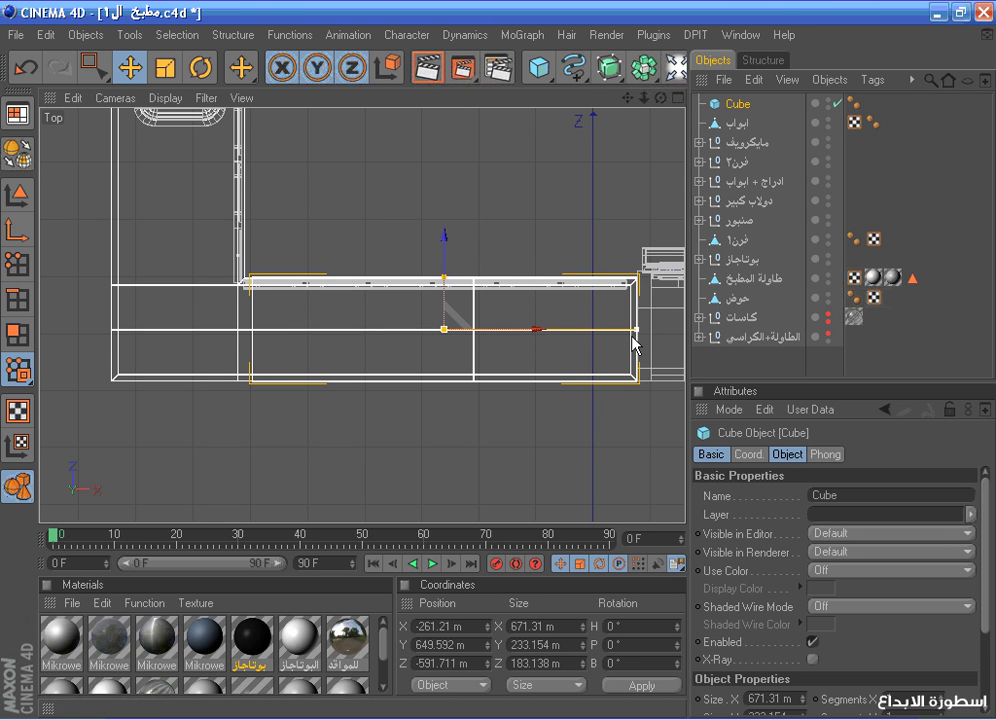
drag(636, 329, 622, 329)
drag(540, 330, 547, 329)
drag(625, 331, 637, 330)
Divide the cube into 5 segments along X
scroll(623, 330, up, 2)
middle_click(592, 200)
middle_click(335, 193)
drag(628, 99, 576, 237)
drag(661, 103, 640, 340)
click(787, 454)
click(941, 494)
click(941, 494)
click(941, 493)
click(941, 493)
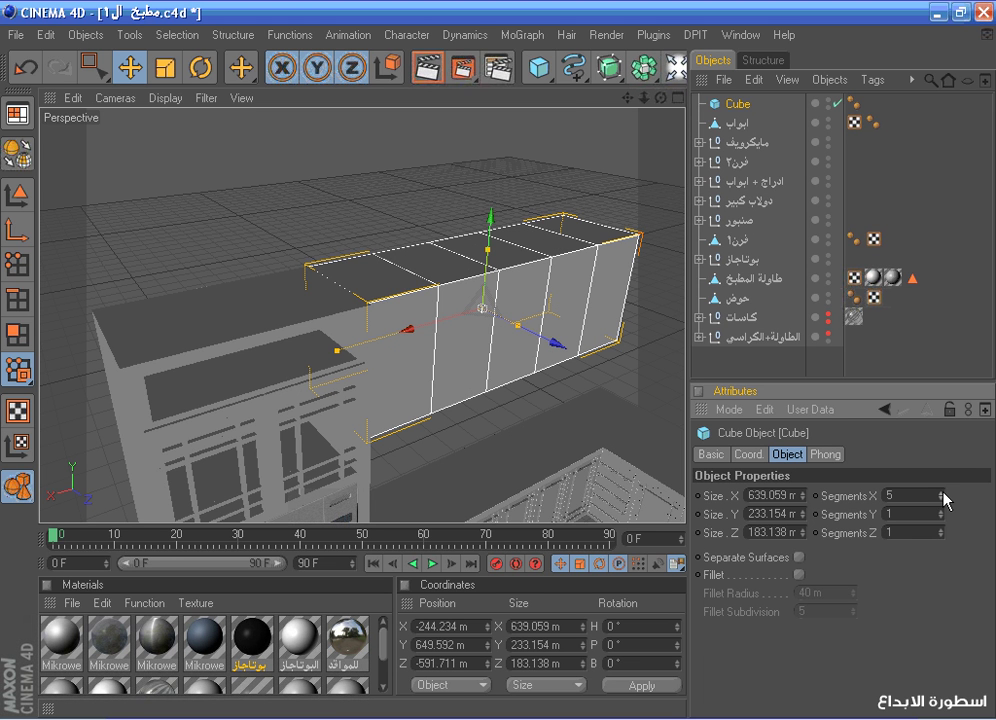
Divide the cube into 3 segments along Y, with 1 segment along Z
click(940, 529)
click(941, 535)
click(942, 511)
click(942, 511)
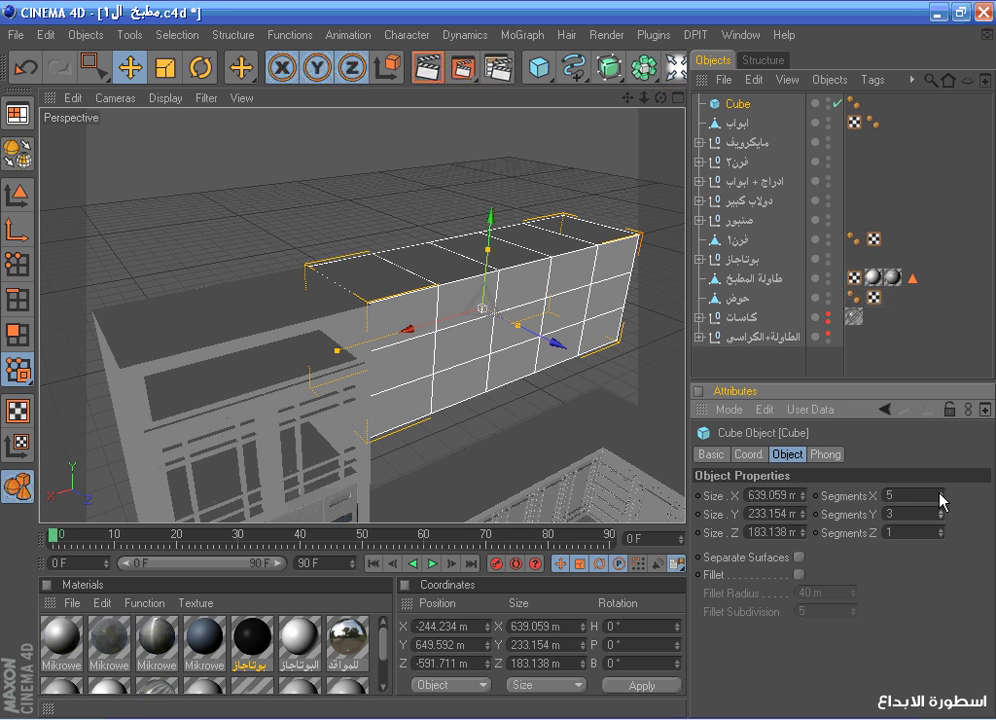
Increase the cube's X segments to 7 and convert it into an editable polygon object
drag(660, 98, 578, 235)
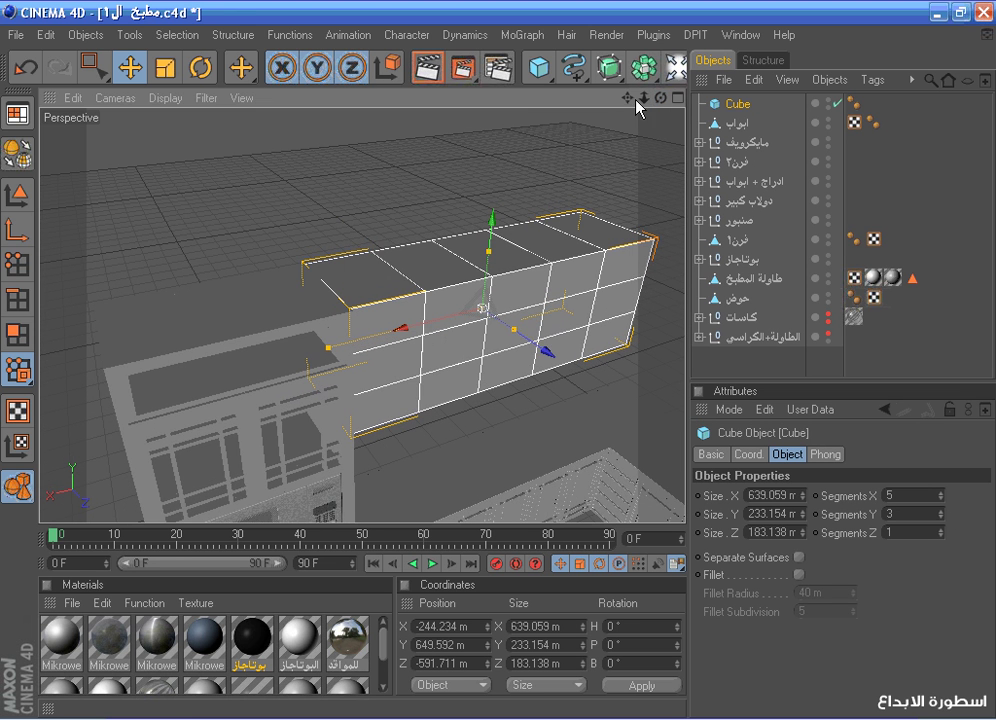
drag(626, 98, 600, 250)
click(941, 492)
click(941, 492)
click(17, 155)
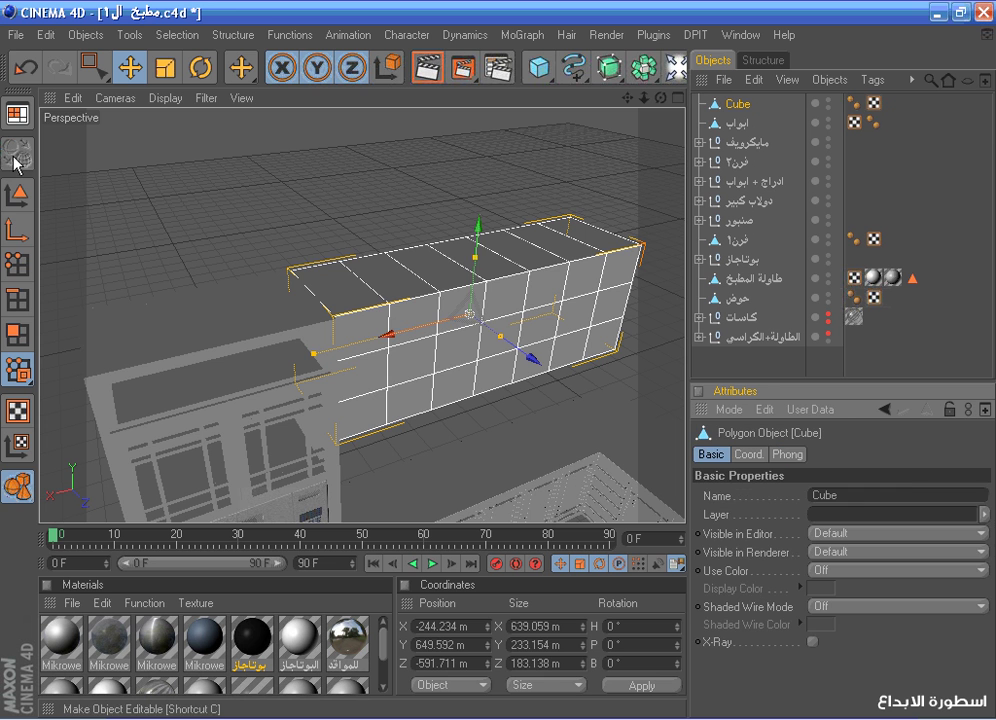
Move the cube's last inner edge loop beside the tall cabinet to about X 302 m in the top view
click(17, 298)
middle_click(373, 200)
middle_click(530, 196)
click(333, 492)
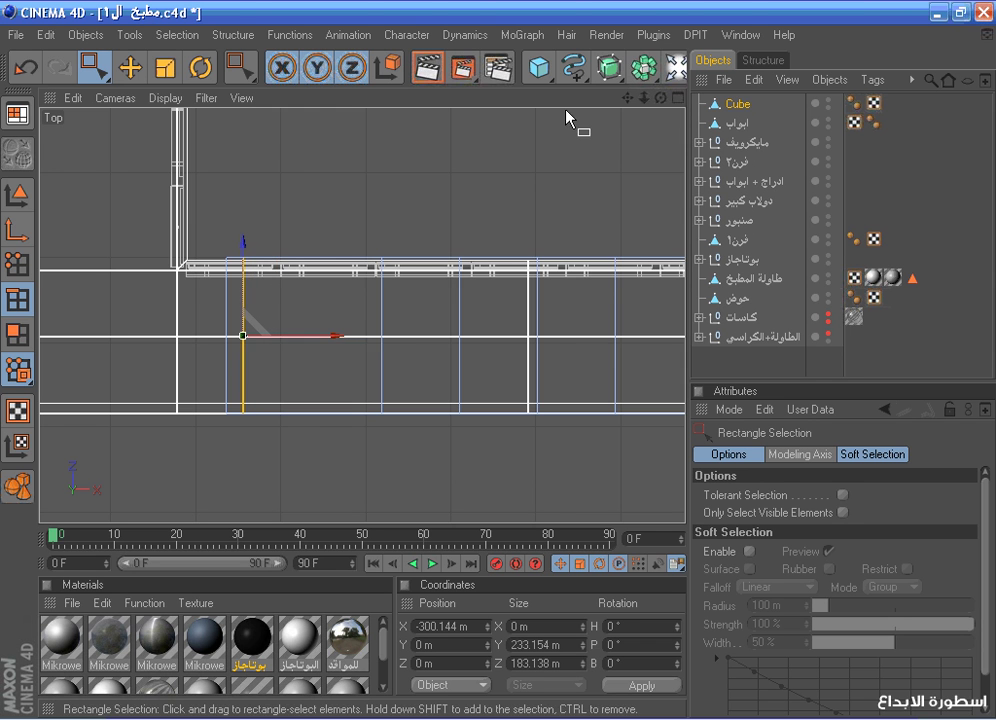
drag(628, 98, 346, 87)
click(410, 289)
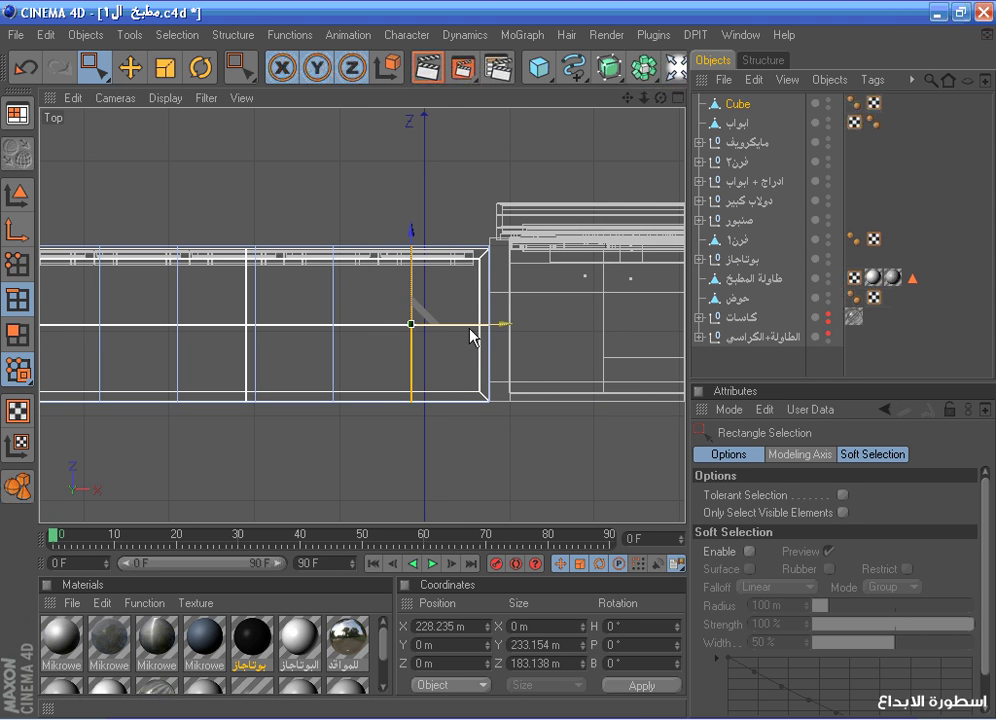
scroll(467, 282, down, 2)
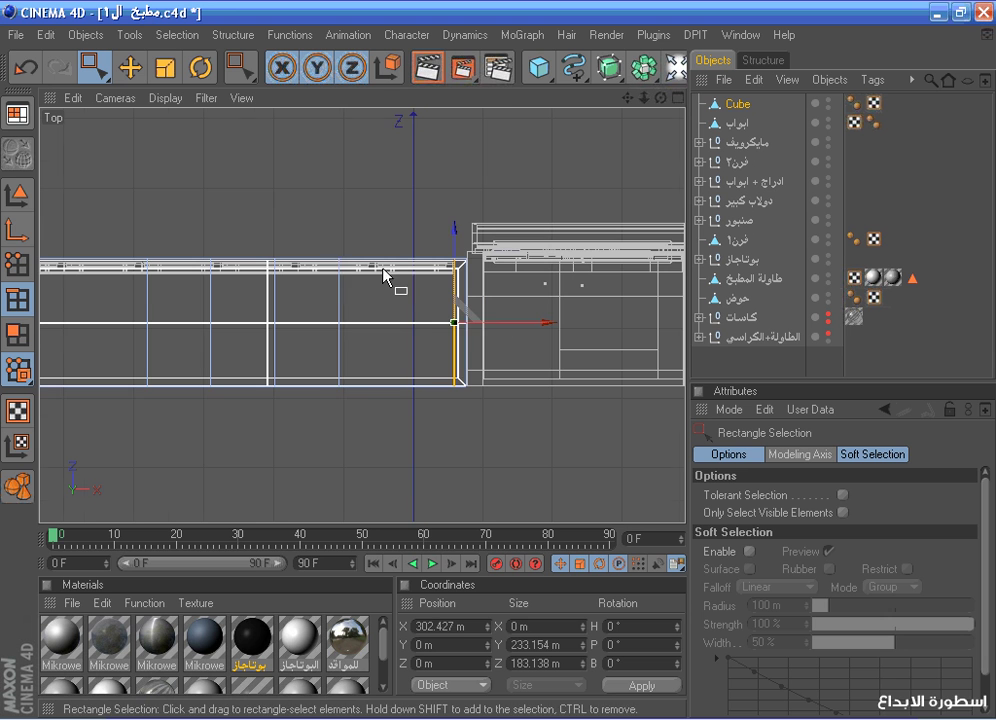
drag(520, 322, 353, 323)
Bring the remaining inner edge loops together in close pairs, forming thin dividers and an end panel for three compartments
drag(629, 98, 767, 117)
scroll(392, 168, up, 1)
scroll(392, 168, down, 2)
scroll(281, 202, up, 3)
drag(256, 242, 293, 472)
drag(328, 250, 372, 455)
drag(440, 348, 380, 347)
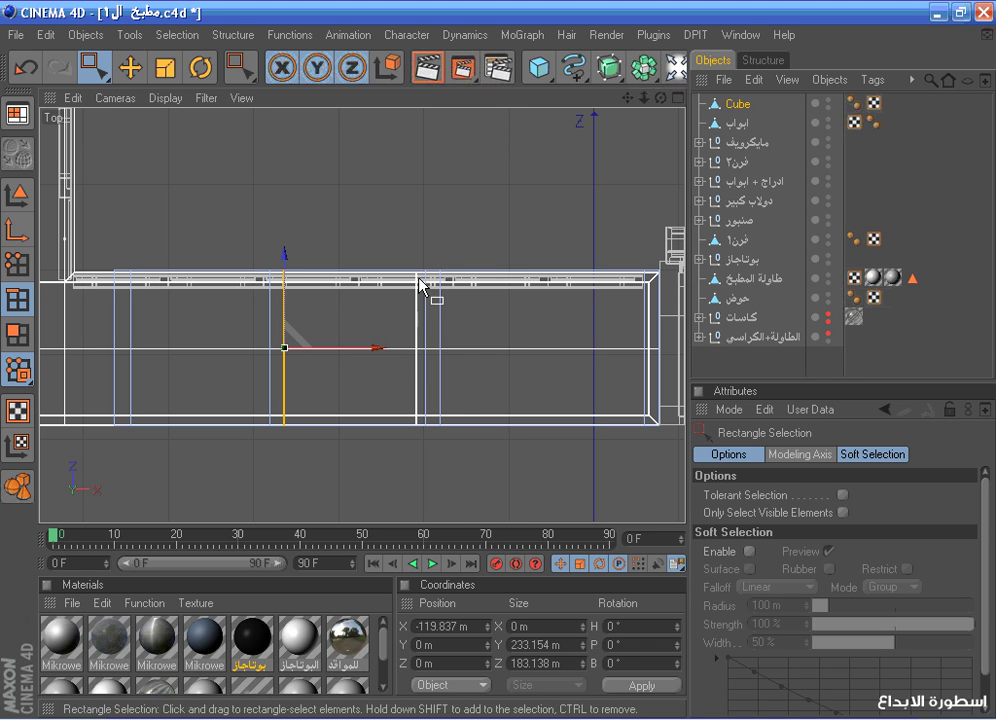
drag(434, 255, 458, 466)
drag(485, 347, 483, 347)
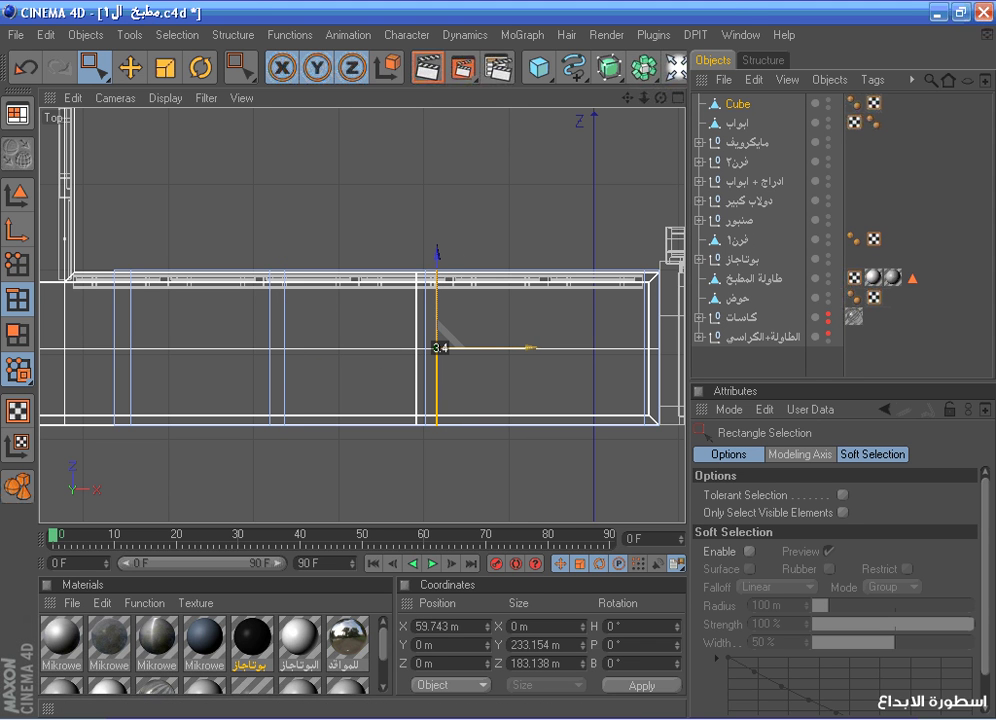
Shift the divider points along X, placing the divider nearest the tall cabinet at about X 80 m
drag(627, 98, 626, 104)
click(14, 259)
drag(205, 499, 206, 500)
drag(181, 323, 172, 349)
drag(358, 452, 358, 452)
drag(407, 352, 397, 352)
scroll(226, 287, down, 2)
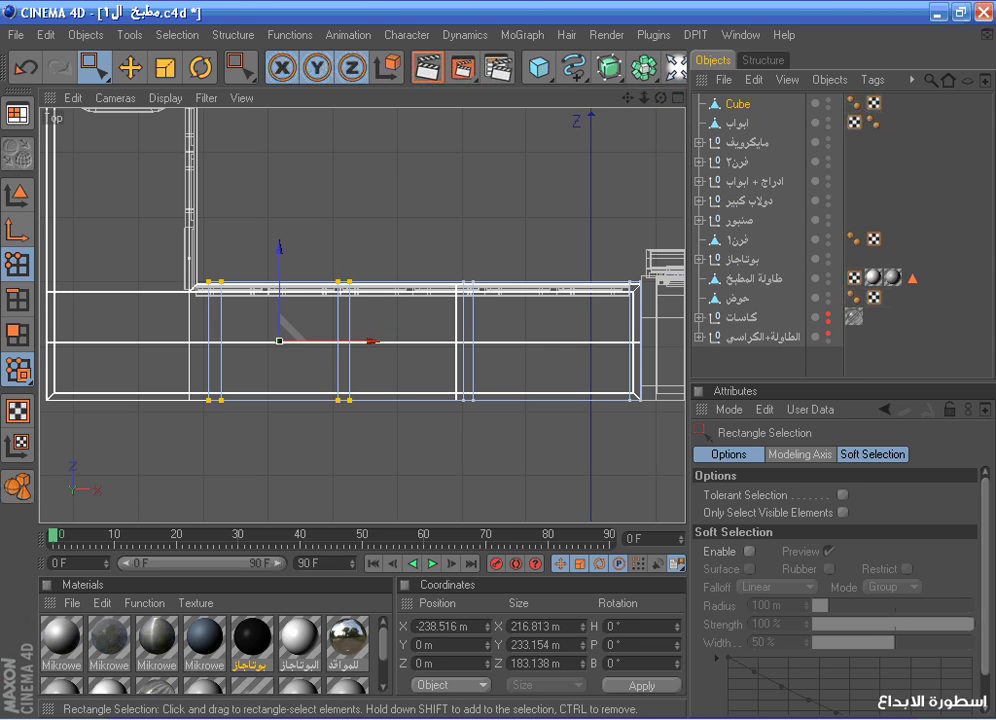
drag(543, 458, 455, 272)
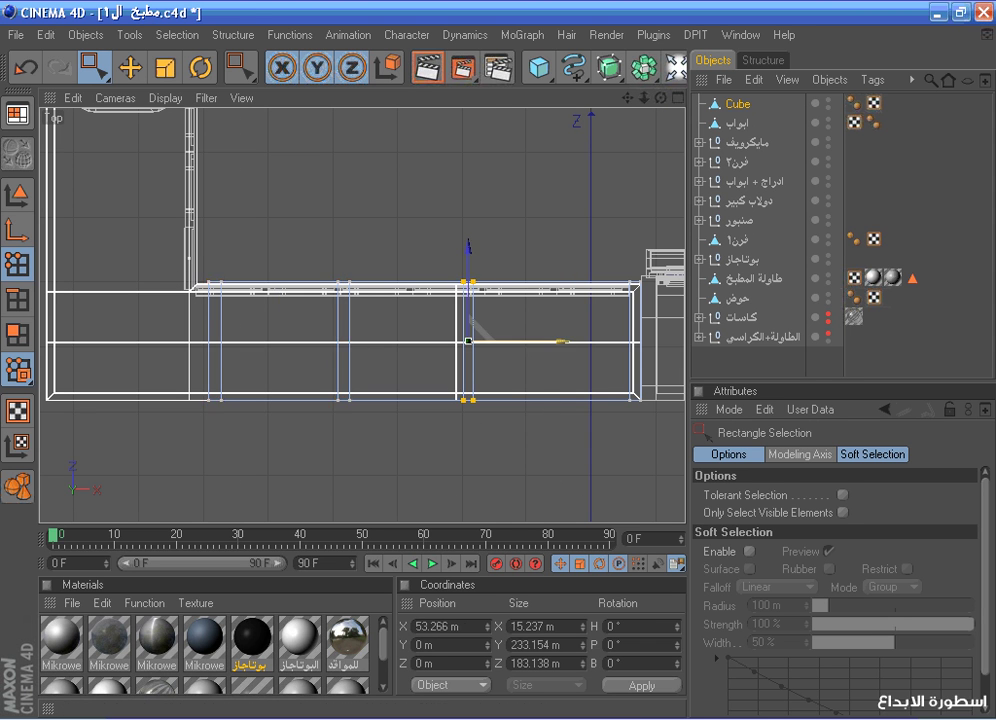
drag(578, 342, 578, 342)
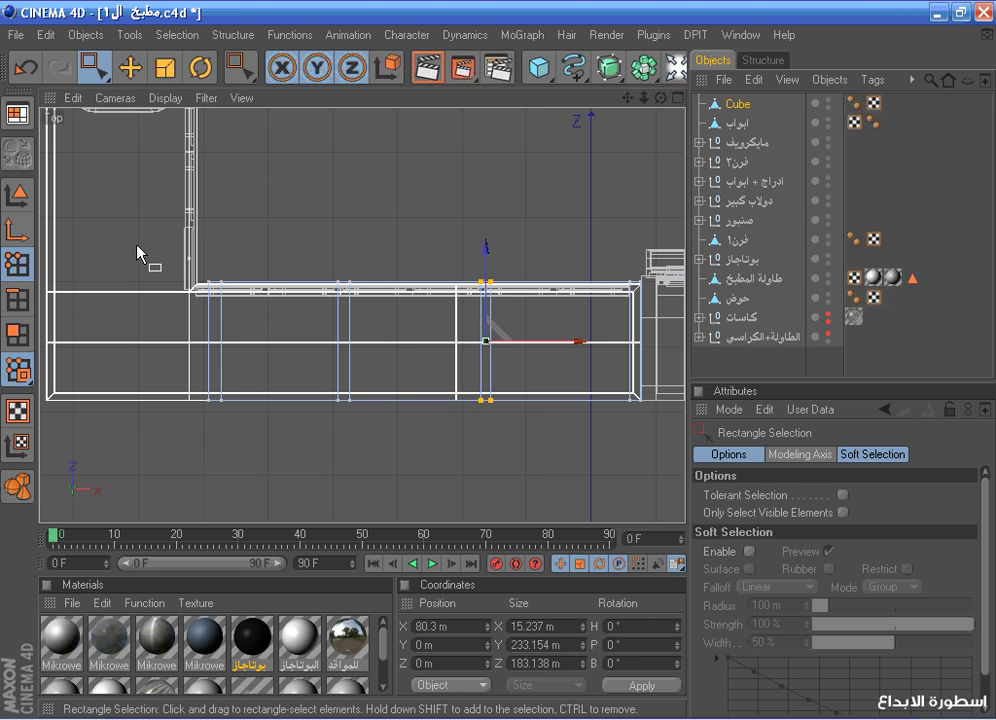
Fine-tune the dividers' X positions and place the far end panel's inner points at about X -310 m
drag(162, 250, 421, 454)
drag(374, 342, 382, 342)
drag(543, 458, 470, 268)
drag(547, 347, 554, 347)
drag(369, 416, 370, 419)
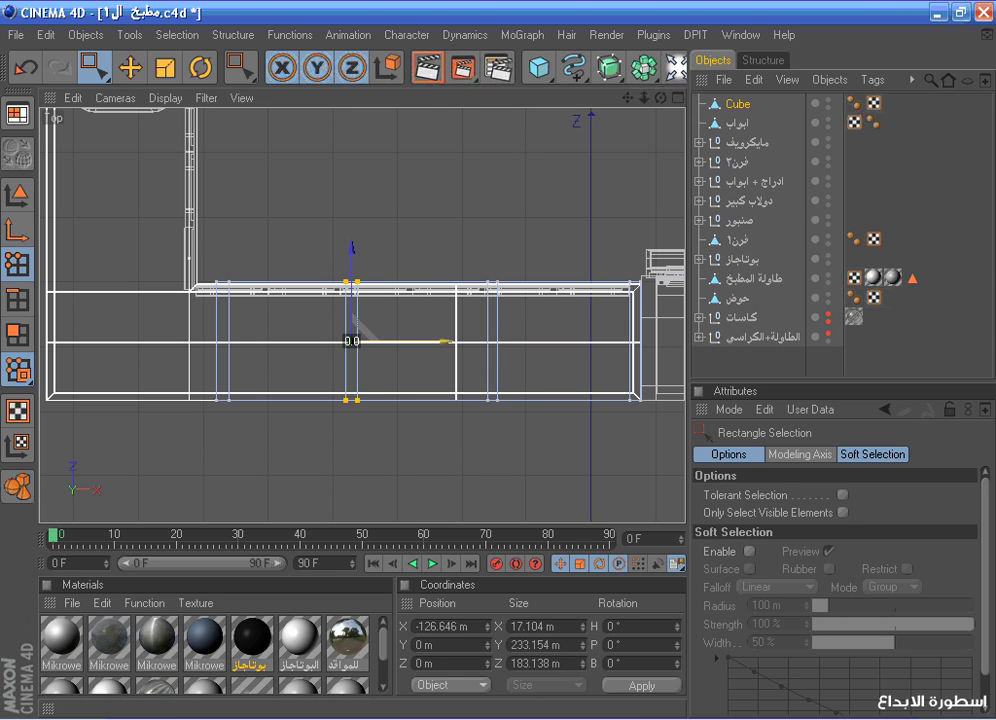
drag(233, 436, 233, 436)
drag(260, 242, 232, 429)
drag(252, 342, 252, 342)
Move the upper inner point row toward the cube's top edge and the lower row down to about Y -98 m
middle_click(296, 293)
middle_click(605, 345)
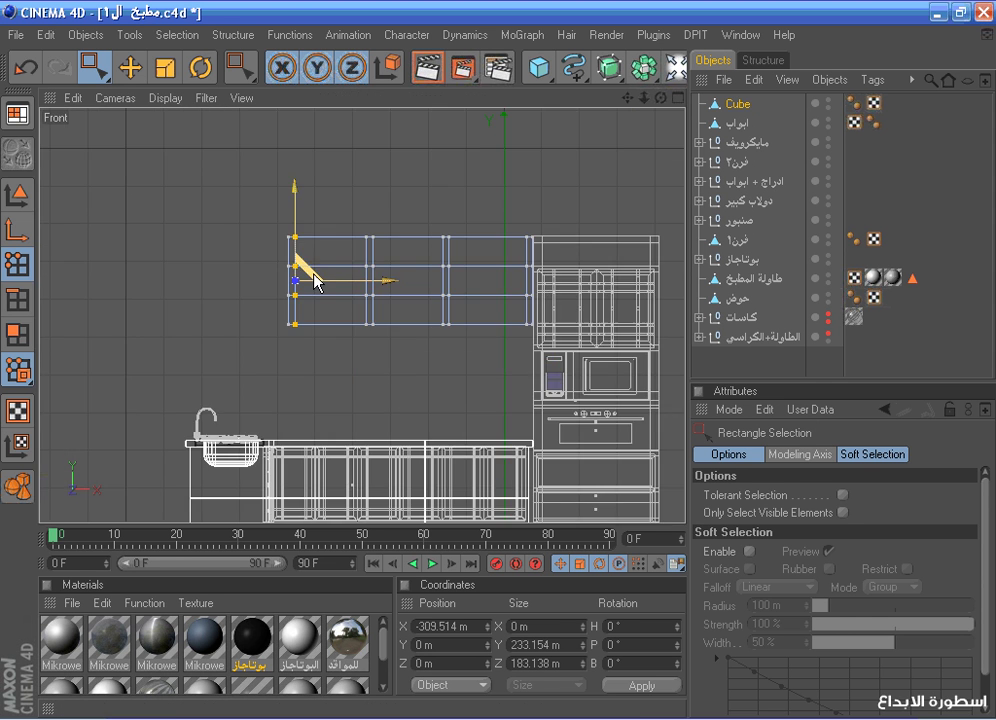
drag(691, 283, 691, 283)
scroll(471, 222, up, 3)
drag(431, 212, 431, 183)
drag(203, 256, 625, 312)
drag(432, 204, 431, 235)
middle_click(323, 210)
middle_click(311, 203)
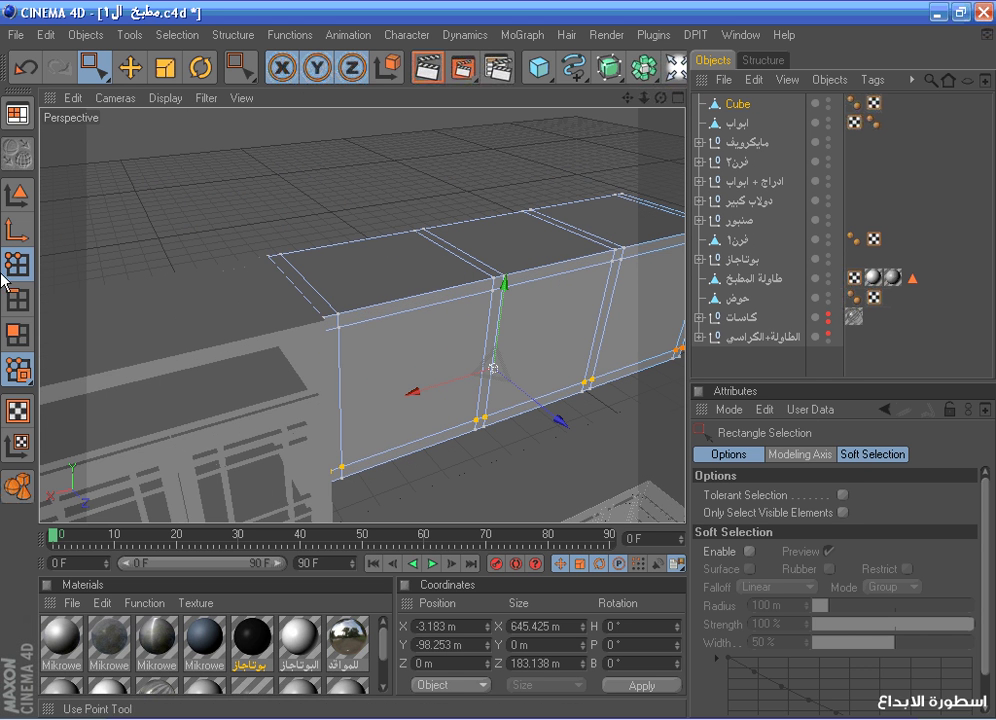
Select the three large front polygons and extrude them inward by -171 m to hollow out the compartments
click(16, 334)
click(130, 67)
click(367, 345)
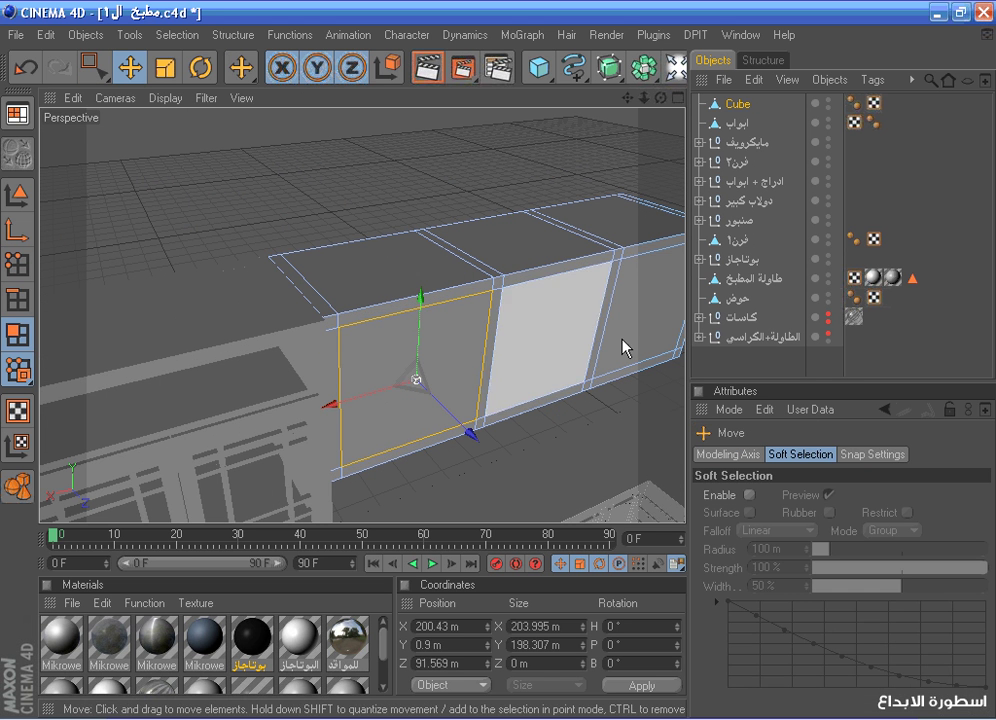
shift+click(586, 332)
shift+click(635, 316)
middle_click(633, 195)
middle_click(631, 188)
scroll(645, 192, up, 1)
right_click(658, 190)
click(711, 382)
drag(568, 204, 447, 410)
middle_click(483, 197)
middle_click(340, 182)
drag(660, 98, 585, 99)
Shift the far end panel and its neighbouring divider away from the tall cabinet, lengthening the wall cabinet to about 665 m
middle_click(538, 135)
middle_click(468, 378)
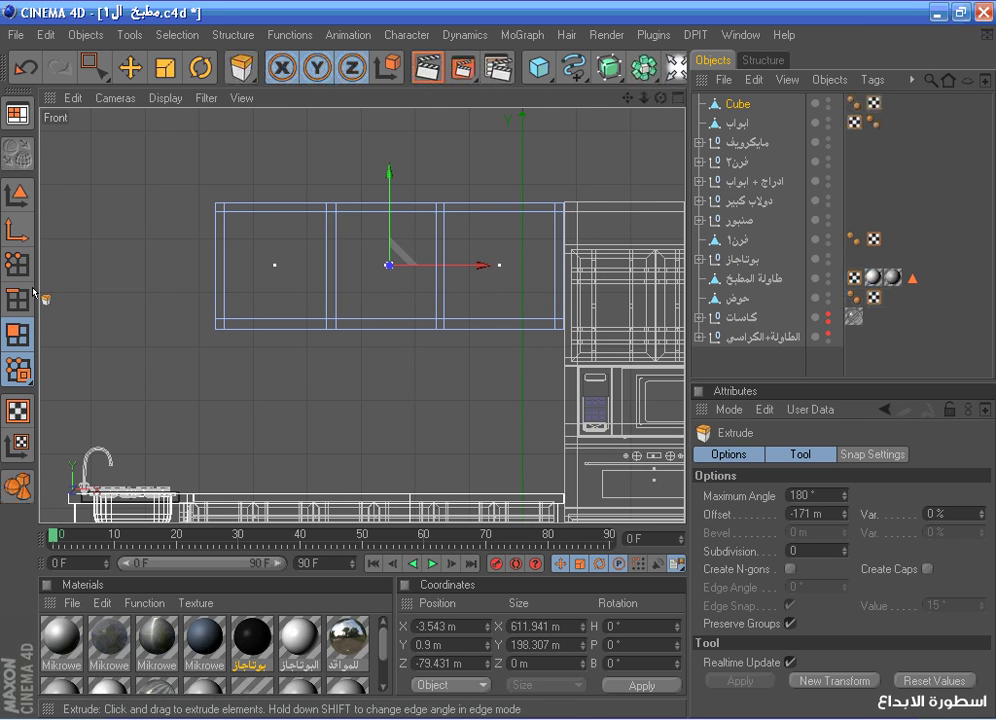
click(18, 264)
click(93, 70)
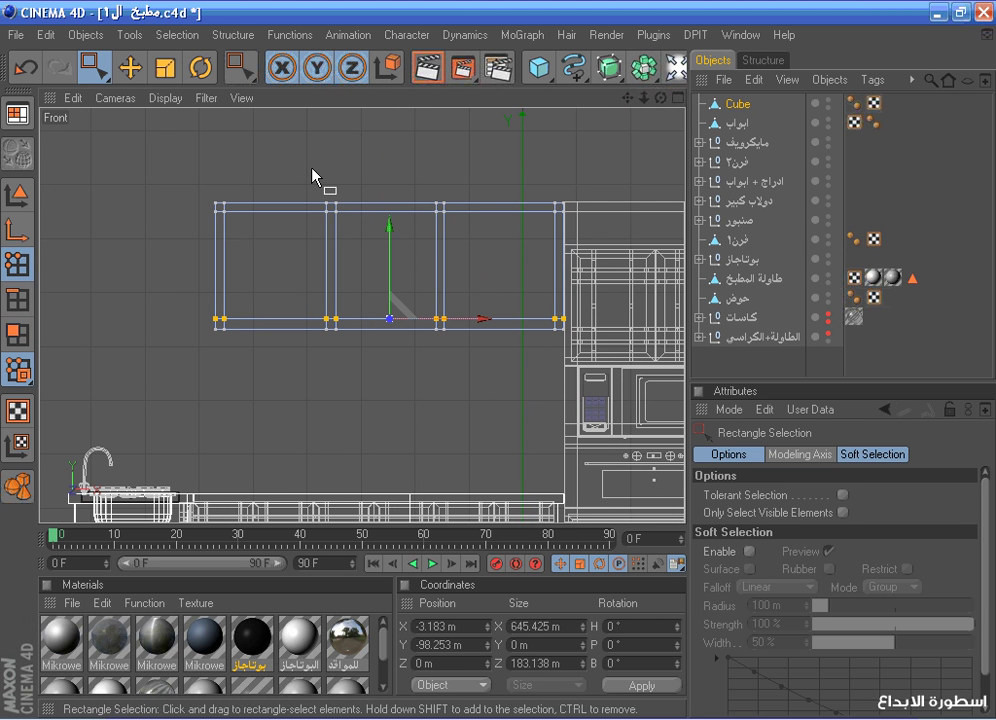
scroll(340, 182, down, 2)
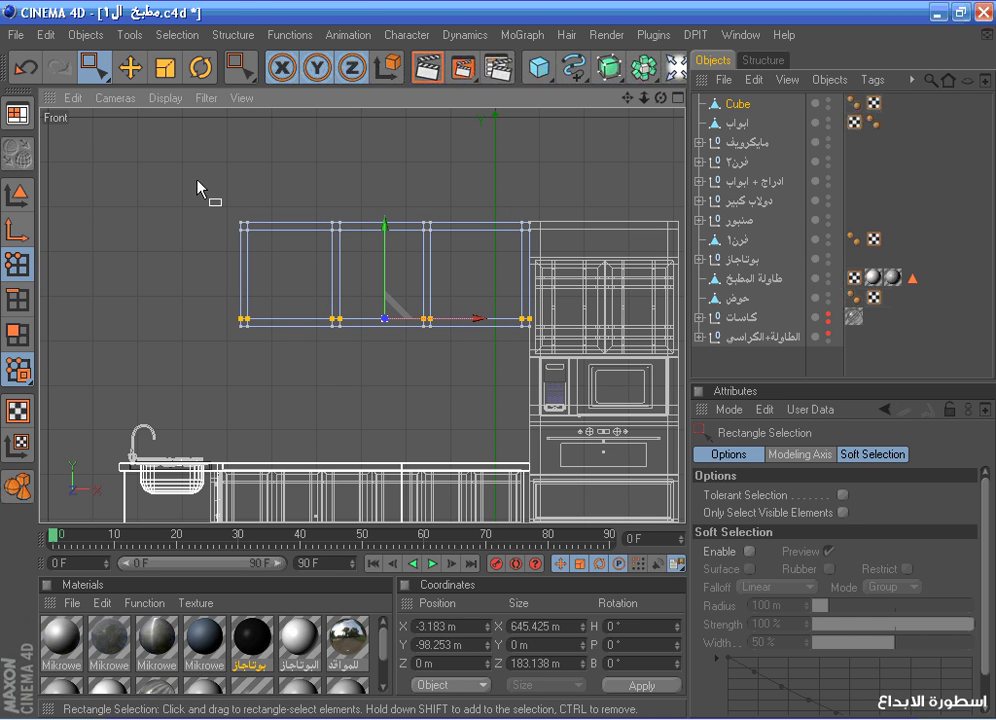
drag(360, 368, 335, 340)
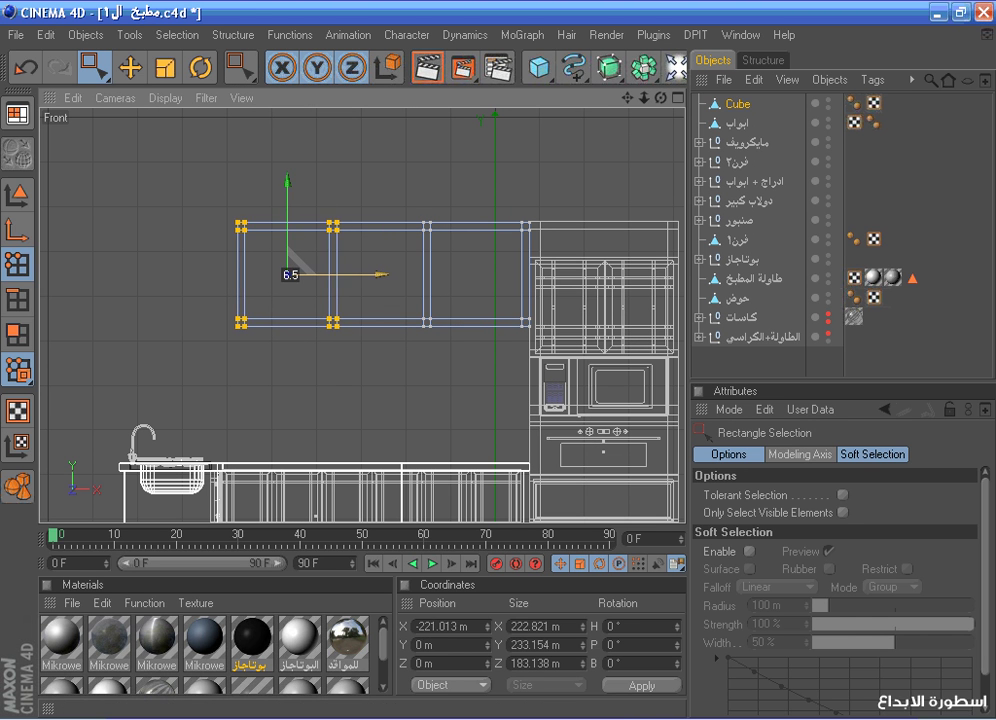
drag(211, 189, 262, 338)
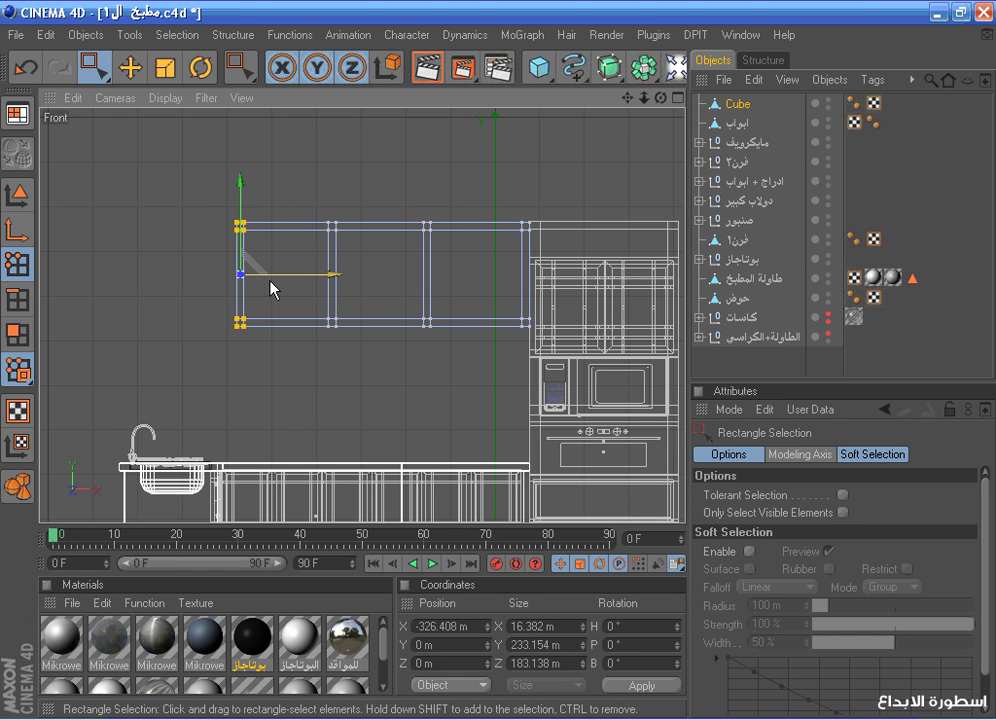
Even out the compartments by moving the two inner dividers along X, with the one farther from the tall cabinet at about X -116 m
drag(396, 192, 470, 401)
drag(521, 274, 523, 274)
drag(322, 211, 390, 338)
click(396, 286)
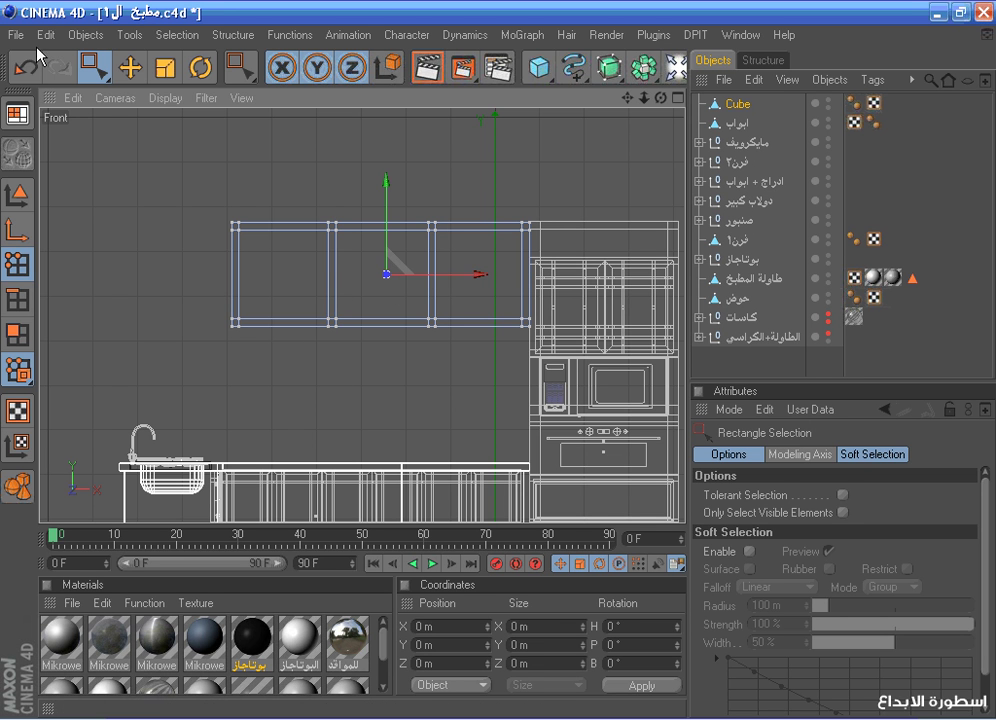
click(25, 68)
drag(404, 273, 407, 273)
middle_click(506, 253)
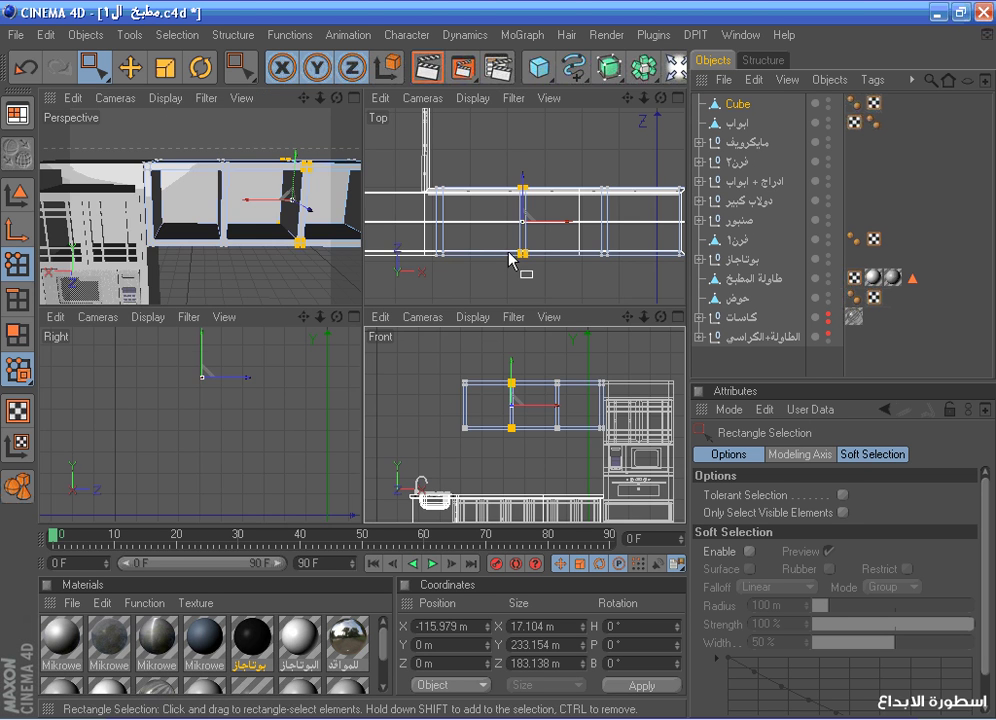
middle_click(511, 243)
middle_click(505, 238)
middle_click(300, 218)
scroll(461, 197, down, 1)
drag(661, 98, 696, 120)
Duplicate the tall cabinet's doors object "ابواب" and move the copy along X to about -81 m
click(20, 492)
key(e)
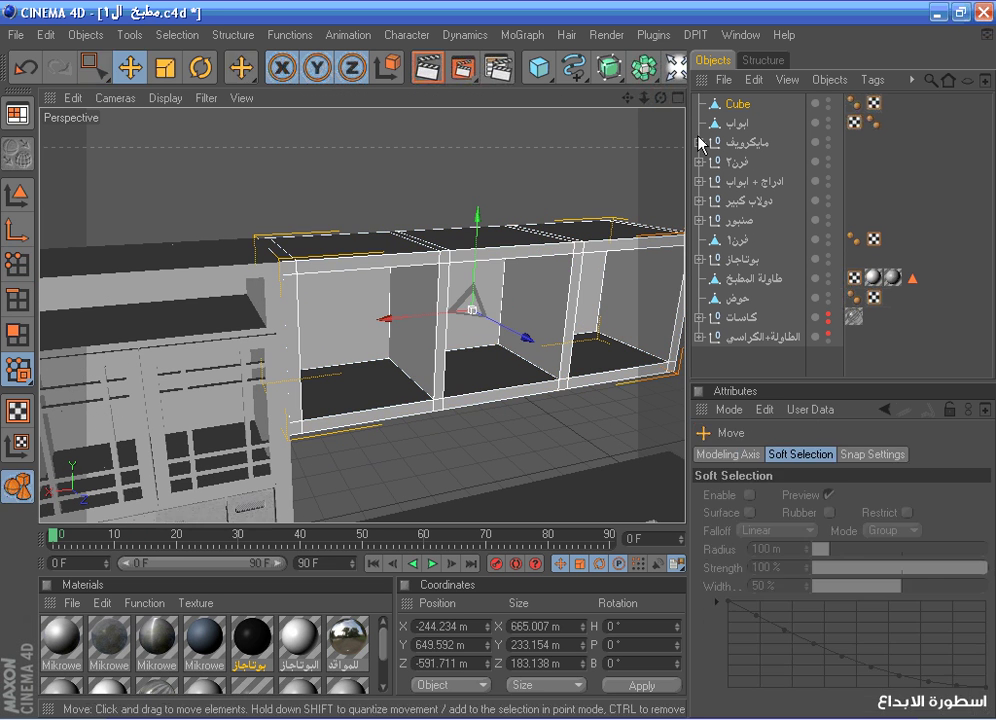
click(727, 124)
ctrl+drag(719, 122, 706, 119)
click(677, 97)
click(678, 98)
scroll(662, 168, down, 4)
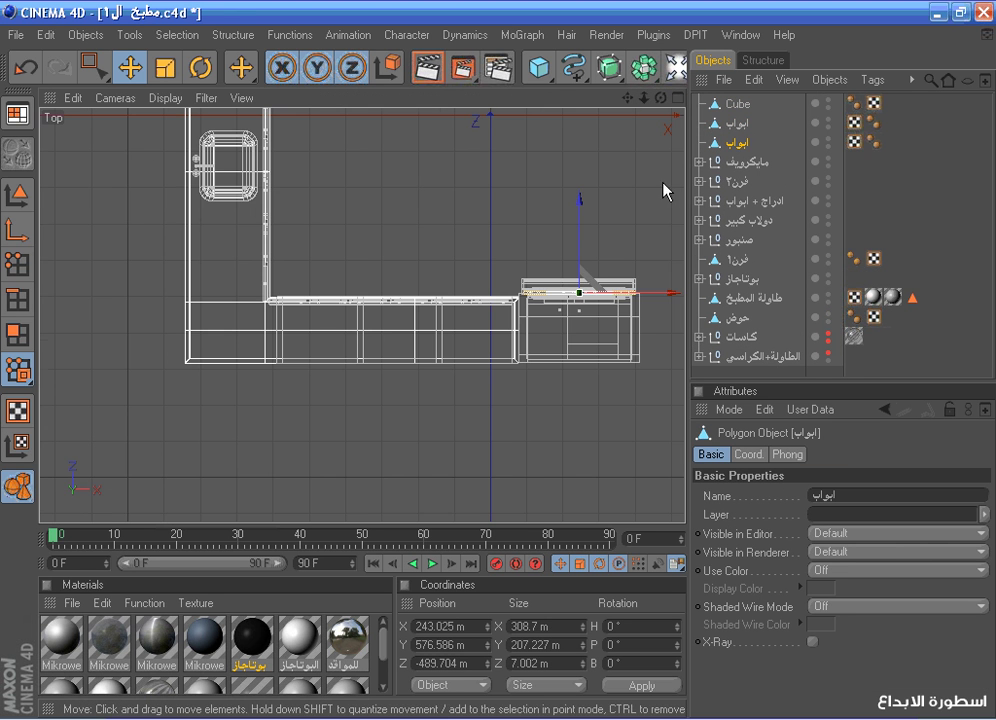
drag(656, 290, 538, 293)
Raise the copied doors in the front view to the wall cabinet's height, at about Y 650 m
middle_click(538, 295)
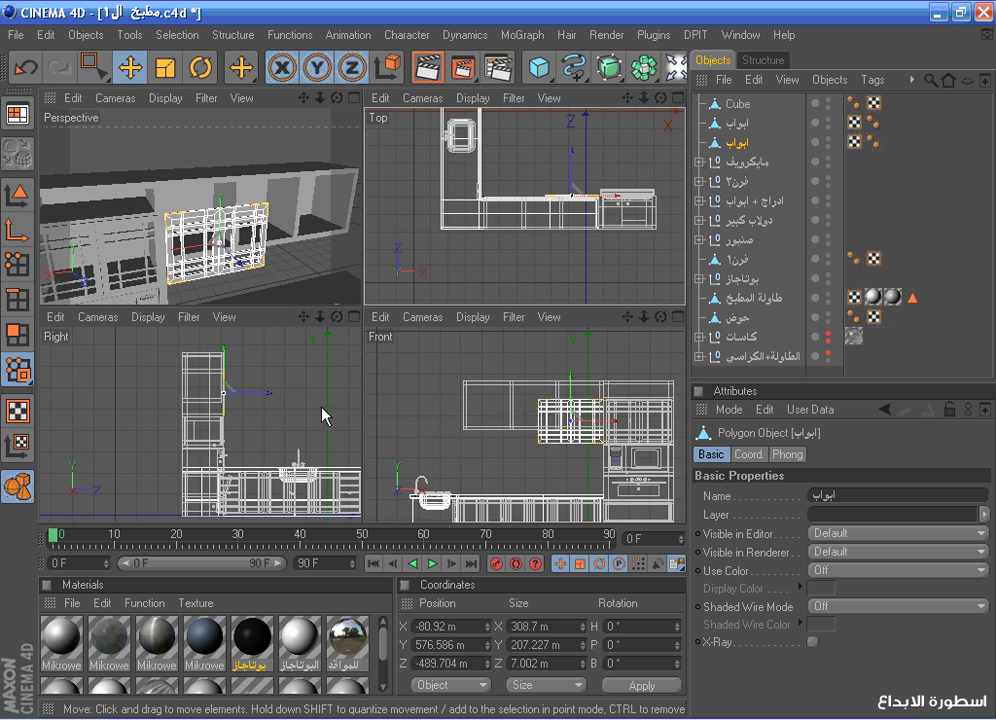
middle_click(628, 404)
scroll(650, 240, up, 3)
scroll(649, 235, up, 1)
drag(628, 98, 521, 109)
scroll(612, 124, up, 2)
drag(397, 296, 397, 230)
drag(396, 185, 402, 162)
scroll(462, 247, up, 1)
Fit the copied doors over the compartment beside the tall cabinet, scaling them to about 213 by 217 m at about X -38 m
click(157, 71)
mouse_move(494, 261)
mouse_down()
mouse_move(473, 261)
mouse_move(541, 261)
mouse_move(499, 261)
mouse_up()
key(e)
scroll(437, 226, up, 2)
click(165, 67)
drag(525, 236, 553, 243)
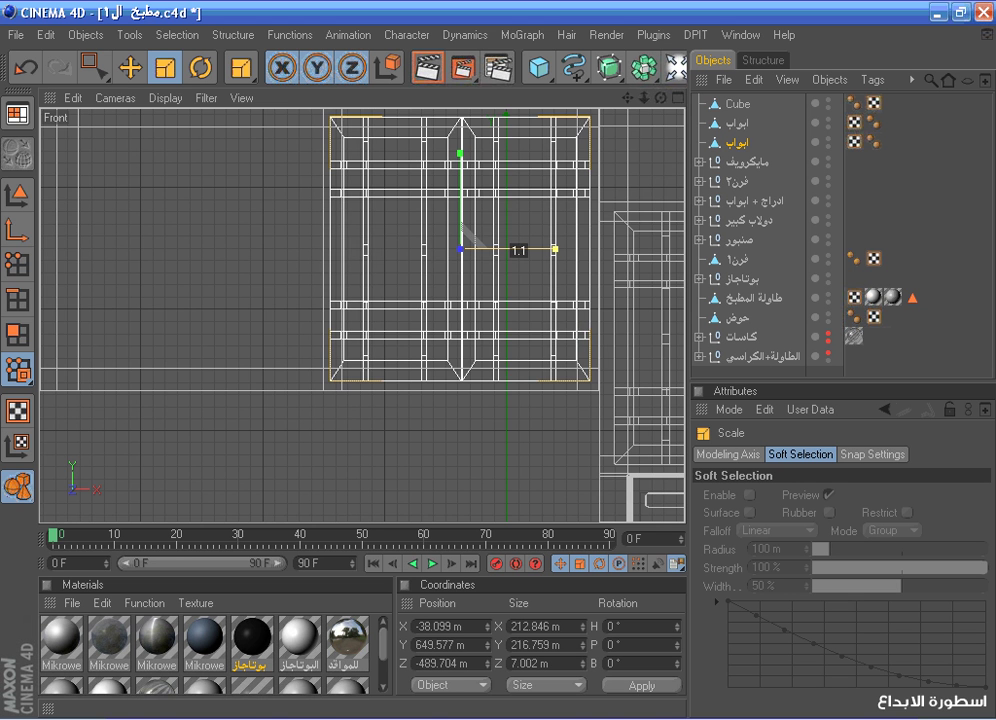
scroll(453, 198, down, 2)
middle_click(377, 188)
middle_click(328, 182)
scroll(369, 181, up, 3)
drag(661, 98, 211, 156)
Set the copied doors against the wall cabinet's front by moving them along Z to about -499 m
middle_click(558, 318)
middle_click(609, 212)
scroll(597, 207, up, 3)
scroll(596, 207, up, 4)
scroll(545, 167, up, 1)
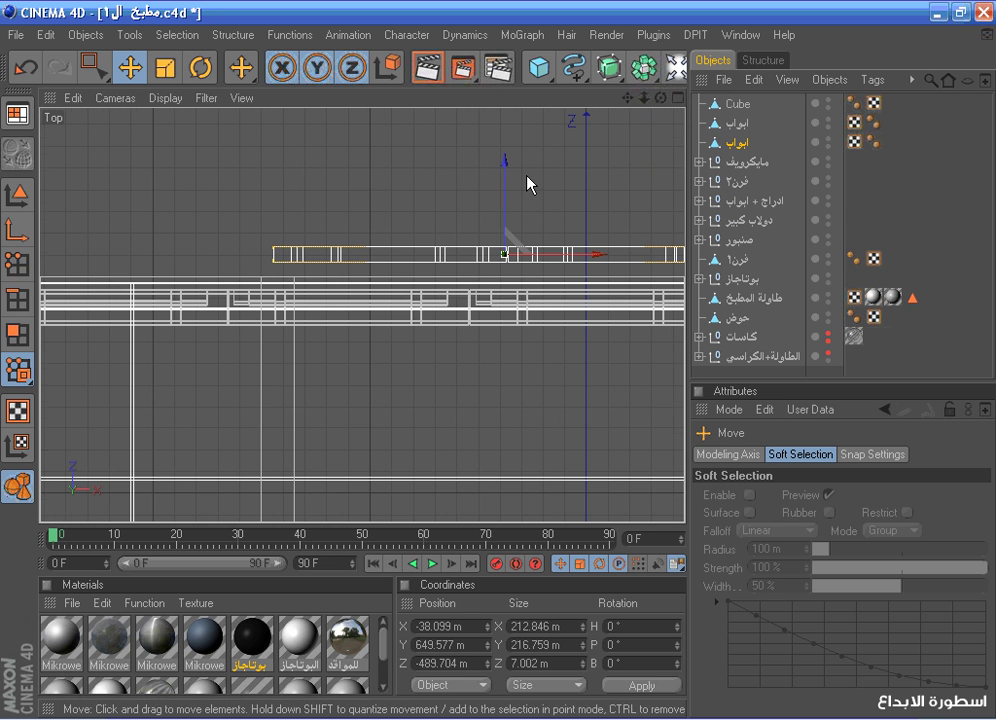
drag(508, 180, 508, 223)
middle_click(345, 164)
middle_click(335, 163)
scroll(350, 160, up, 4)
scroll(480, 160, down, 1)
drag(662, 99, 580, 228)
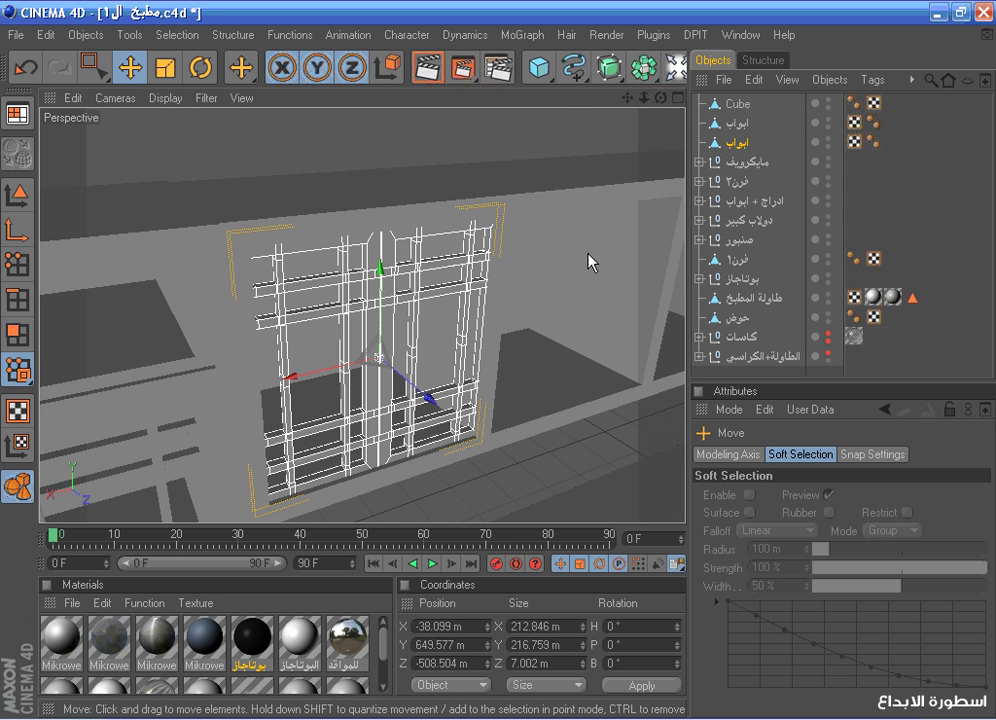
drag(428, 397, 436, 405)
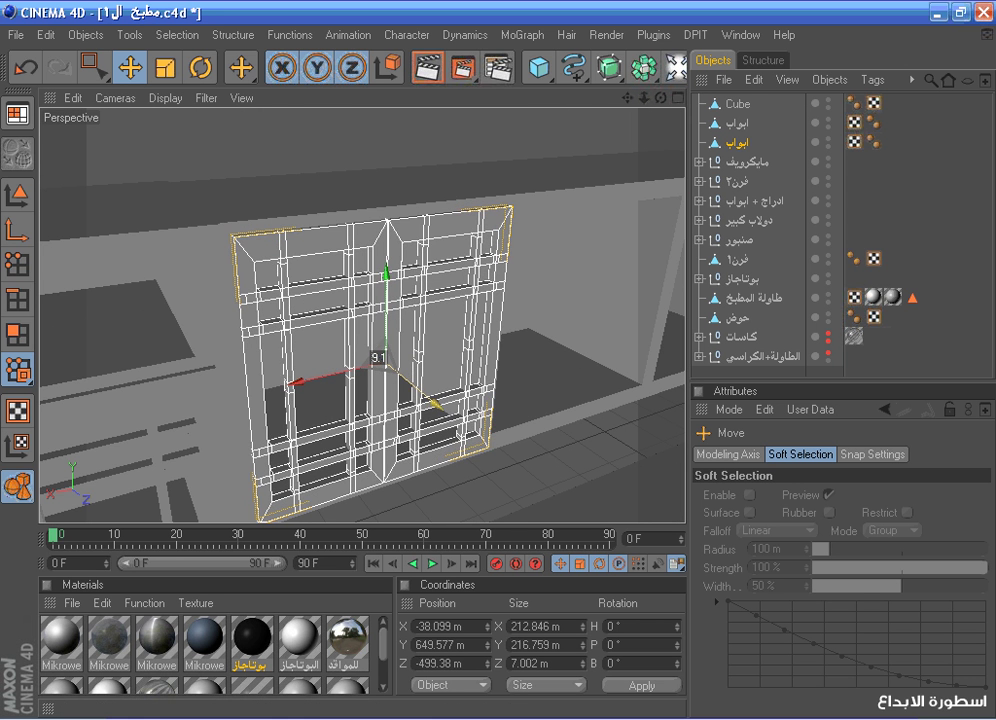
drag(661, 98, 594, 203)
Select the inner top row of the copied doors' frame points and move it up to thin the top rail
middle_click(597, 211)
middle_click(521, 360)
drag(628, 98, 556, 126)
click(15, 264)
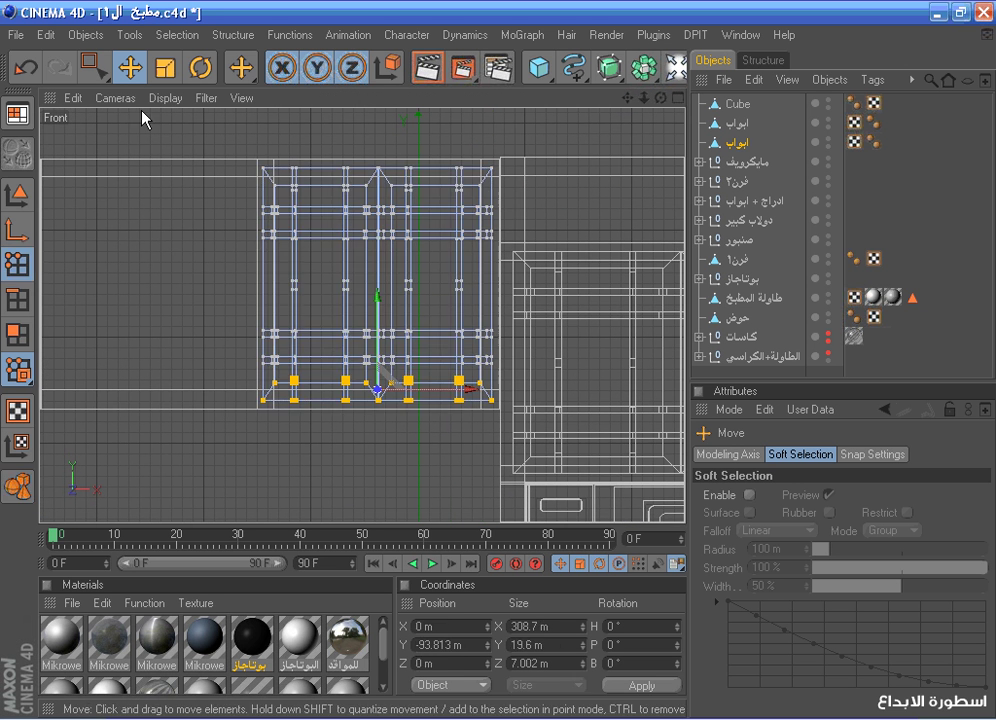
click(94, 67)
drag(550, 165, 157, 193)
drag(552, 199, 560, 199)
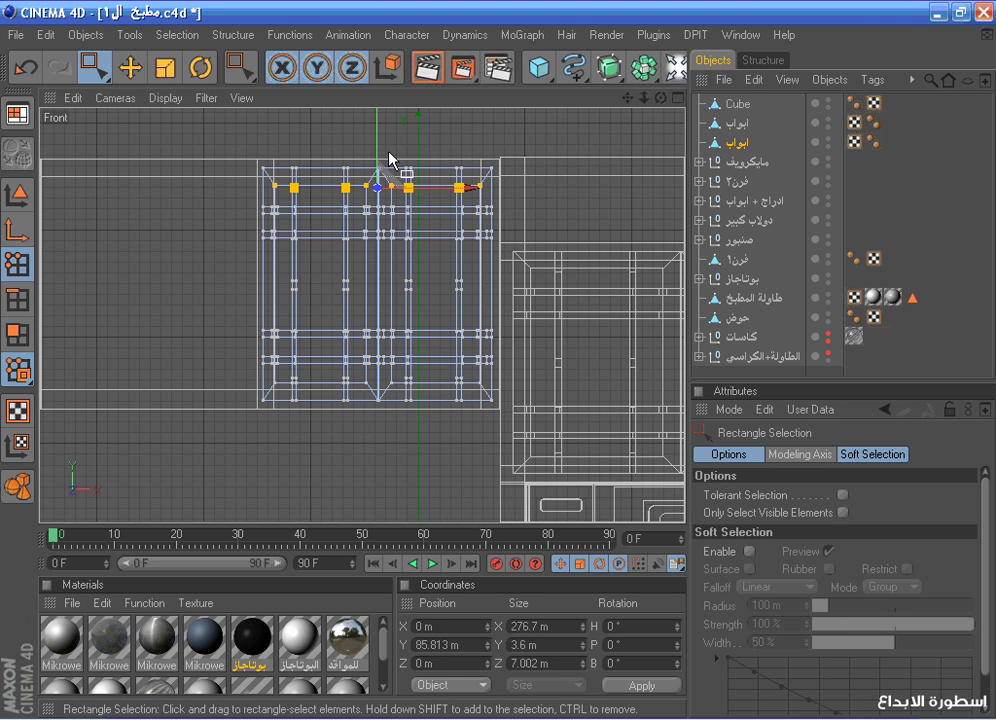
drag(381, 180, 378, 172)
Select the inner bottom row of the copied doors' frame points and move it down to thin the bottom rail
drag(428, 391, 526, 391)
scroll(480, 383, up, 3)
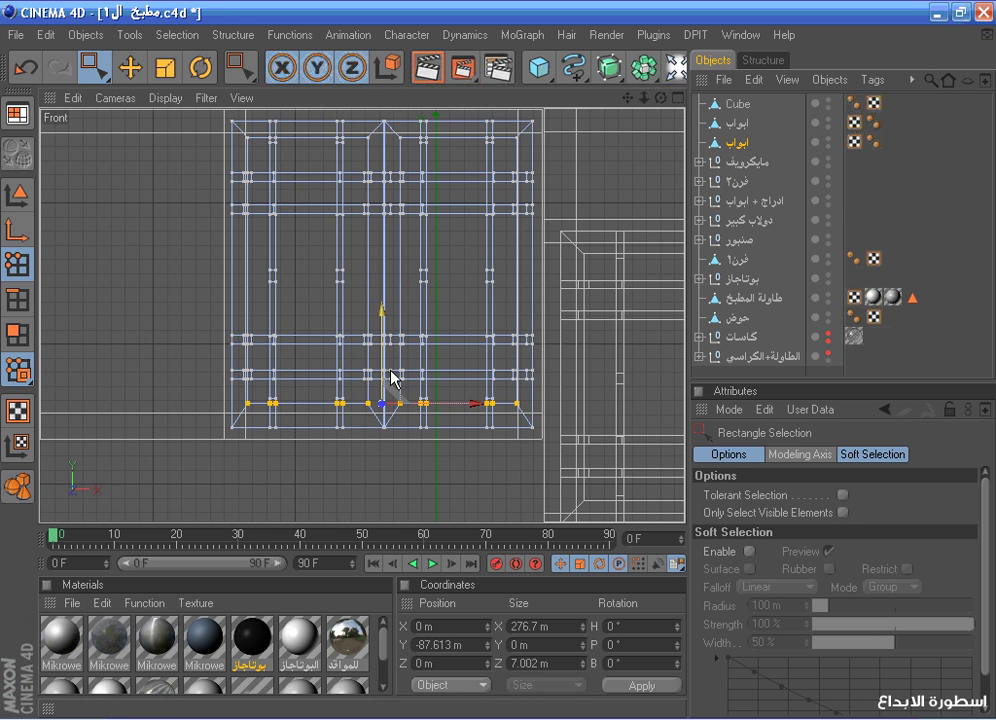
drag(383, 357, 383, 361)
middle_click(441, 358)
middle_click(343, 197)
scroll(349, 190, down, 1)
drag(660, 98, 718, 118)
scroll(480, 250, down, 2)
Duplicate the fitted doors and move the copy along X to cover the wall cabinet's middle compartment
click(22, 488)
click(129, 67)
key(F5)
middle_click(628, 143)
ctrl+drag(734, 146, 731, 153)
scroll(625, 218, down, 1)
drag(578, 282, 264, 285)
middle_click(564, 283)
middle_click(433, 382)
scroll(433, 382, down, 2)
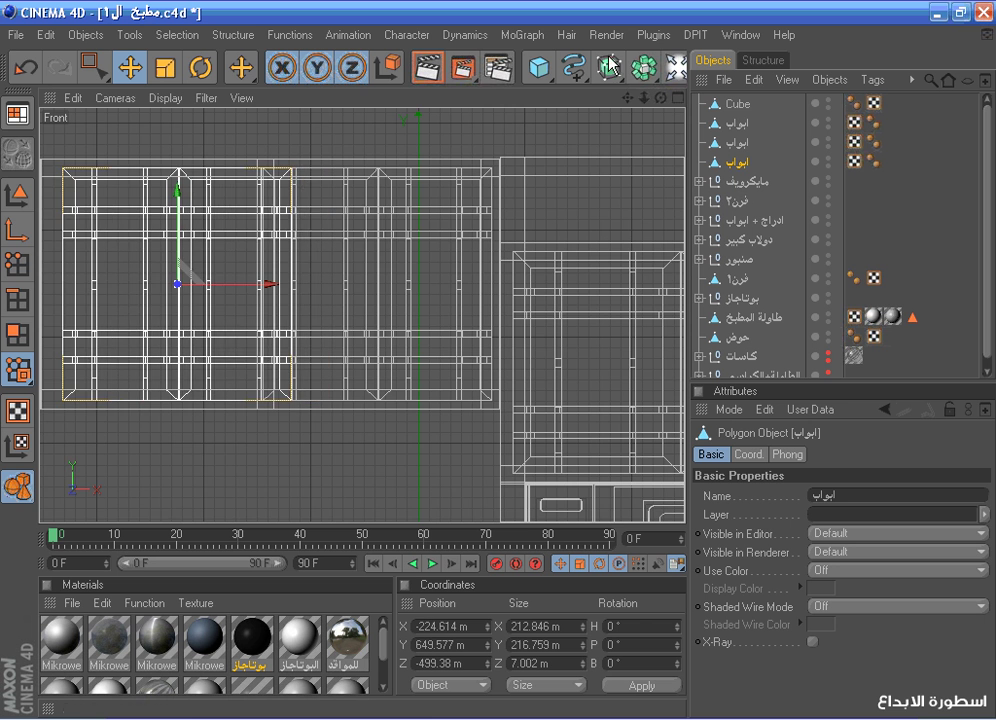
drag(631, 98, 855, 114)
scroll(480, 287, up, 1)
drag(497, 297, 464, 298)
scroll(489, 337, down, 2)
Duplicate the doors again and move the copy along X over the compartment farthest from the tall cabinet
drag(630, 98, 758, 109)
ctrl+drag(741, 169, 735, 174)
drag(543, 319, 371, 312)
middle_click(502, 216)
middle_click(265, 173)
scroll(466, 151, down, 3)
click(15, 34)
click(40, 146)
Add a cube primitive and move it along X to about -573 m, near the wall cabinet's outer end
drag(660, 97, 682, 116)
drag(615, 100, 585, 93)
click(534, 72)
scroll(642, 140, down, 2)
click(679, 98)
click(679, 98)
scroll(656, 215, down, 6)
drag(627, 97, 669, 155)
drag(459, 114, 459, 271)
drag(514, 355, 279, 355)
Raise the cube to about Y 666 m and move it back to about Z -569 m, beside the wall cabinet's height
middle_click(499, 402)
middle_click(249, 406)
drag(441, 470, 441, 238)
drag(628, 98, 633, 216)
scroll(529, 249, up, 3)
drag(570, 303, 430, 305)
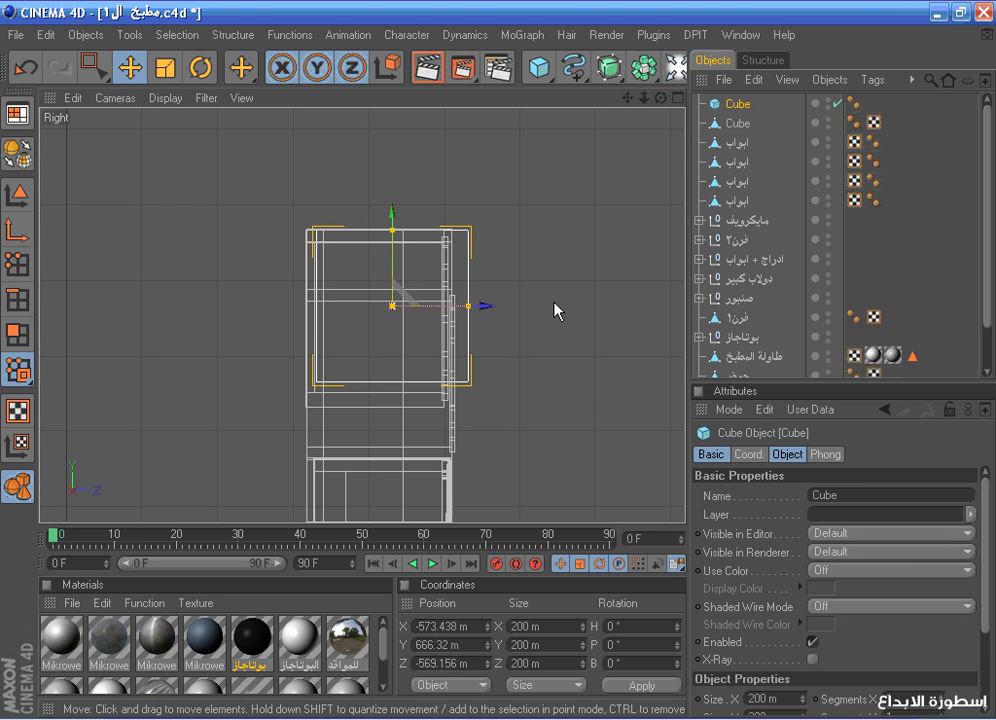
Resize the cube to about 89 m wide and 144 m deep, with its back flush with the wall cabinet's back
scroll(587, 535, up, 1)
scroll(513, 351, up, 2)
drag(491, 304, 478, 340)
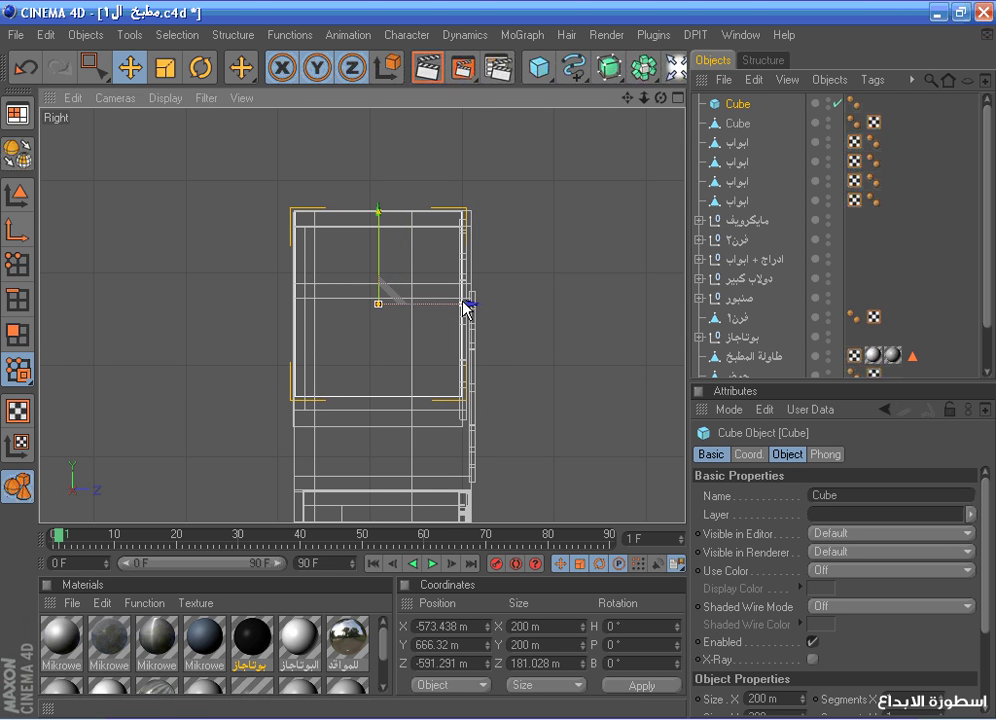
middle_click(474, 314)
middle_click(507, 216)
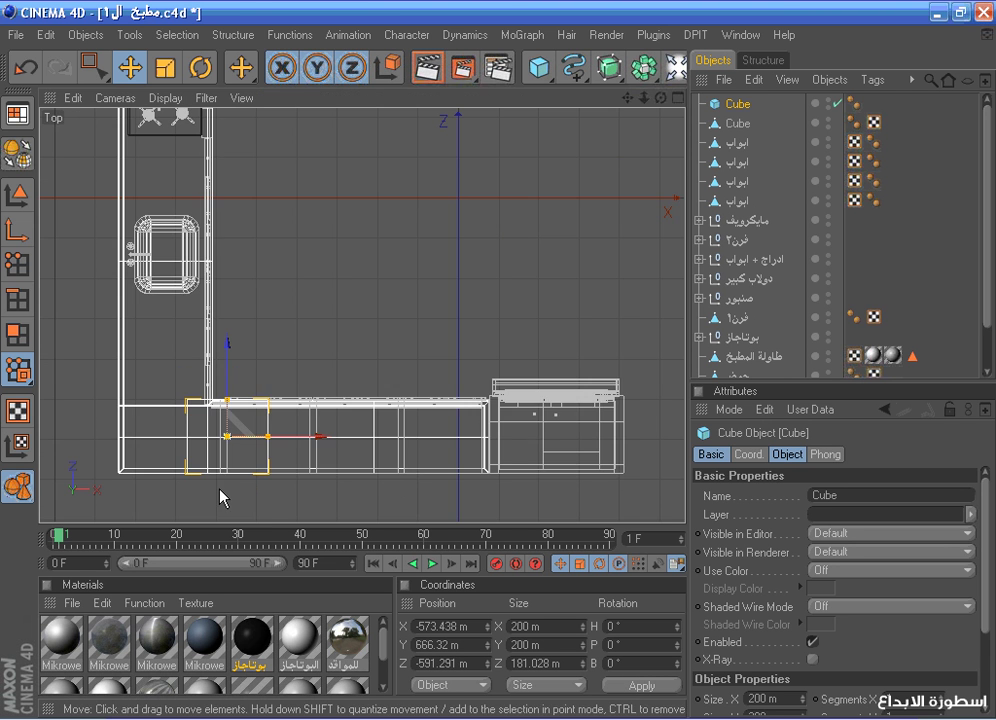
drag(263, 444, 245, 444)
scroll(285, 402, up, 3)
drag(627, 98, 818, 2)
scroll(430, 318, up, 3)
drag(364, 324, 364, 328)
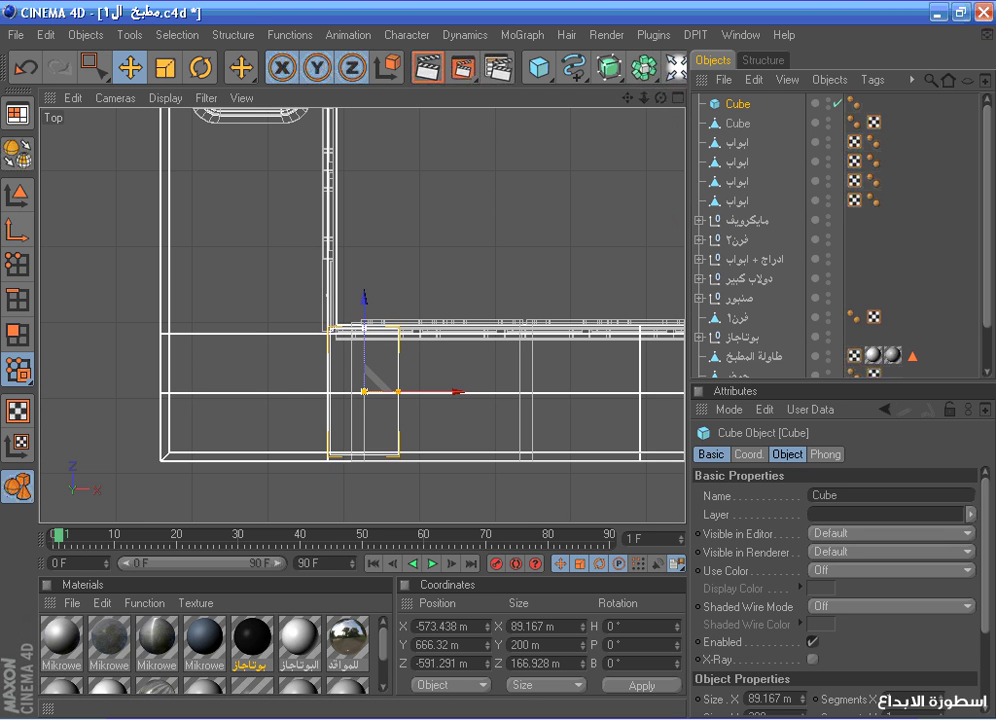
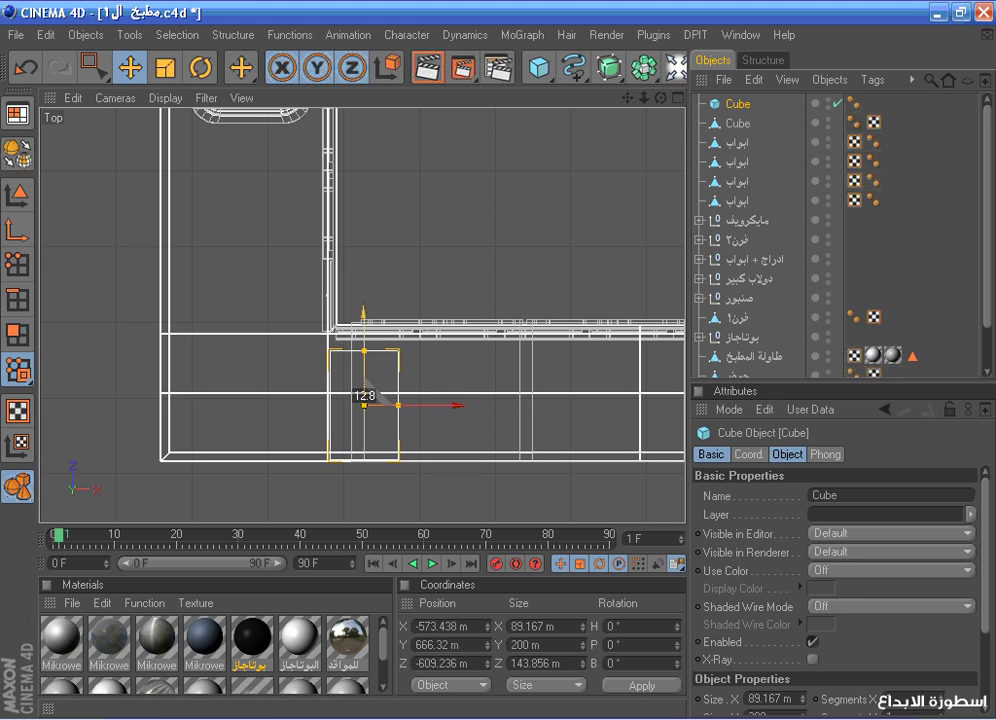
Make the cube editable and select its bottom points
click(16, 150)
click(17, 264)
click(95, 67)
middle_click(422, 213)
middle_click(307, 390)
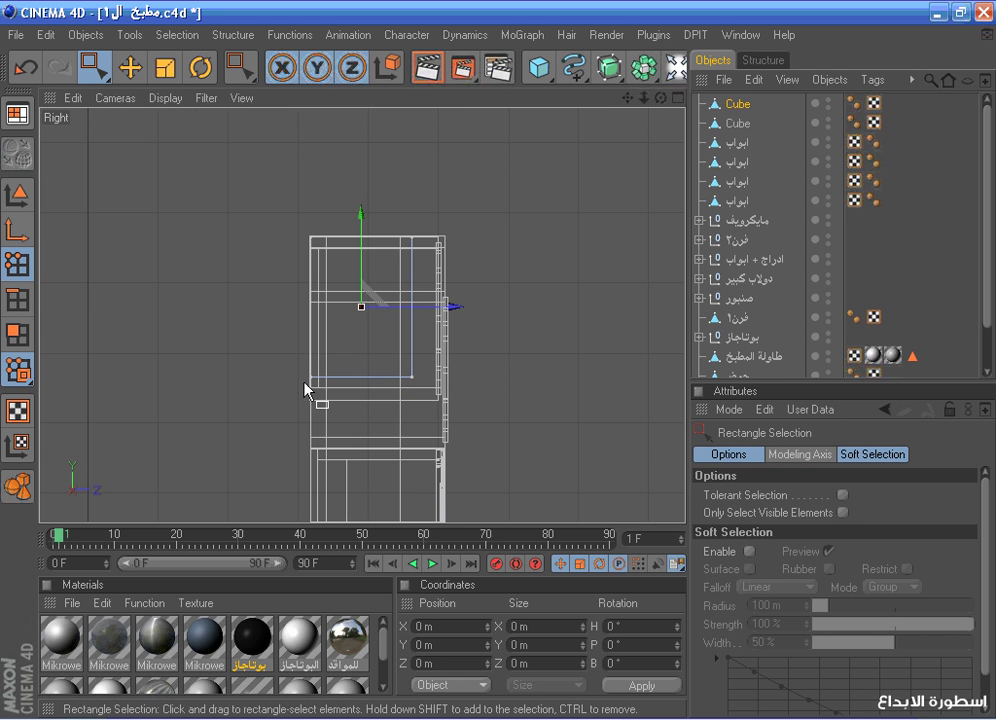
middle_click(531, 388)
middle_click(258, 219)
scroll(400, 200, up, 4)
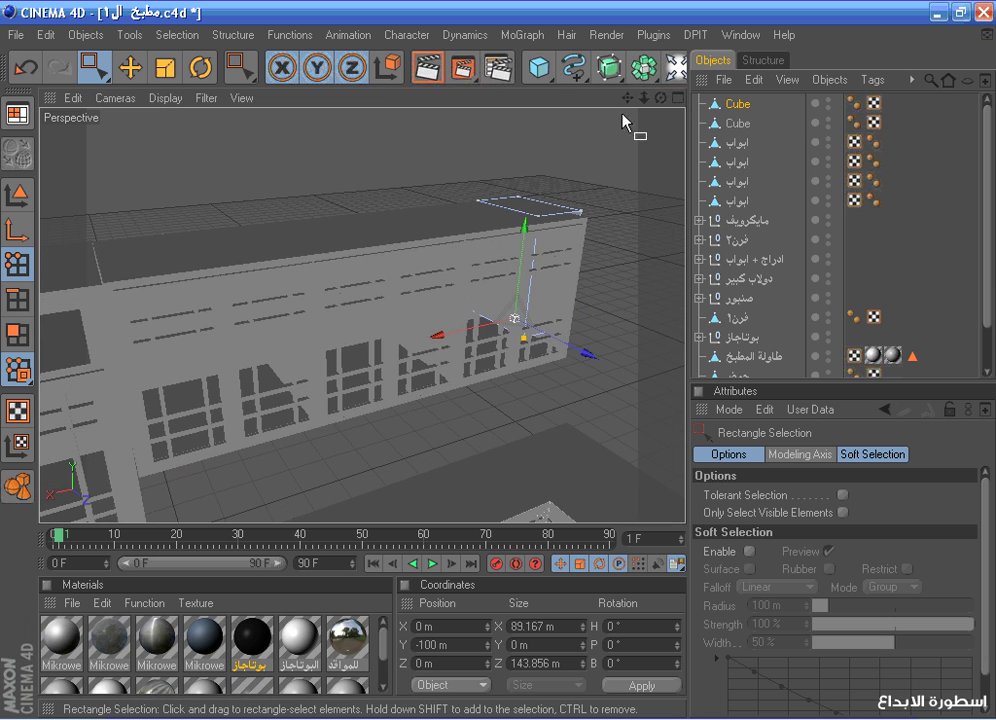
drag(627, 97, 568, 233)
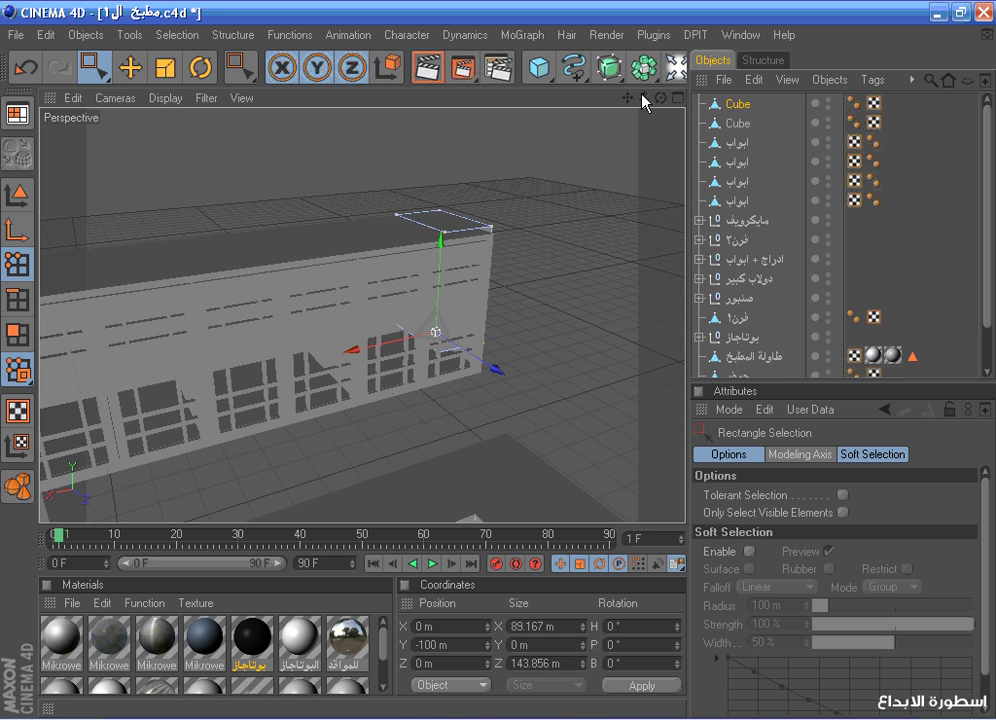
drag(660, 97, 640, 100)
Move the whole box along X to about -635 m so it adjoins the wall cabinet's outer end
middle_click(634, 129)
middle_click(631, 131)
click(25, 497)
drag(449, 412, 405, 412)
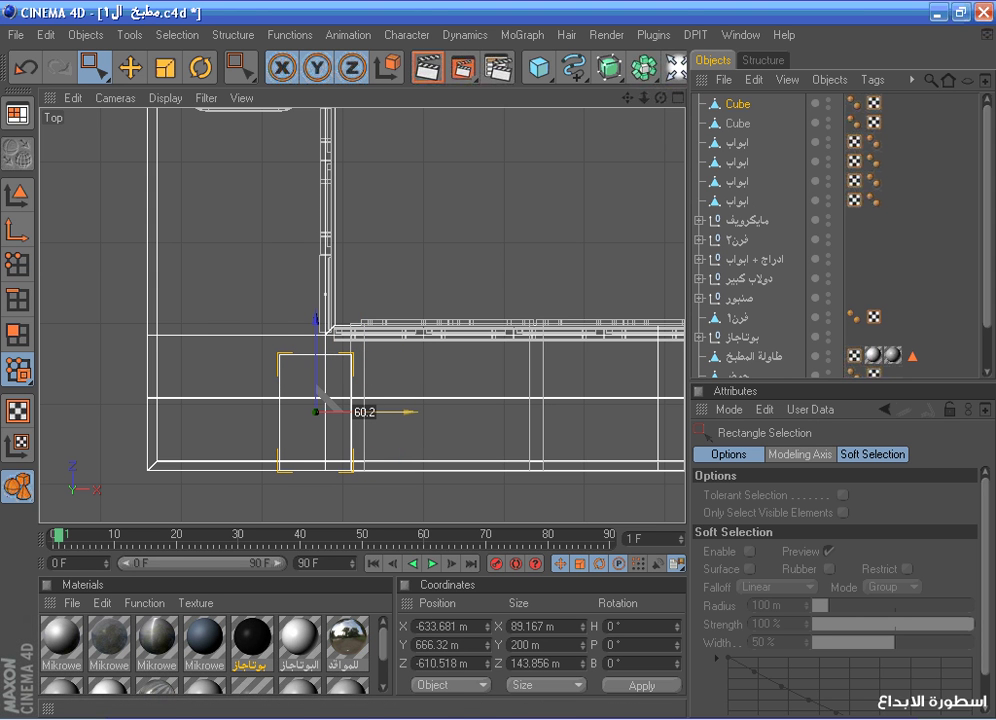
drag(345, 408, 342, 408)
middle_click(440, 345)
middle_click(311, 378)
middle_click(378, 245)
middle_click(245, 226)
Lower the box's bottom points to about Y -234 m so it extends below the wall cabinet
click(17, 264)
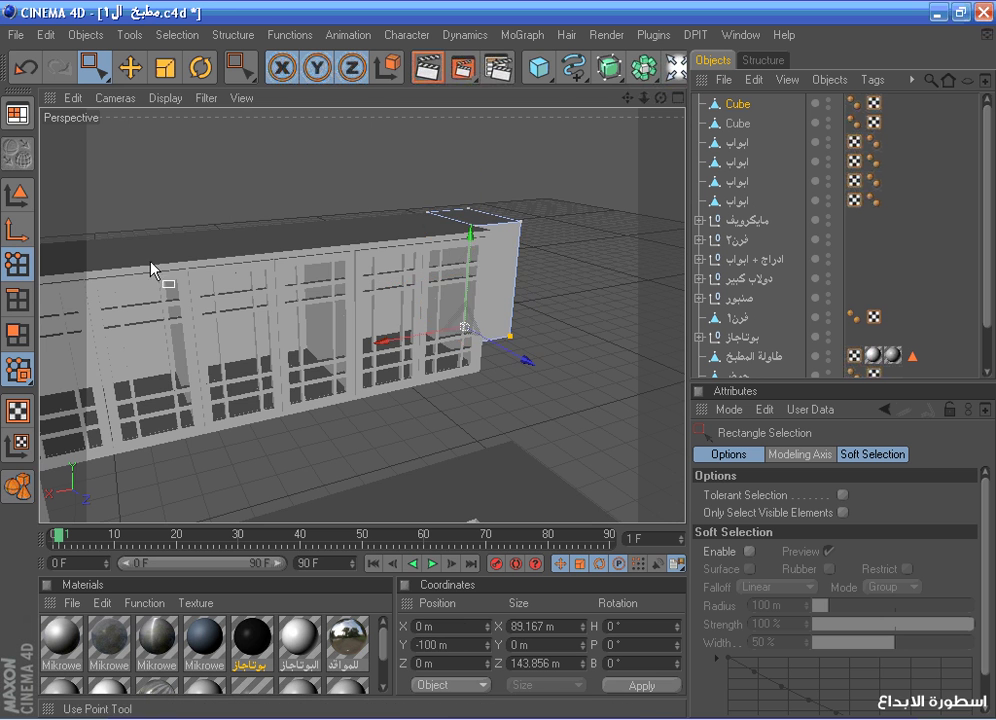
drag(467, 270, 467, 288)
middle_click(470, 257)
middle_click(221, 473)
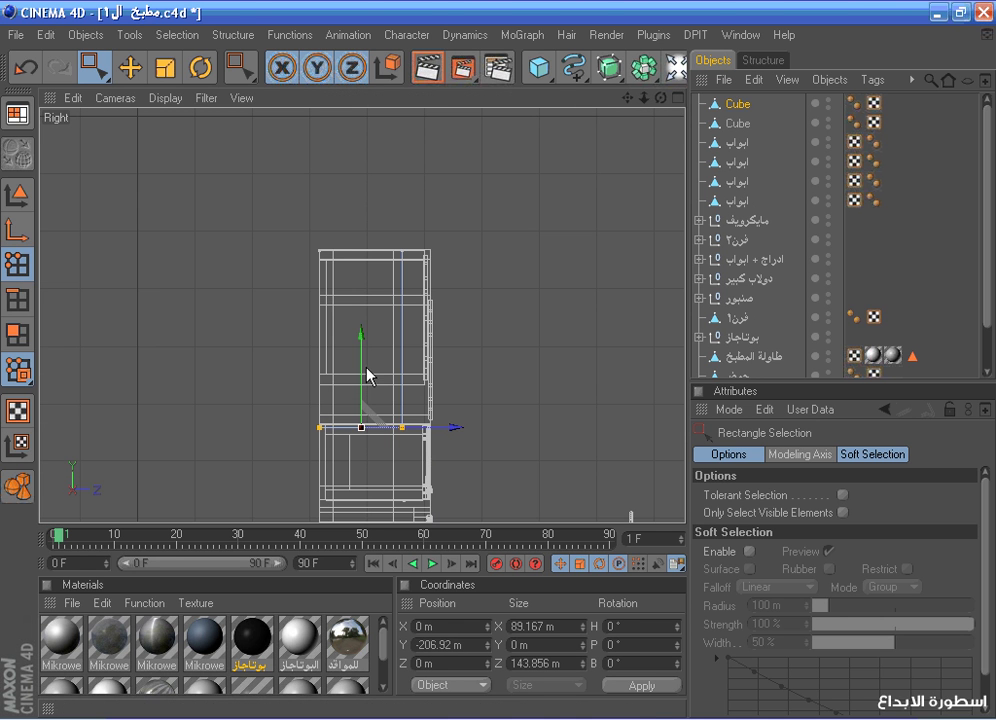
middle_click(275, 330)
middle_click(293, 142)
drag(661, 98, 628, 88)
Select the box's outer side points and move them outward along X to widen it to about 105 m
middle_click(617, 177)
middle_click(511, 207)
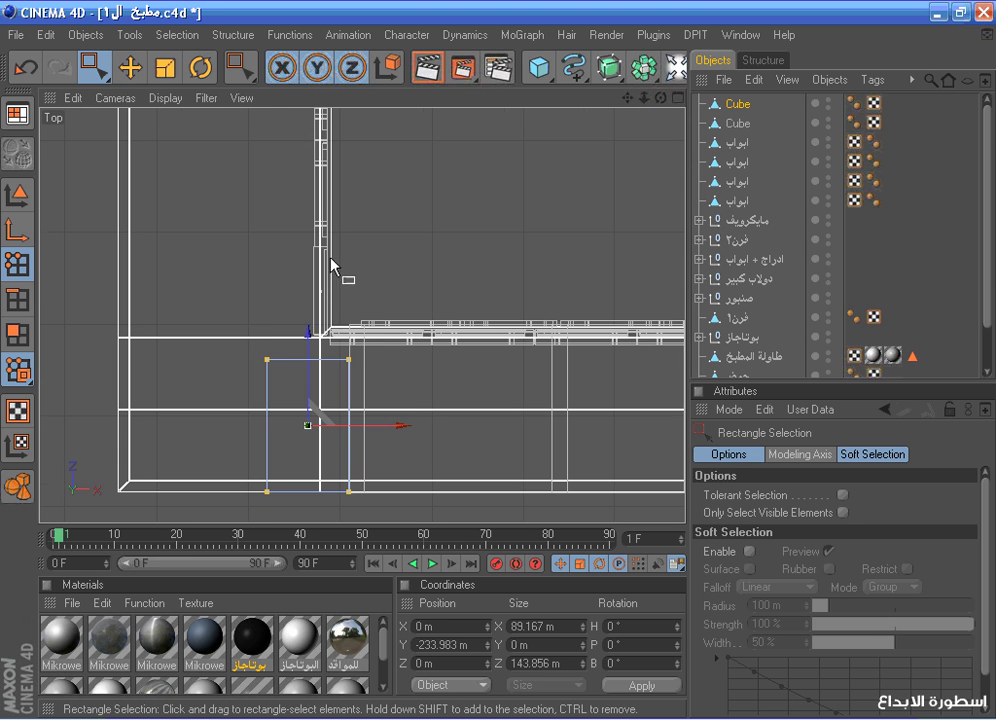
drag(233, 329, 311, 507)
middle_click(259, 402)
middle_click(296, 177)
drag(447, 297, 447, 297)
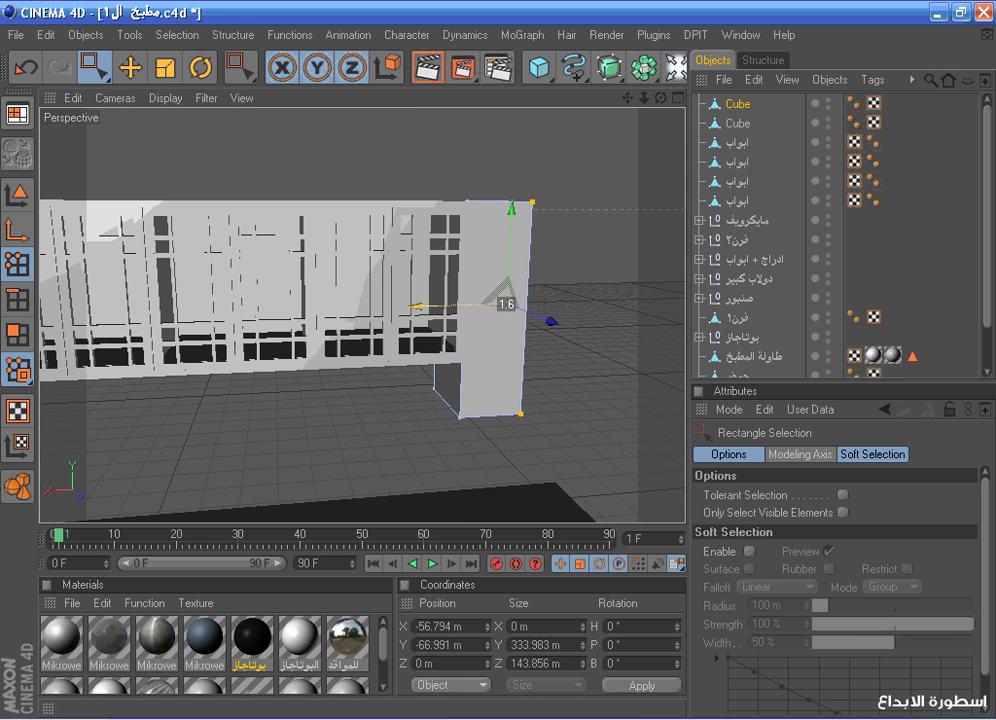
scroll(596, 214, down, 3)
Select the box's front face and inset it by 12 m with Extrude Inner
drag(661, 98, 650, 155)
middle_click(609, 147)
middle_click(345, 150)
drag(661, 98, 661, 62)
click(8, 328)
click(124, 66)
scroll(370, 186, up, 3)
click(503, 340)
middle_click(507, 238)
middle_click(450, 365)
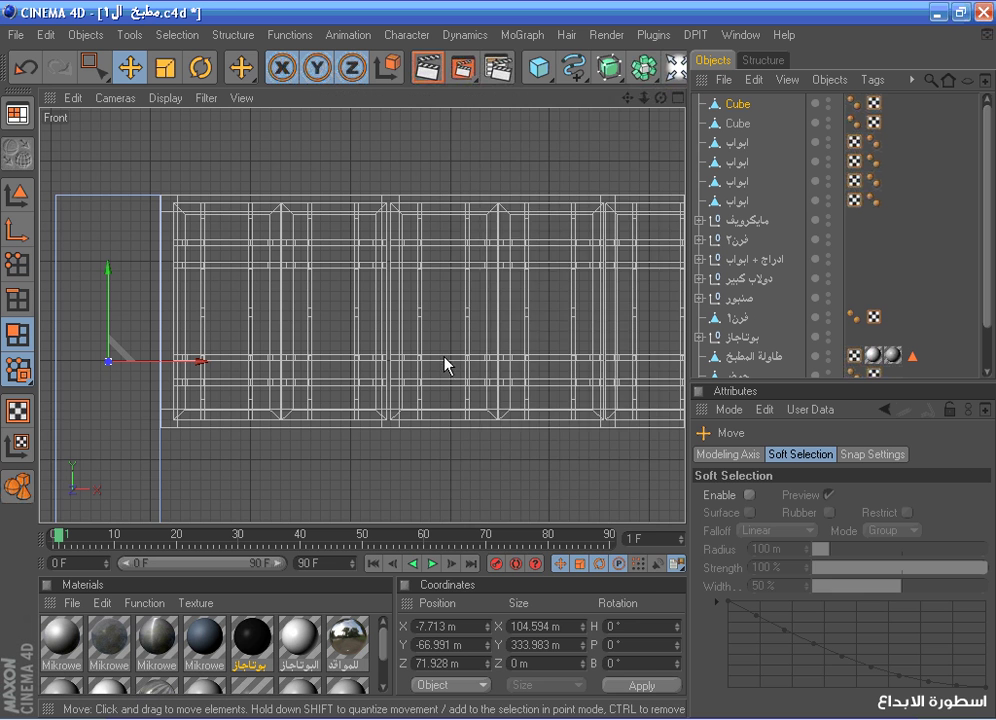
right_click(458, 302)
click(480, 357)
drag(402, 310, 414, 310)
Extrude the inset front face inward to hollow out the box, leaving a thin back panel
middle_click(380, 235)
middle_click(251, 222)
right_click(498, 176)
click(512, 339)
middle_click(525, 250)
middle_click(538, 163)
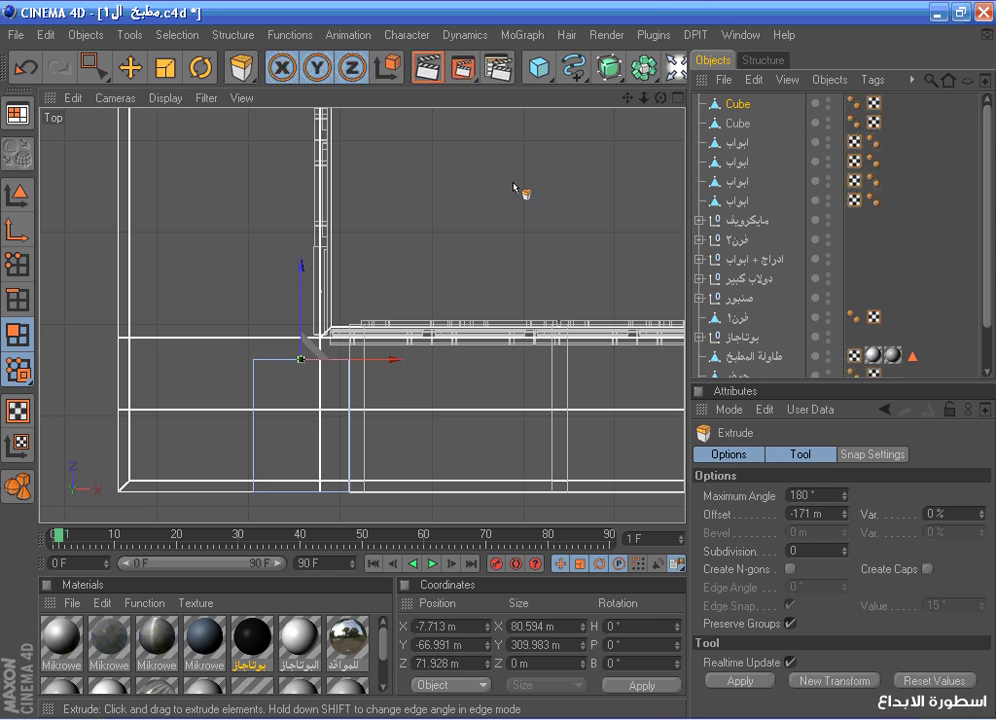
middle_click(502, 185)
middle_click(335, 175)
scroll(384, 170, up, 1)
drag(660, 98, 750, 35)
Duplicate the hollow box and move the copy along X to about -741 m, against the first box's outer side
middle_click(605, 132)
middle_click(605, 132)
click(15, 492)
click(133, 70)
ctrl+drag(717, 104, 730, 112)
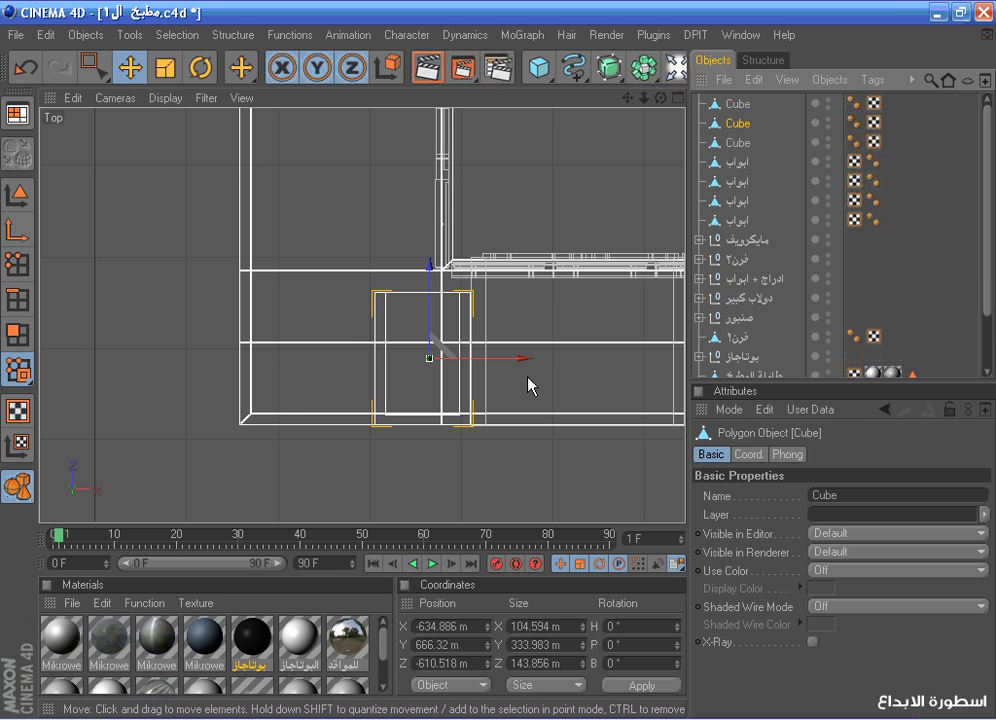
drag(512, 360, 414, 360)
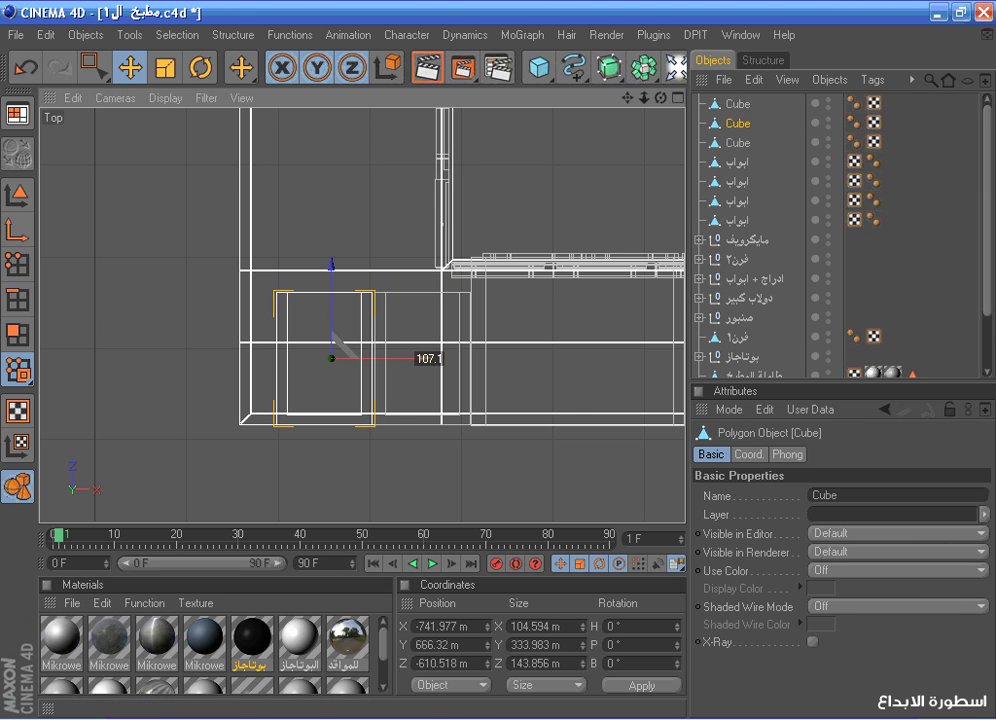
Move the copied box's outer side points out to the counter's corner, widening the box to about 145 m
click(16, 268)
click(92, 68)
drag(380, 508, 381, 510)
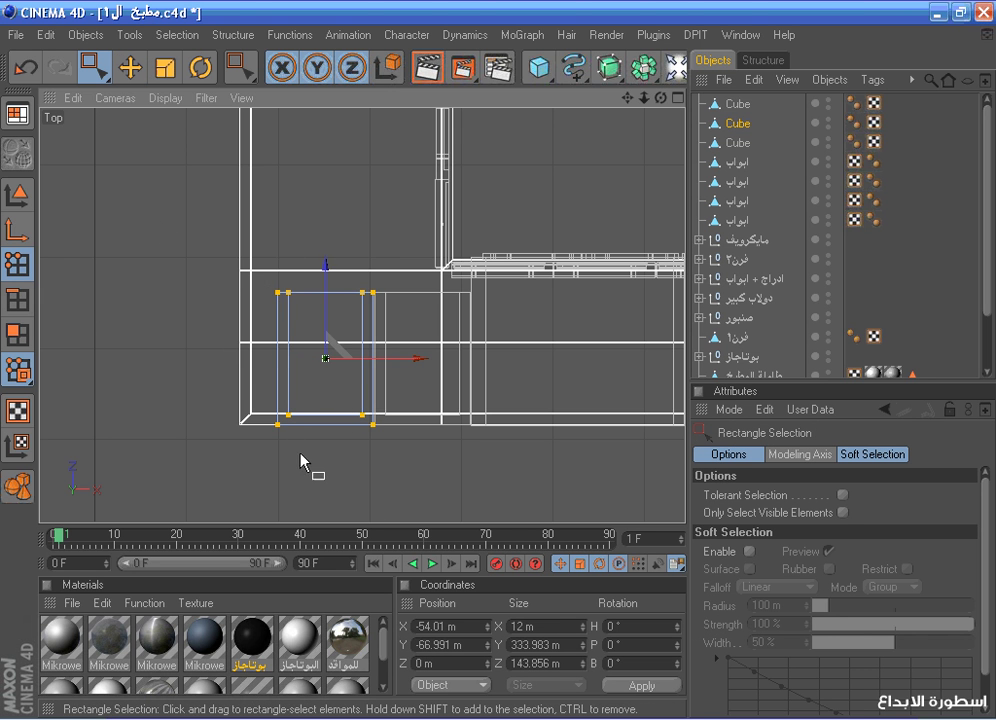
drag(331, 358, 314, 358)
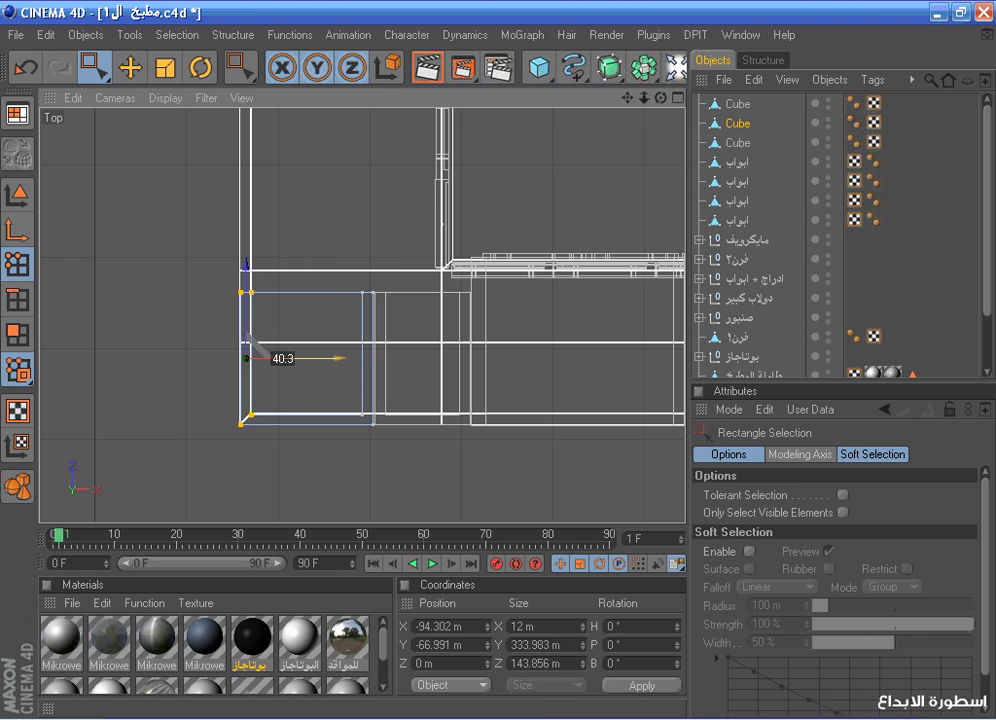
scroll(338, 368, down, 3)
click(22, 488)
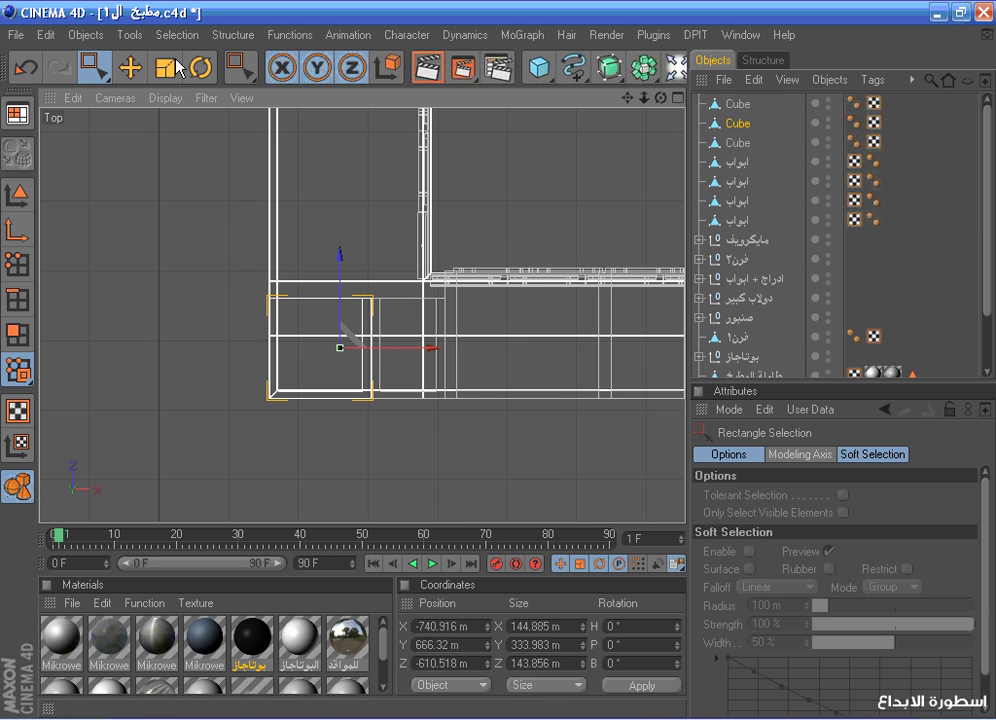
click(138, 64)
middle_click(178, 175)
middle_click(180, 175)
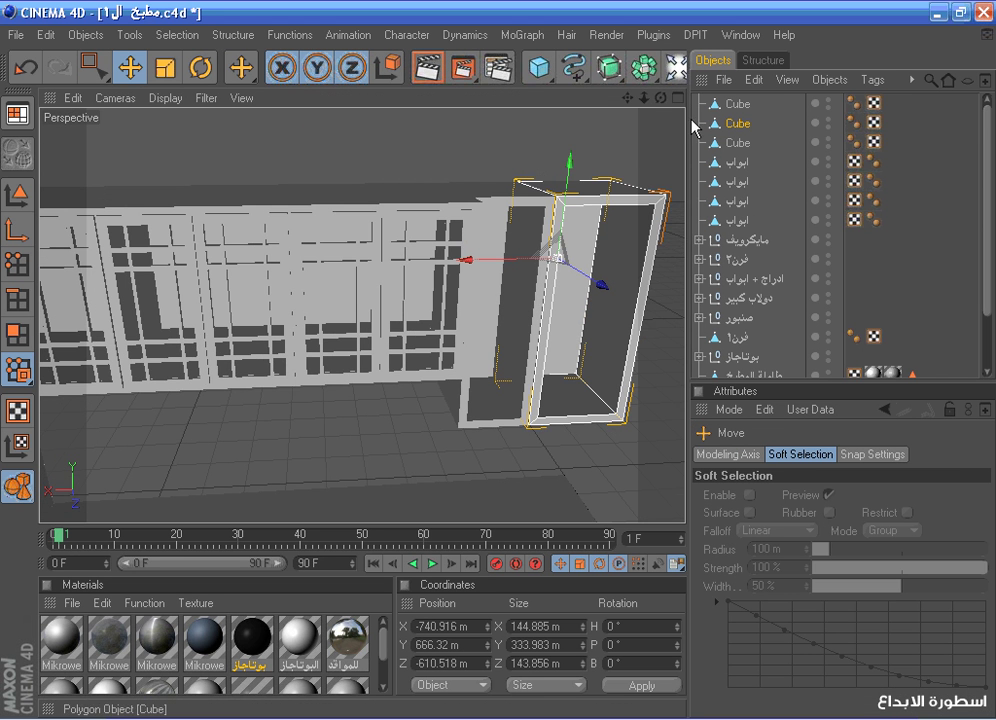
Use Fill Selection to select one leaf of the outermost wall cabinet doors
drag(660, 98, 694, 129)
click(736, 165)
click(736, 222)
scroll(552, 225, up, 2)
click(12, 350)
click(177, 35)
click(215, 216)
click(305, 202)
scroll(400, 175, up, 2)
drag(660, 99, 722, 104)
Split the selected door leaf into its own object and center its axis on it
right_click(415, 180)
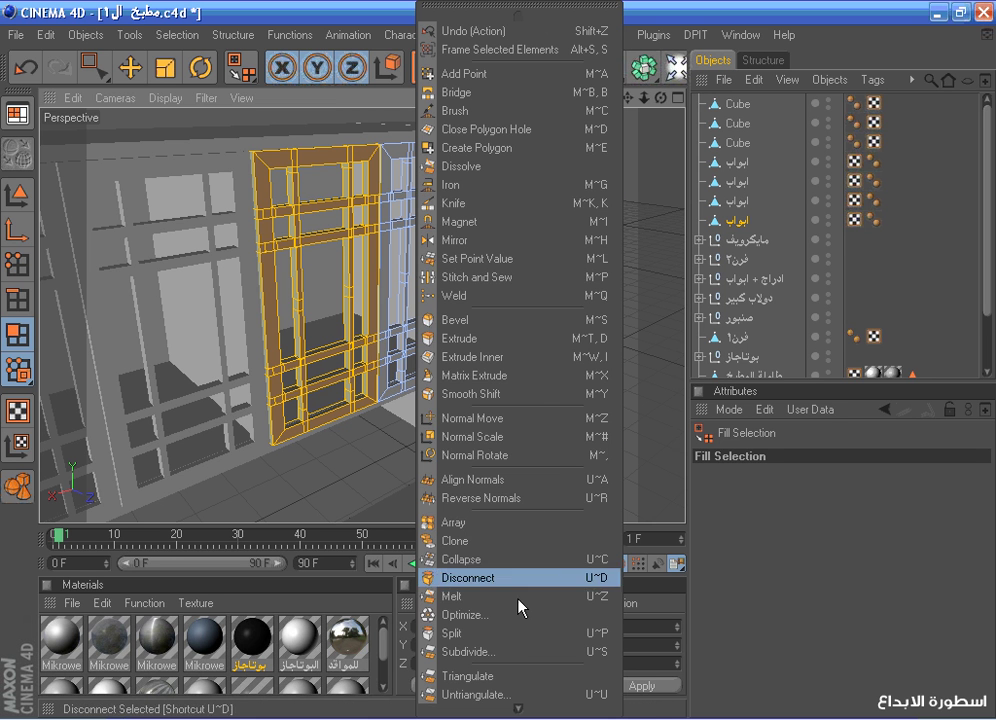
click(519, 633)
click(129, 67)
click(20, 483)
click(736, 241)
click(233, 34)
mouse_move(394, 84)
click(422, 112)
Move the split door leaf along X to about -642 m, over the narrower tall box
middle_click(458, 193)
middle_click(489, 396)
drag(402, 324, 218, 324)
scroll(474, 240, up, 2)
drag(627, 98, 727, 54)
drag(630, 60, 631, 98)
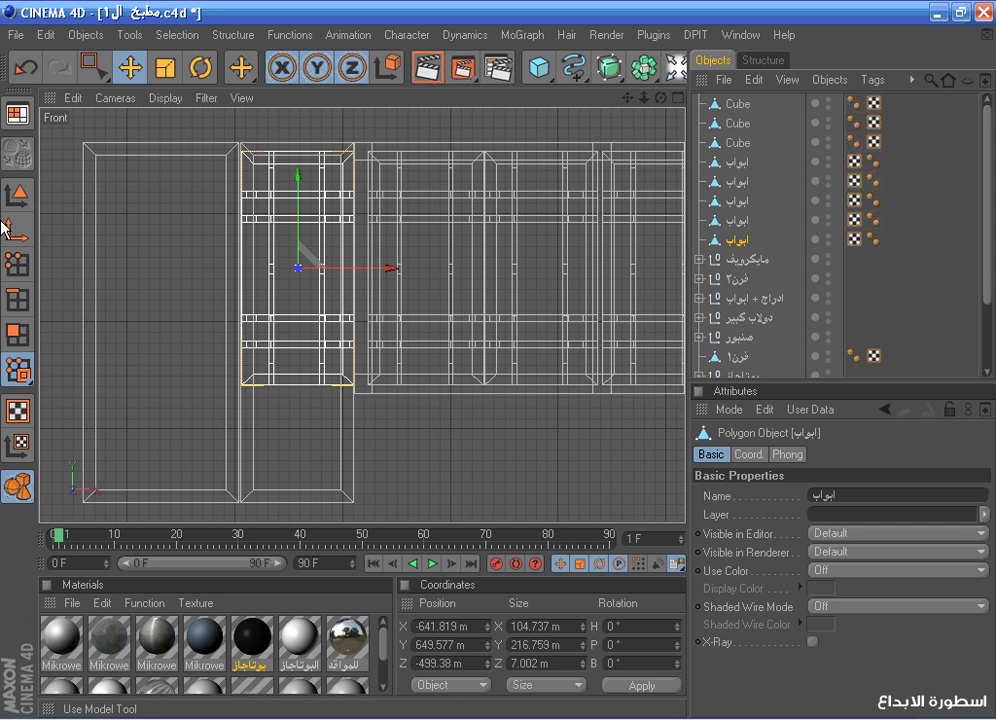
Move the leaf's two side point columns slightly inward to narrow the door within the box's front
click(16, 263)
key(0)
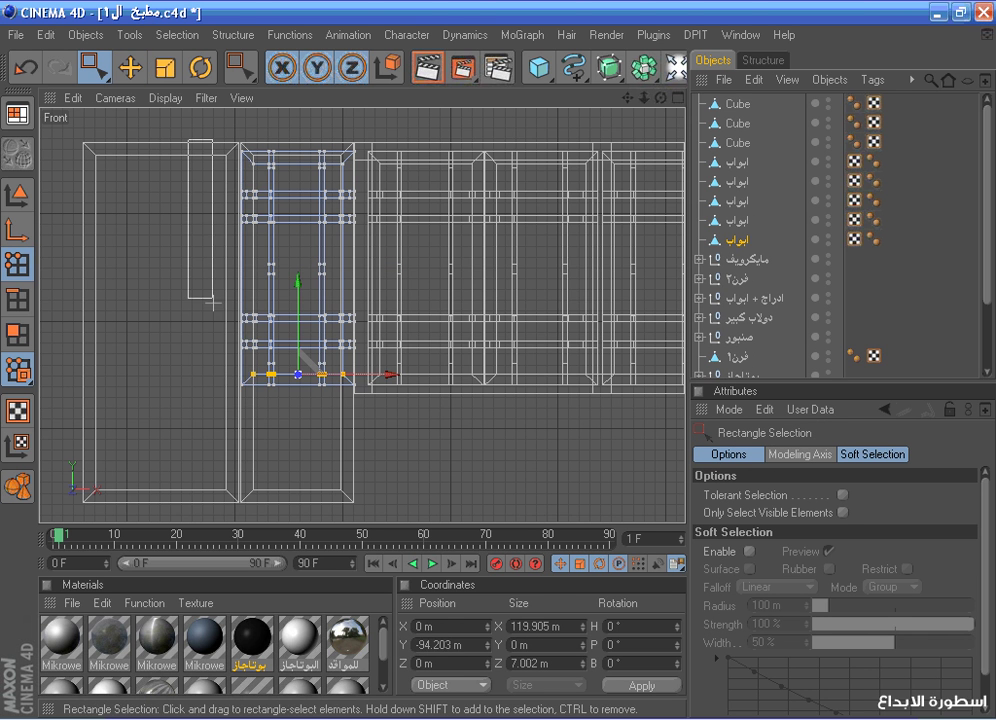
drag(258, 433, 259, 433)
drag(331, 270, 336, 270)
drag(373, 457, 373, 457)
drag(433, 268, 430, 268)
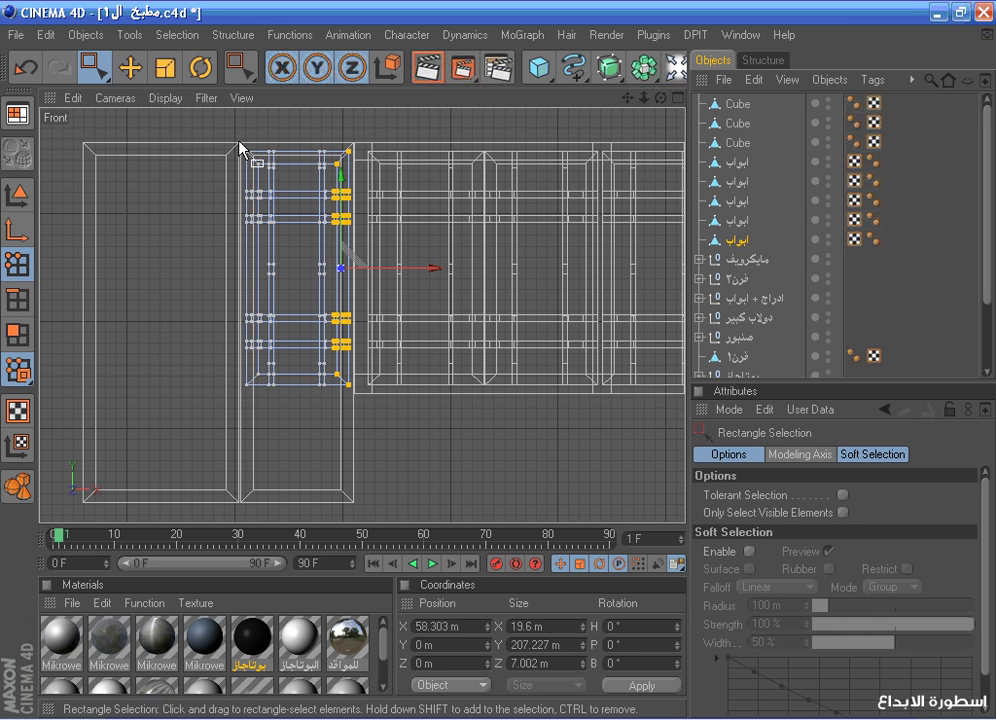
Move the leaf's top rail points slightly up and its lower rail points down to about Y -171 m, matching the box's height
drag(401, 165, 398, 168)
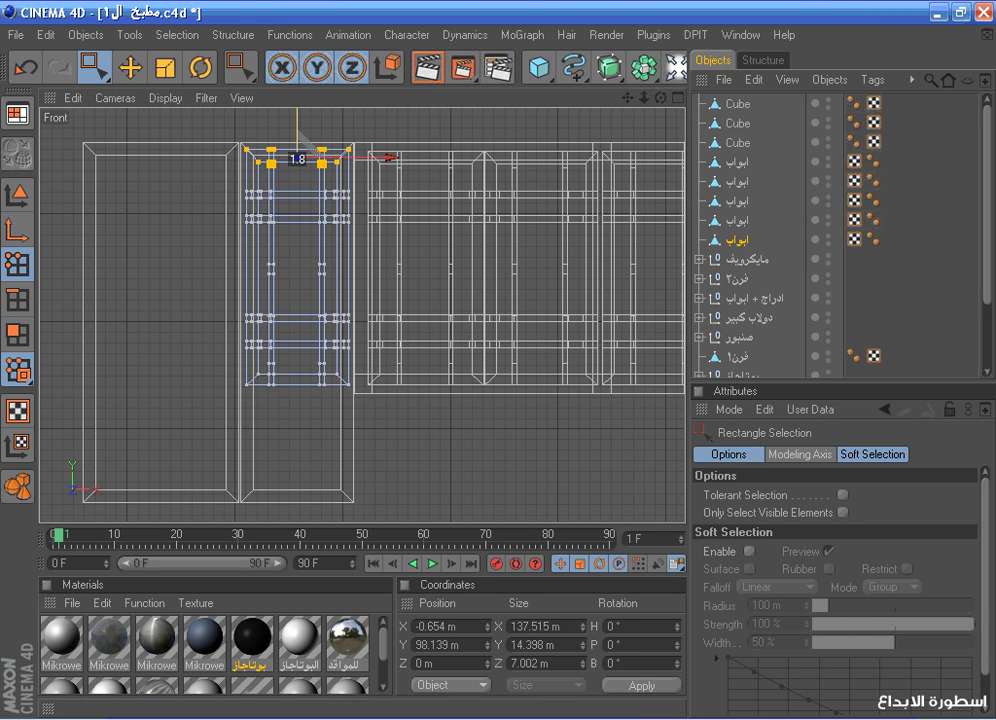
drag(361, 408, 415, 427)
drag(200, 309, 472, 457)
drag(303, 303, 300, 413)
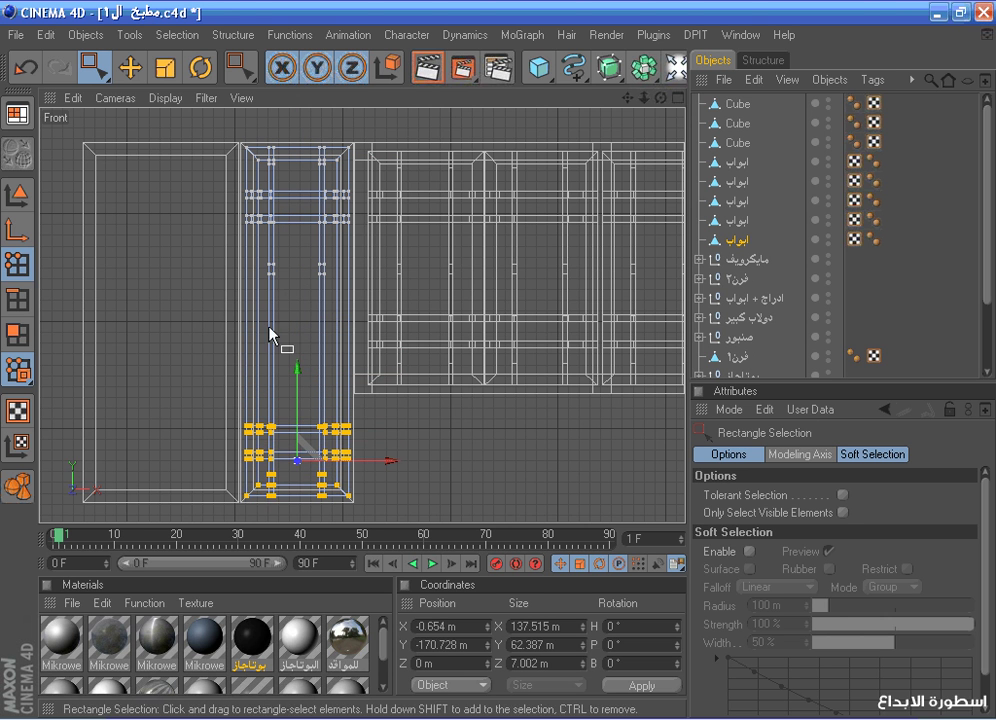
Move the narrow door's lower rail points up and its upper rail points down, spacing the crossbars closer together
drag(389, 464, 389, 465)
drag(300, 387, 300, 365)
drag(453, 228, 459, 233)
drag(298, 156, 298, 177)
Move the whole narrow door along Z to about -538 m, against the front of the tall box
middle_click(276, 163)
middle_click(277, 170)
click(17, 487)
middle_click(292, 403)
middle_click(537, 213)
drag(422, 199, 422, 220)
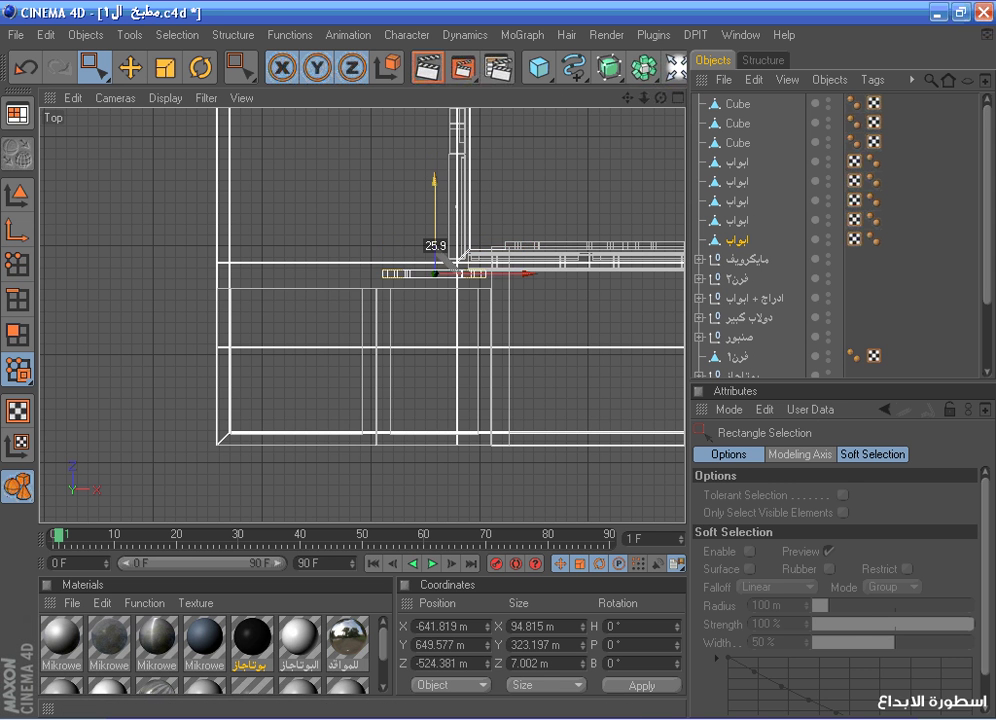
middle_click(356, 193)
middle_click(356, 193)
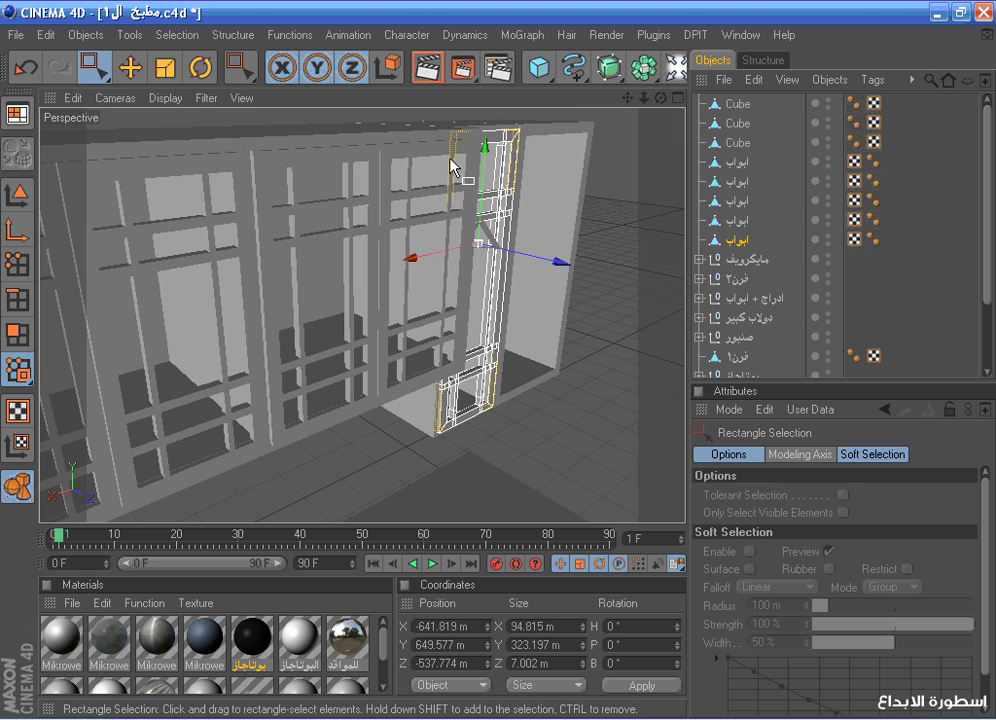
Save the kitchen project with the fitted narrow door
drag(661, 99, 2, 384)
click(130, 68)
scroll(378, 151, down, 3)
click(15, 35)
click(47, 188)
scroll(600, 191, down, 3)
drag(658, 98, 628, 98)
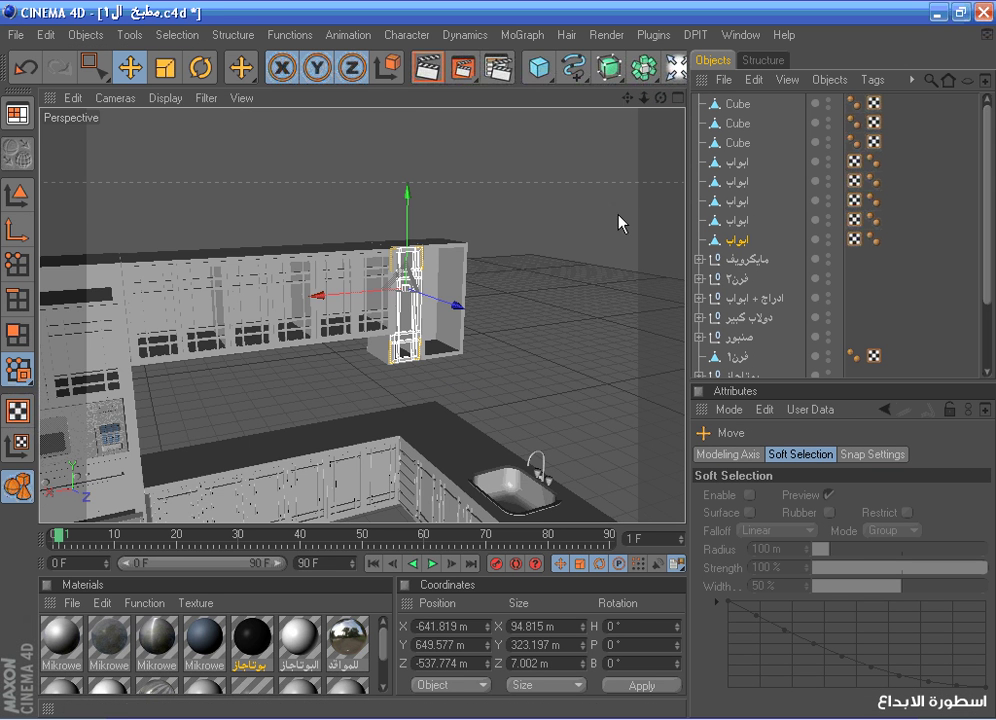
Duplicate the narrow door and move the copy along X to about -750 m, over the wider tall box
ctrl+drag(735, 241, 736, 249)
middle_click(563, 244)
middle_click(564, 238)
scroll(565, 236, up, 3)
drag(466, 274, 547, 285)
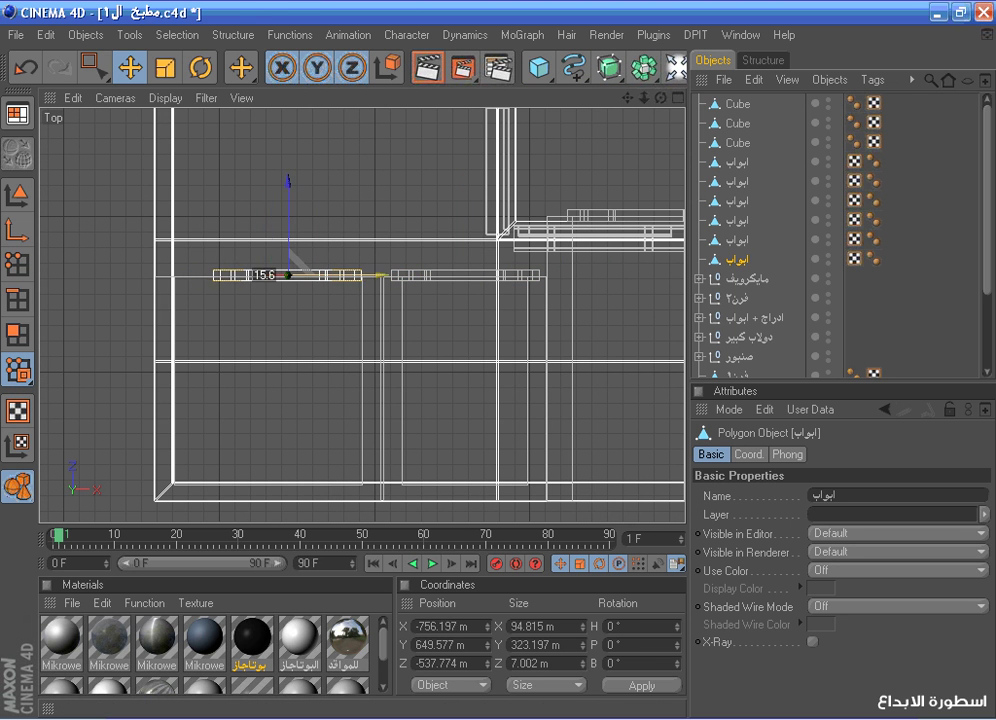
drag(389, 275, 390, 275)
Move the copied door's side points outward along X to widen it across the wider box's front
scroll(427, 260, up, 3)
drag(628, 99, 731, 131)
scroll(628, 106, up, 2)
click(17, 264)
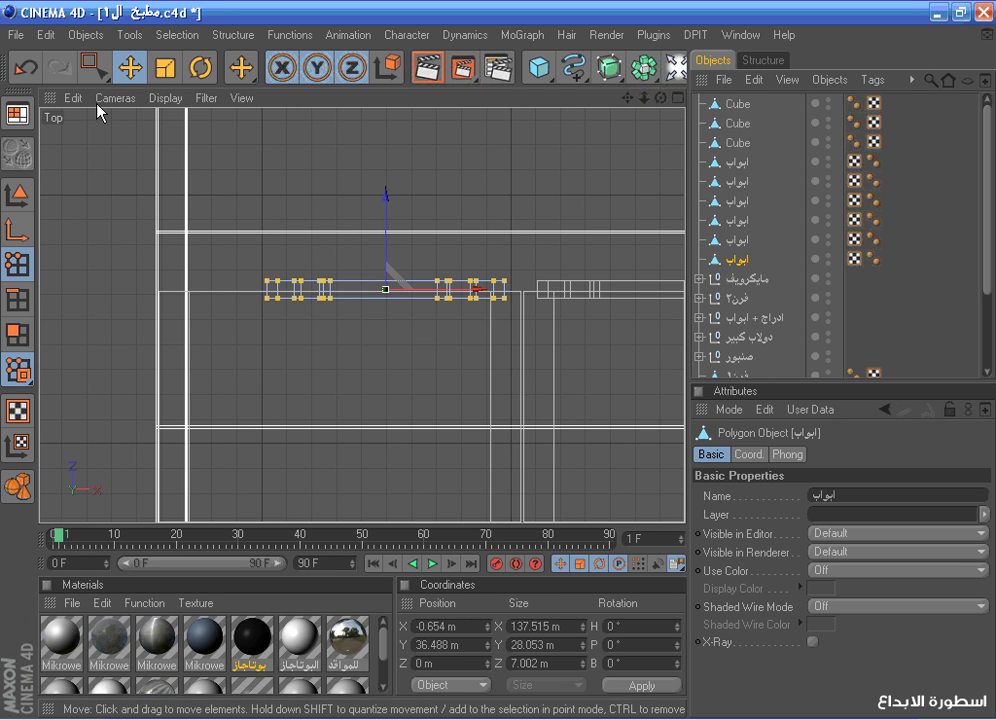
click(92, 66)
drag(343, 325, 345, 326)
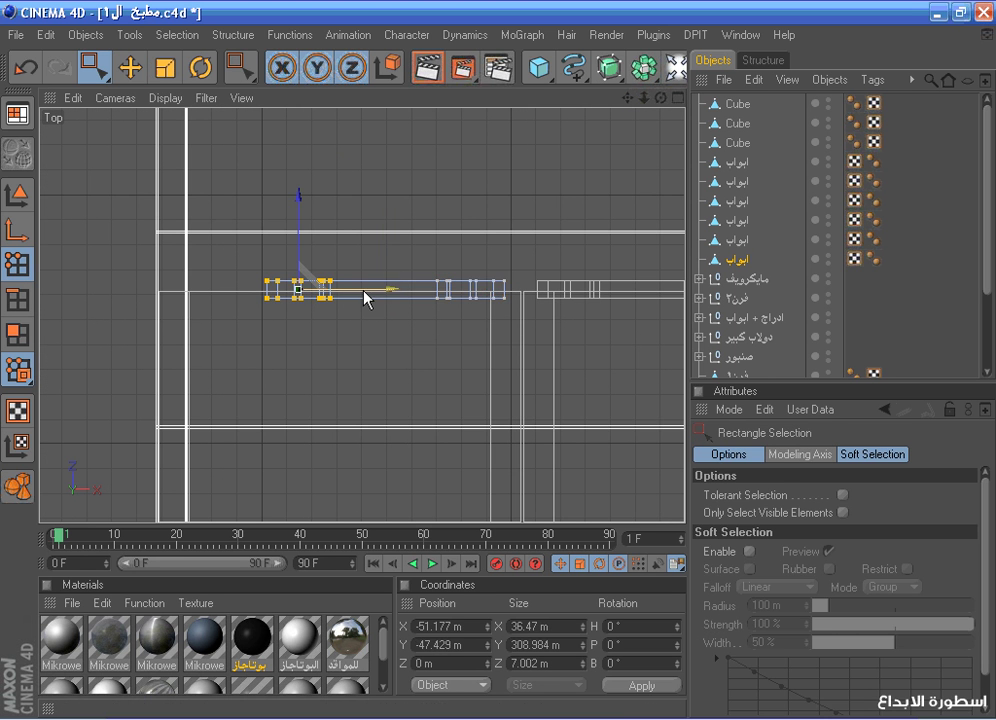
drag(290, 290, 287, 290)
middle_click(362, 293)
middle_click(289, 193)
Move the widened door's two inner vertical bar columns inward, the outer-wall side one to X about -67 m
drag(663, 98, 610, 115)
middle_click(572, 263)
middle_click(440, 378)
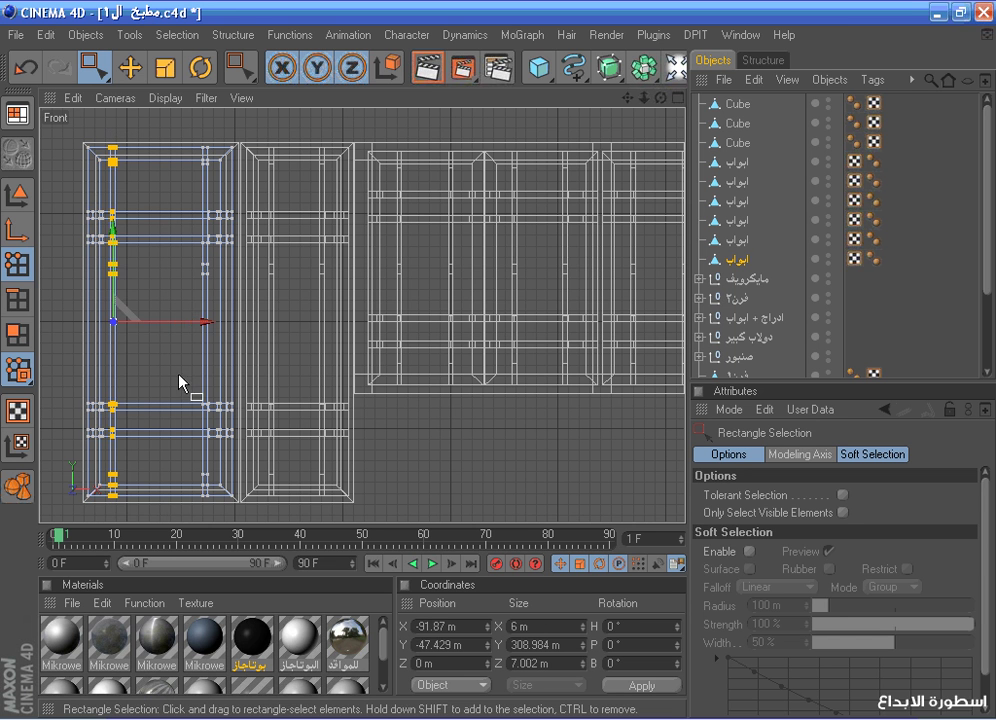
drag(178, 320, 199, 320)
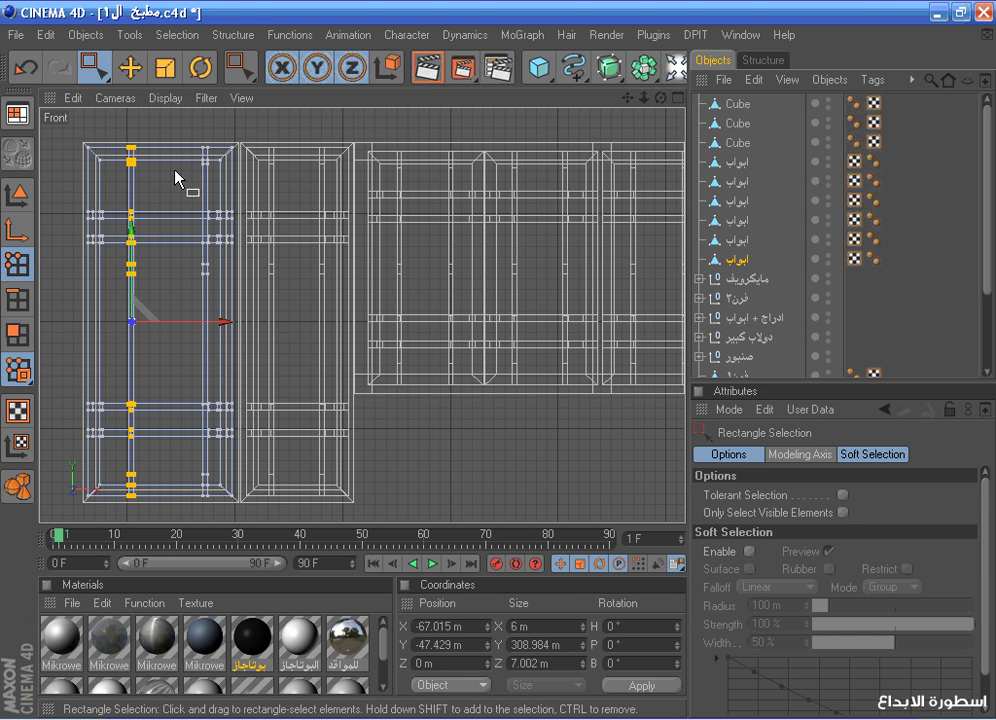
drag(211, 526, 211, 526)
drag(264, 326, 244, 324)
Return to object mode with the widened door in place and save the project
middle_click(240, 235)
middle_click(236, 207)
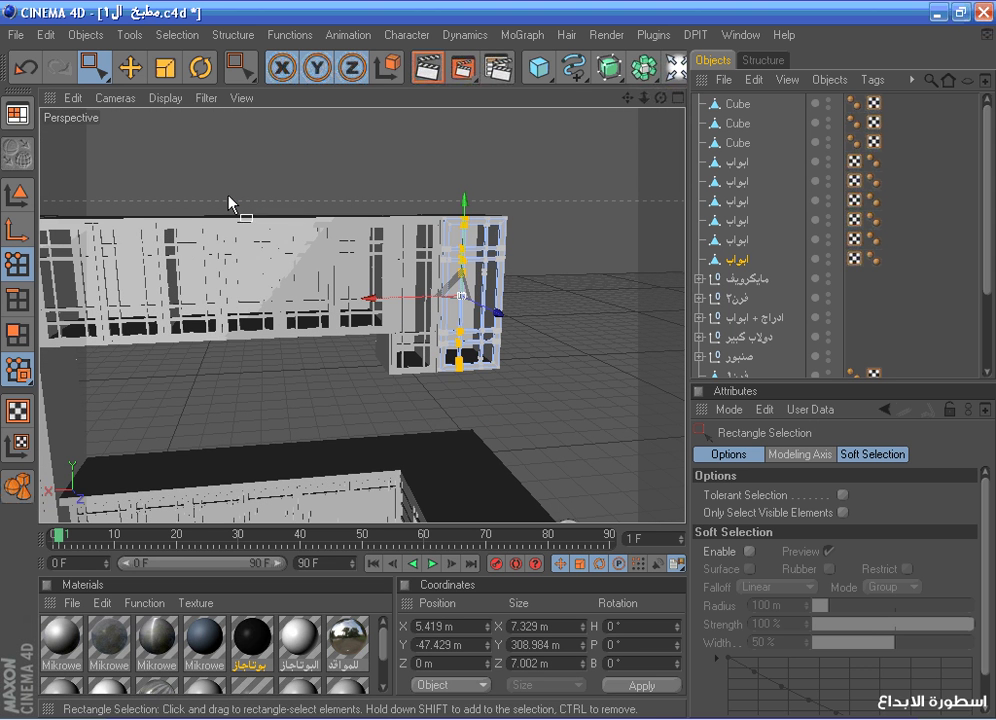
click(23, 486)
click(135, 68)
scroll(366, 166, down, 4)
scroll(611, 157, down, 2)
drag(661, 98, 565, 250)
scroll(567, 246, down, 3)
alt+drag(628, 113, 600, 185)
middle_click(600, 185)
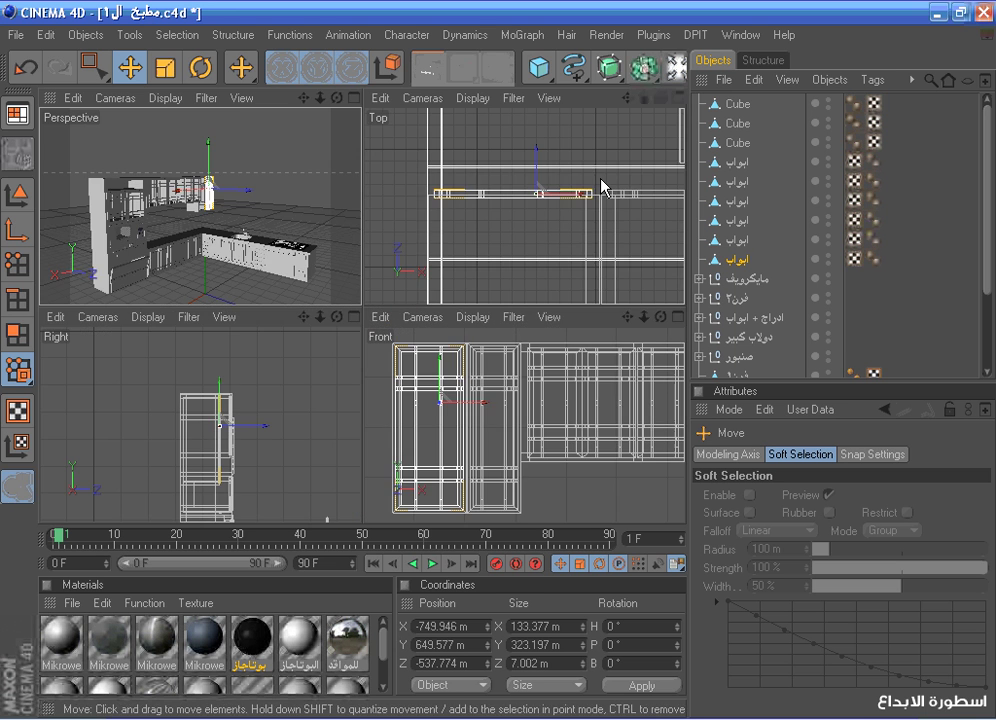
middle_click(385, 186)
middle_click(350, 188)
middle_click(162, 218)
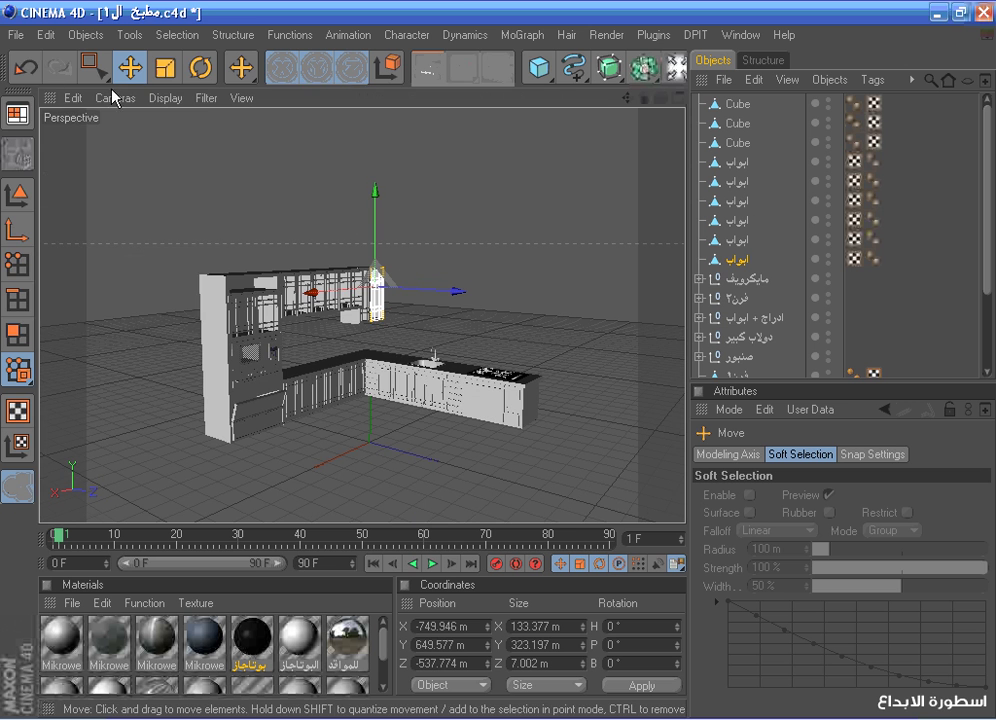
click(16, 34)
click(42, 183)
Add a cube and move it to the kitchen's corner, at about X -745 m and Z -584 m
click(539, 67)
click(678, 98)
click(678, 98)
scroll(657, 198, down, 6)
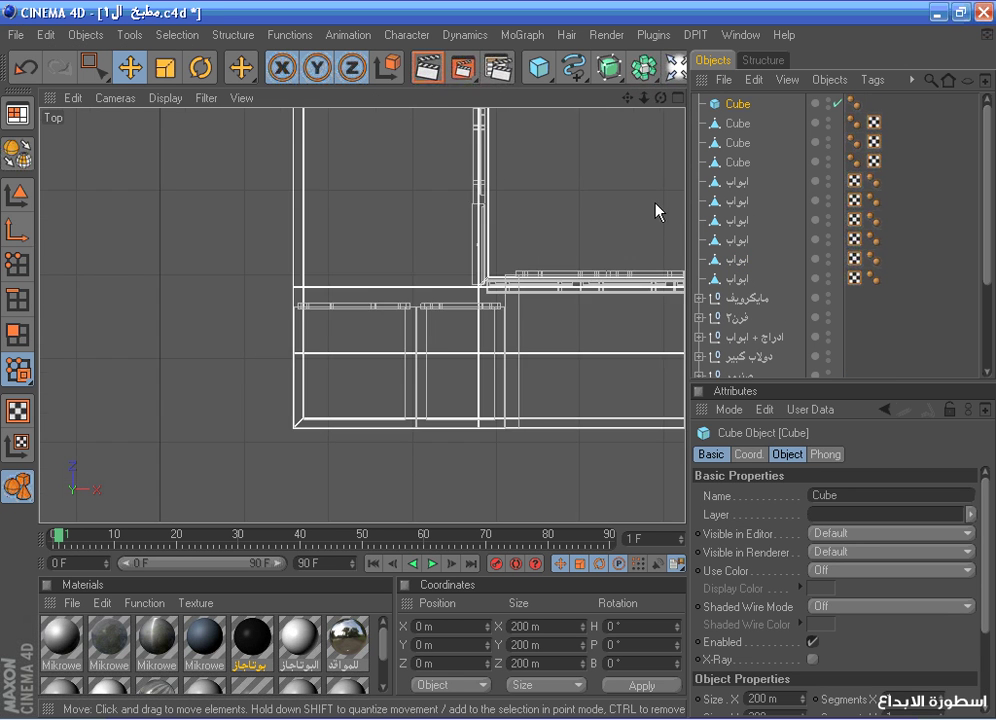
scroll(653, 200, down, 5)
drag(628, 98, 523, 197)
scroll(585, 190, down, 2)
drag(444, 204, 444, 347)
scroll(482, 238, up, 2)
drag(582, 438, 335, 438)
scroll(329, 436, down, 2)
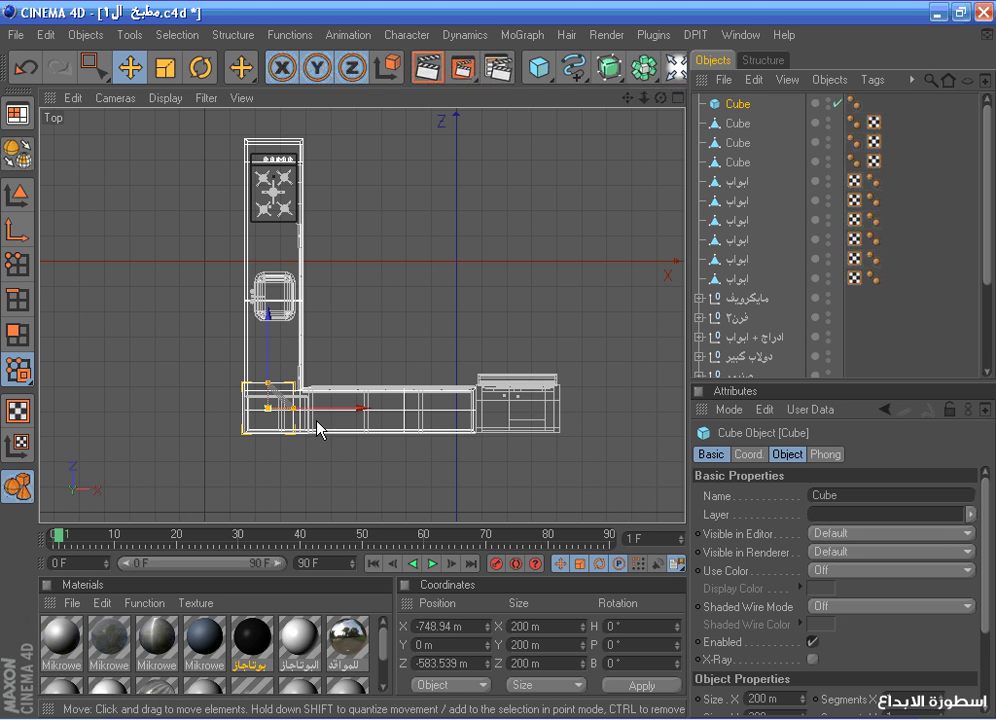
scroll(317, 410, down, 1)
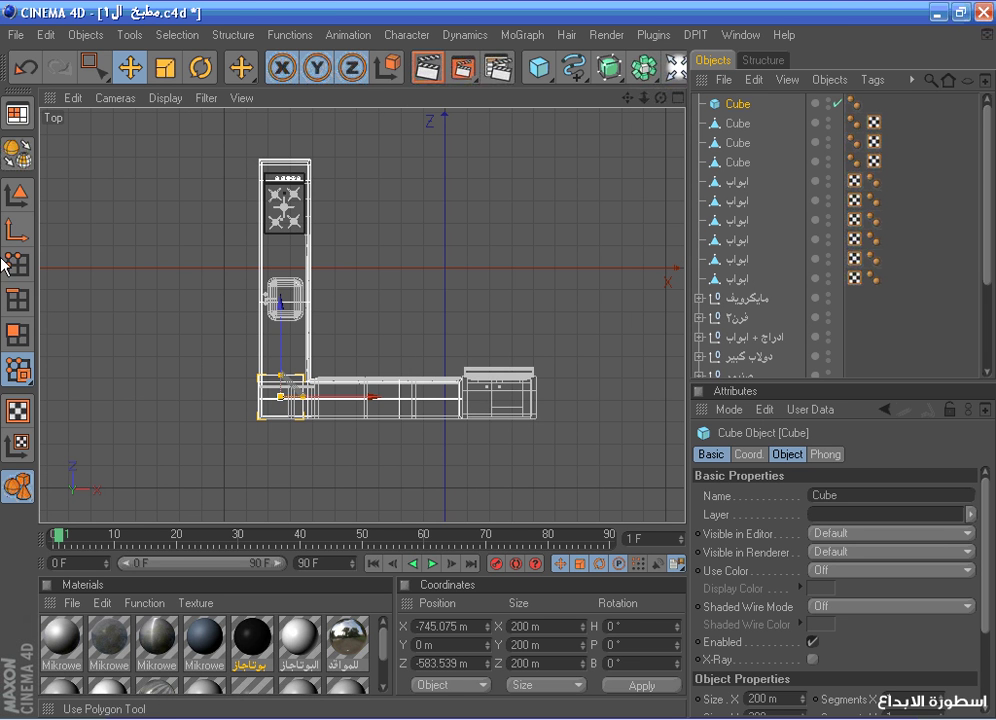
Make the cube editable and stretch its points on the +X side far past the end of the kitchen
click(20, 160)
click(20, 266)
click(94, 67)
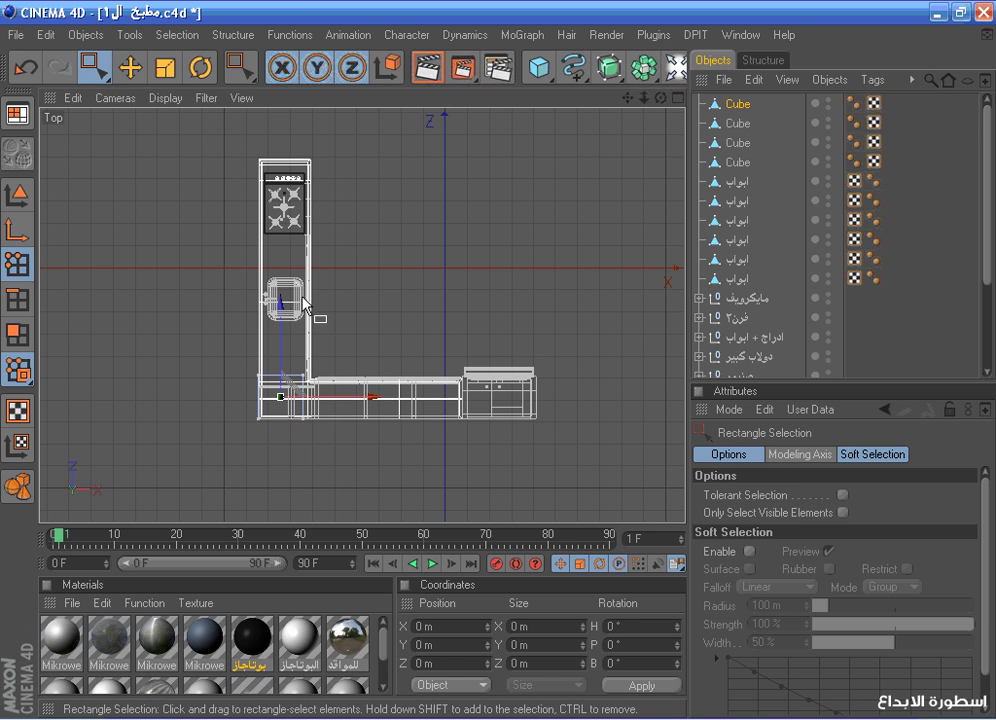
drag(320, 453, 276, 355)
drag(393, 397, 770, 397)
scroll(496, 384, down, 3)
drag(617, 362, 631, 362)
Move the cube's +Z points to about Z 1714 m and its +X points to about X 1991 m
scroll(290, 400, up, 1)
drag(254, 330, 634, 369)
drag(438, 311, 437, 141)
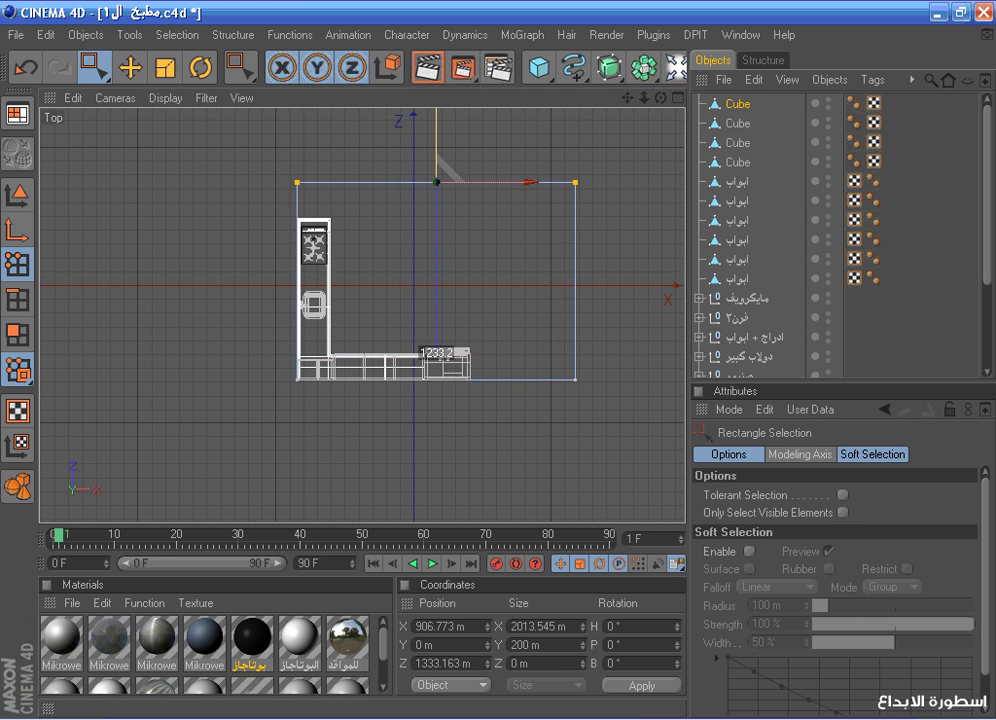
drag(440, 352, 436, 320)
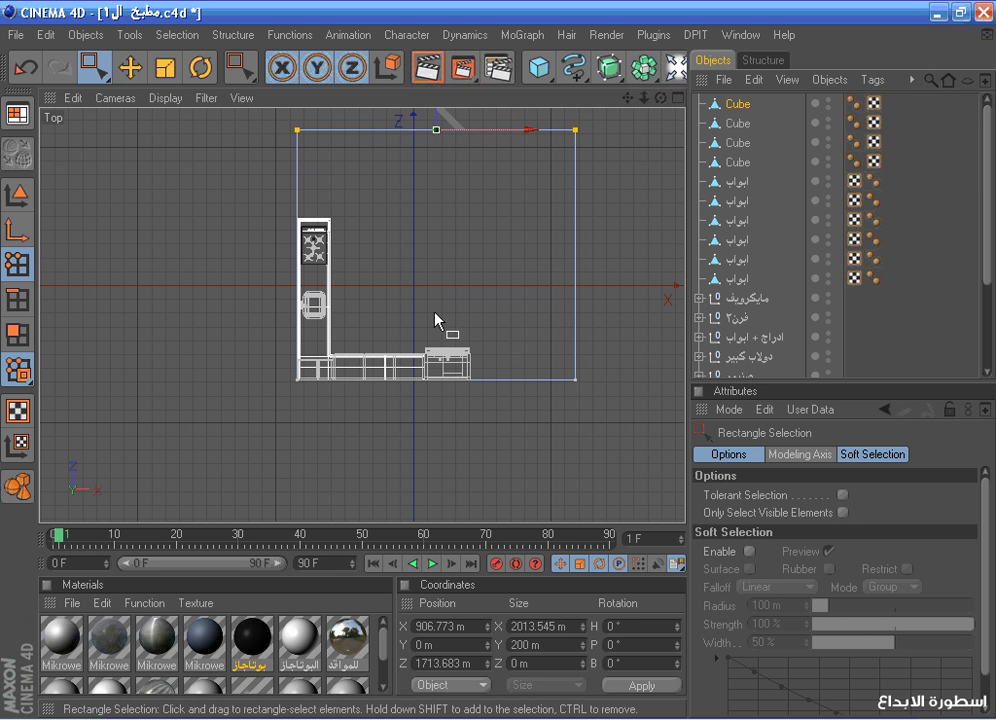
drag(577, 418, 558, 107)
drag(620, 254, 631, 254)
Drop the stretched cube to the floor and raise its top points to about Y 1307 m
middle_click(610, 335)
middle_click(258, 416)
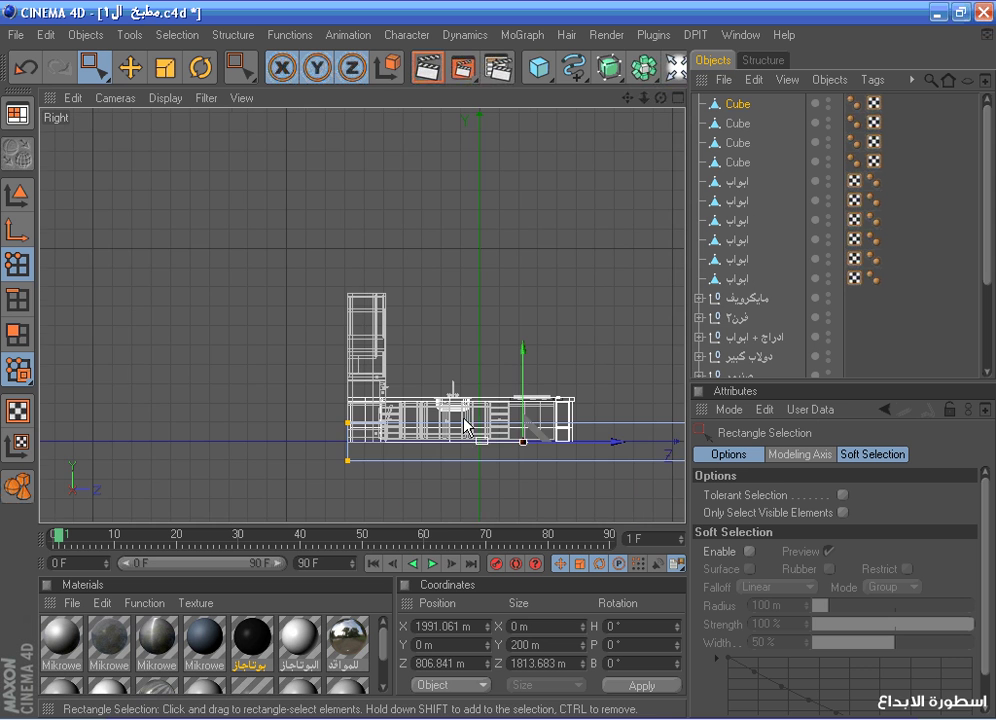
drag(629, 98, 567, 86)
click(653, 35)
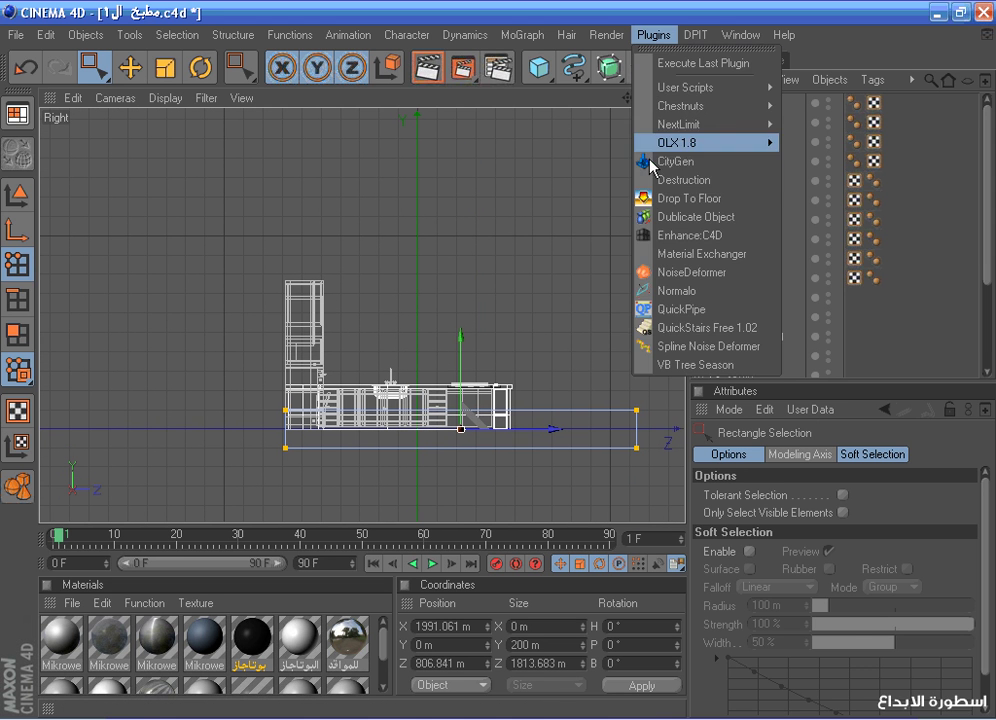
click(688, 198)
drag(390, 340, 684, 402)
scroll(516, 340, down, 3)
drag(431, 318, 431, 186)
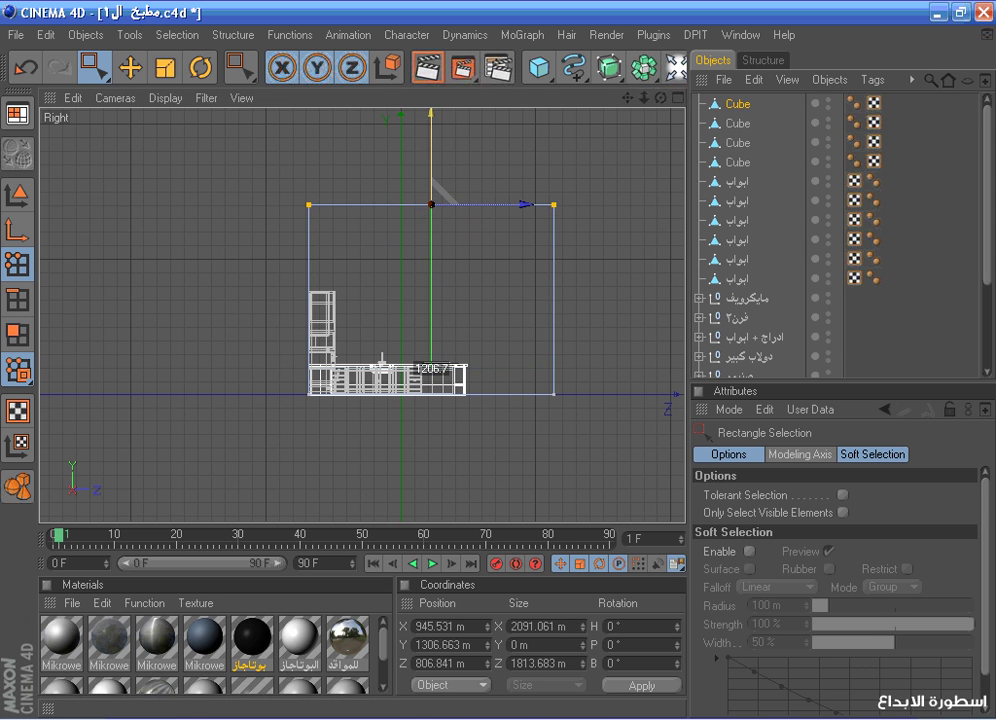
Delete the room cube's two near side faces and its ceiling face to expose the kitchen
middle_click(438, 291)
middle_click(316, 240)
scroll(316, 241, down, 5)
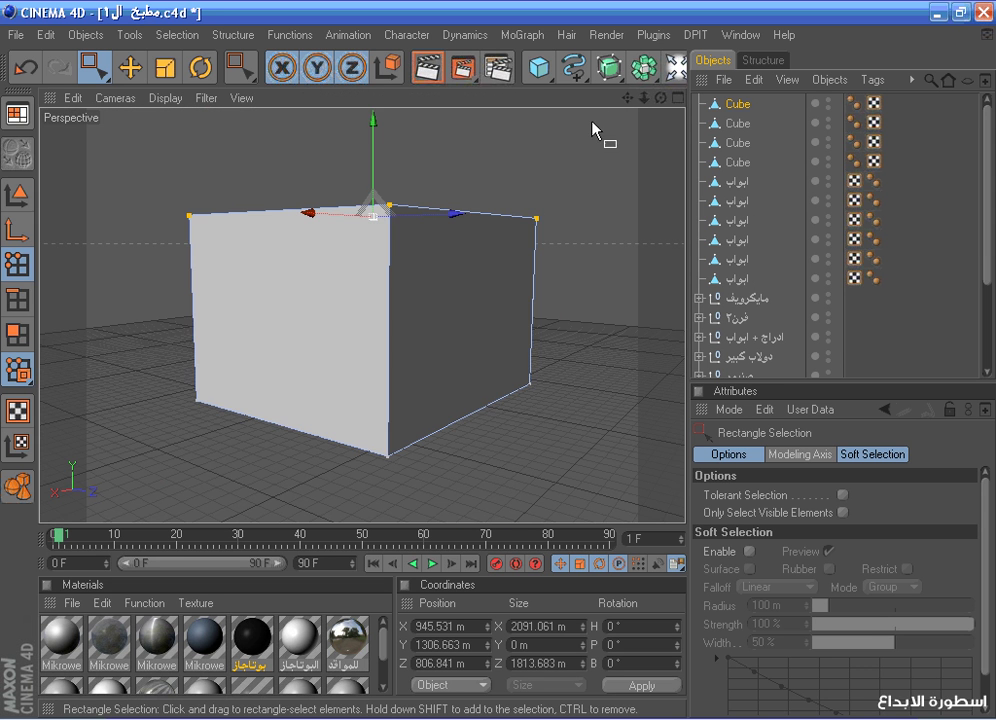
drag(661, 98, 638, 150)
click(17, 334)
click(129, 67)
click(247, 292)
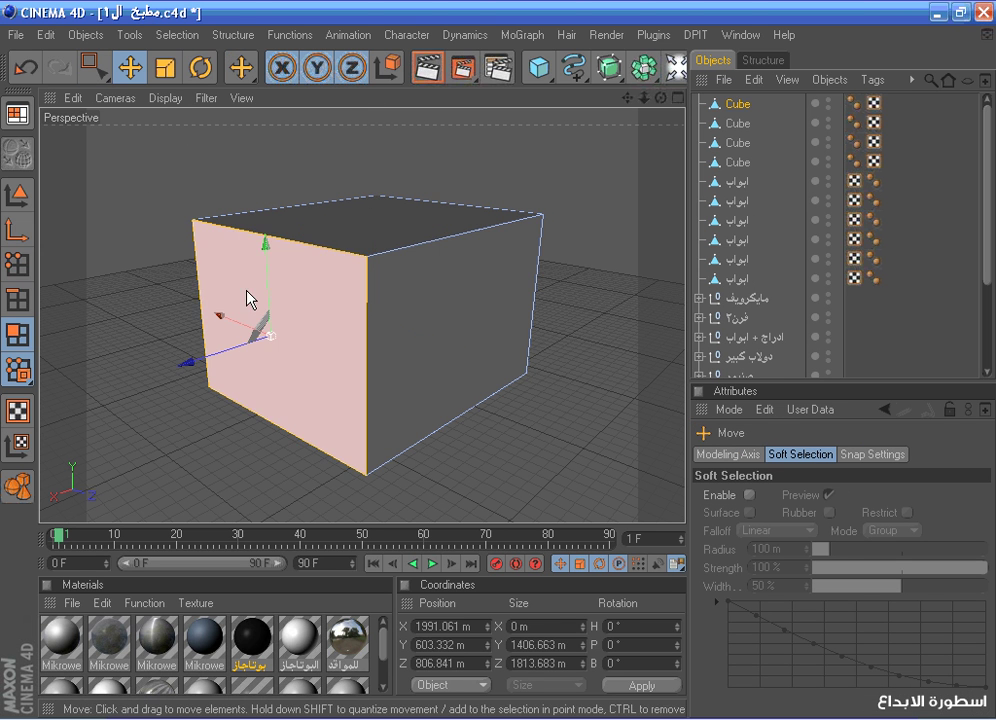
key(Delete)
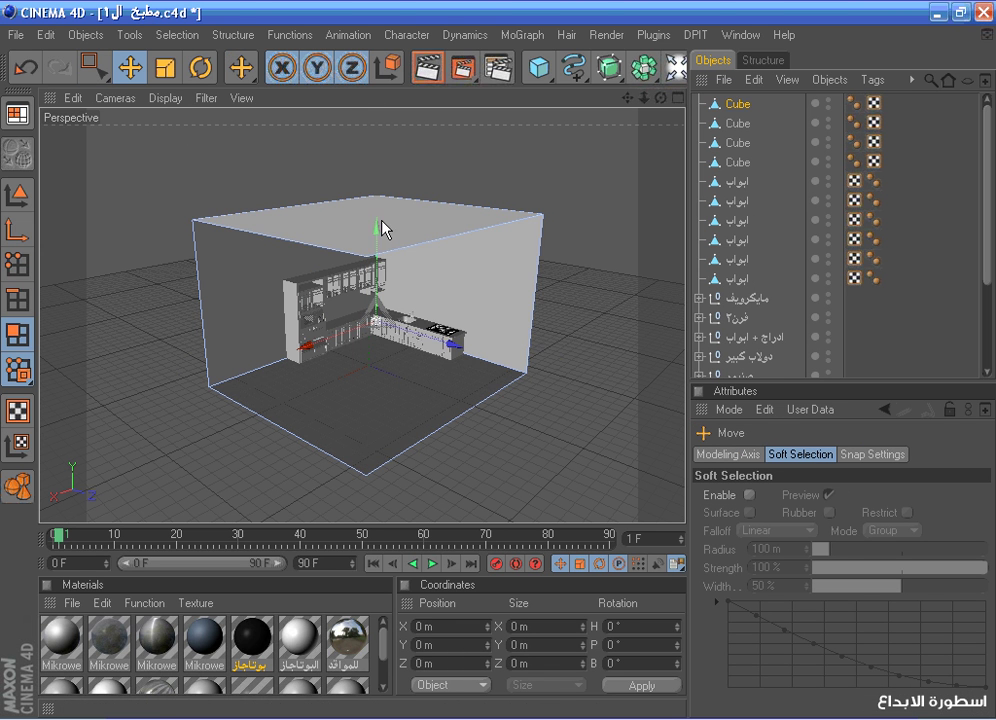
click(447, 229)
key(Delete)
scroll(575, 155, up, 3)
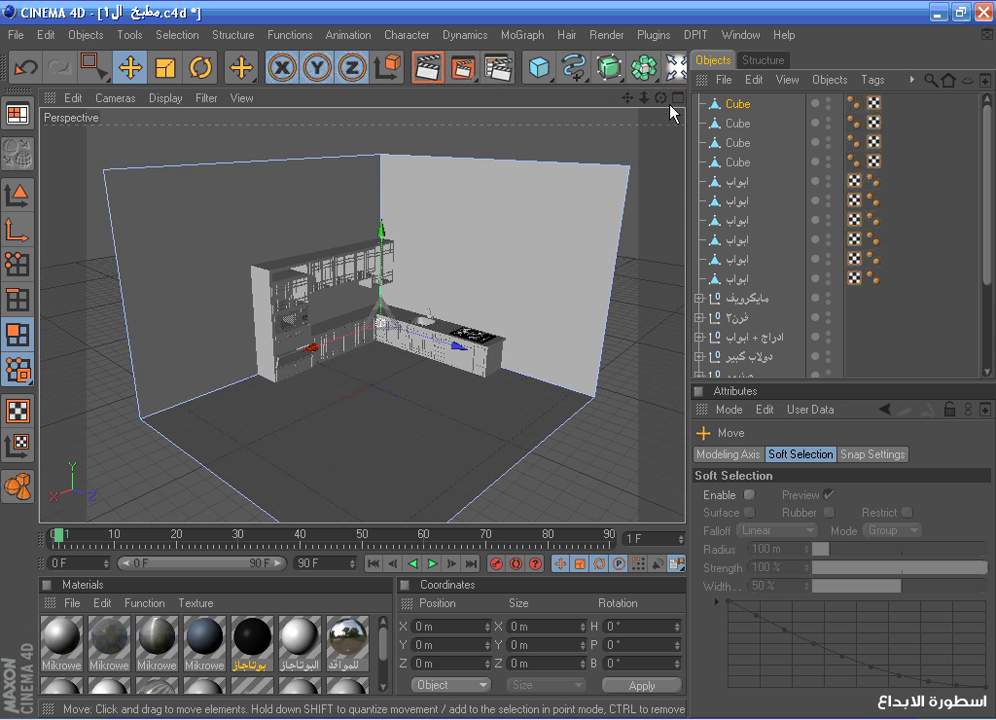
Delete the room cube's floor face and rename the remaining walls جدران
drag(660, 98, 490, 412)
scroll(620, 192, up, 3)
mouse_move(660, 98)
mouse_down()
mouse_move(648, 92)
mouse_move(660, 98)
mouse_up()
scroll(672, 190, down, 3)
double_click(738, 104)
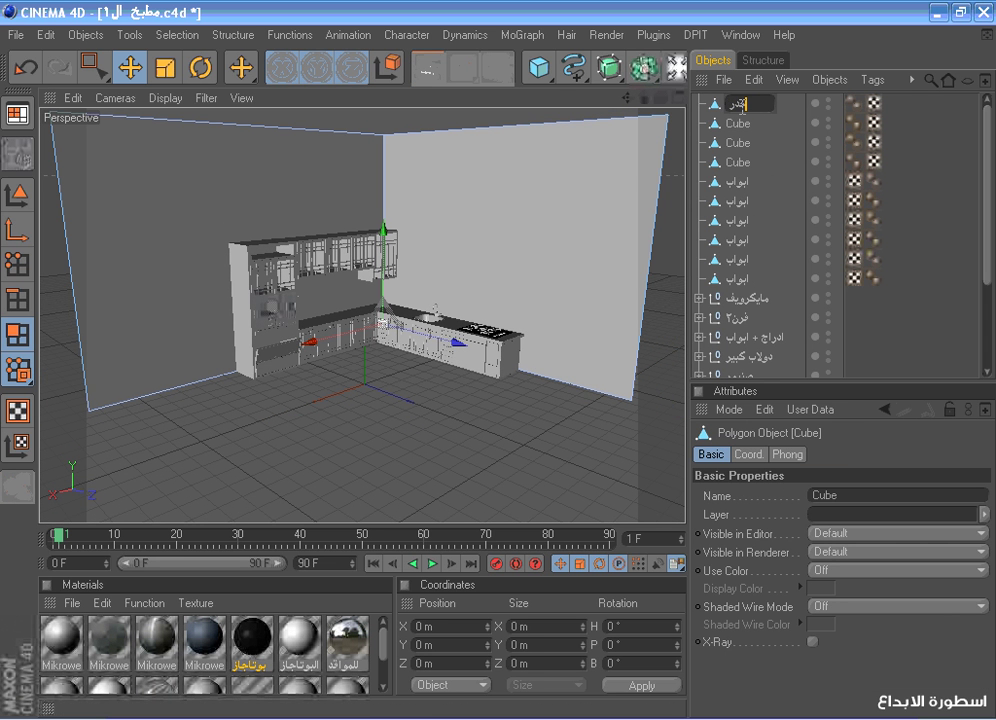
key(Return)
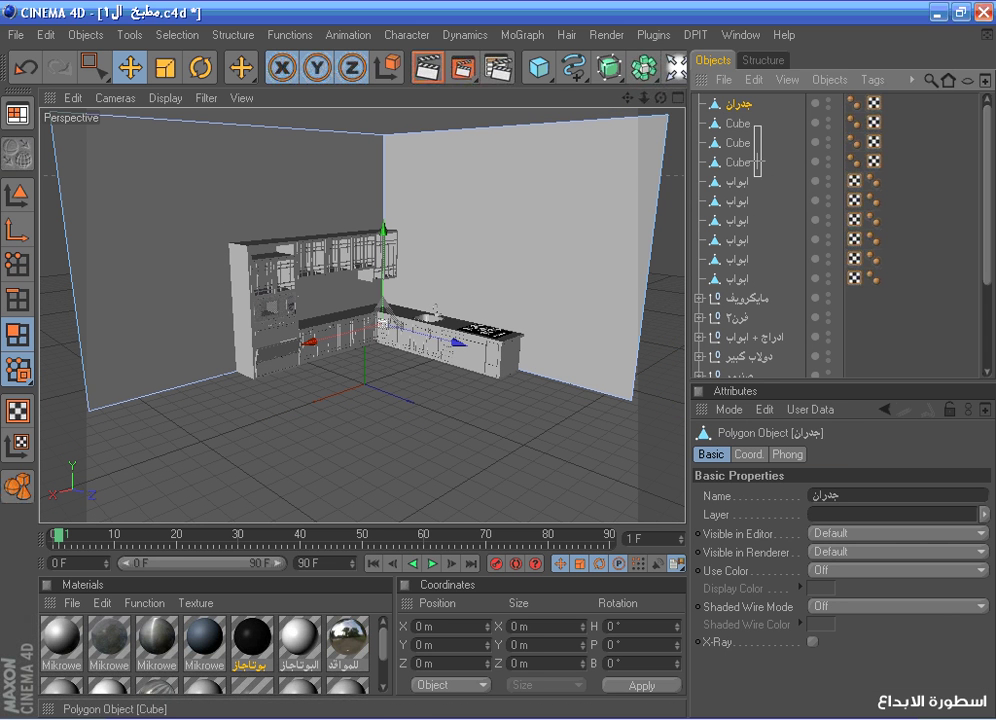
Group the three cabinet cubes and name the group دواليب
drag(727, 280, 726, 281)
scroll(598, 214, up, 3)
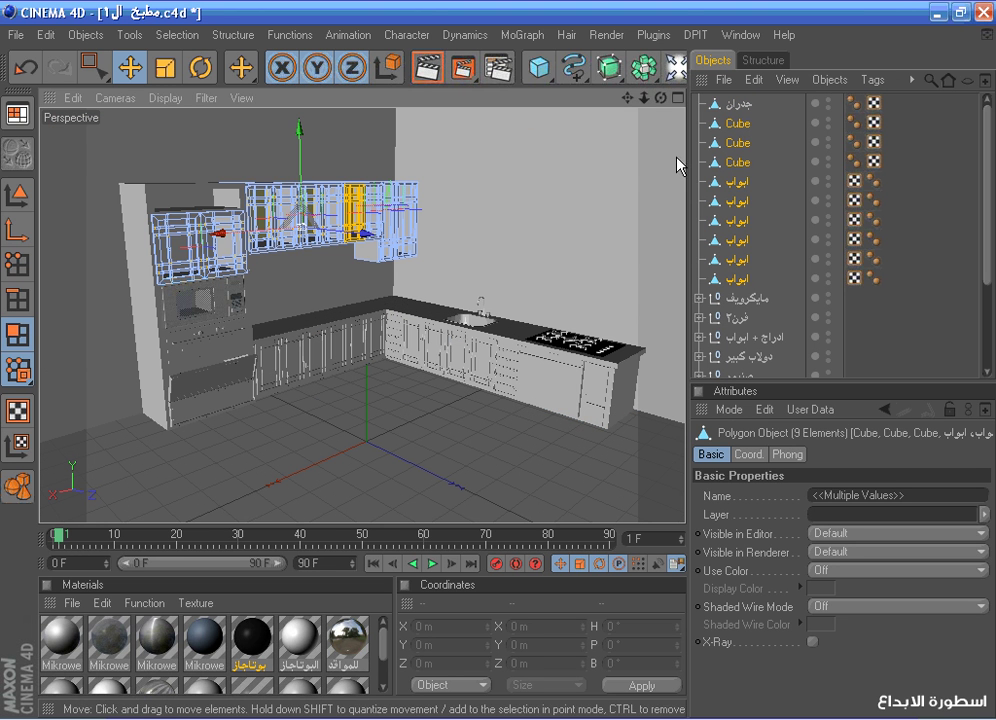
drag(662, 98, 581, 226)
click(740, 163)
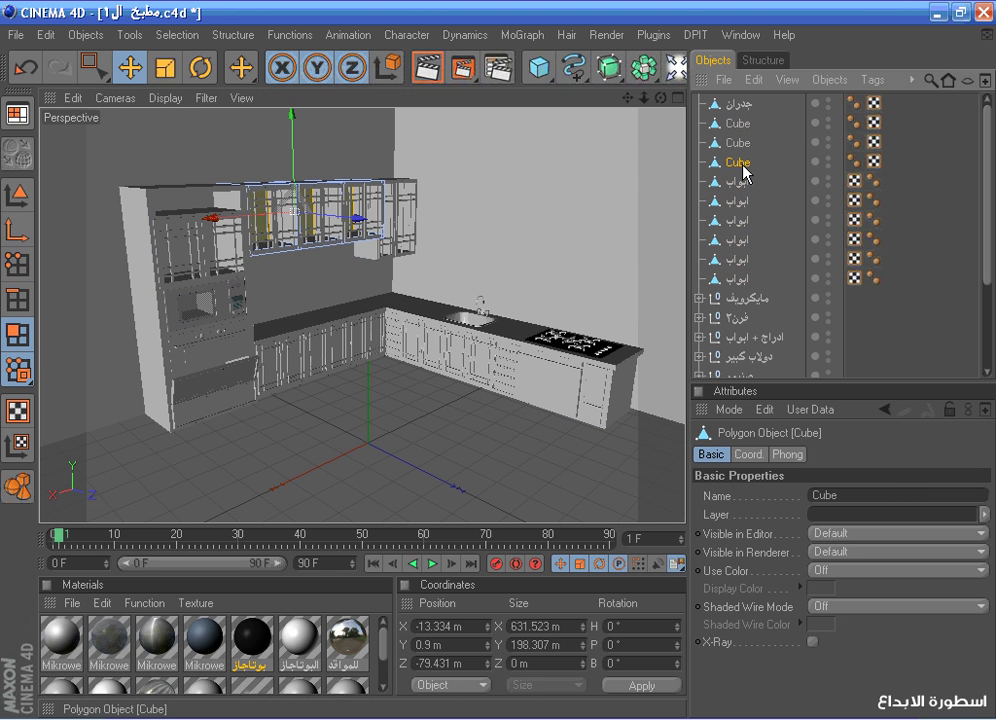
drag(661, 98, 687, 143)
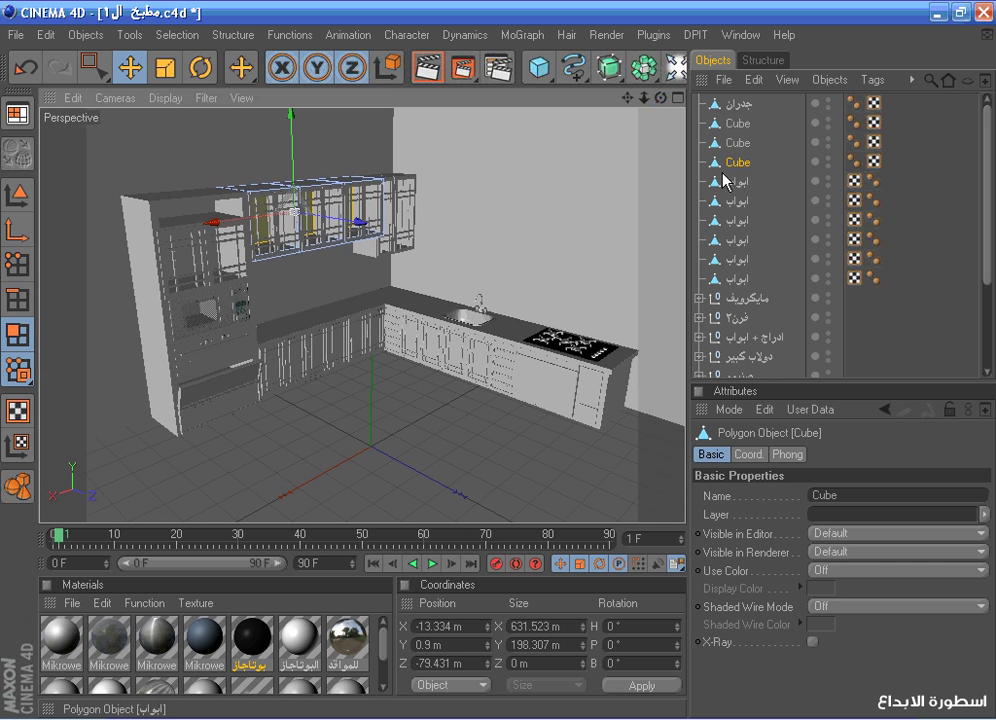
click(735, 144)
click(738, 125)
drag(767, 127, 735, 158)
right_click(734, 156)
click(790, 522)
double_click(740, 124)
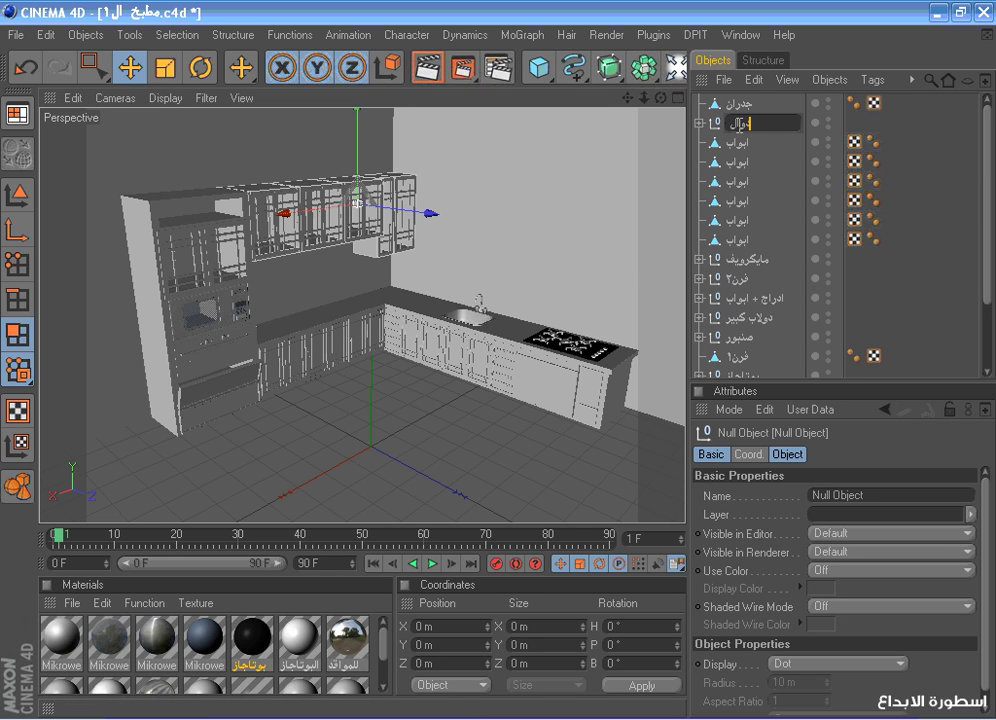
key(Return)
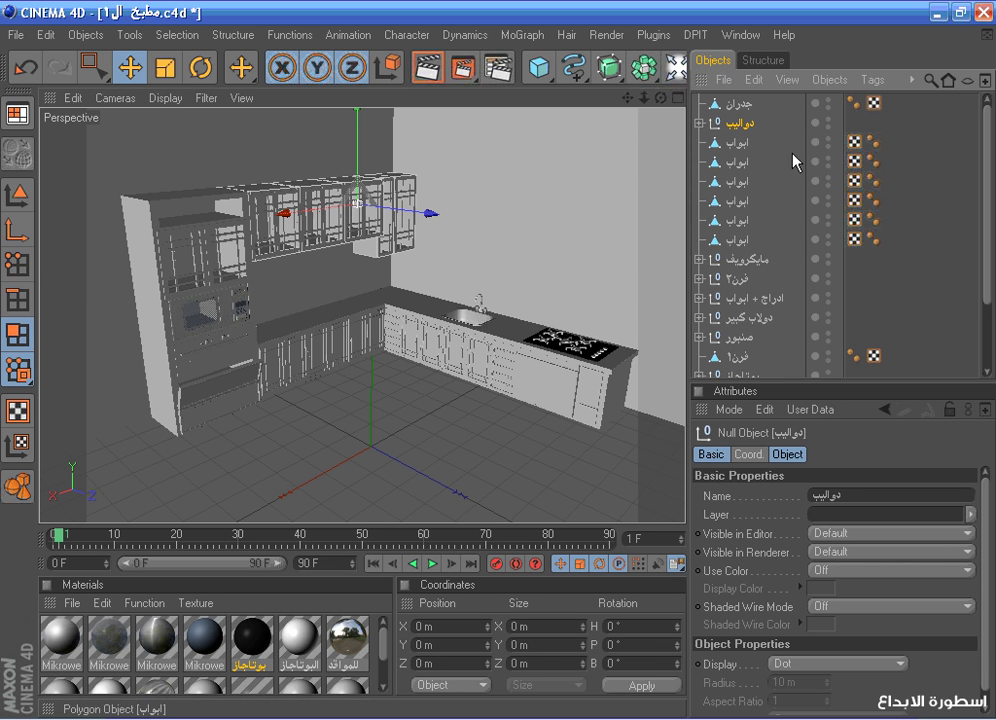
Group the six separate door objects and name the group ابواب
click(738, 222)
drag(745, 222, 742, 242)
right_click(740, 244)
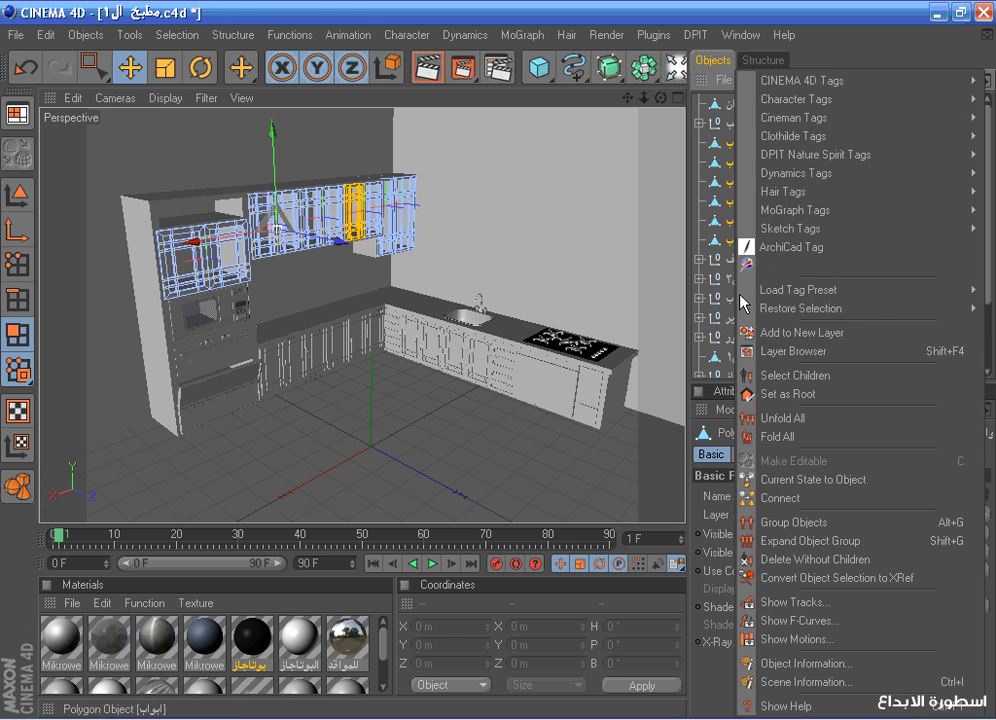
click(760, 495)
double_click(745, 143)
key(Return)
scroll(656, 150, up, 2)
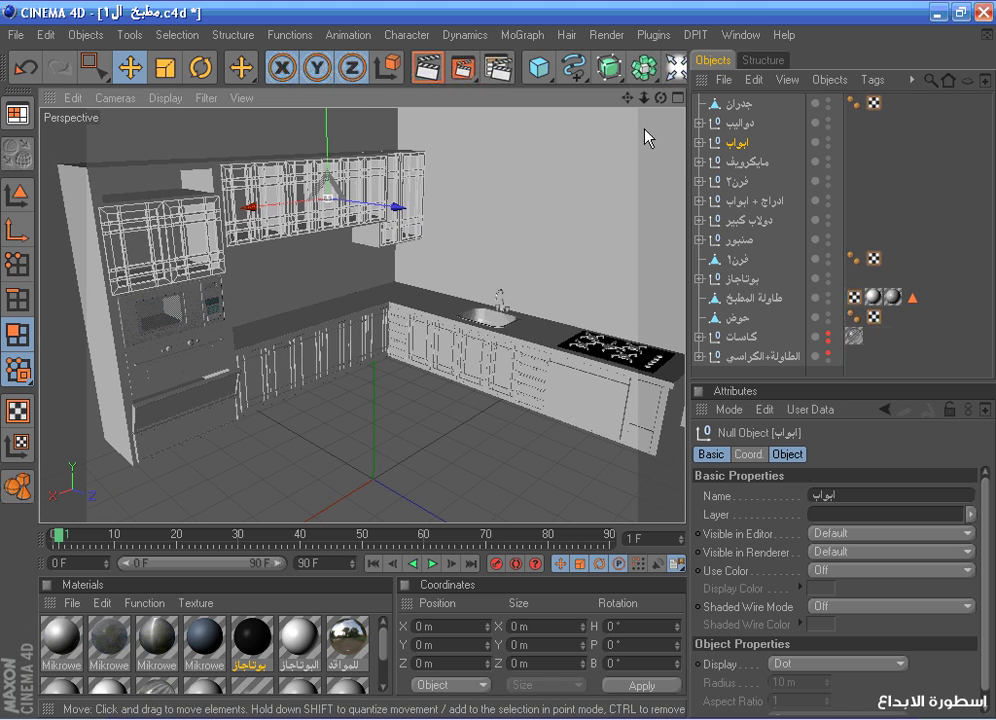
drag(660, 97, 570, 100)
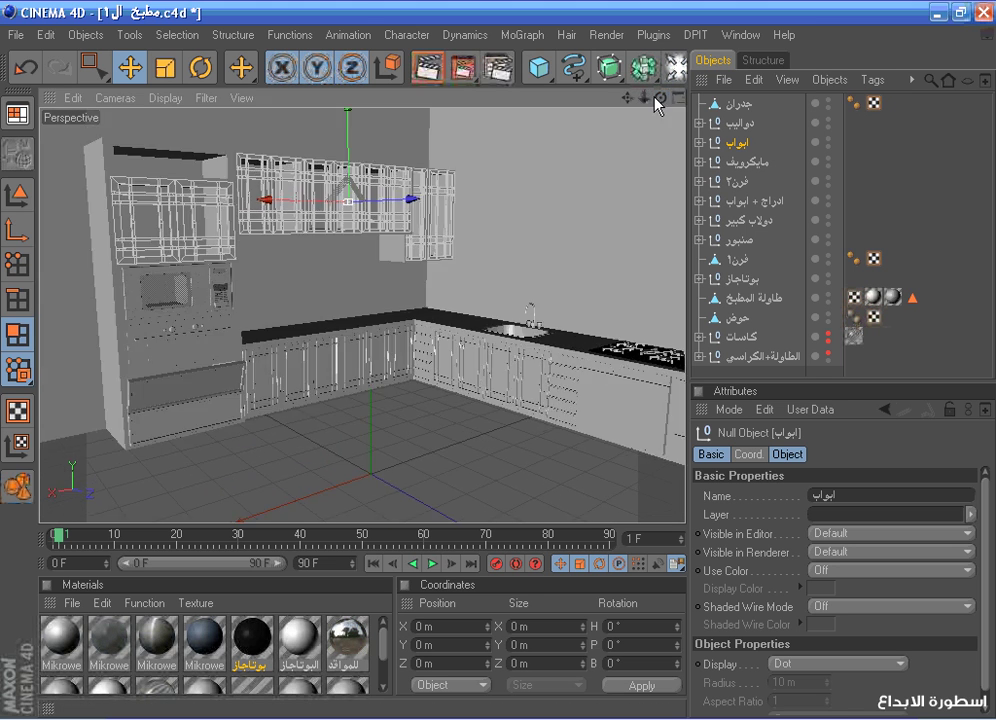
drag(674, 98, 662, 98)
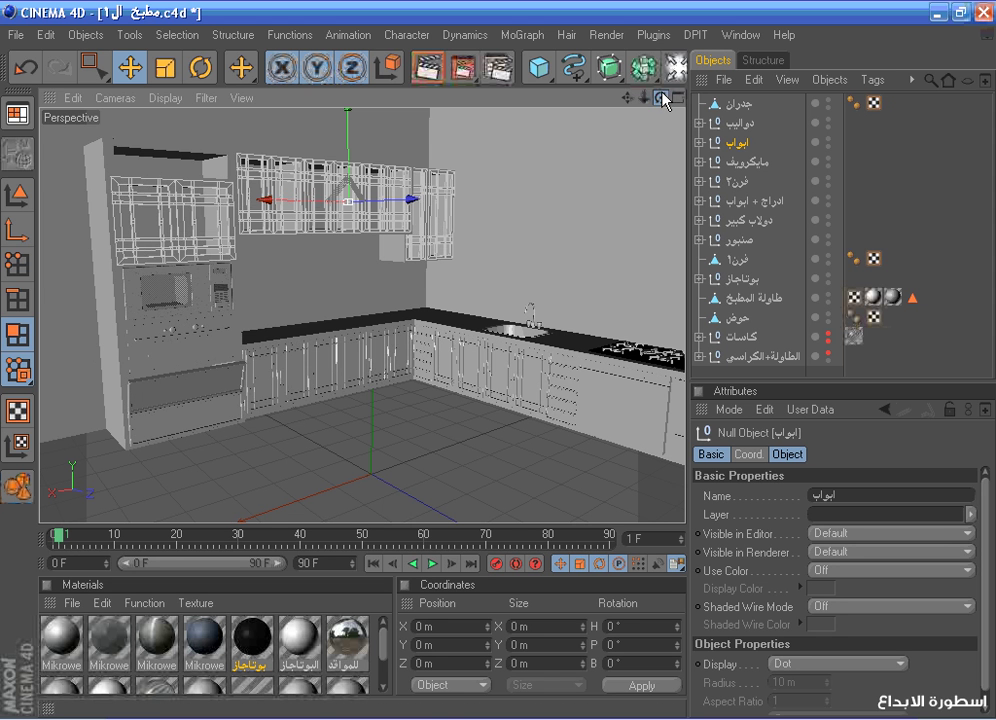
Make the الطاولة+الكراسي table-and-chairs group visible in the kitchen scene
click(828, 354)
scroll(529, 214, down, 4)
mouse_move(644, 98)
mouse_down()
mouse_move(640, 88)
mouse_move(654, 101)
mouse_move(639, 110)
mouse_up()
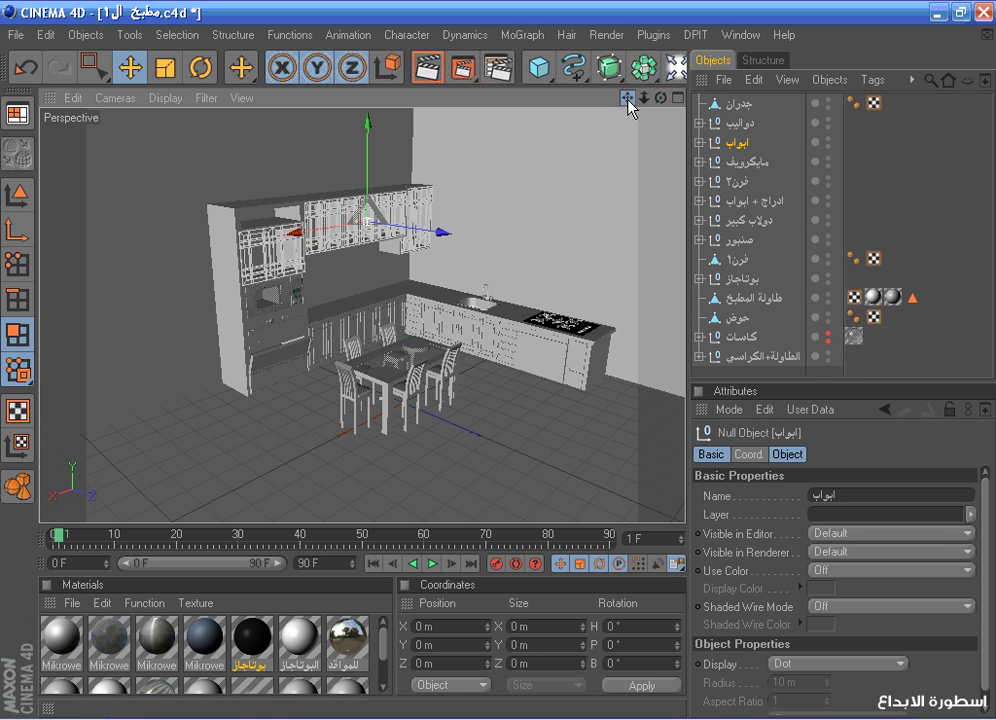
Add a cube, move it over the sink counter at X about -740 m, and reduce its X size to about 46 m
click(540, 70)
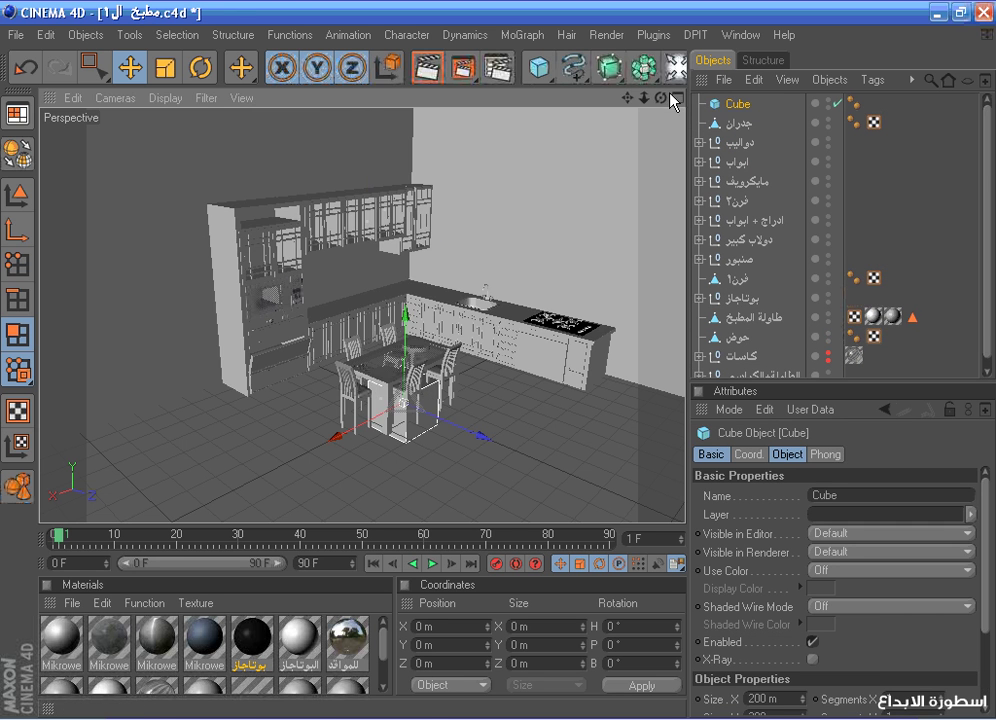
click(677, 97)
click(678, 98)
scroll(565, 178, up, 2)
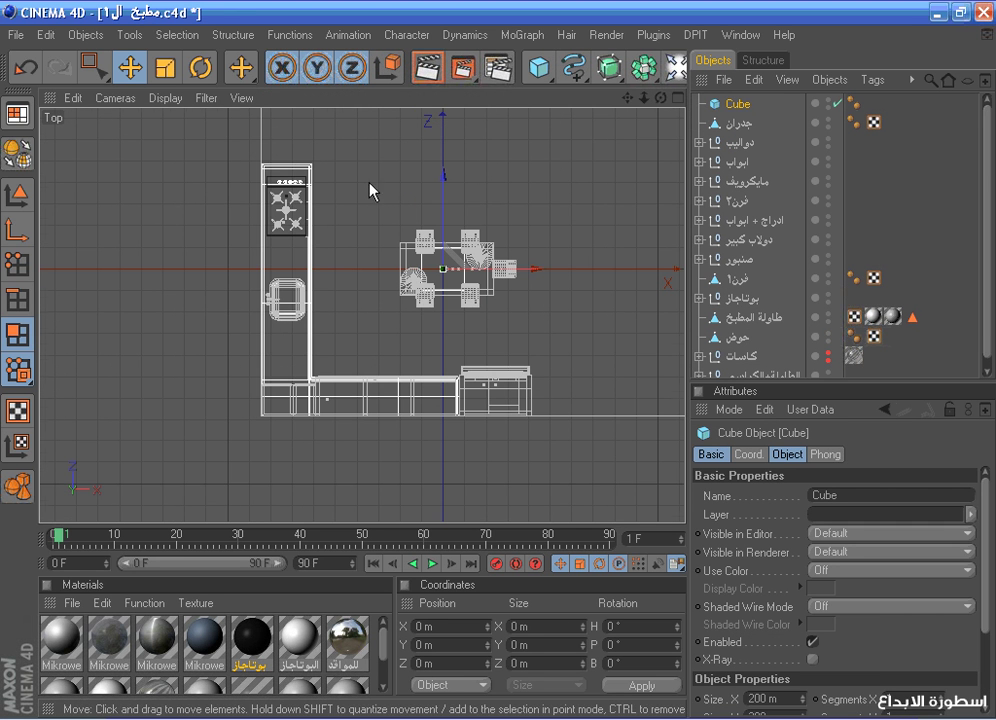
scroll(370, 200, up, 2)
drag(548, 266, 335, 266)
scroll(413, 260, up, 2)
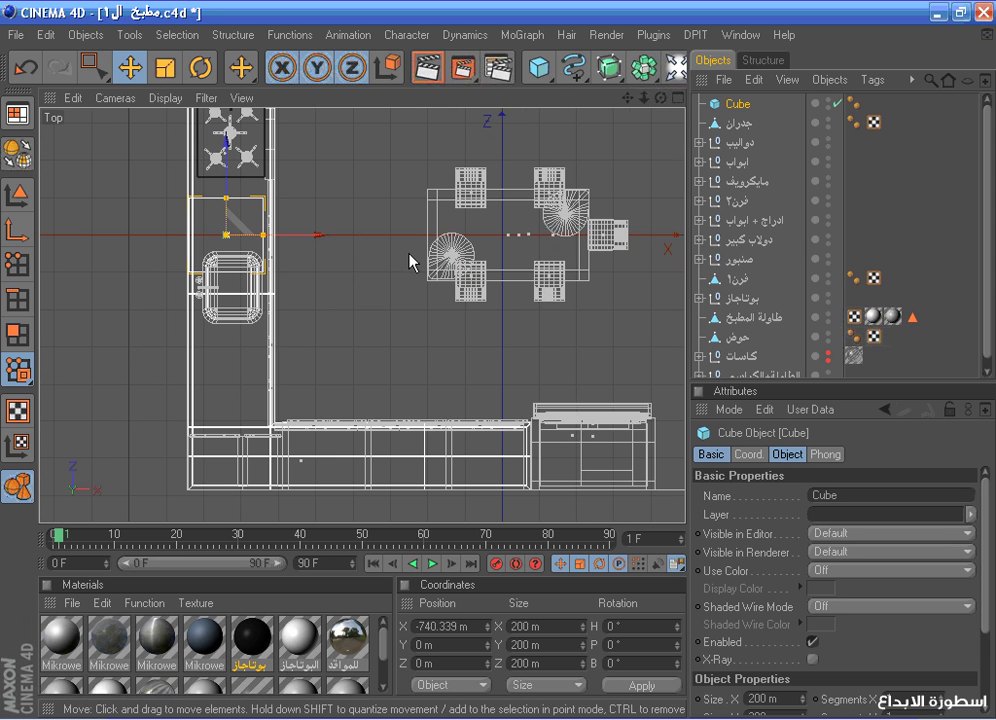
drag(262, 235, 233, 235)
Raise the cube above the sink to Y about 453 m, Z about -150 m, and size it about 643 m long by 313 m high
middle_click(268, 245)
middle_click(326, 353)
scroll(328, 355, up, 2)
drag(415, 360, 463, 296)
scroll(493, 345, up, 3)
scroll(494, 271, up, 1)
mouse_move(504, 366)
mouse_down()
mouse_move(586, 366)
mouse_move(449, 368)
mouse_move(507, 372)
mouse_up()
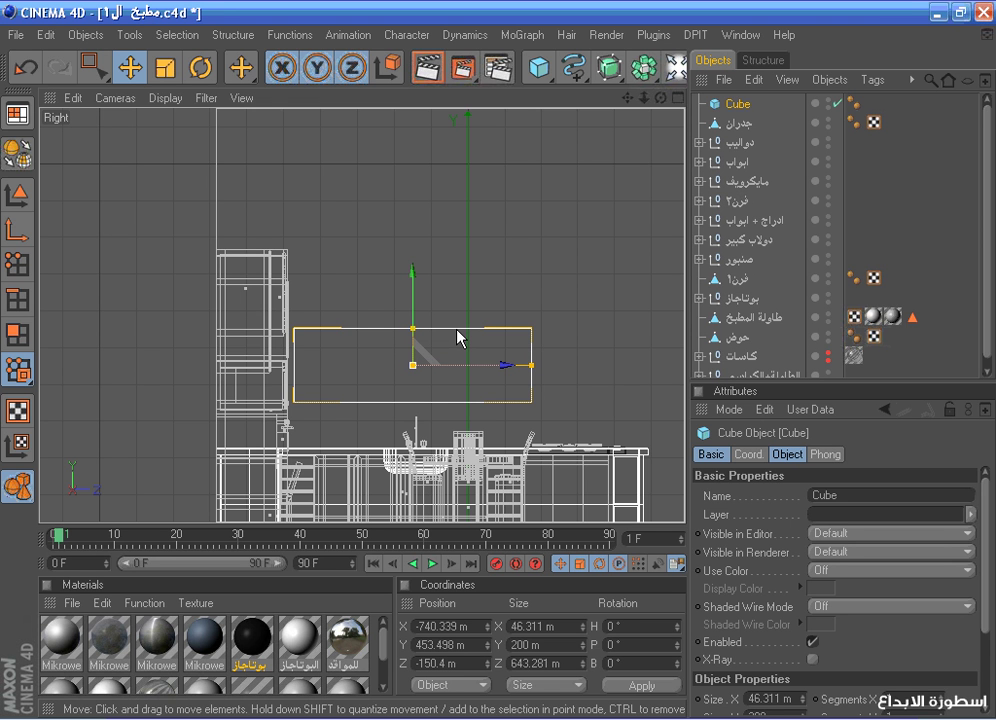
scroll(457, 338, up, 2)
drag(435, 340, 435, 315)
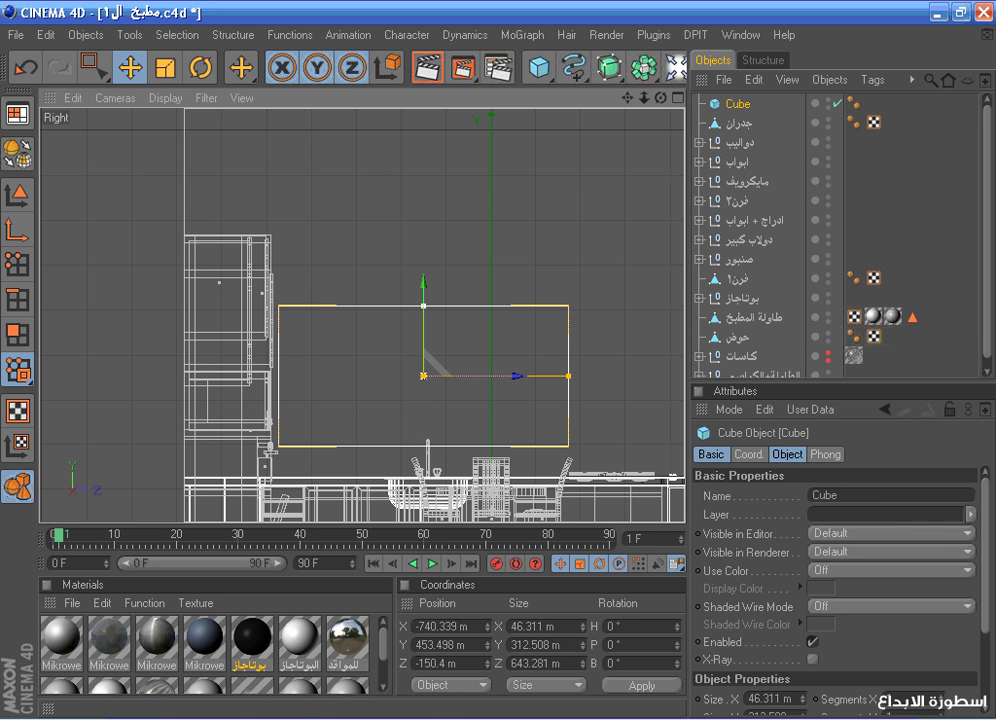
Move the cube into the sink-side wall at X about -836 m and raise it to Y about 602 m
middle_click(433, 333)
middle_click(433, 211)
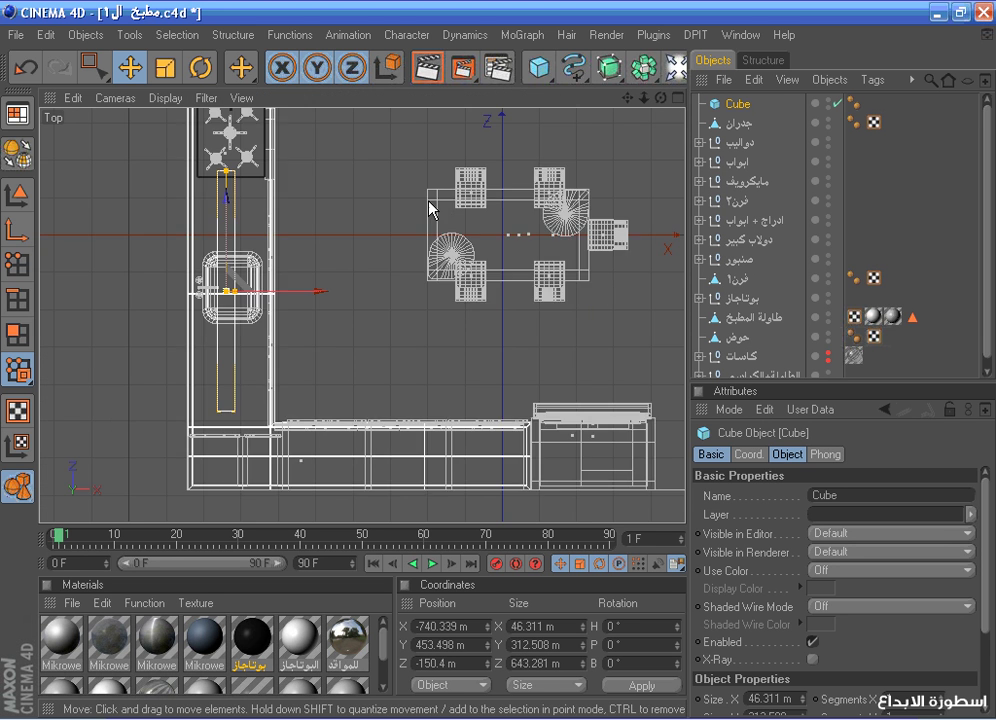
drag(306, 274, 266, 262)
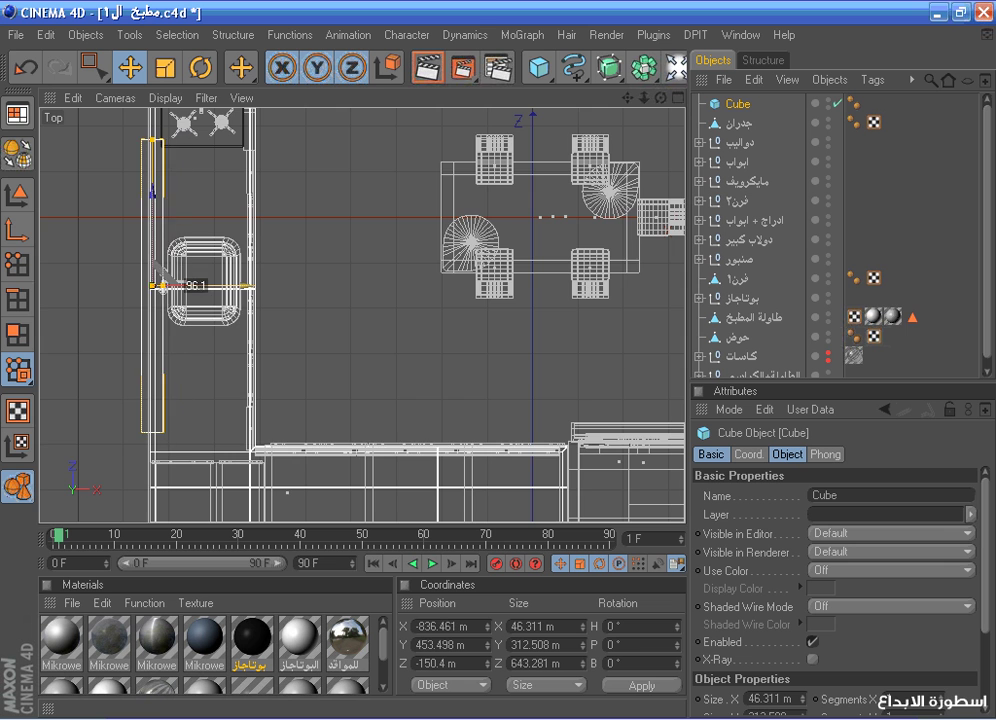
middle_click(265, 262)
middle_click(269, 198)
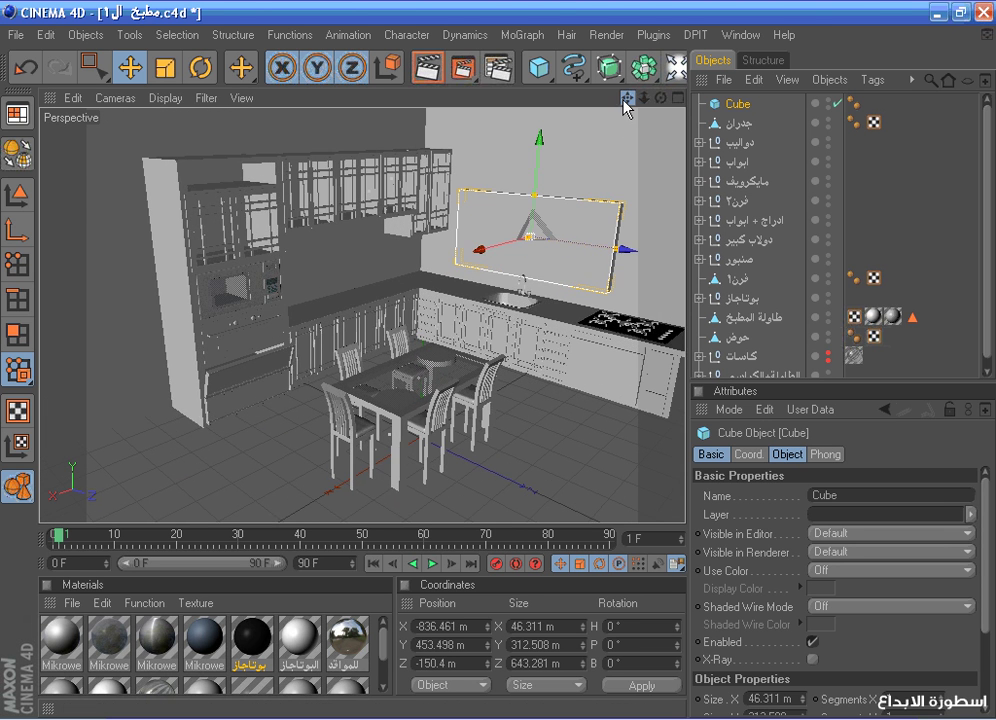
drag(628, 98, 578, 88)
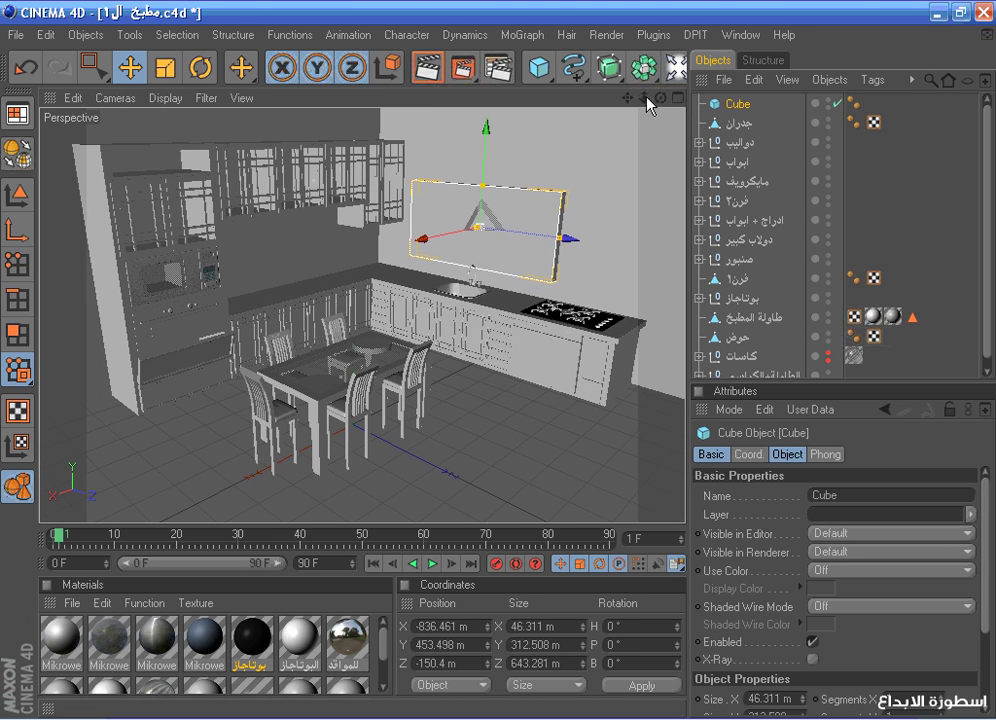
drag(663, 102, 694, 92)
scroll(564, 177, up, 2)
scroll(618, 163, down, 2)
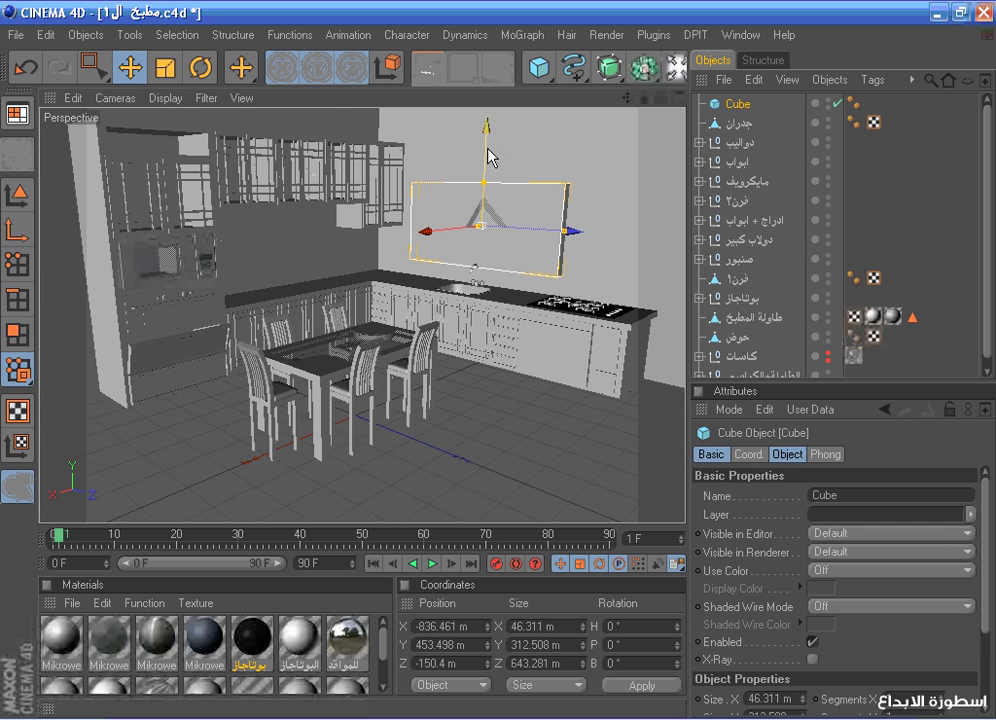
drag(488, 176, 490, 132)
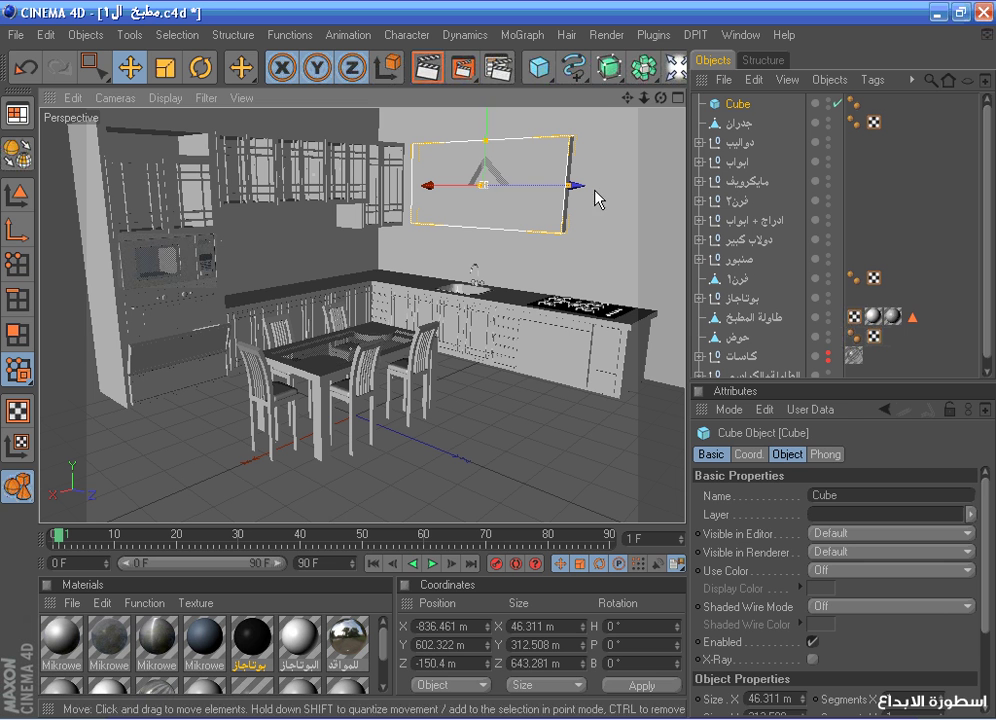
Make the cube editable and move its stove-side end points outward for a length of about 697 m
click(19, 150)
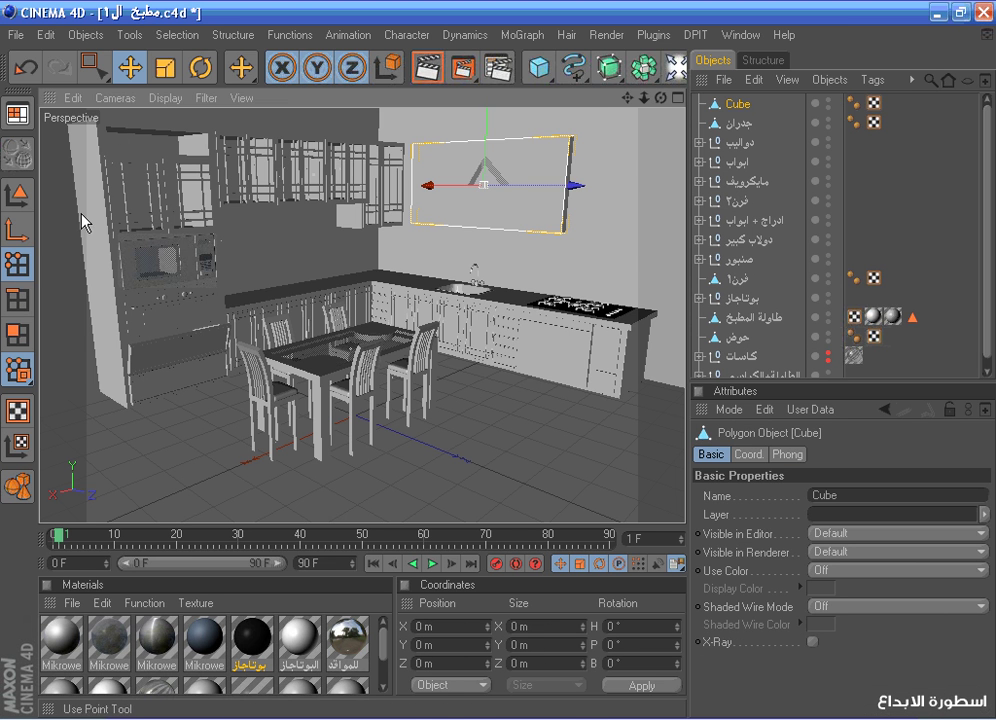
click(94, 67)
middle_click(509, 207)
middle_click(330, 328)
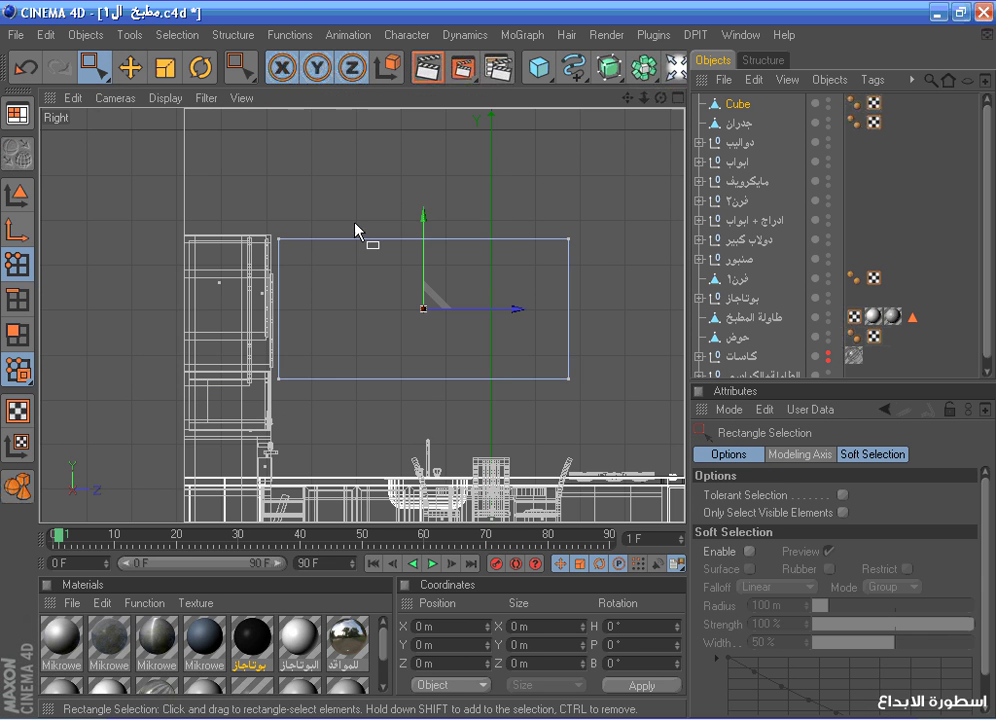
drag(511, 205, 602, 378)
drag(571, 309, 593, 309)
Lower the cube's bottom points to a local Y of about -282 m and clear the point selection
drag(262, 353, 667, 407)
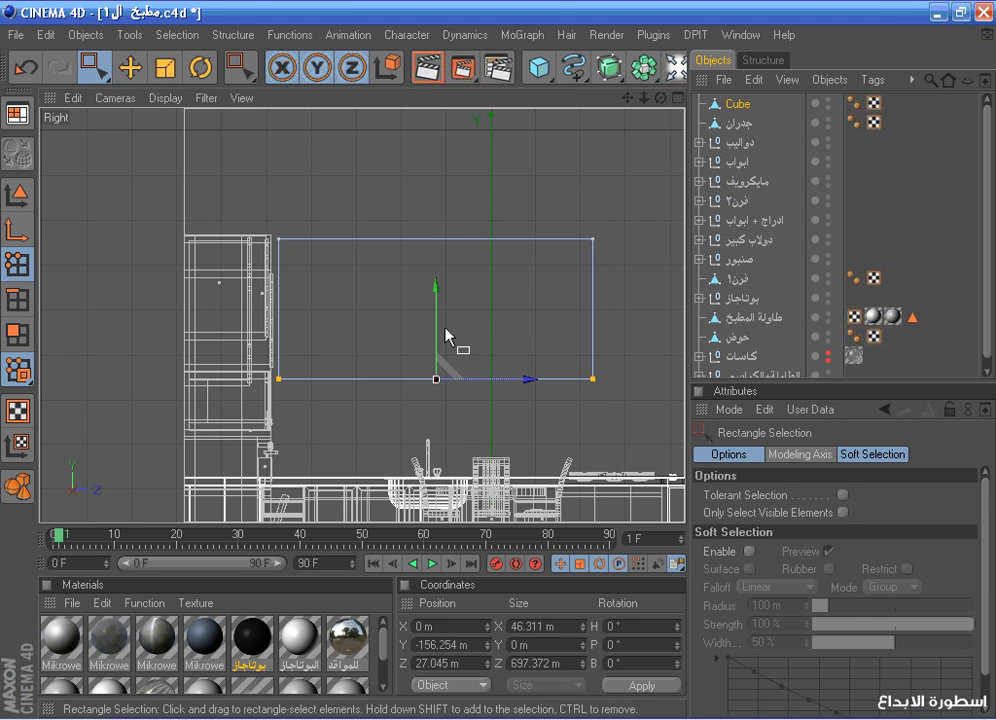
drag(340, 216, 340, 287)
middle_click(452, 252)
middle_click(329, 163)
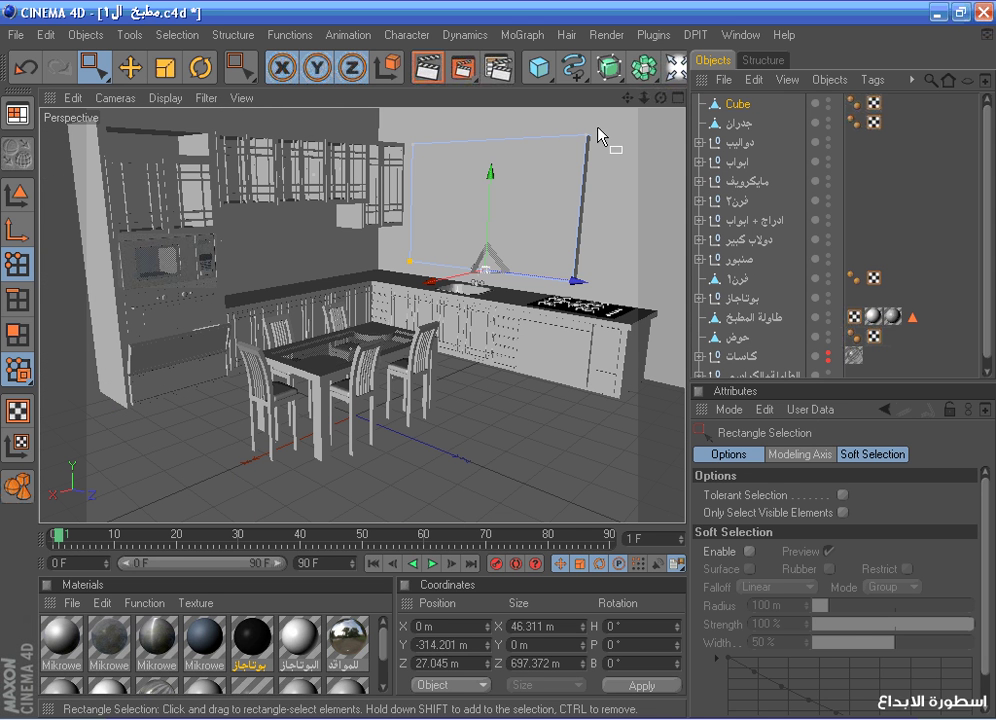
drag(488, 193, 488, 184)
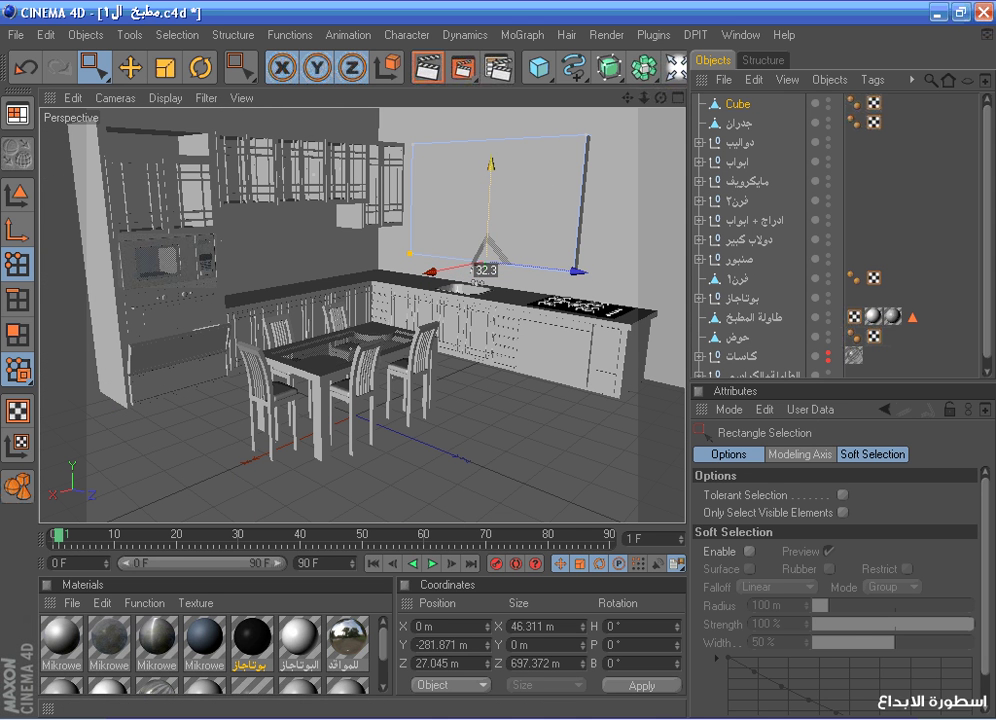
middle_click(509, 196)
middle_click(271, 373)
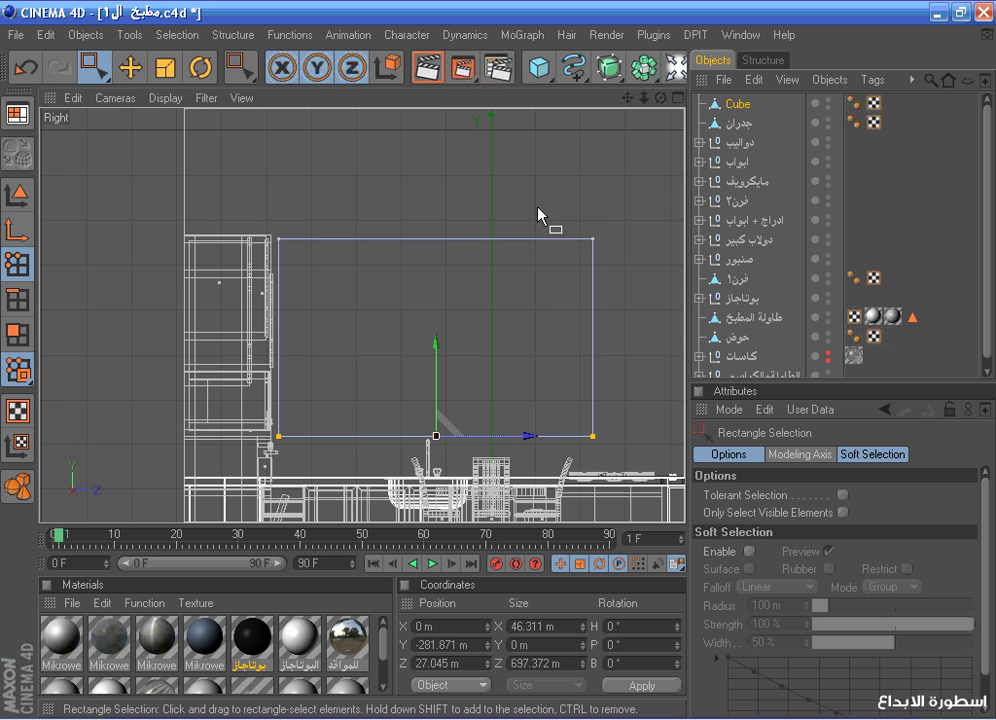
drag(625, 537, 625, 538)
click(658, 369)
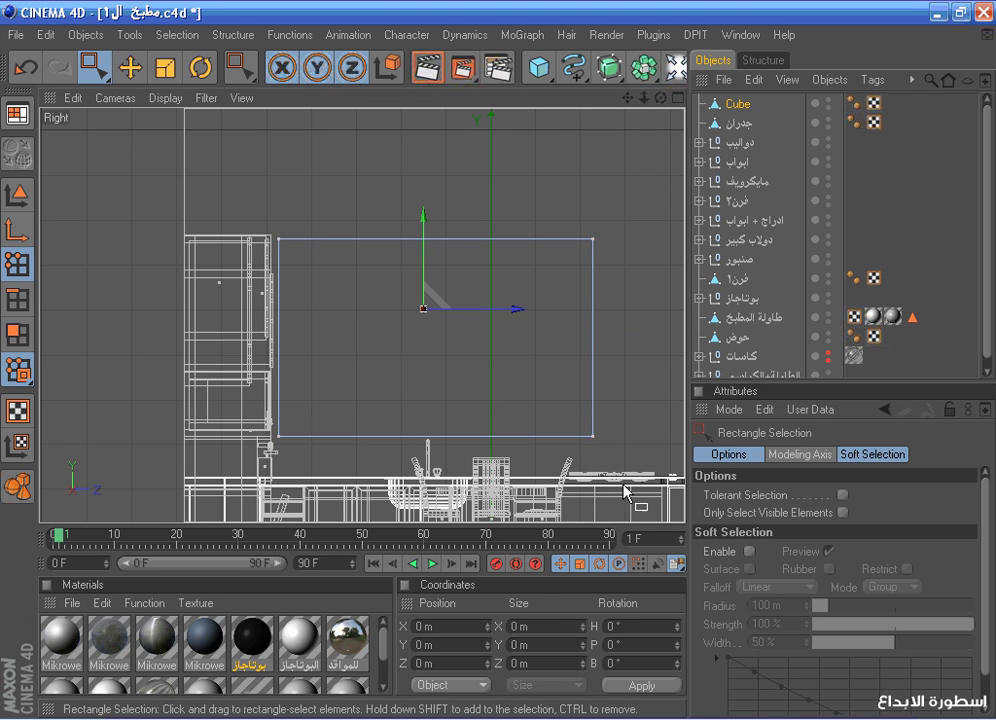
Extend the cube's stove-side end points for a total length of about 782 m and return to whole-object editing
scroll(447, 291, down, 5)
drag(441, 240, 514, 418)
drag(490, 326, 508, 341)
middle_click(545, 280)
key(F1)
drag(661, 100, 636, 103)
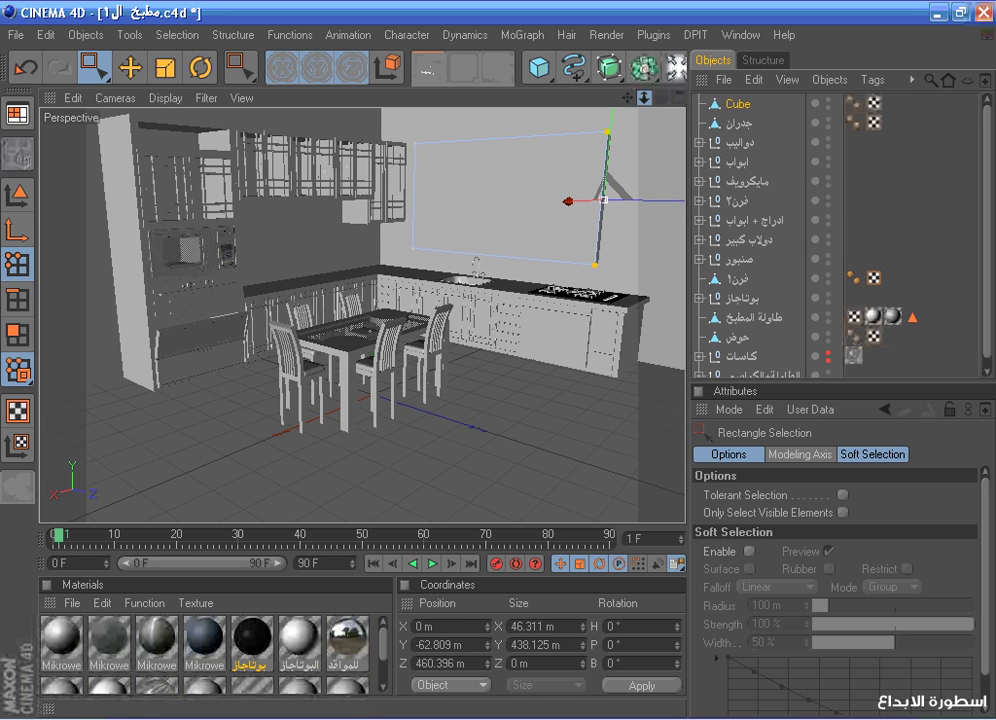
click(20, 487)
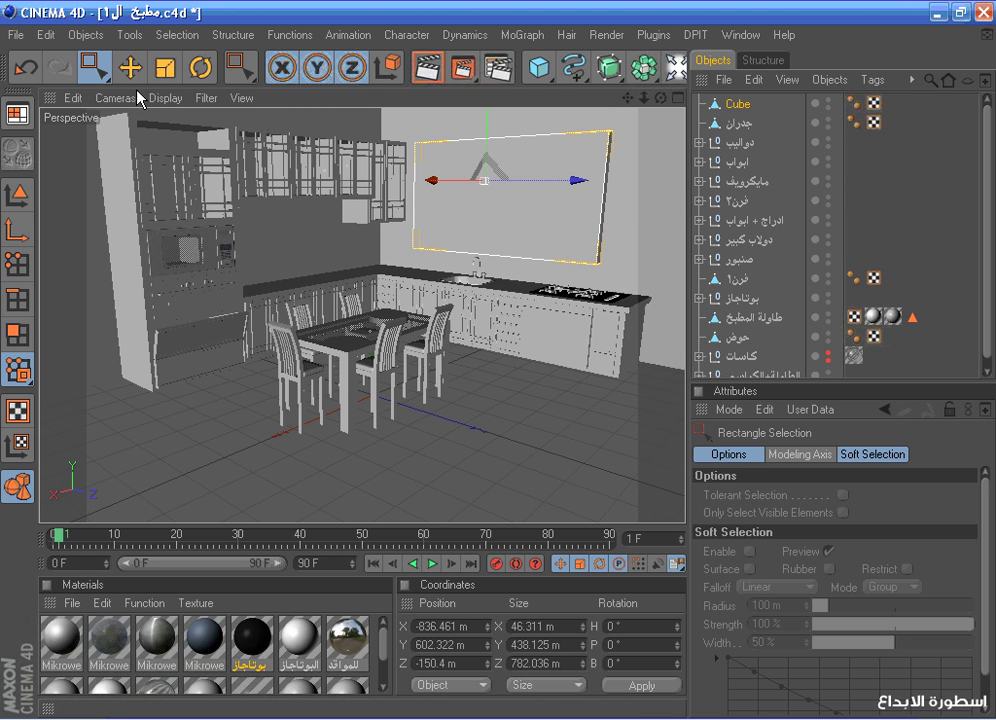
click(132, 72)
drag(661, 97, 664, 96)
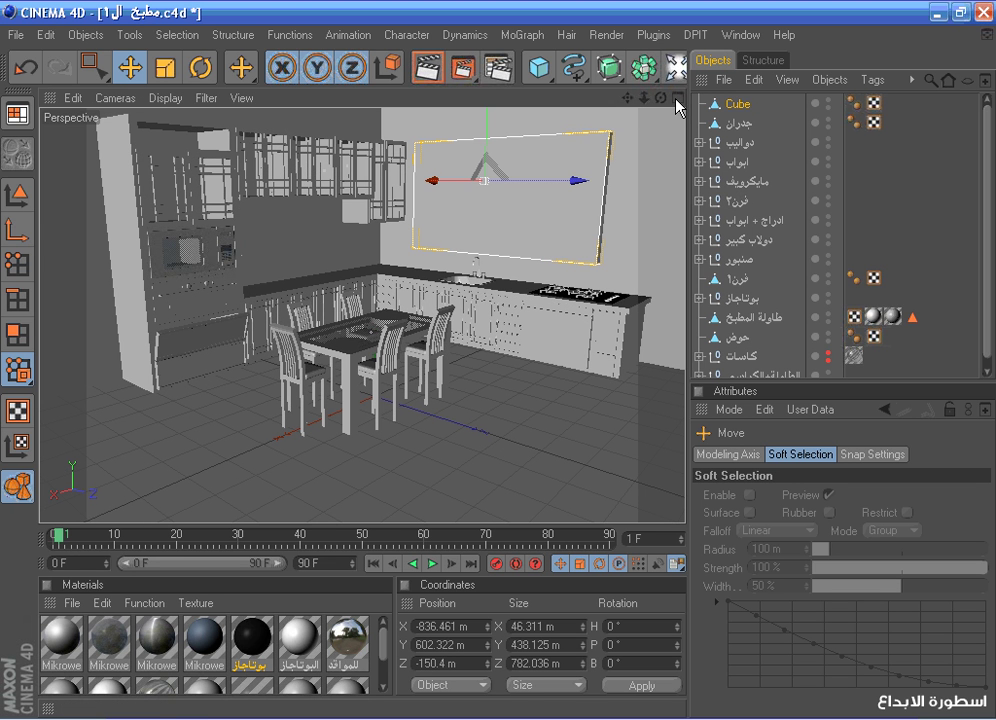
Add a Boole object and place Cube and جدران inside it, with Cube first
click(678, 98)
click(679, 98)
scroll(658, 164, down, 3)
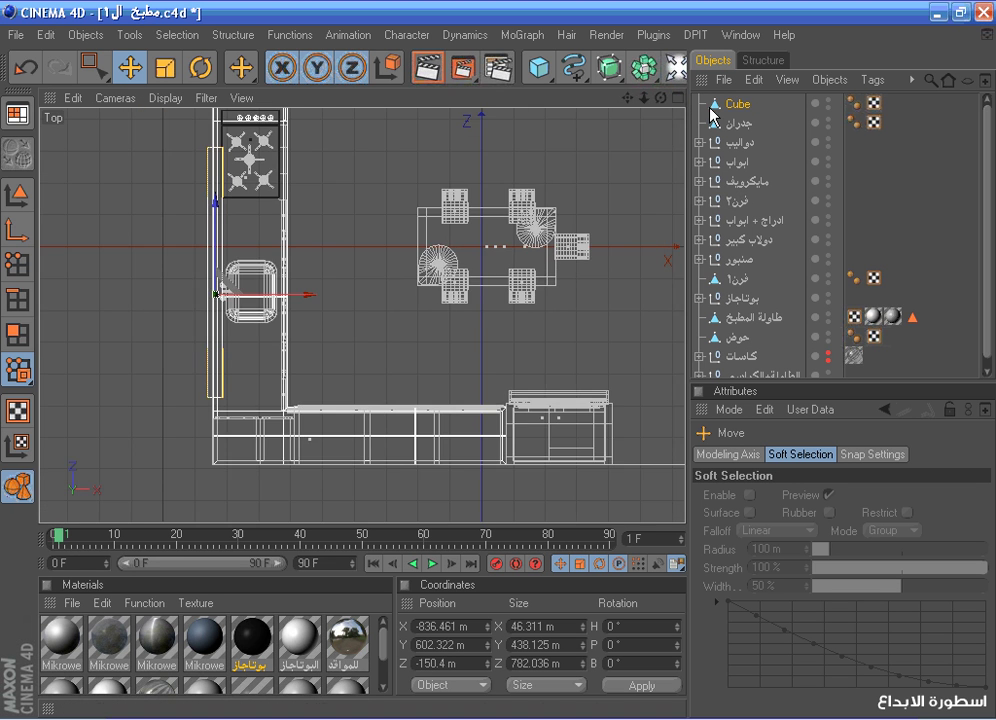
click(643, 69)
click(456, 96)
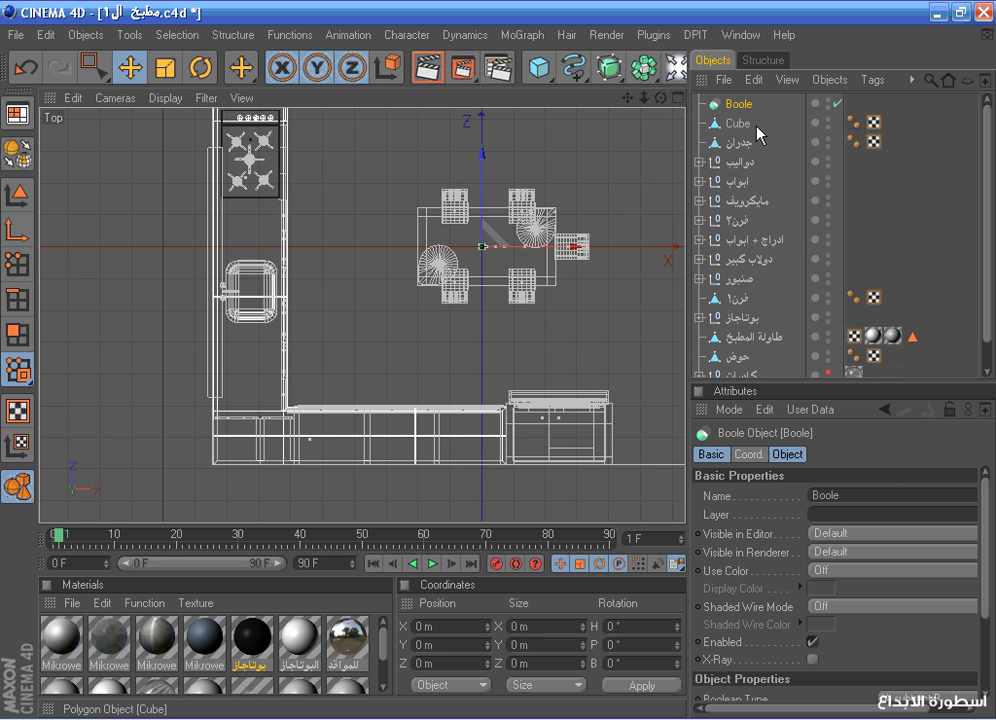
drag(760, 122, 722, 104)
click(735, 104)
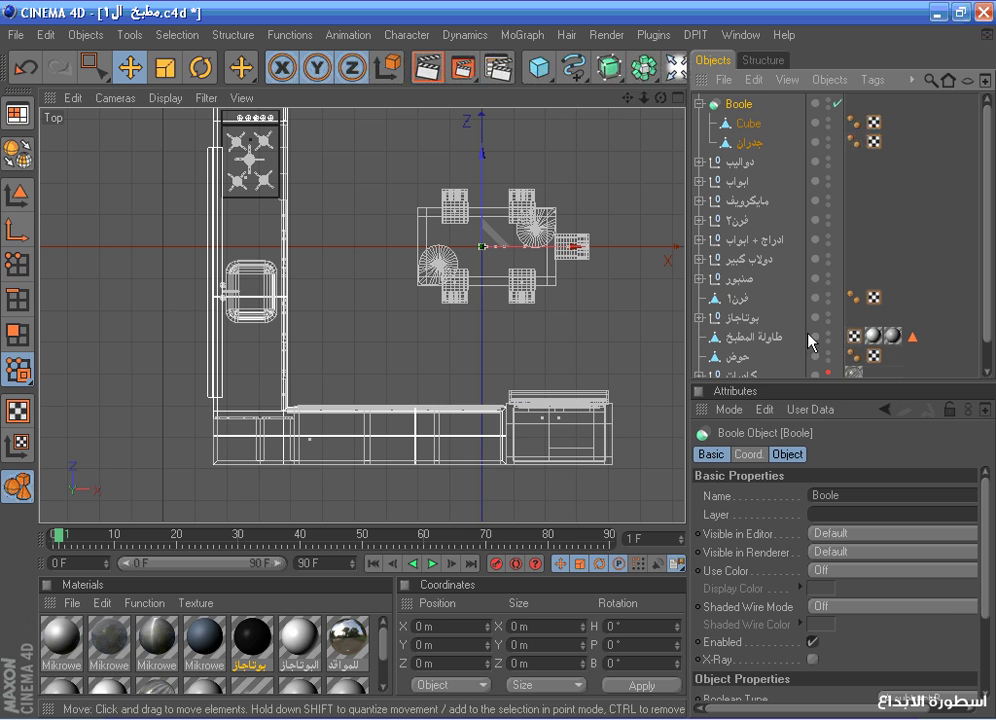
Set the Boole's type to A union B and enable Create single object and Hide new edges
click(789, 454)
middle_click(527, 280)
middle_click(333, 216)
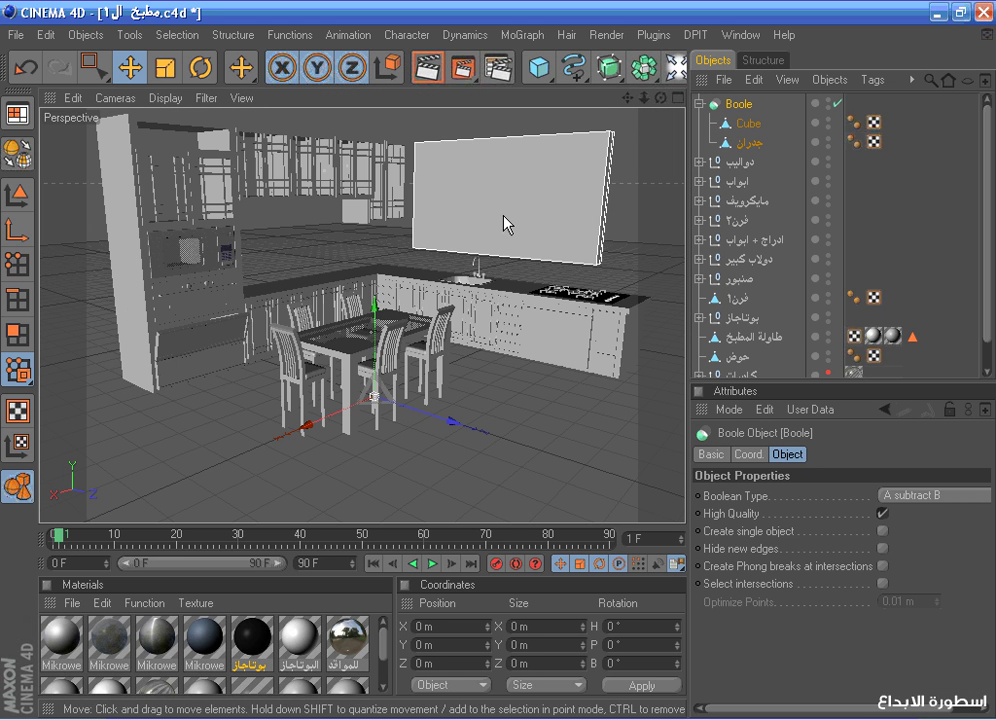
click(885, 495)
click(897, 514)
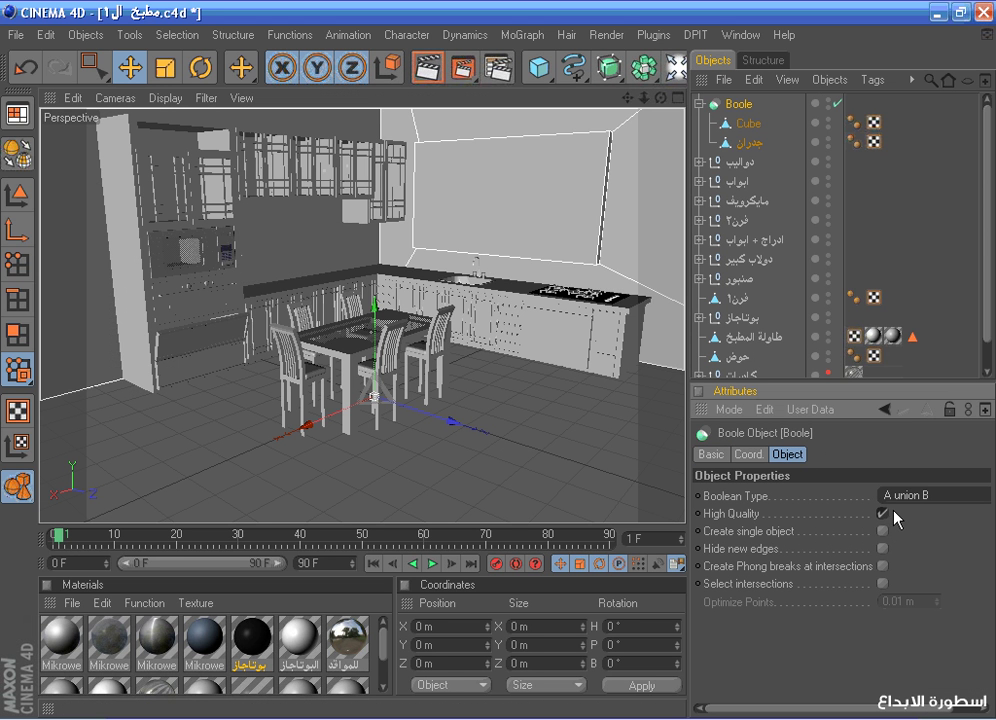
click(882, 531)
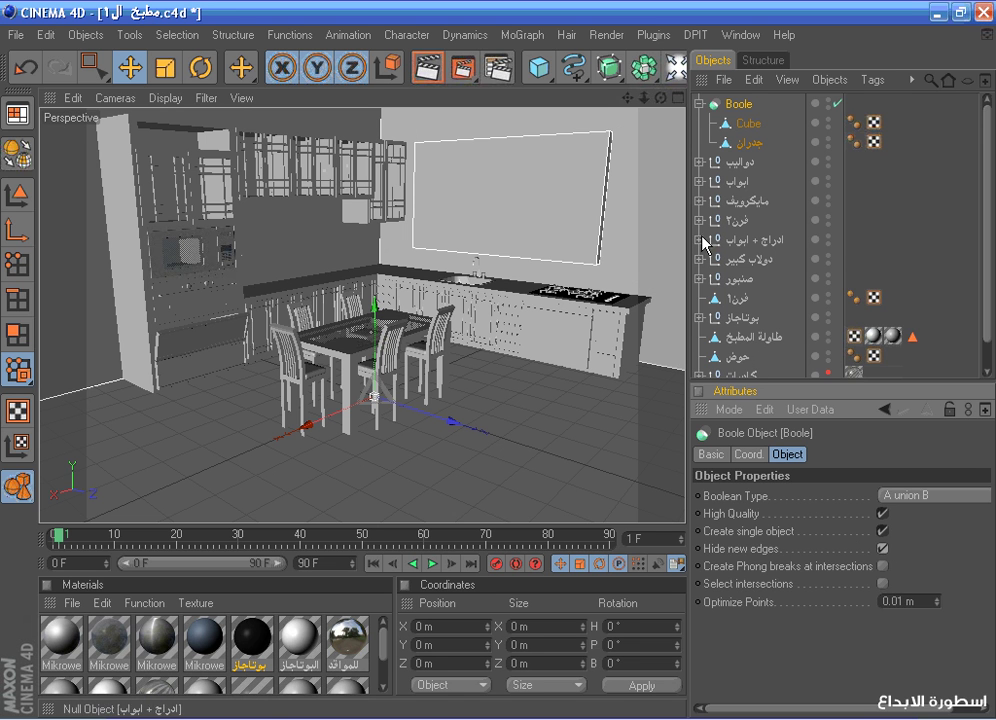
Make the Boole editable, take the merged wall mesh out of its null, and delete the empty null
click(17, 160)
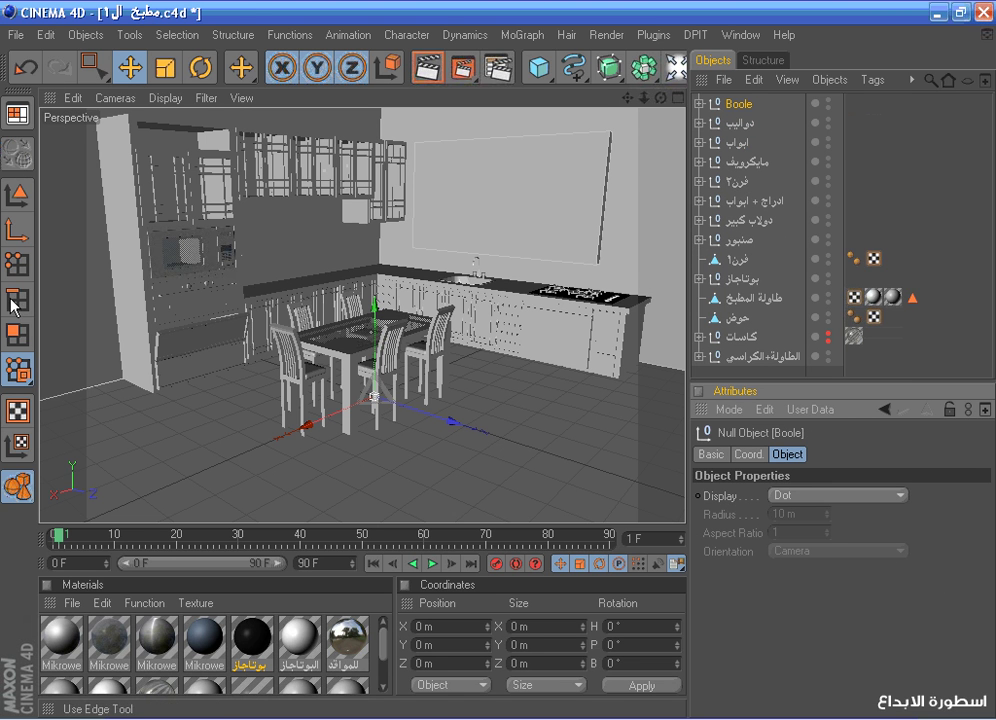
click(18, 334)
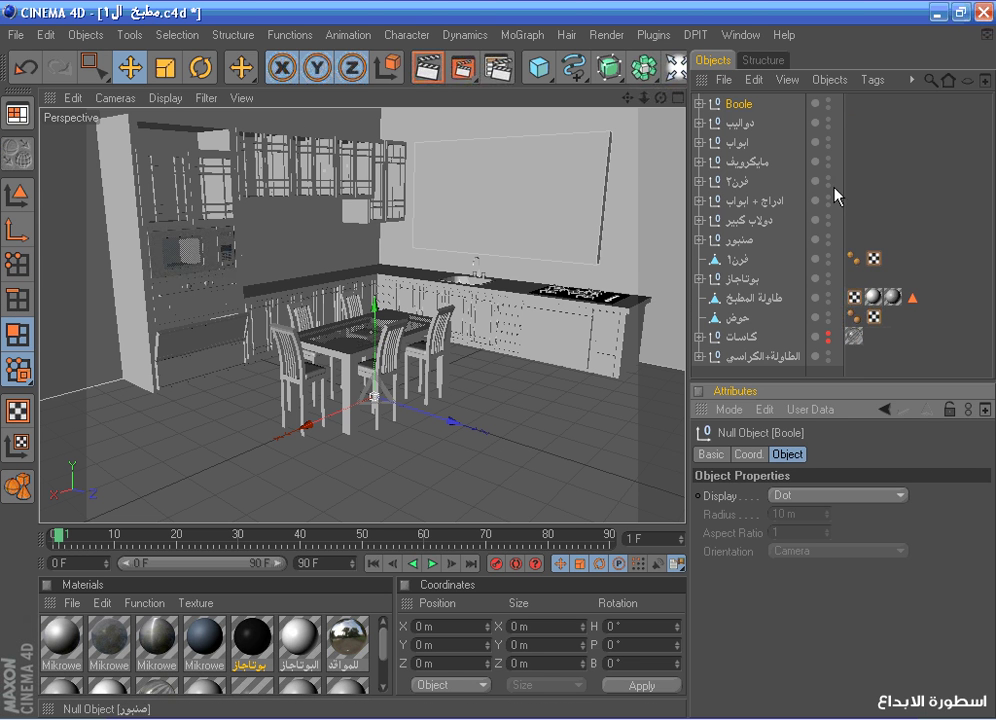
click(700, 104)
mouse_move(741, 121)
mouse_down()
mouse_move(751, 113)
mouse_move(746, 98)
mouse_up()
click(738, 119)
click(755, 150)
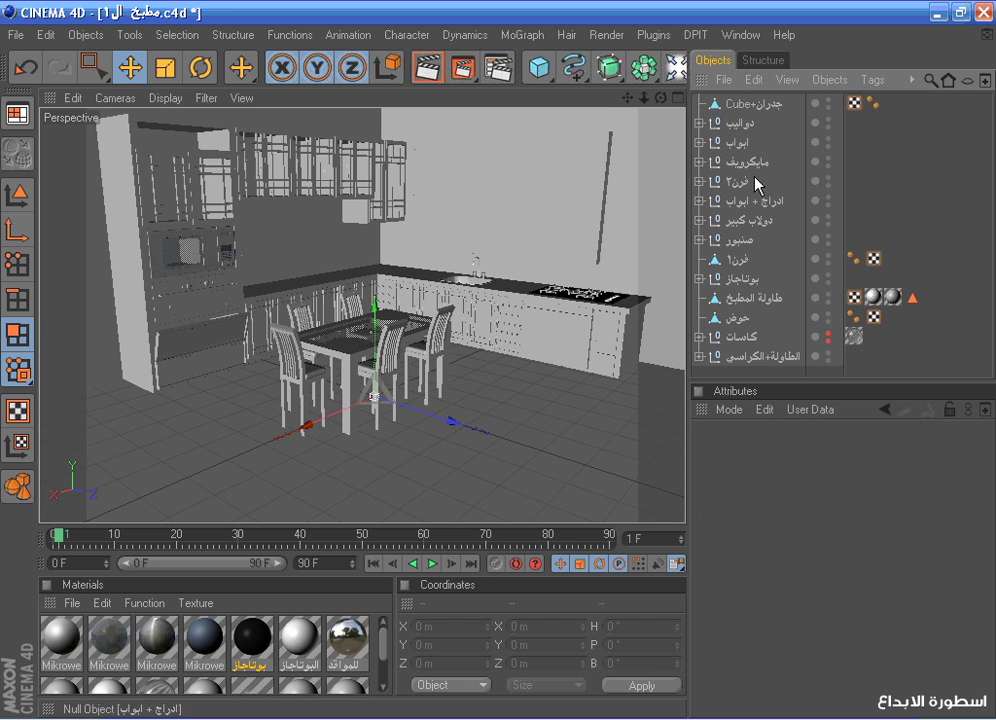
Select the merged Cube+جدران wall mesh and hide the الطاولة+الكراسي group in the editor
click(747, 104)
middle_click(641, 158)
middle_click(640, 158)
click(638, 149)
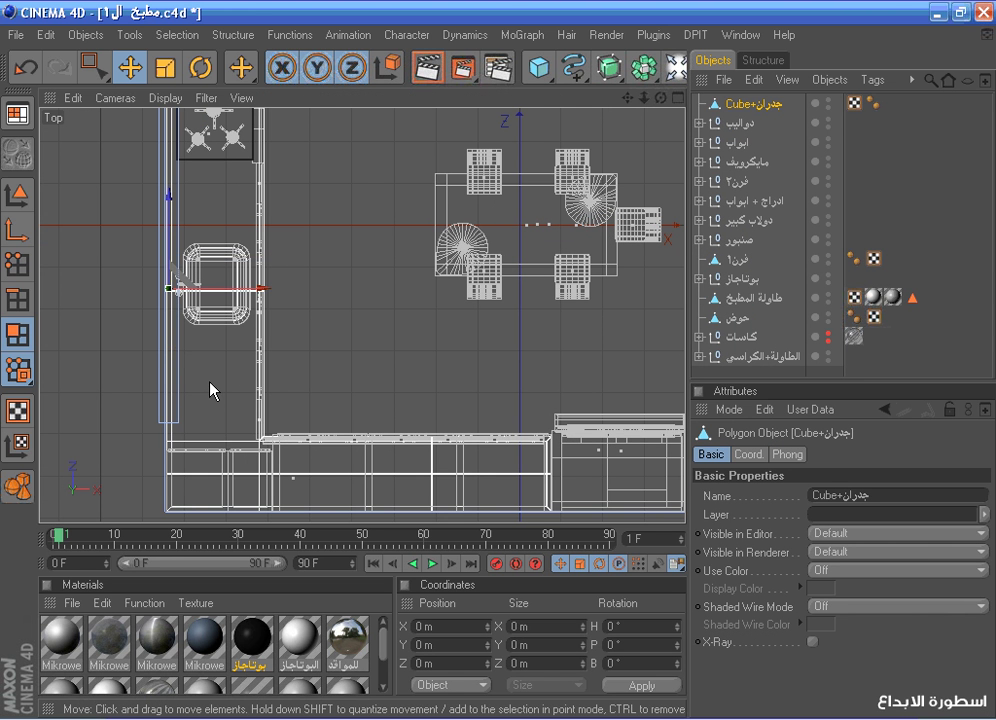
middle_click(300, 335)
middle_click(320, 280)
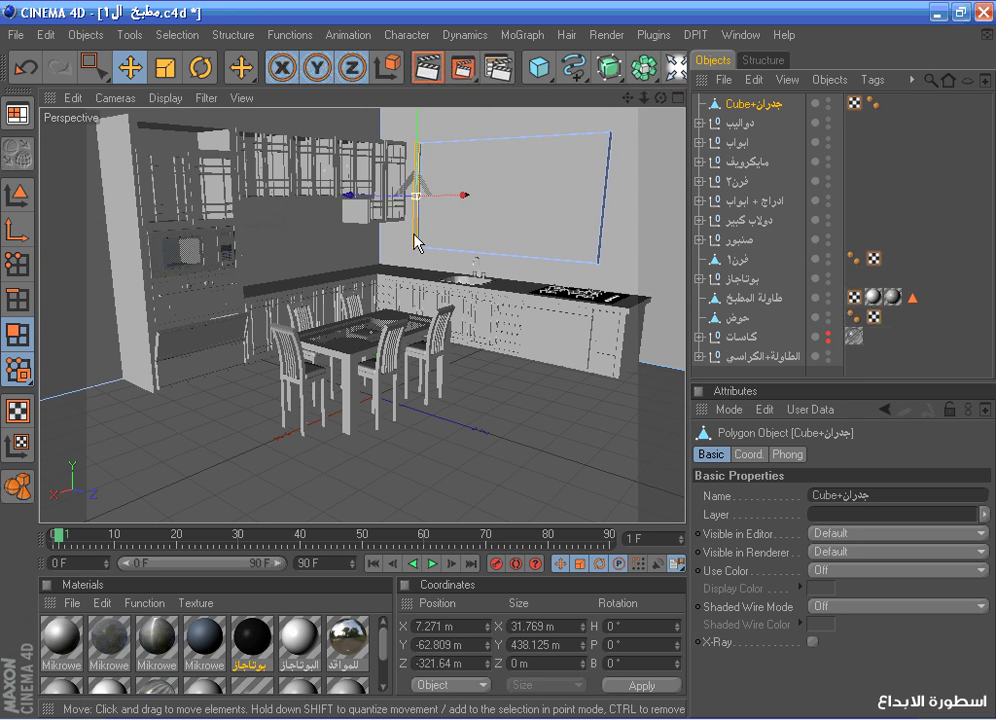
middle_click(561, 233)
middle_click(266, 166)
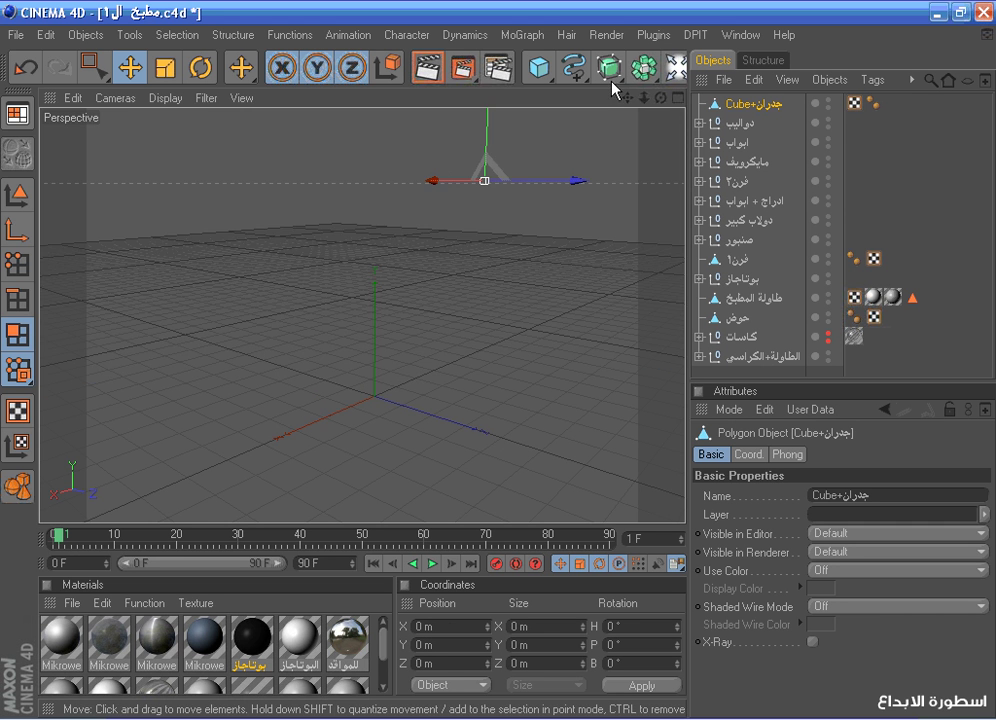
drag(661, 98, 744, 130)
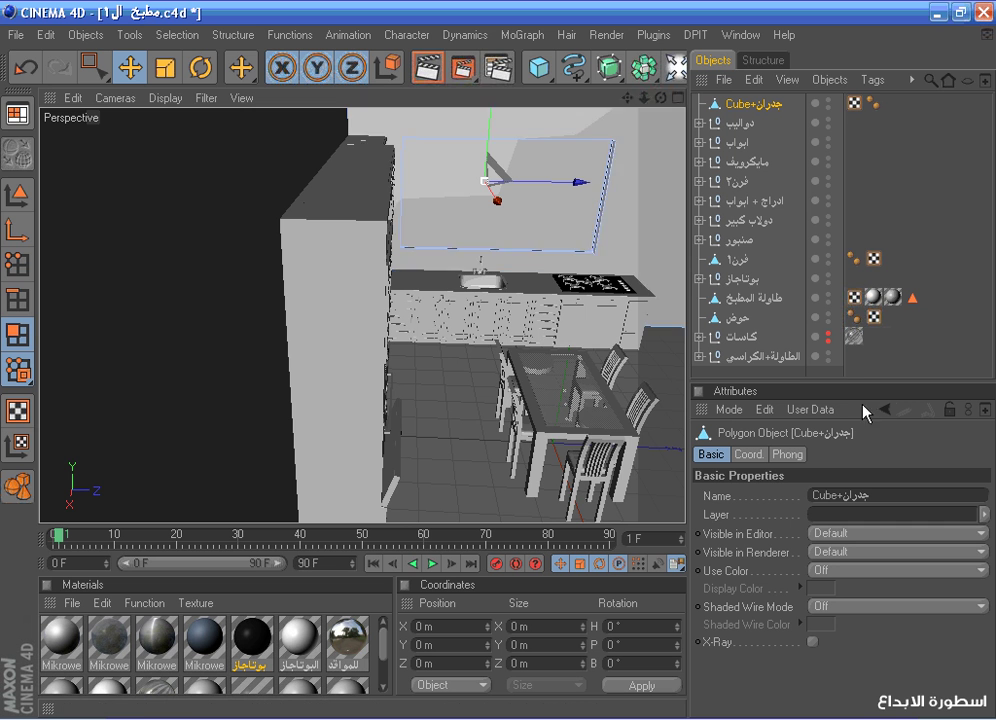
click(828, 352)
Delete the stove-side inner face of the window opening from the wall mesh
scroll(606, 258, up, 3)
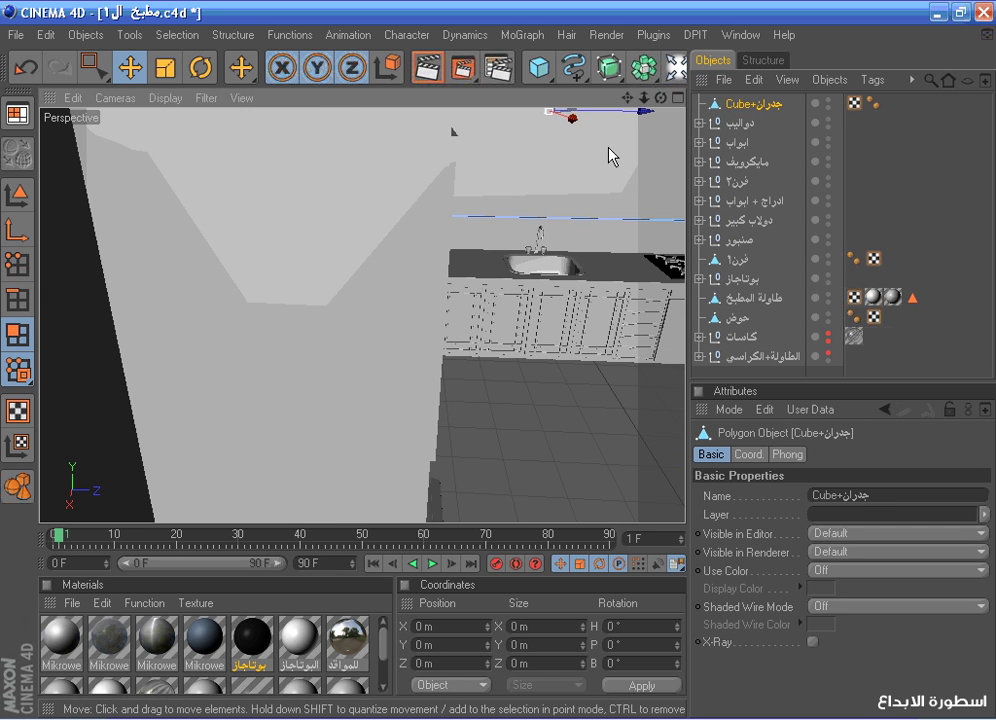
drag(628, 99, 708, 106)
scroll(630, 126, up, 3)
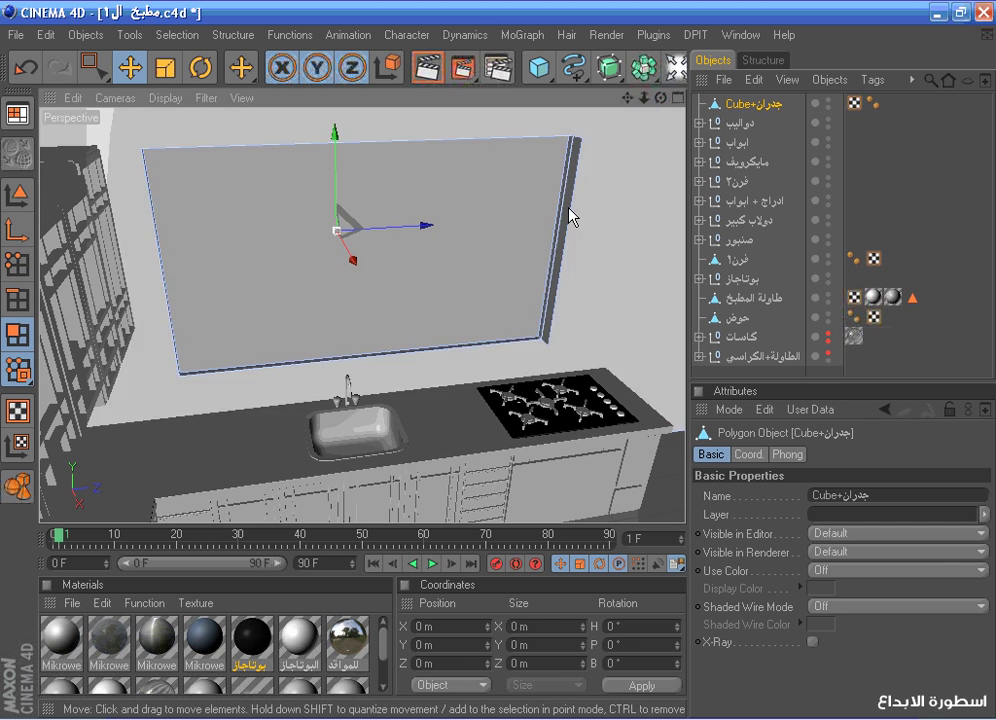
click(573, 214)
key(Delete)
mouse_move(661, 98)
mouse_down()
mouse_move(600, 140)
mouse_move(562, 92)
mouse_move(652, 97)
mouse_up()
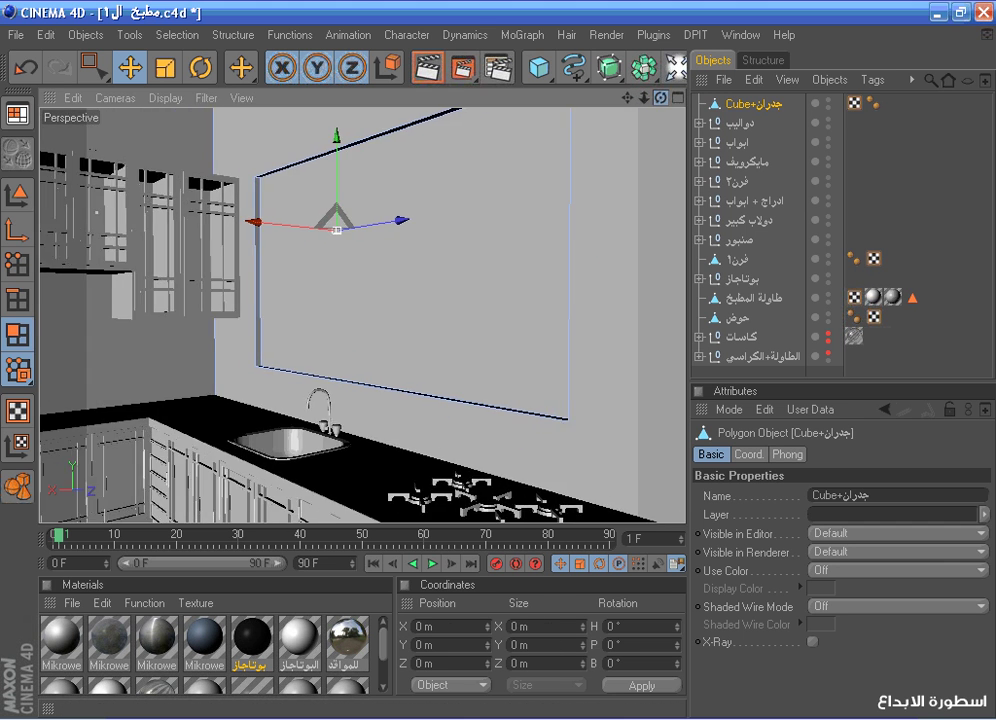
Move the outer points of the window opening outward along X to about -59.1 m, deepening its reveal
key(F2)
click(17, 264)
click(93, 68)
scroll(143, 157, down, 5)
drag(161, 135, 220, 392)
drag(274, 277, 315, 275)
middle_click(283, 225)
middle_click(336, 225)
drag(661, 98, 622, 100)
scroll(636, 158, down, 1)
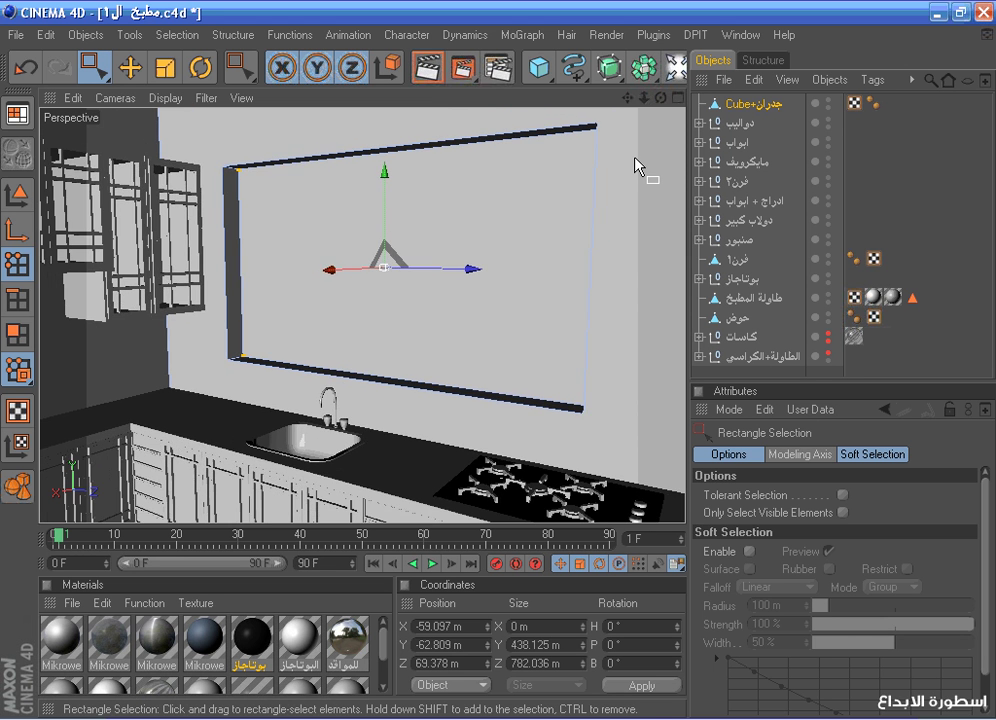
Pull the opening's lower stove-side points outward past the counter and down to the floor, for a length of about 1247.7 m
middle_click(636, 158)
middle_click(307, 356)
drag(480, 260, 590, 393)
drag(450, 308, 450, 372)
middle_click(444, 217)
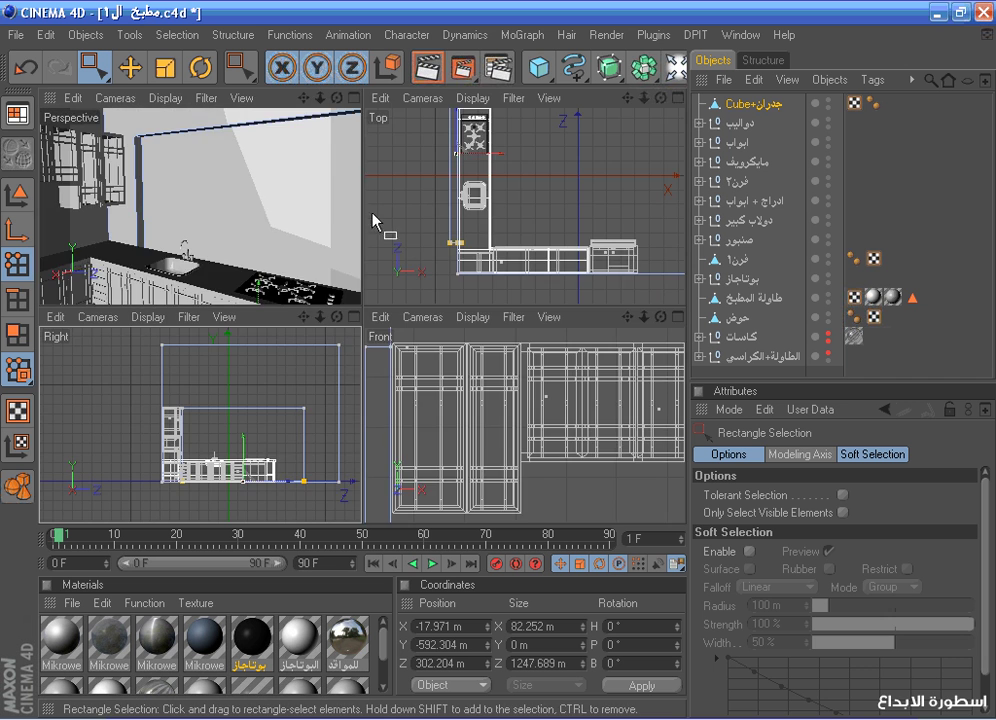
middle_click(323, 199)
scroll(484, 187, down, 1)
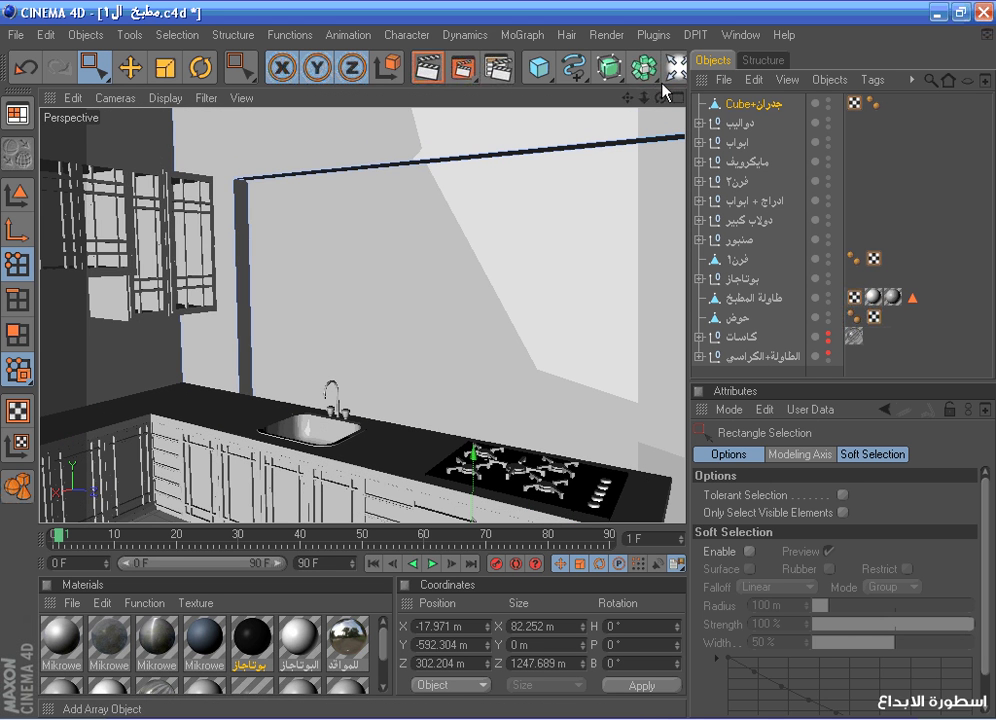
drag(660, 97, 645, 150)
scroll(625, 230, down, 1)
Select the points of the sink wall and its opening and shift them along X toward the cabinets, to about 37.26 m
middle_click(620, 232)
middle_click(611, 225)
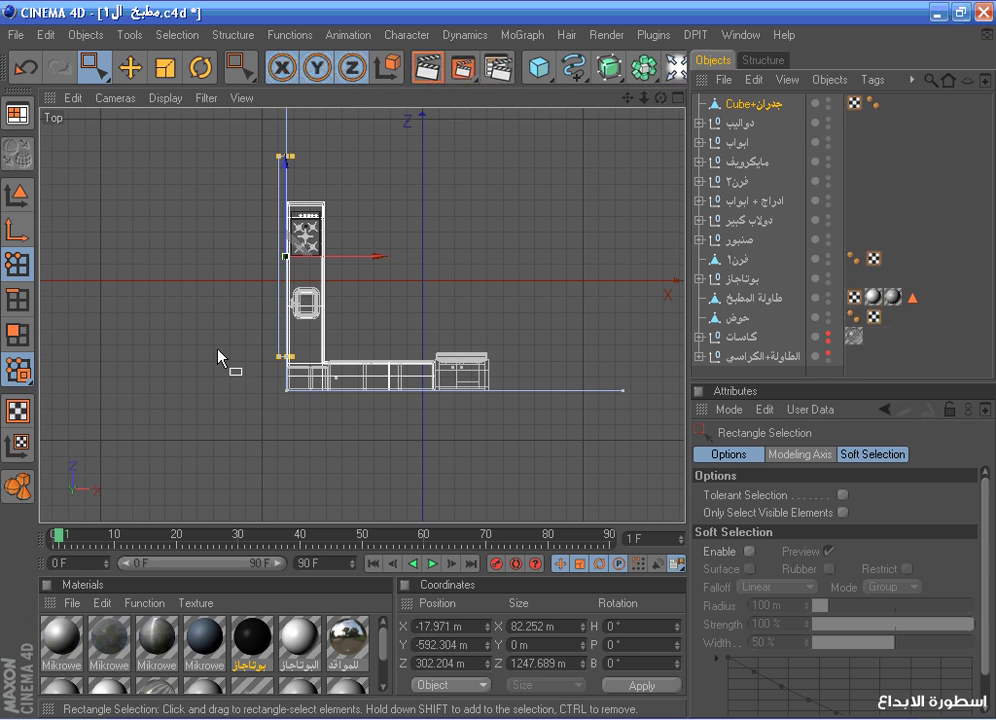
drag(231, 414, 328, 105)
scroll(304, 208, down, 3)
drag(284, 149, 325, 423)
scroll(392, 270, up, 4)
drag(284, 197, 299, 197)
middle_click(283, 198)
middle_click(308, 193)
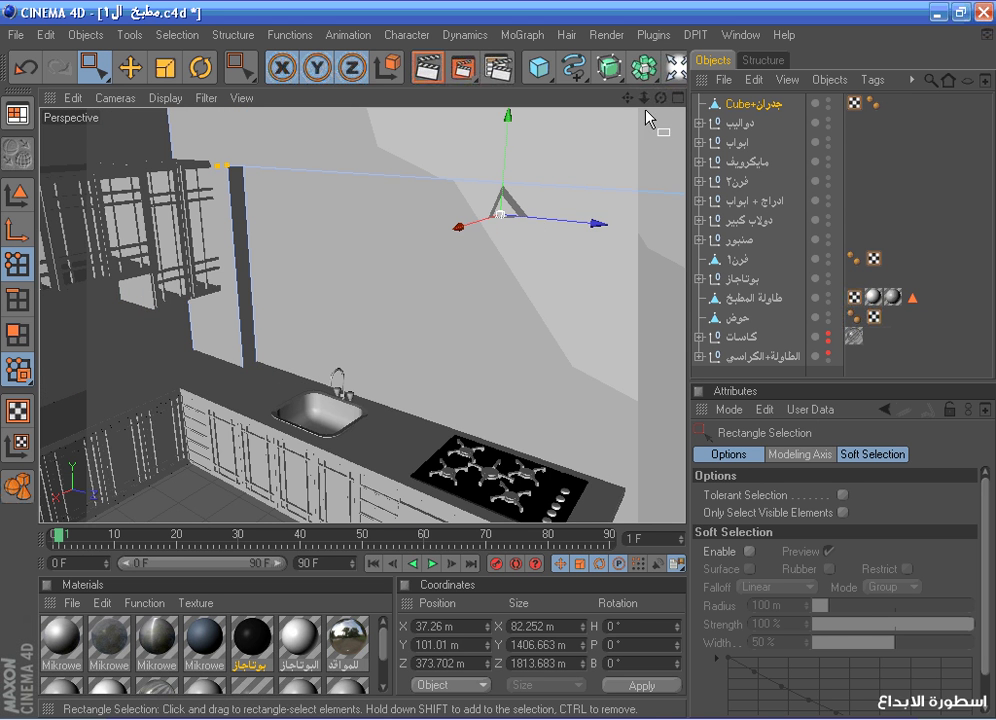
Return to whole-object editing and run Optimize on the merged wall mesh with its default settings
drag(660, 97, 454, 219)
scroll(120, 330, down, 1)
click(17, 488)
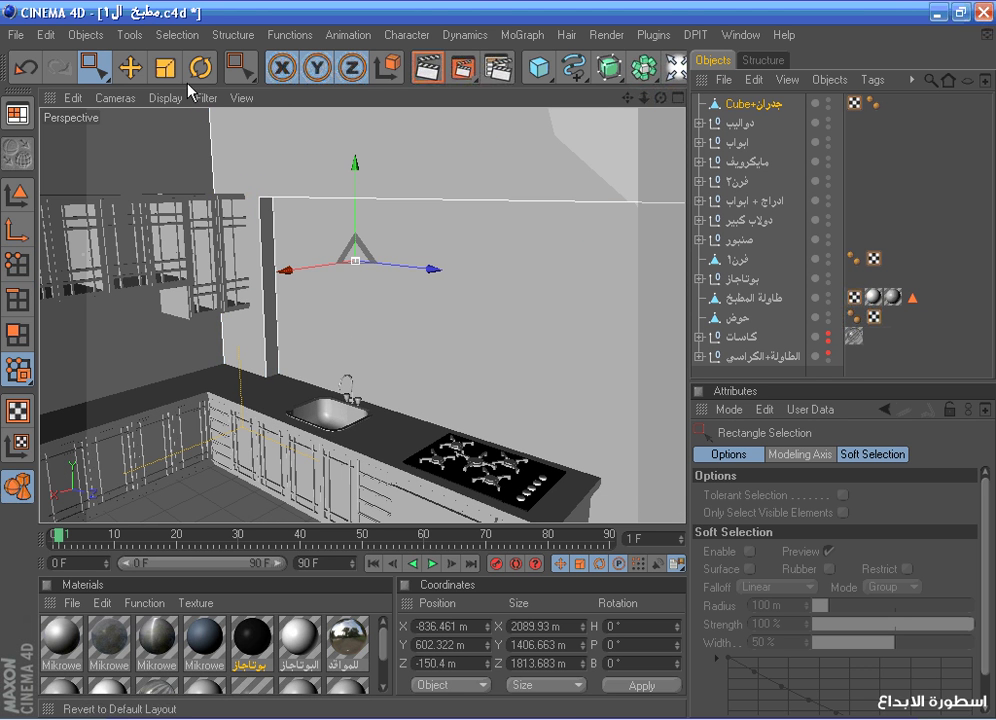
key(e)
click(290, 35)
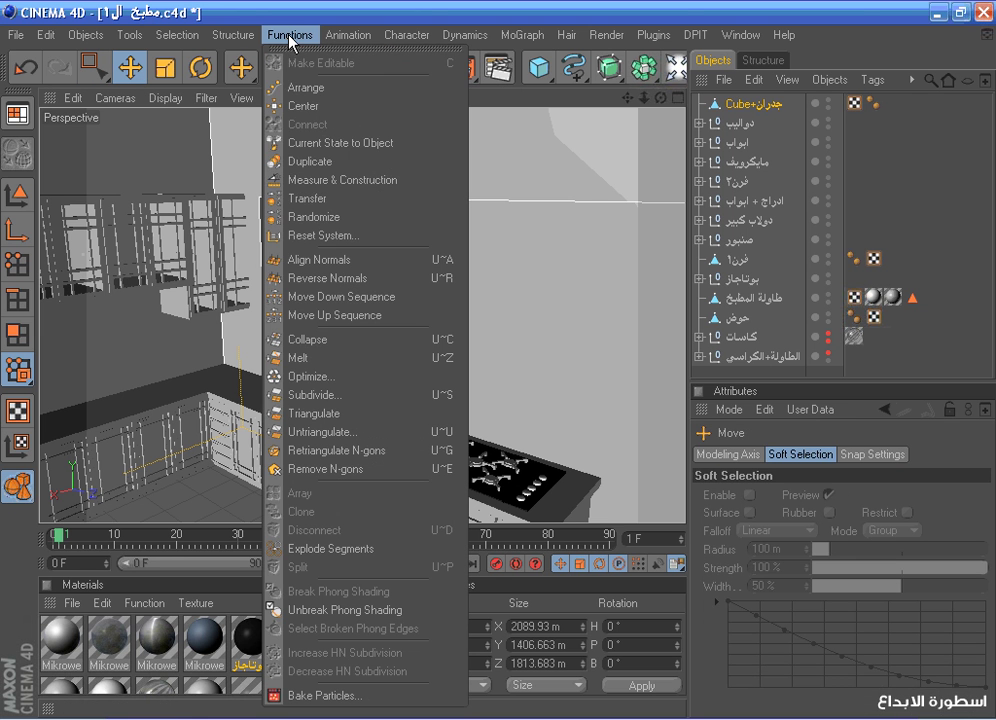
click(337, 380)
click(311, 423)
Make the الطاولة+الكراسي group visible again in the editor, select it and activate the Scale tool
scroll(529, 211, down, 3)
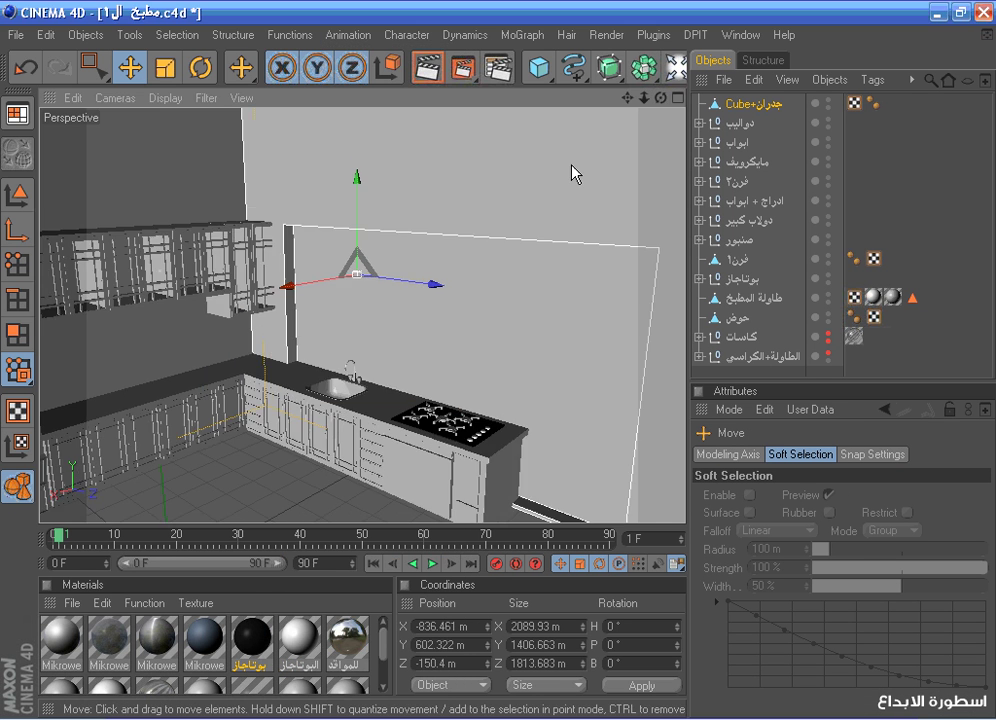
drag(631, 101, 704, 51)
mouse_move(644, 98)
mouse_down()
mouse_move(618, 98)
mouse_move(648, 68)
mouse_move(678, 58)
mouse_move(662, 96)
mouse_move(669, 92)
mouse_move(650, 98)
mouse_move(674, 98)
mouse_move(635, 87)
mouse_up()
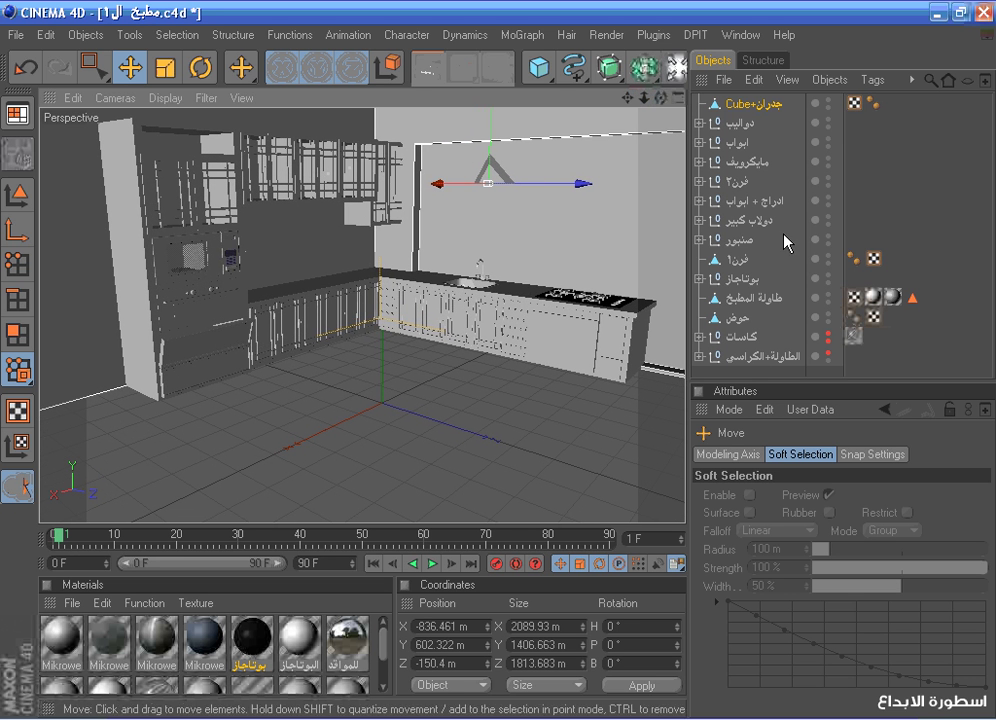
click(827, 355)
click(743, 358)
middle_click(339, 387)
middle_click(338, 389)
scroll(278, 393, down, 3)
click(166, 68)
middle_click(467, 418)
middle_click(467, 418)
scroll(478, 442, down, 3)
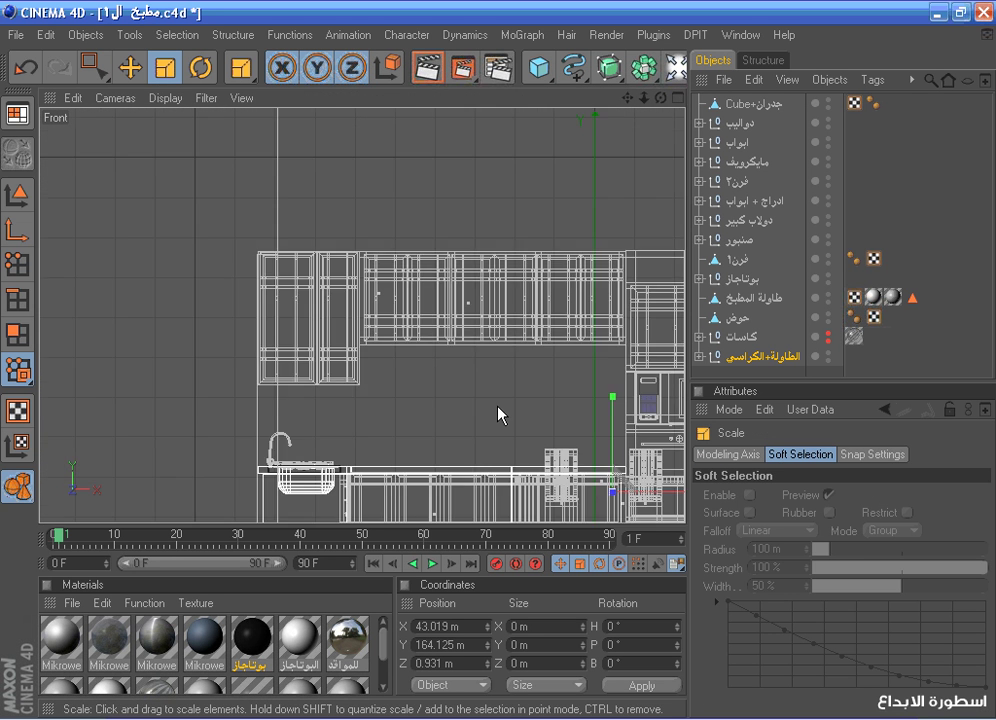
Switch to Notepad, clear the existing note and begin a new one with انتهى ال
click(638, 718)
drag(586, 347, 947, 92)
key(BackSpace)
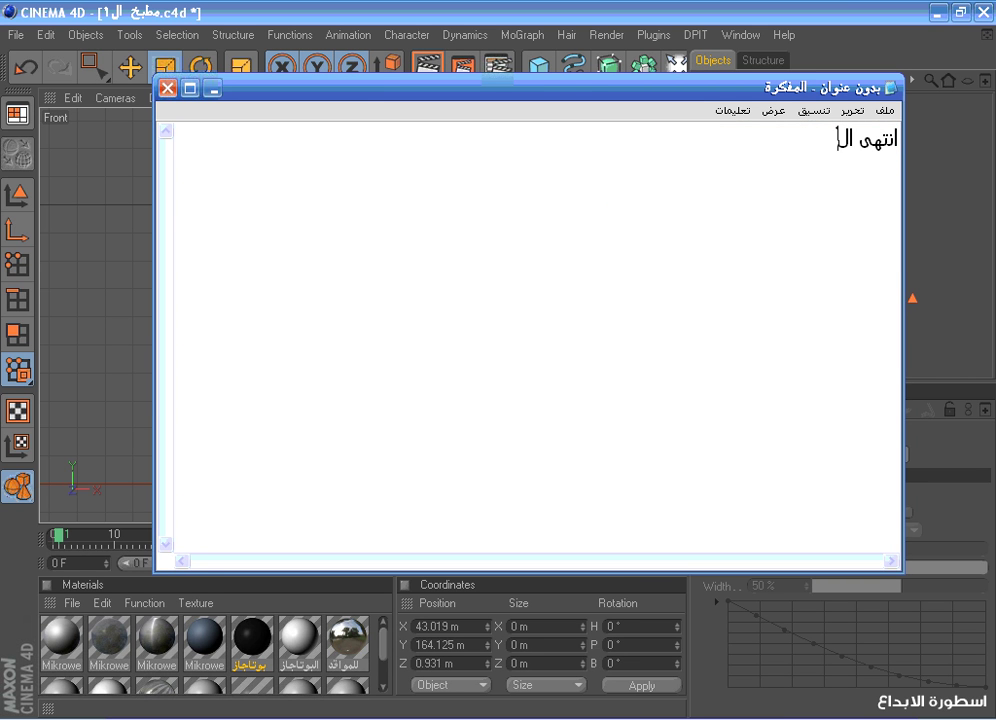